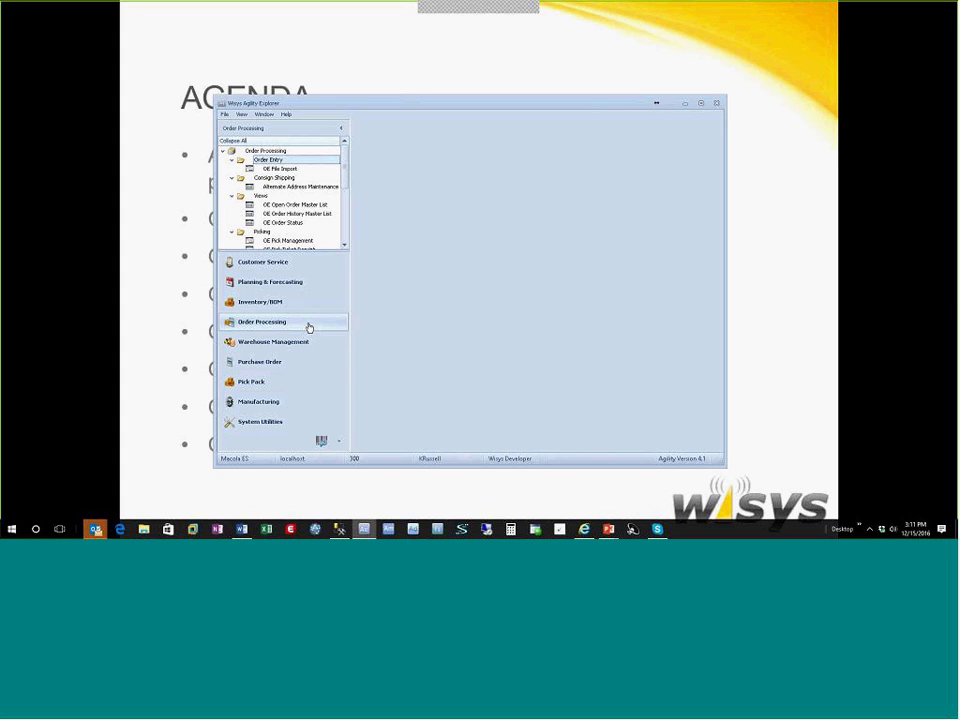
Open the OE Order Status view and enlarge its window to fit the order and line grids.
{"action": "left_click", "coordinate": [284, 223]}
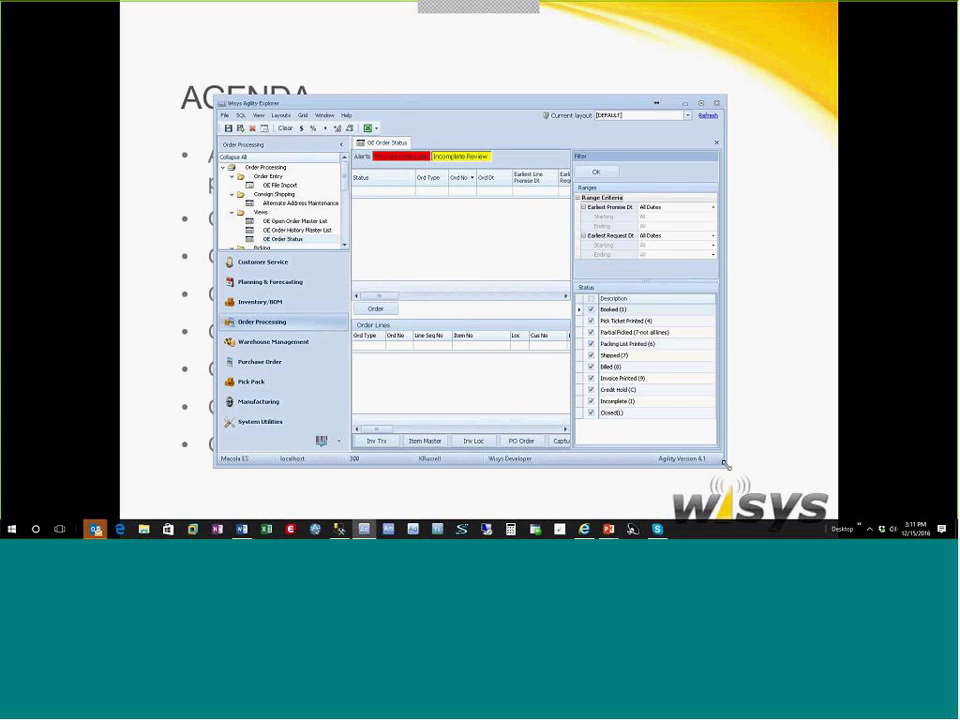
{"action": "left_click_drag", "start_coordinate": [726, 463], "coordinate": [866, 466]}
{"action": "left_click_drag", "start_coordinate": [214, 96], "coordinate": [33, 17]}
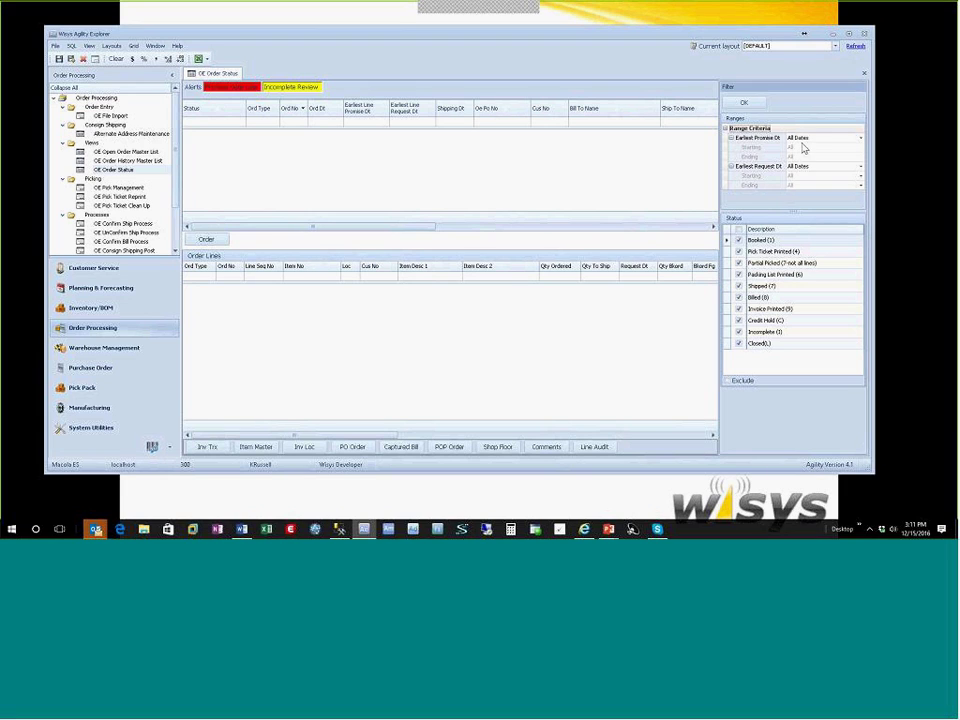
Keep the earliest promise date range at All Dates and load the orders for every status.
{"action": "left_click", "coordinate": [861, 138]}
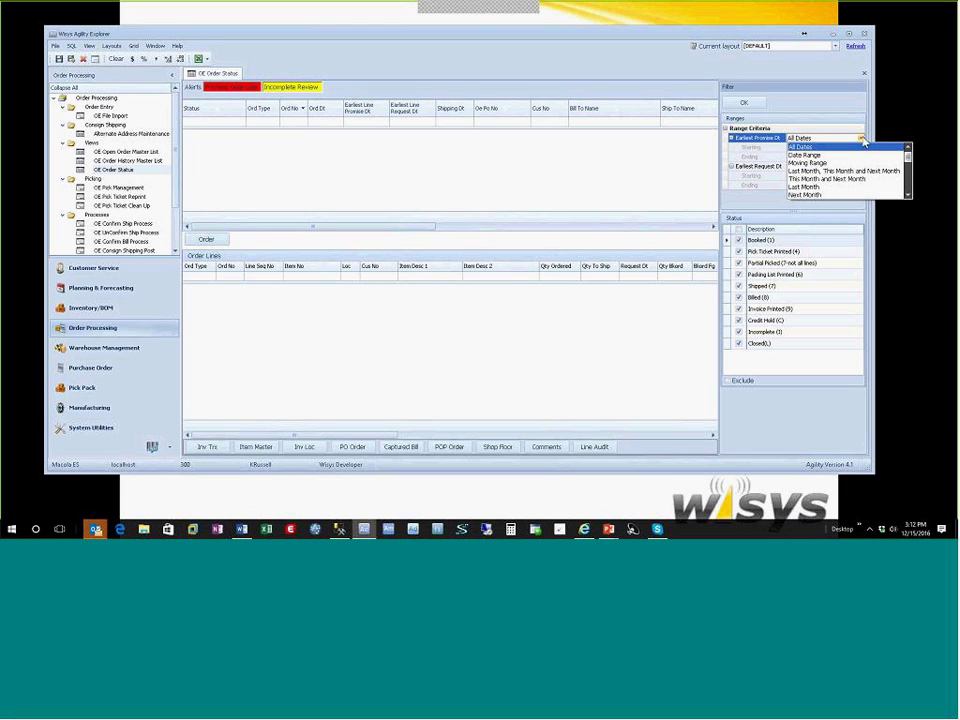
{"action": "left_click", "coordinate": [864, 142]}
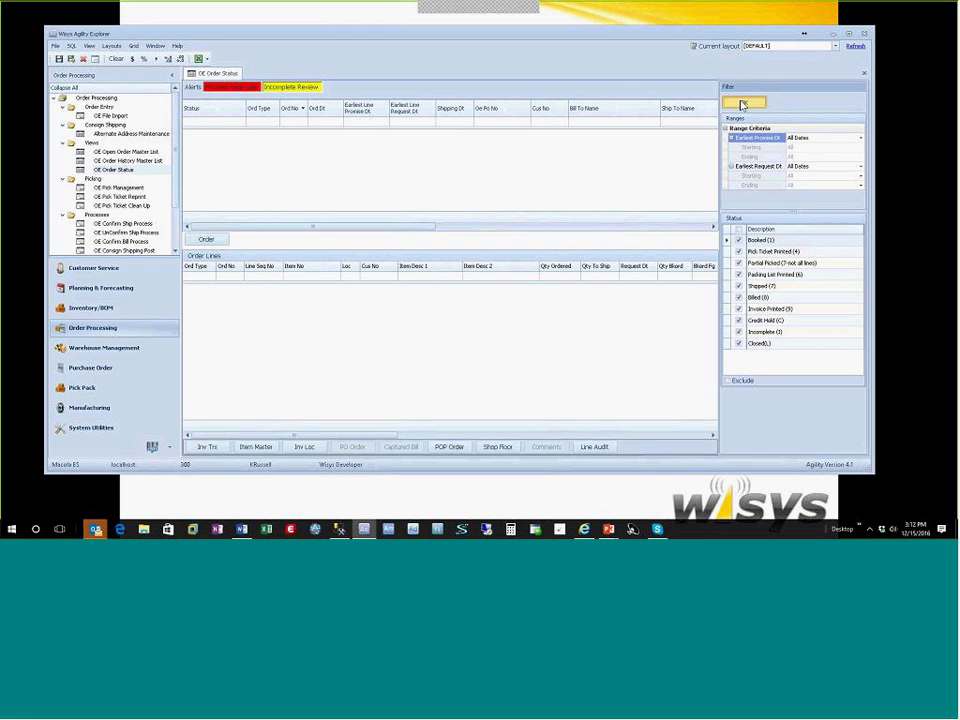
{"action": "left_click", "coordinate": [746, 102]}
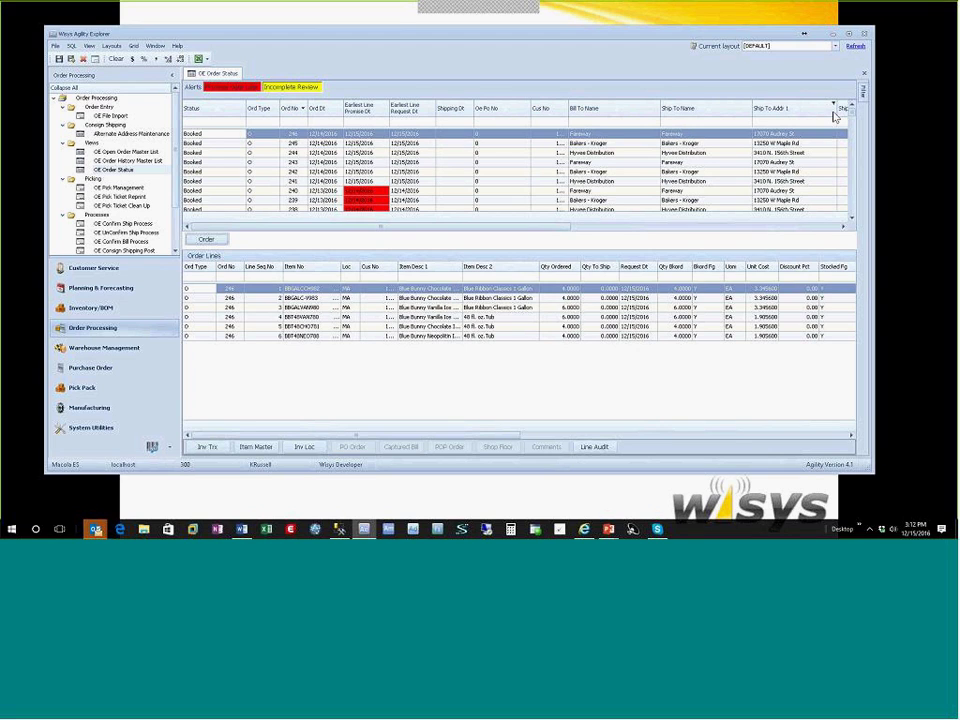
Examine the status values and the highlighted promise dates throughout the order list.
{"action": "left_click_drag", "start_coordinate": [853, 117], "coordinate": [853, 171]}
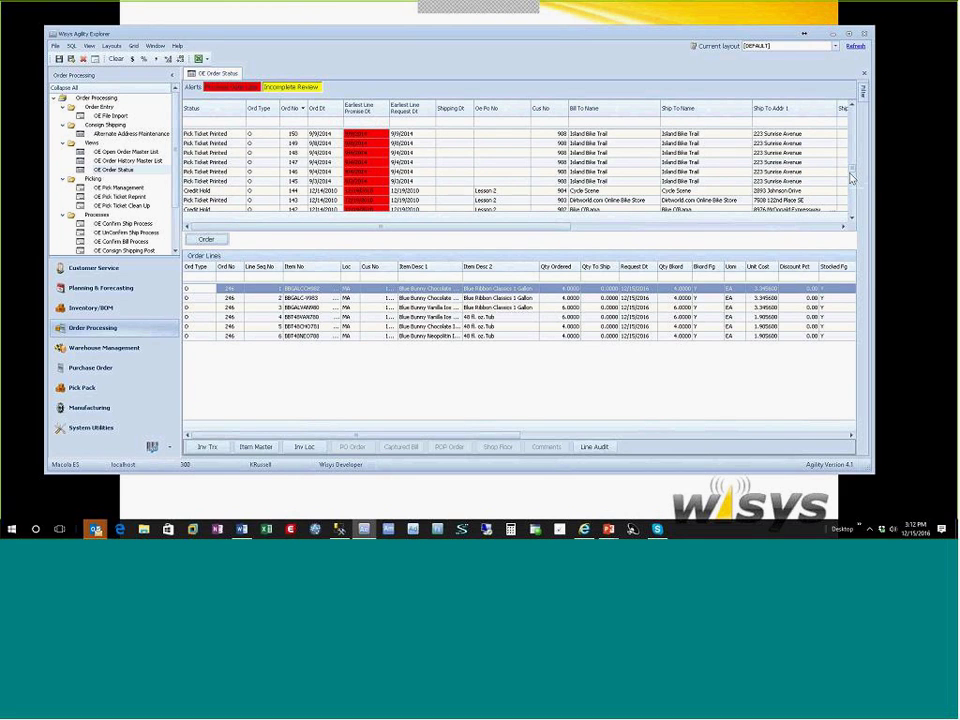
{"action": "scroll", "coordinate": [855, 175], "scroll_direction": "down", "scroll_amount": 2}
{"action": "left_click_drag", "start_coordinate": [853, 175], "coordinate": [855, 212]}
{"action": "left_click", "coordinate": [220, 108]}
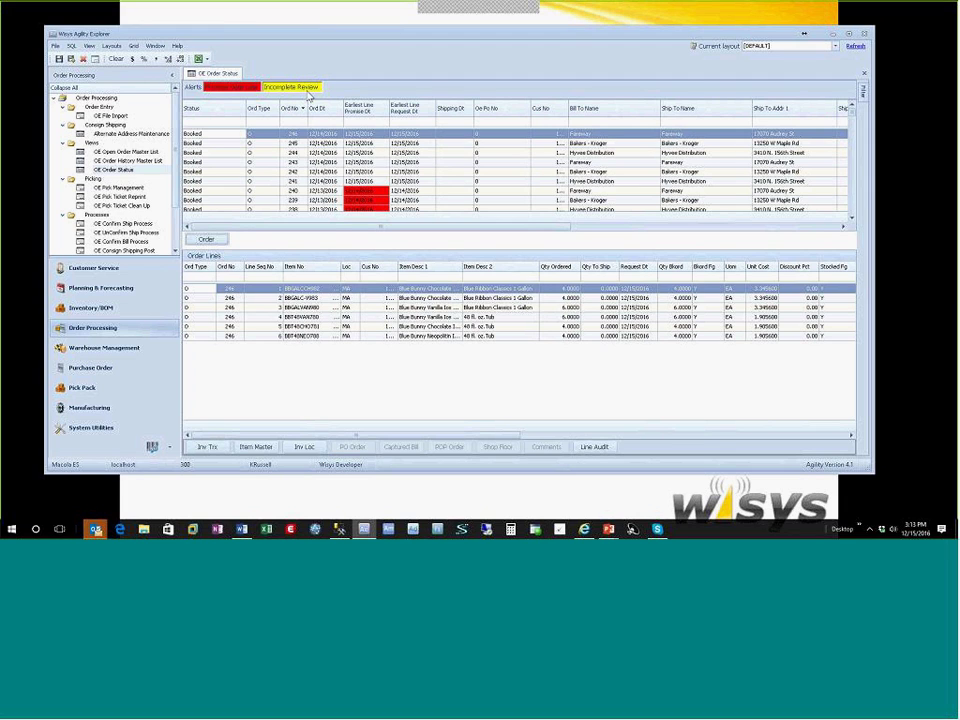
{"action": "scroll", "coordinate": [407, 184], "scroll_direction": "down", "scroll_amount": 2}
{"action": "scroll", "coordinate": [410, 180], "scroll_direction": "up", "scroll_amount": 2}
{"action": "scroll", "coordinate": [476, 191], "scroll_direction": "down", "scroll_amount": 1}
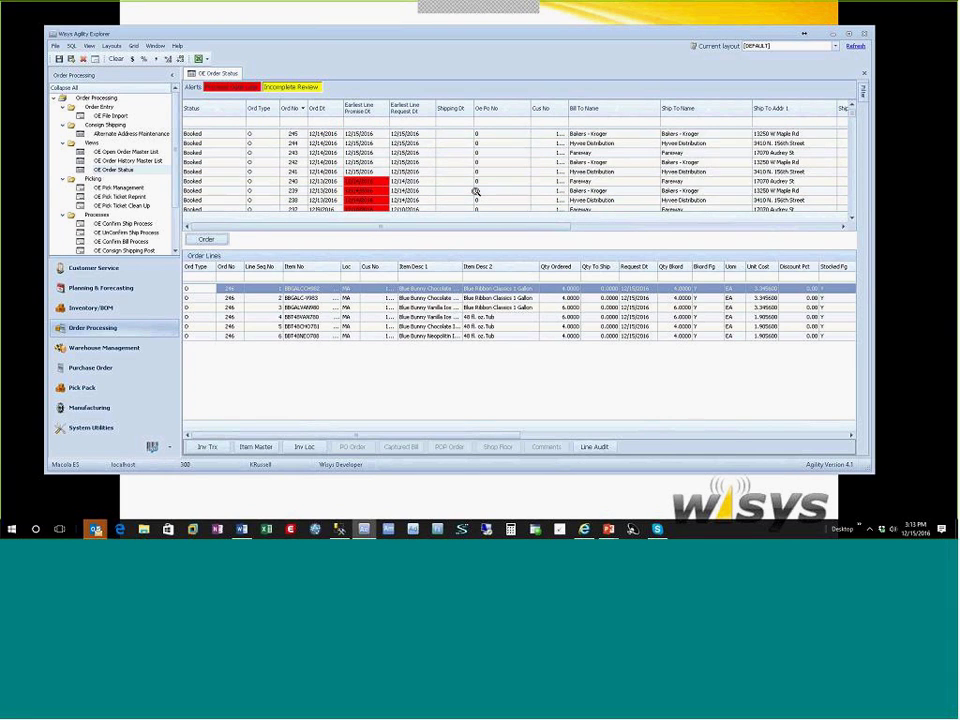
{"action": "scroll", "coordinate": [476, 191], "scroll_direction": "up", "scroll_amount": 1}
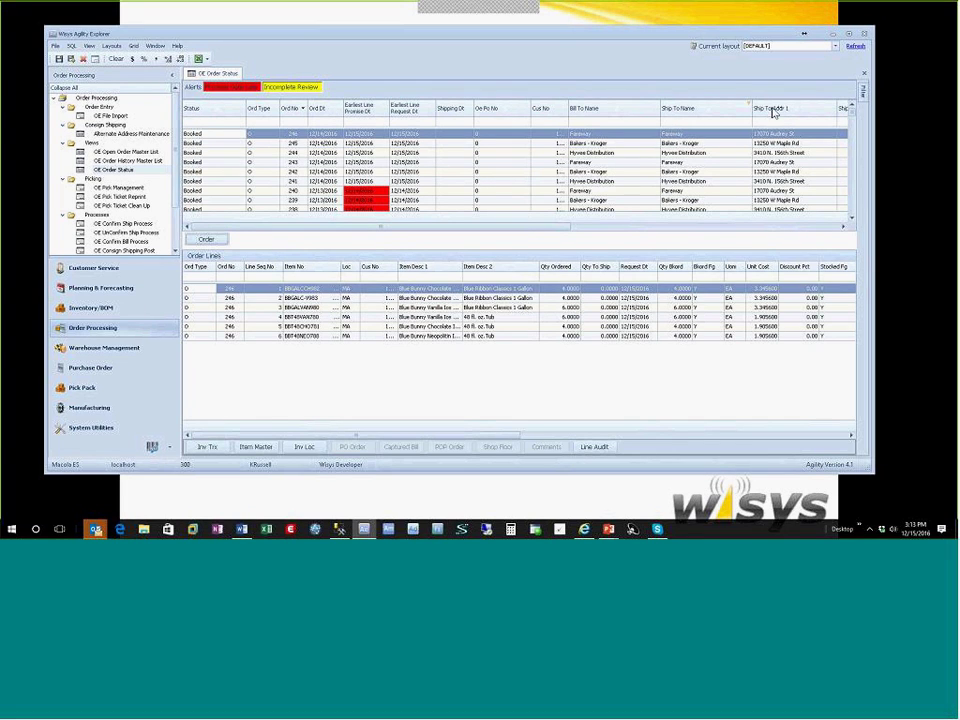
Examine the shipping, freight and total dollar columns of the order list and its older orders.
{"action": "scroll", "coordinate": [548, 228], "scroll_direction": "right", "scroll_amount": 5}
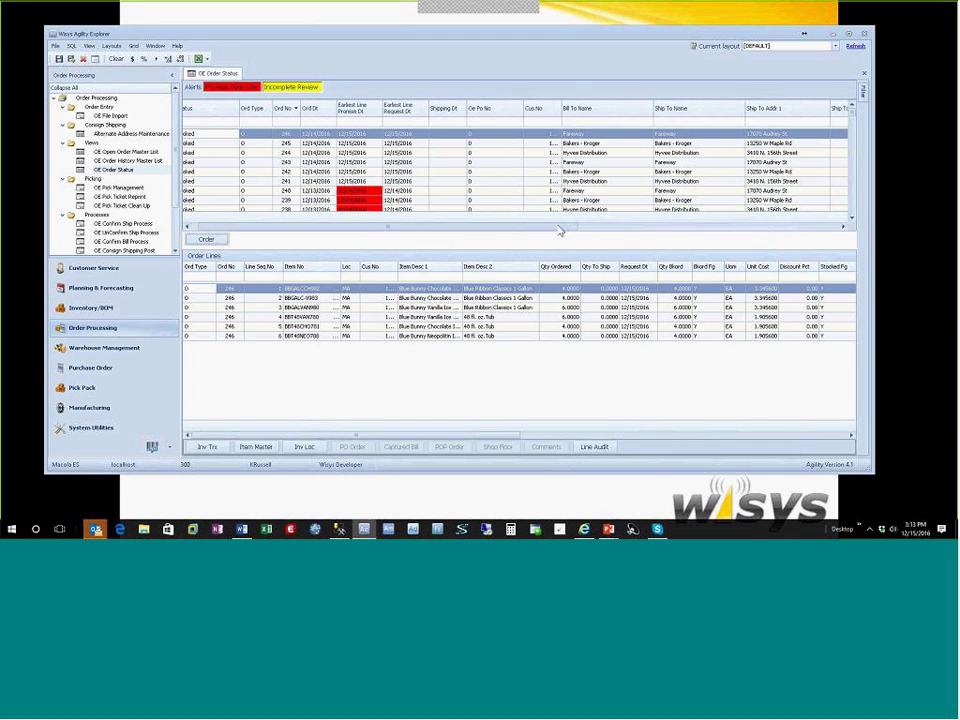
{"action": "scroll", "coordinate": [707, 221], "scroll_direction": "right", "scroll_amount": 3}
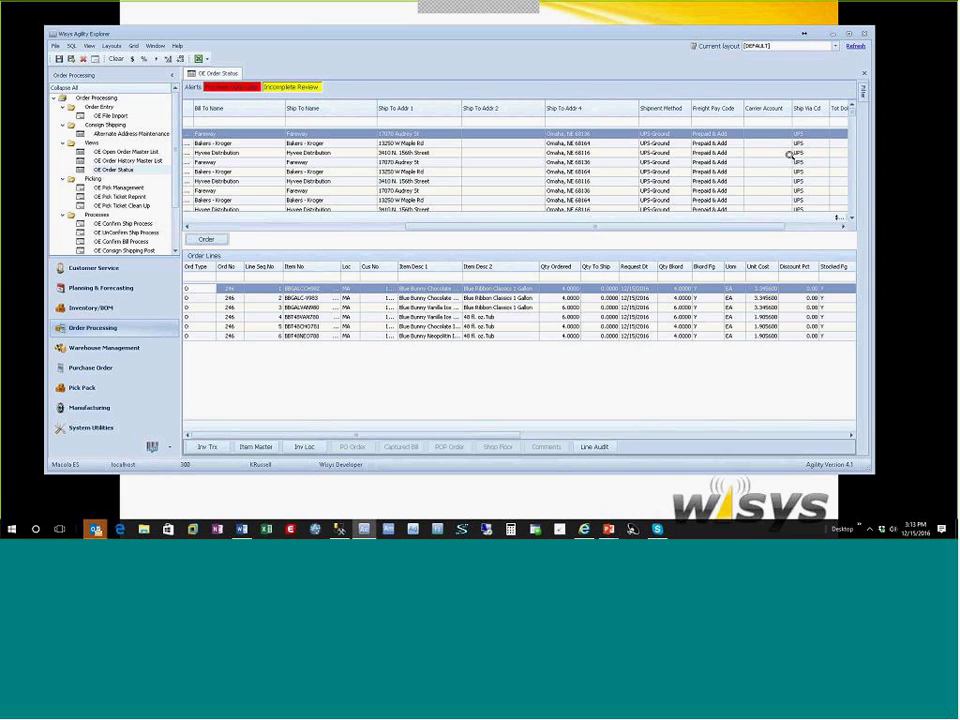
{"action": "scroll", "coordinate": [820, 228], "scroll_direction": "right", "scroll_amount": 3}
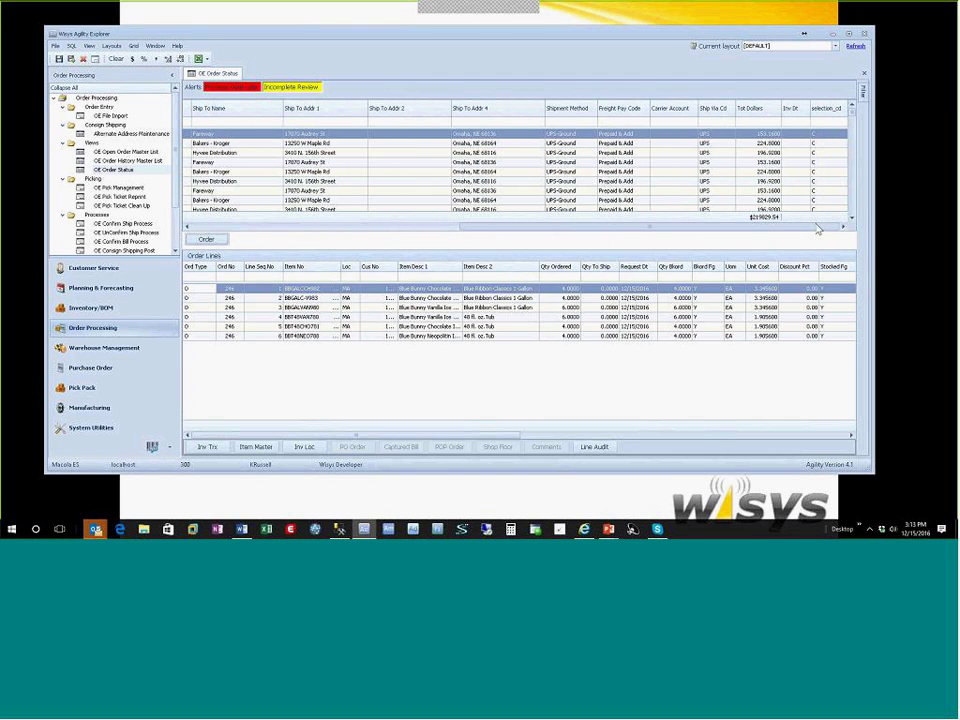
{"action": "scroll", "coordinate": [833, 229], "scroll_direction": "left", "scroll_amount": 1}
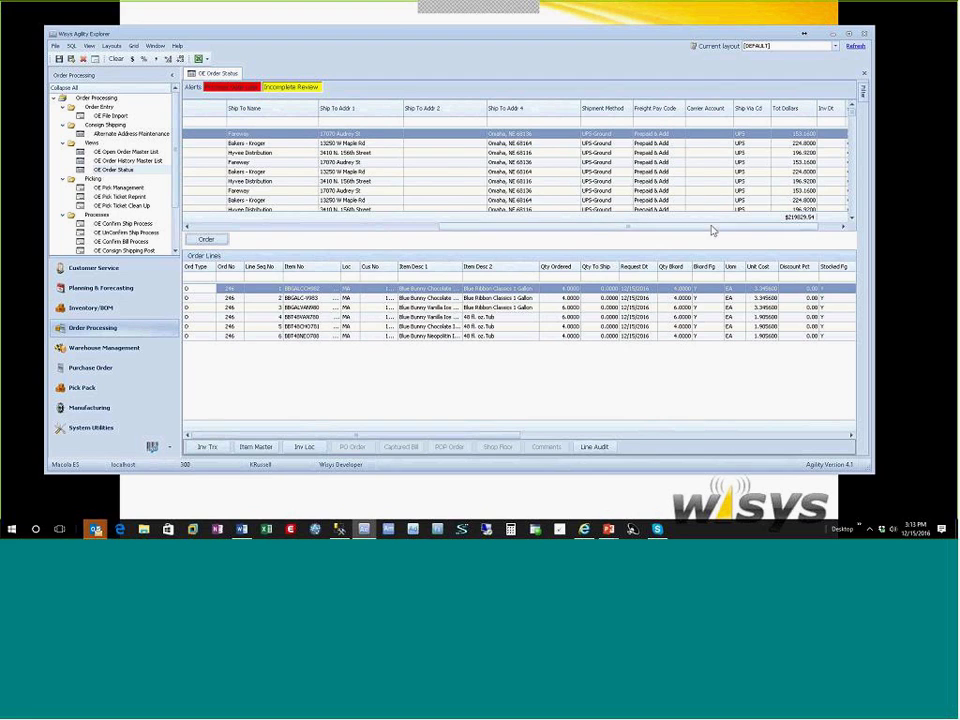
{"action": "scroll", "coordinate": [469, 240], "scroll_direction": "left", "scroll_amount": 5}
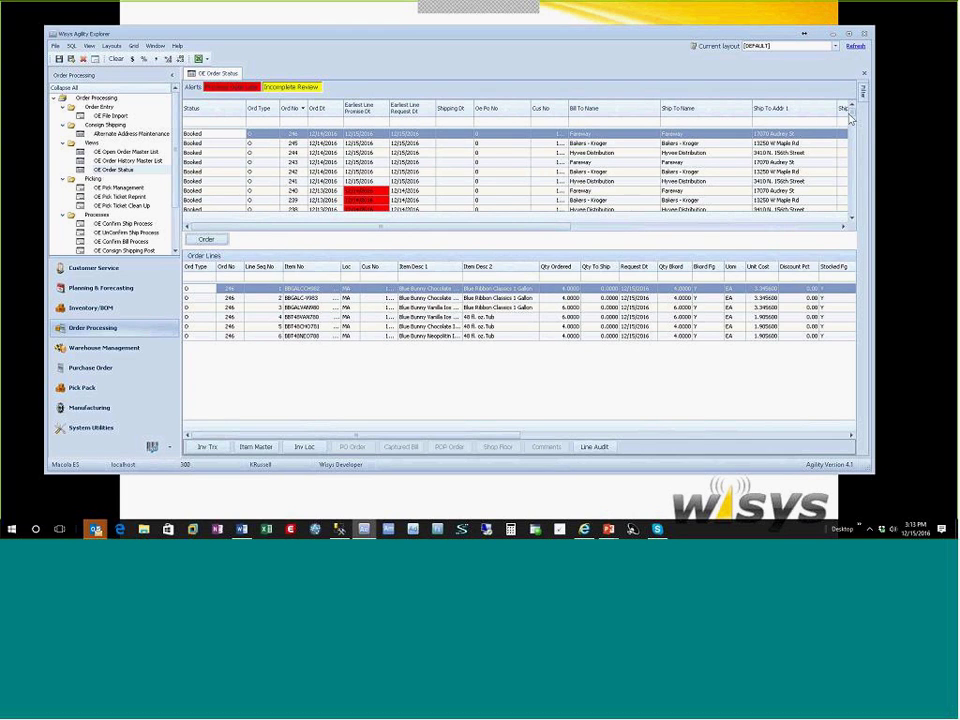
{"action": "left_click_drag", "start_coordinate": [851, 118], "coordinate": [857, 139]}
{"action": "scroll", "coordinate": [857, 139], "scroll_direction": "down", "scroll_amount": 5}
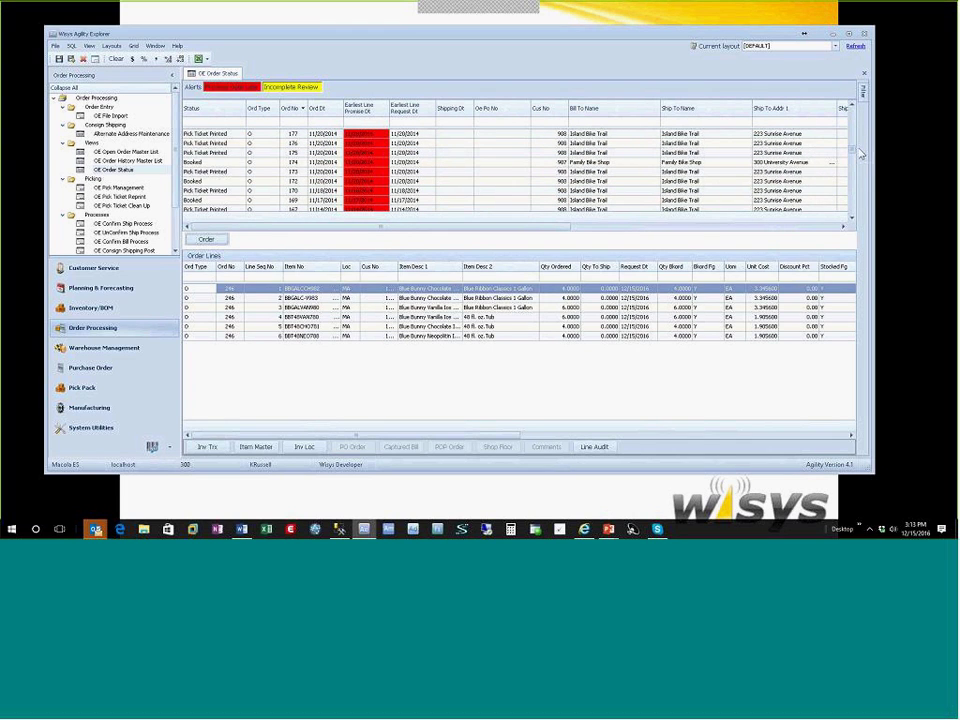
{"action": "scroll", "coordinate": [520, 170], "scroll_direction": "up", "scroll_amount": 2}
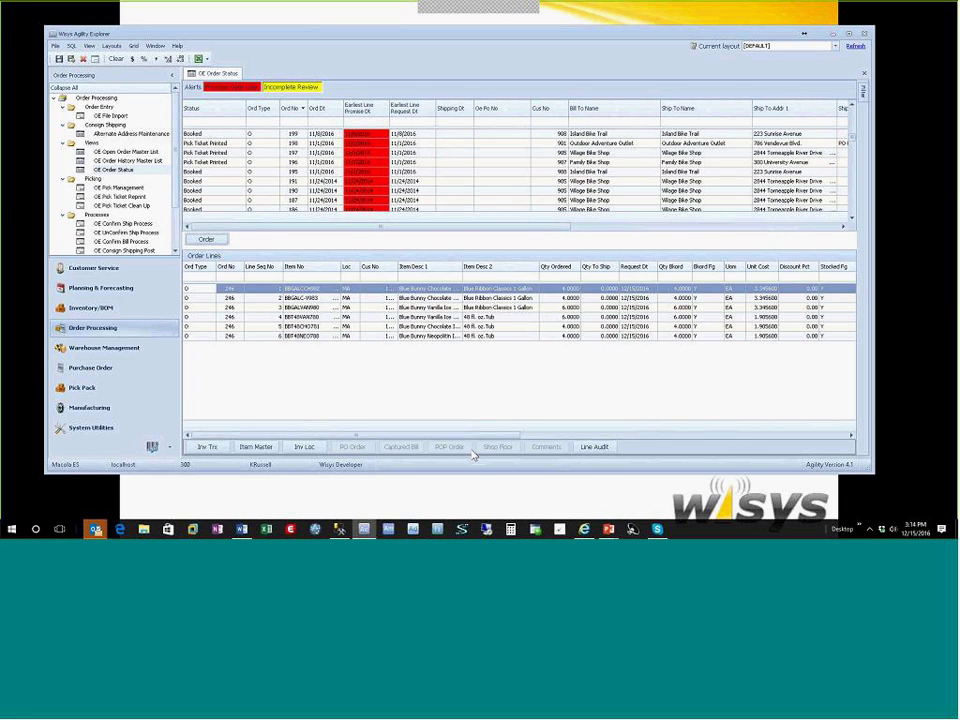
Review the order line columns and display the lines of several orders in turn, ending with the first Village Bike Shop order dated 11/24/2014.
{"action": "left_click_drag", "start_coordinate": [510, 440], "coordinate": [711, 431]}
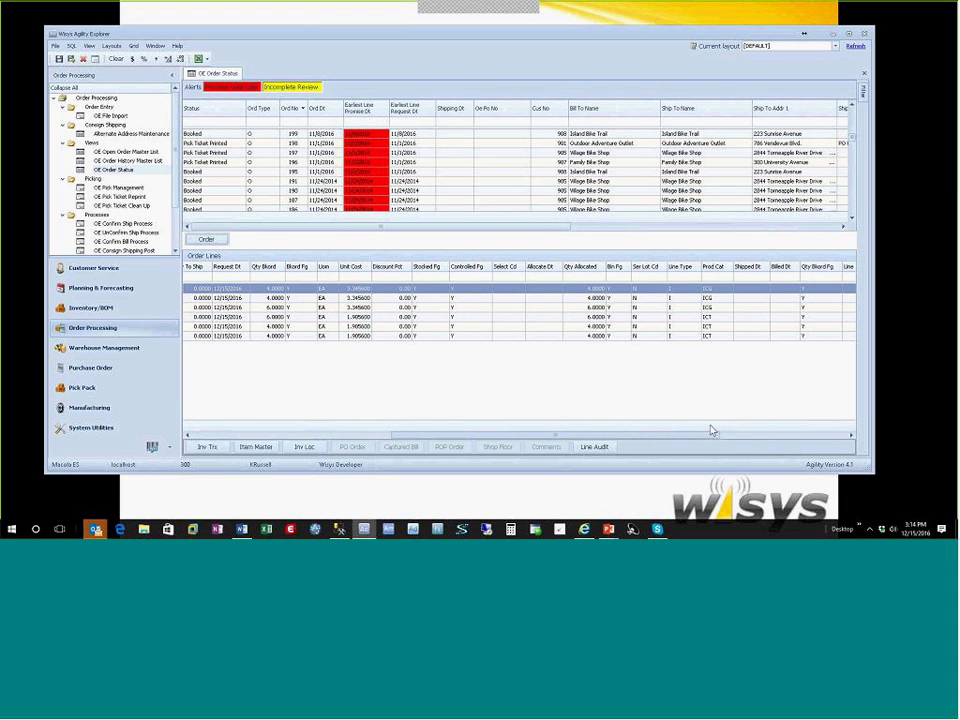
{"action": "scroll", "coordinate": [430, 320], "scroll_direction": "left", "scroll_amount": 15}
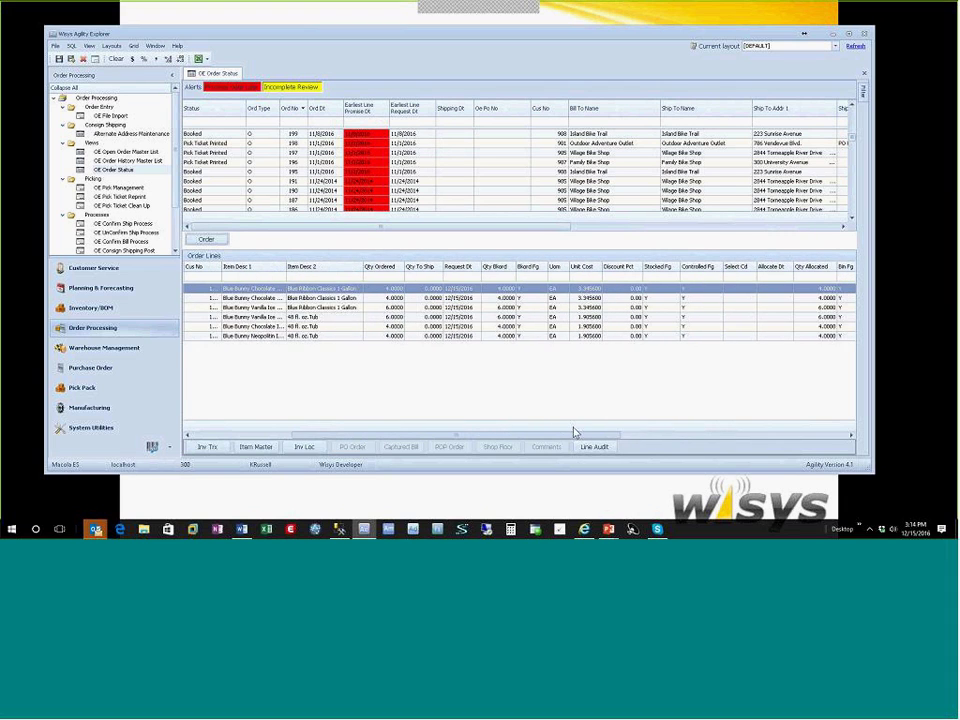
{"action": "left_click", "coordinate": [289, 133]}
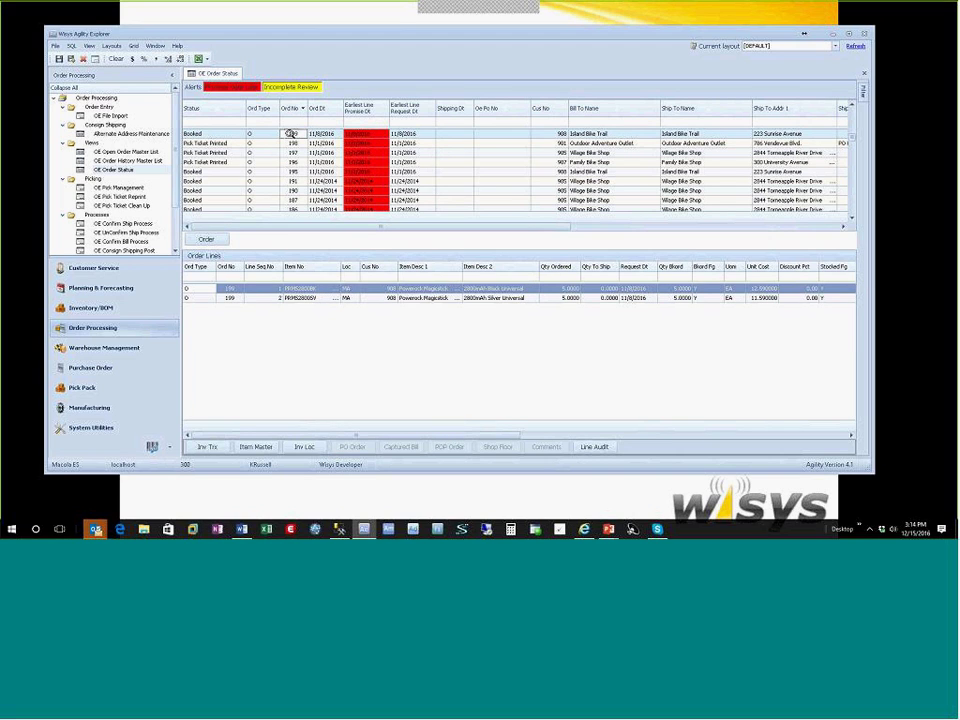
{"action": "left_click", "coordinate": [289, 143]}
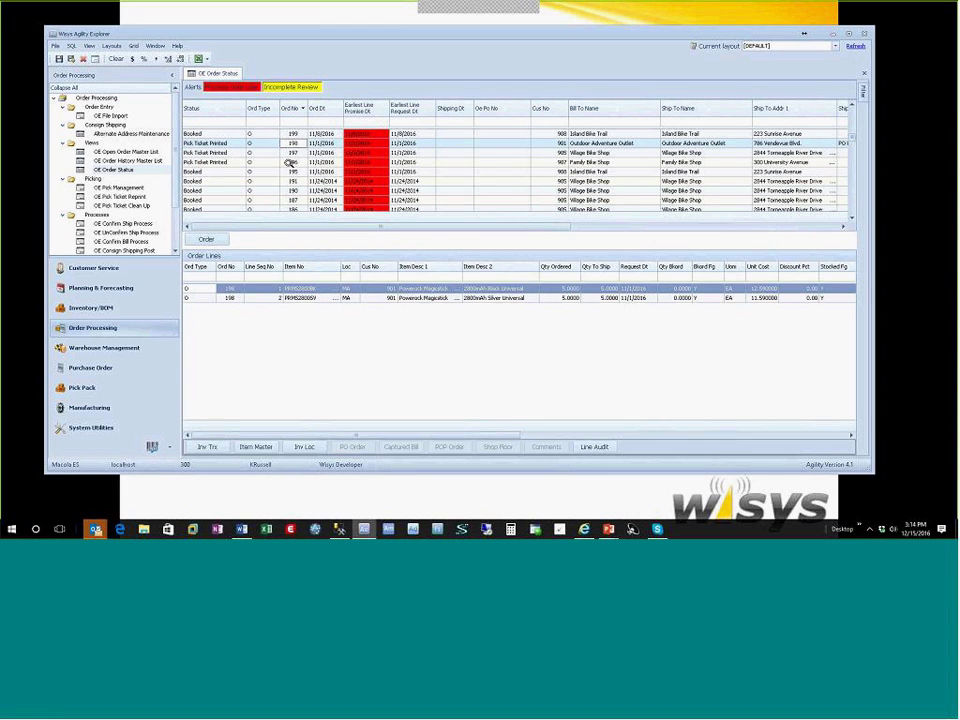
{"action": "left_click", "coordinate": [289, 162]}
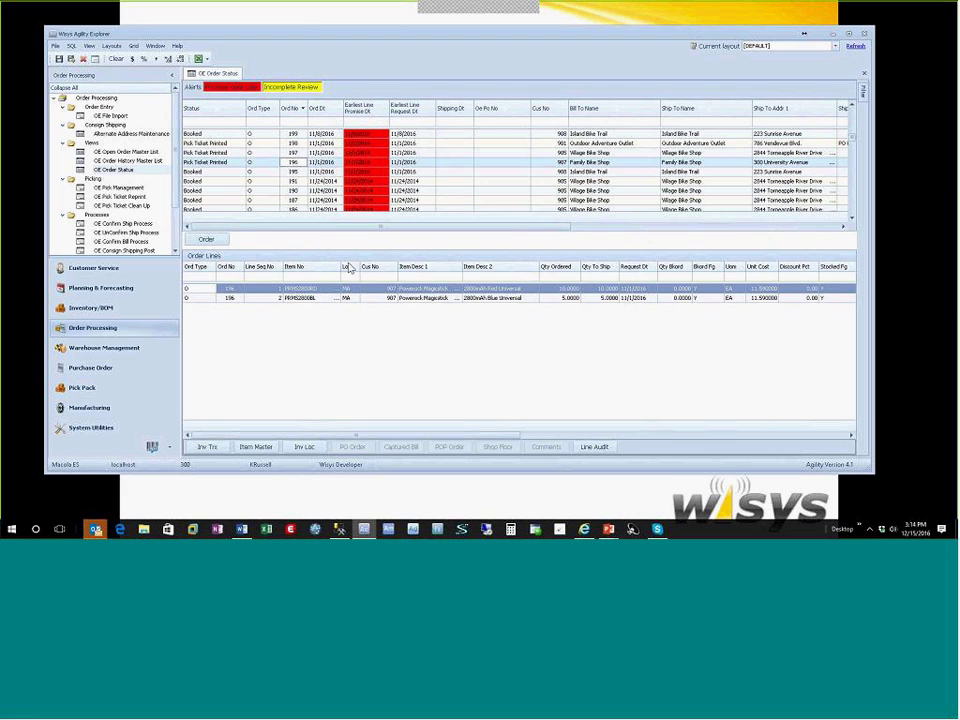
{"action": "left_click", "coordinate": [292, 172]}
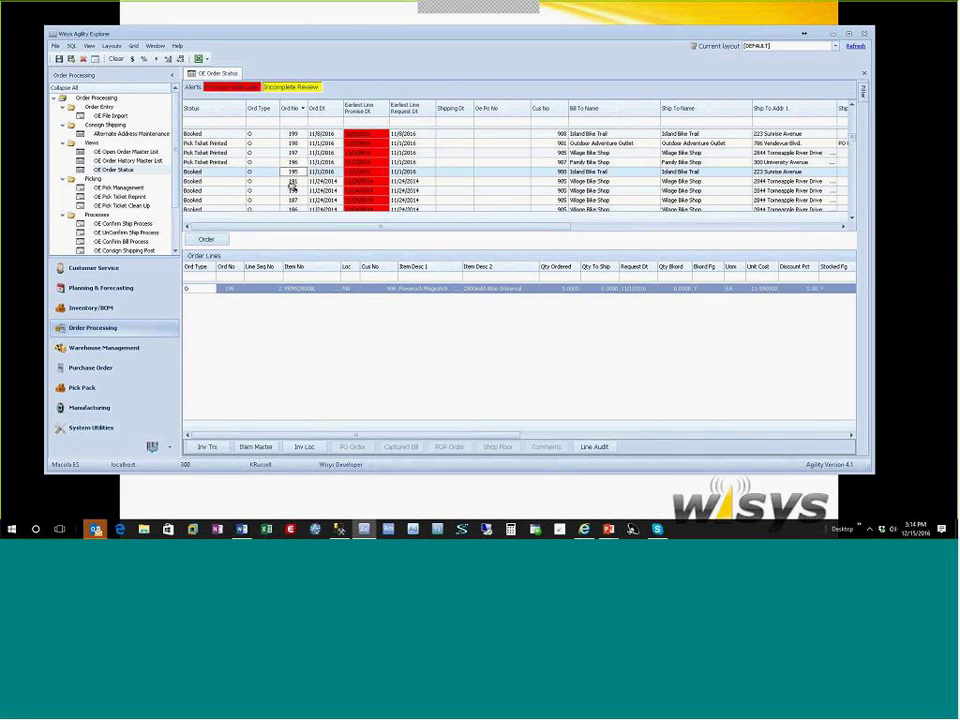
{"action": "left_click", "coordinate": [291, 182]}
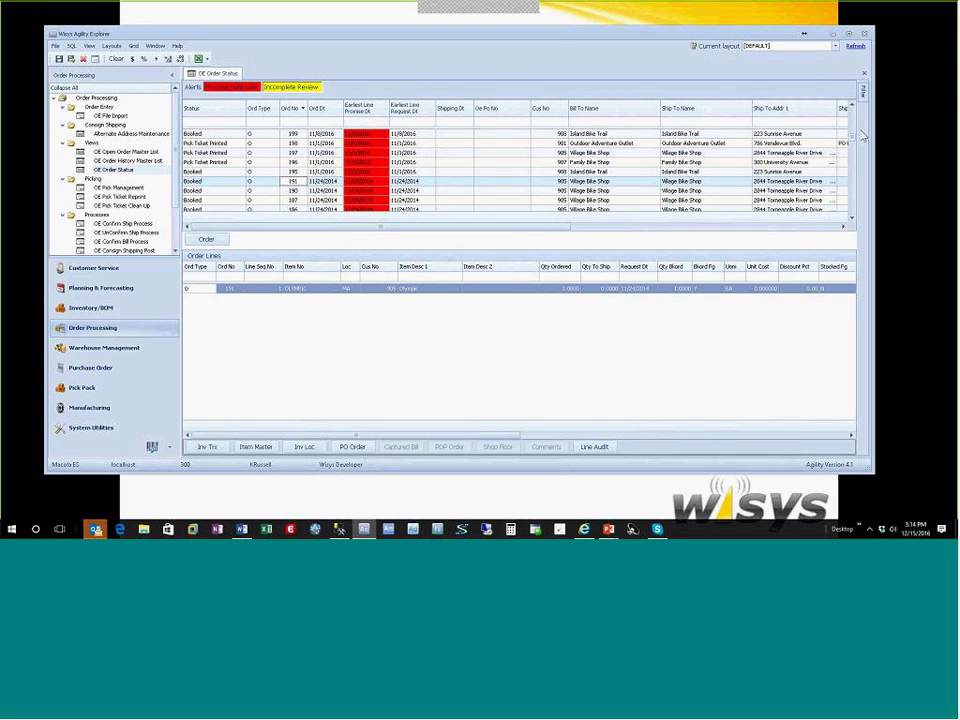
Filter the order list to bill-to names containing "village" and look through the matching orders.
{"action": "left_click", "coordinate": [585, 122]}
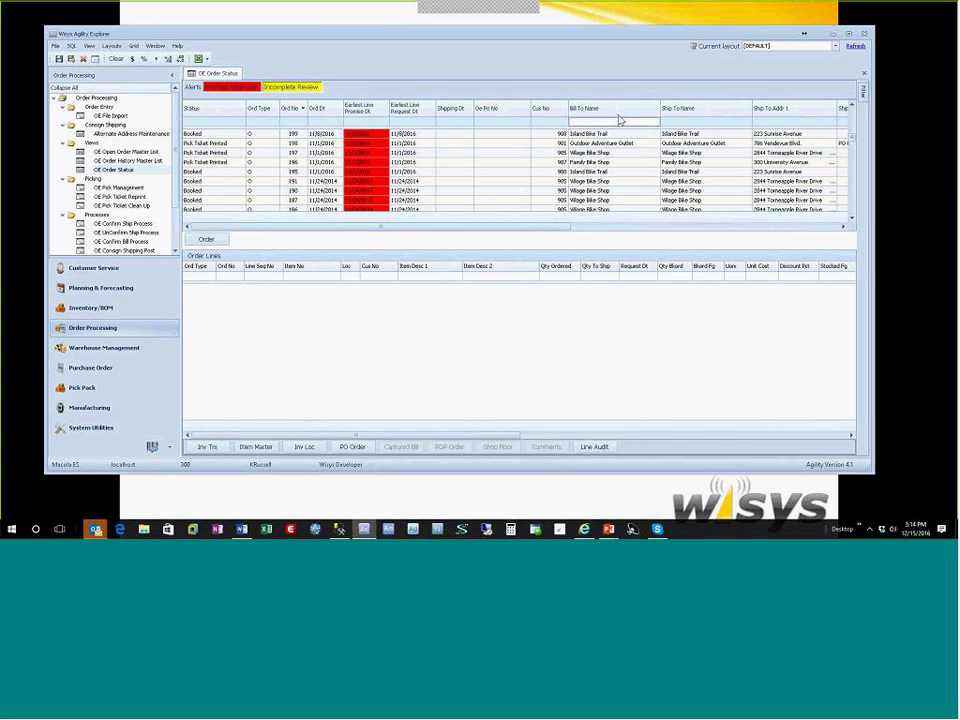
{"action": "type", "text": "village"}
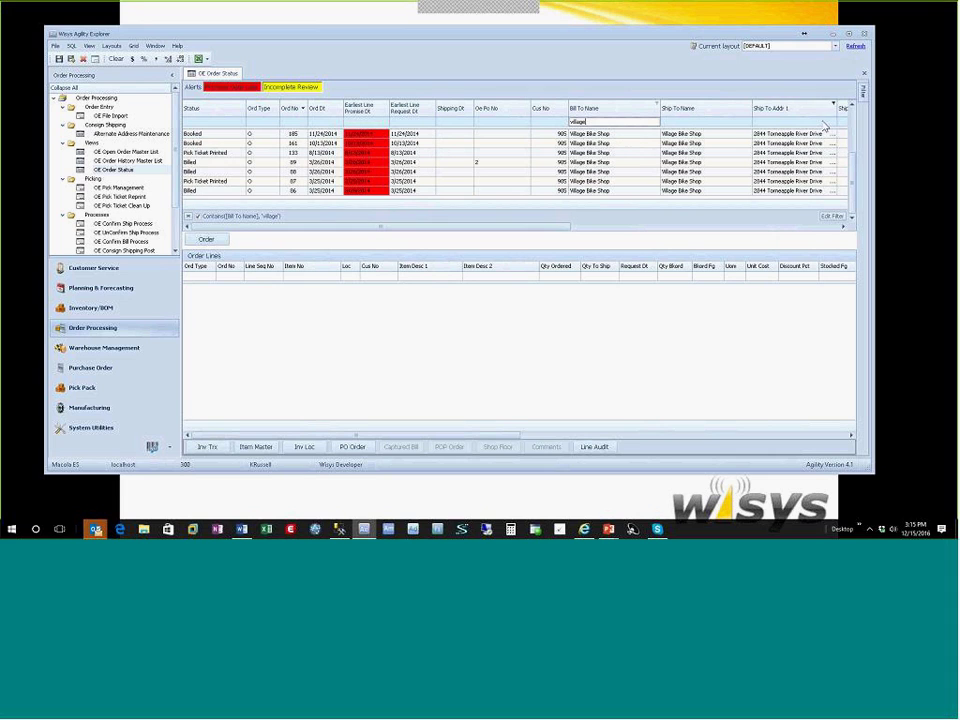
{"action": "mouse_move", "coordinate": [855, 190]}
{"action": "left_mouse_down"}
{"action": "mouse_move", "coordinate": [848, 172]}
{"action": "mouse_move", "coordinate": [848, 181]}
{"action": "left_mouse_up"}
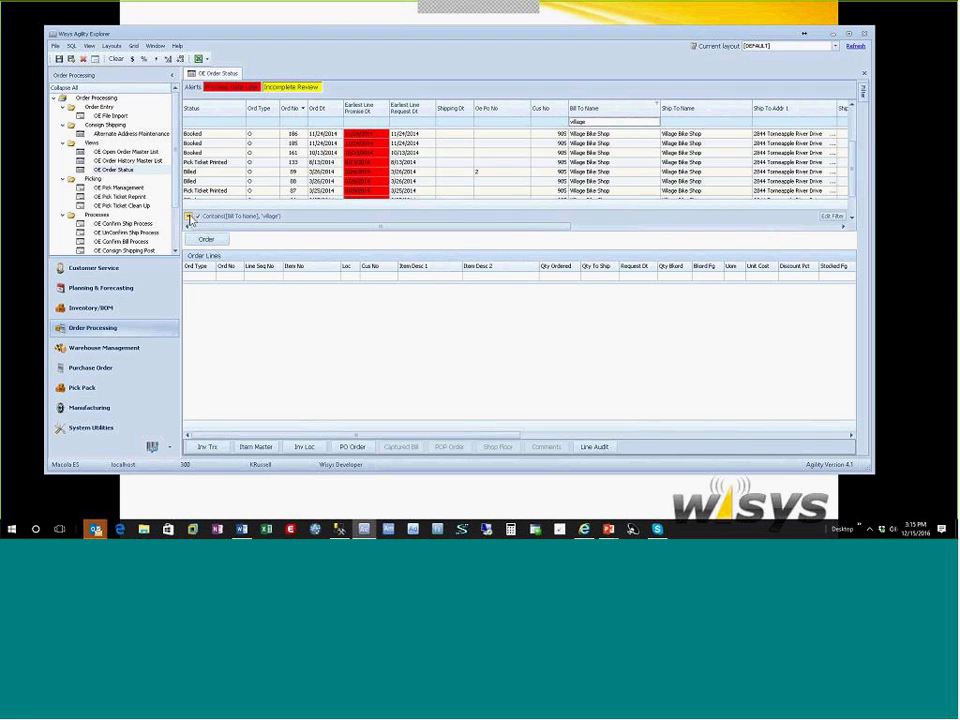
Replace the bill-to name filter with "bak".
{"action": "left_click", "coordinate": [190, 218]}
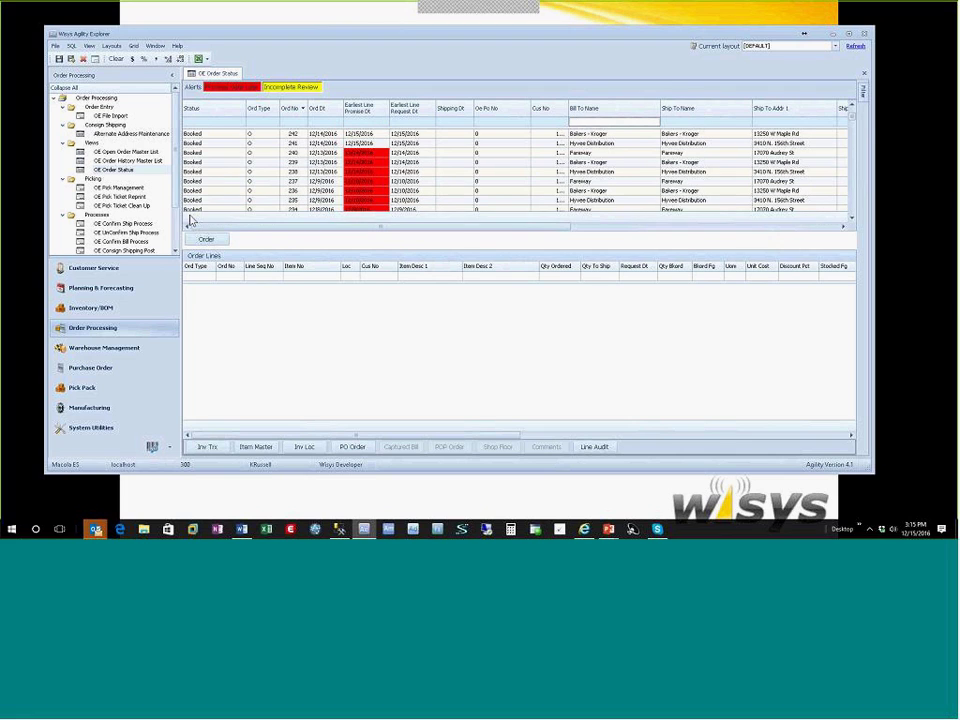
{"action": "left_click", "coordinate": [586, 121]}
{"action": "type", "text": "bak"}
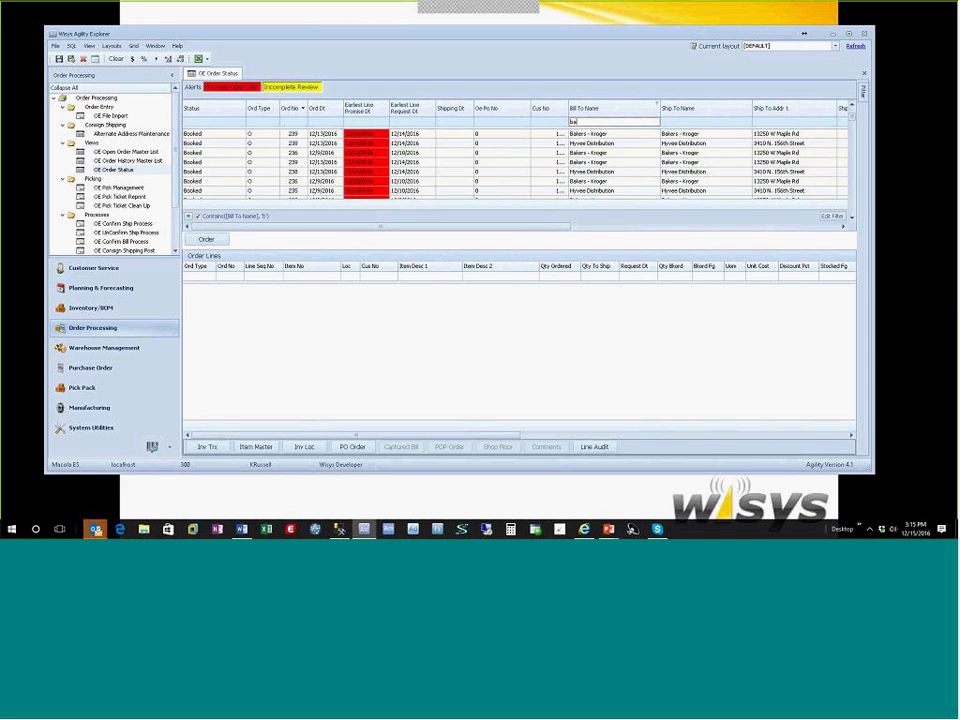
Change the bill-to name filter condition to Is greater than in the Filter Editor, apply it and remove the filter.
{"action": "left_click", "coordinate": [834, 216]}
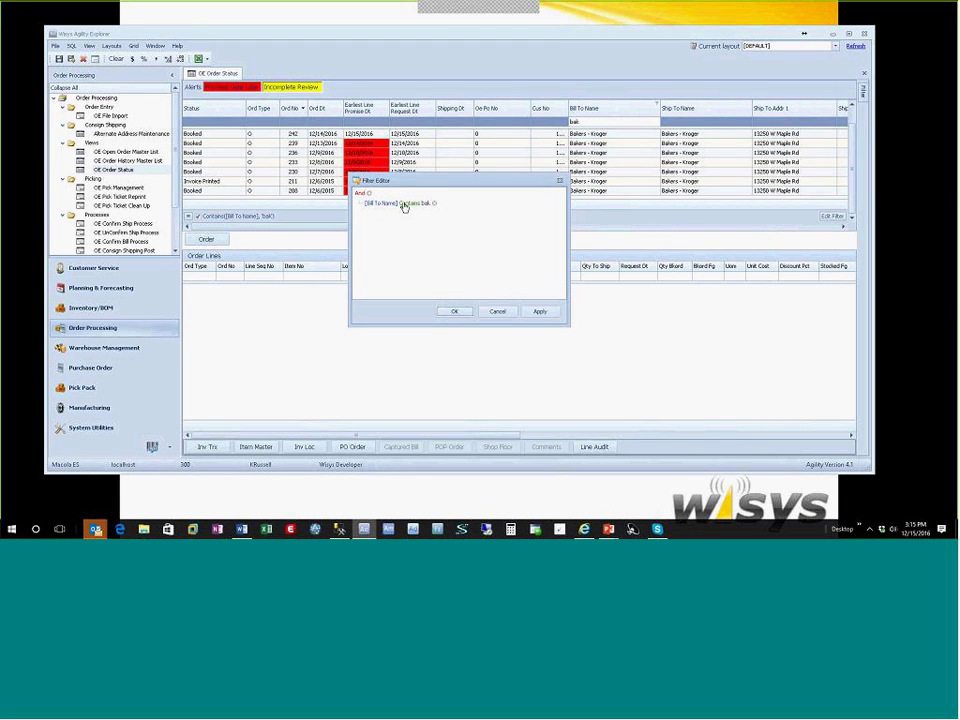
{"action": "left_click", "coordinate": [413, 204]}
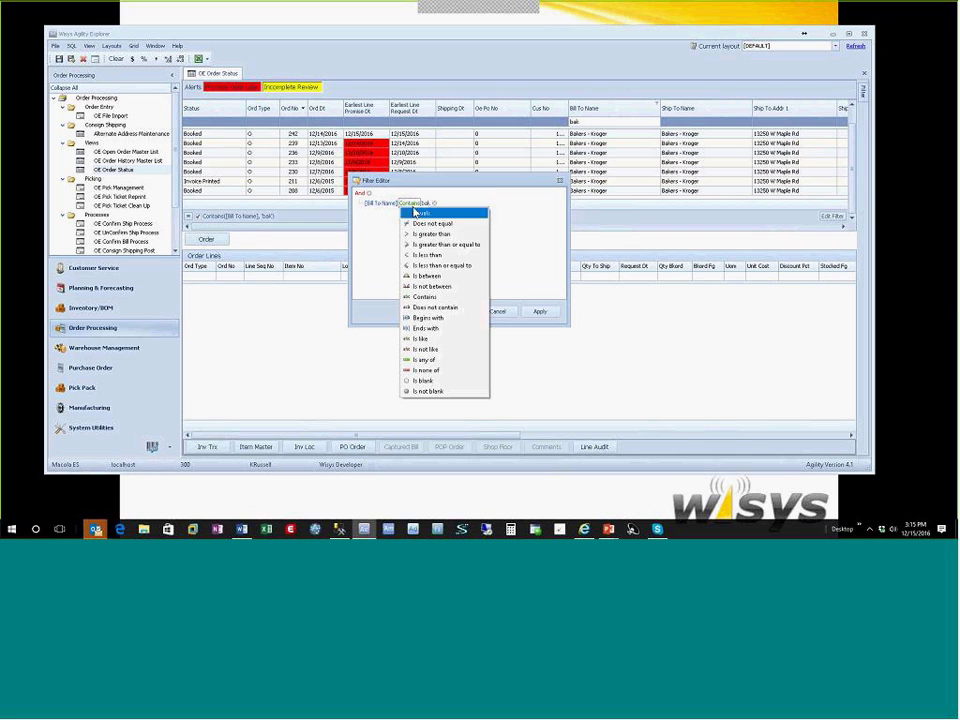
{"action": "left_click", "coordinate": [428, 236]}
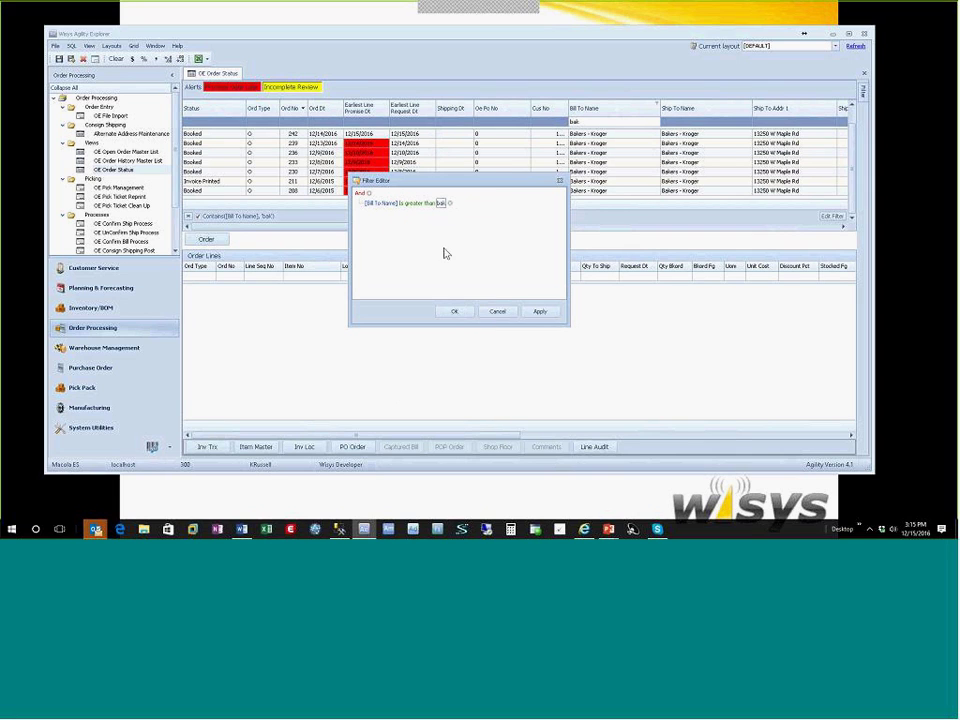
{"action": "left_click", "coordinate": [445, 313]}
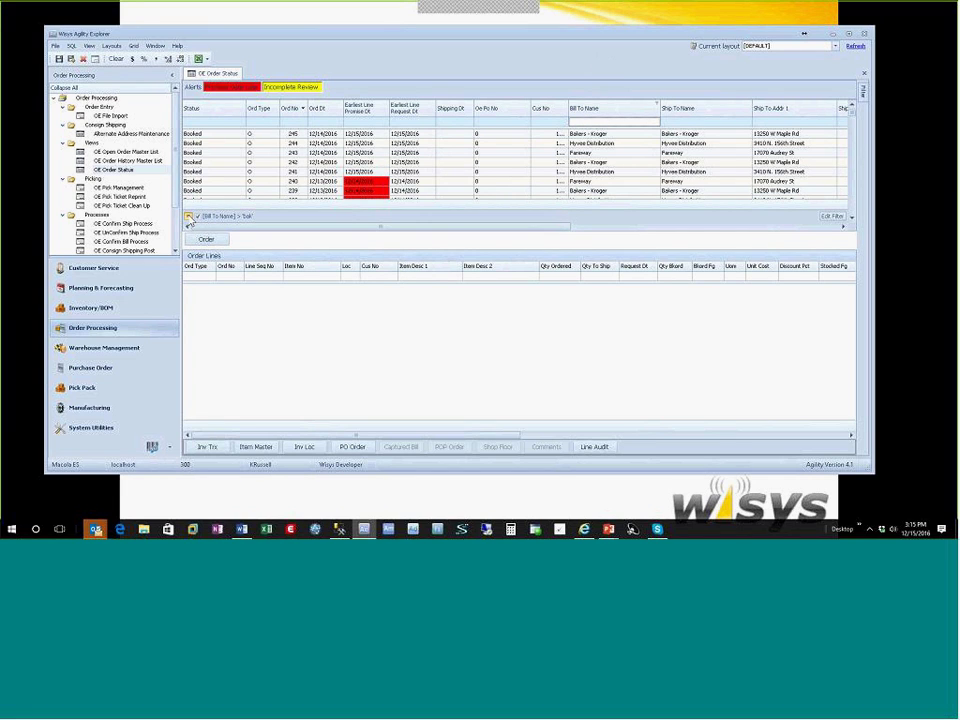
{"action": "left_click", "coordinate": [190, 219]}
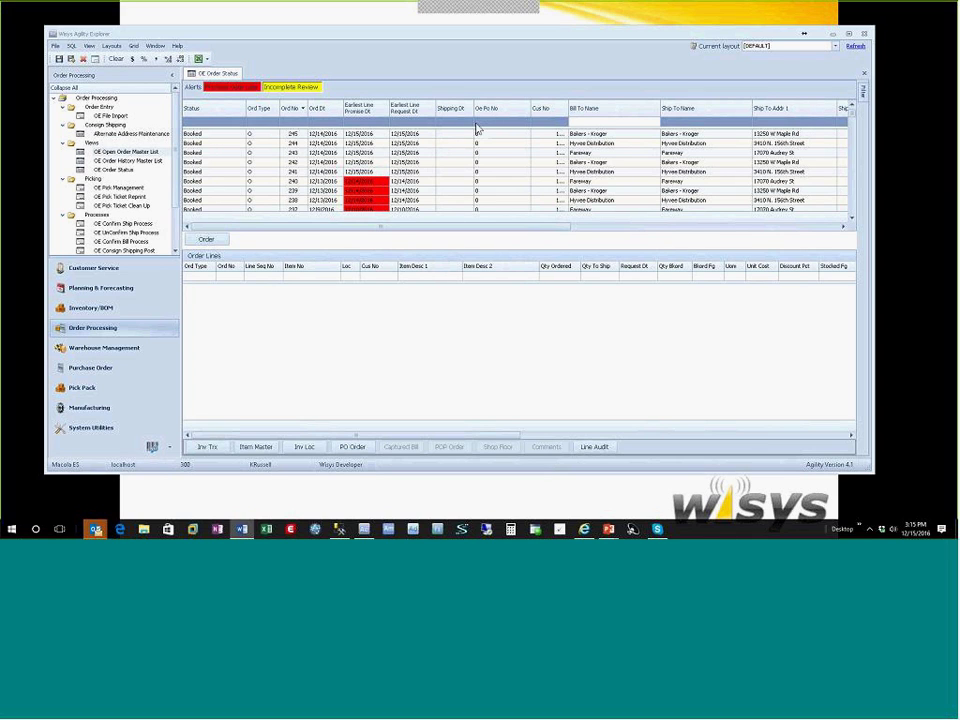
Filter the order list by Ship Via Cd, first on "f" and then on "af", and clear the filter.
{"action": "left_click_drag", "start_coordinate": [472, 232], "coordinate": [692, 240]}
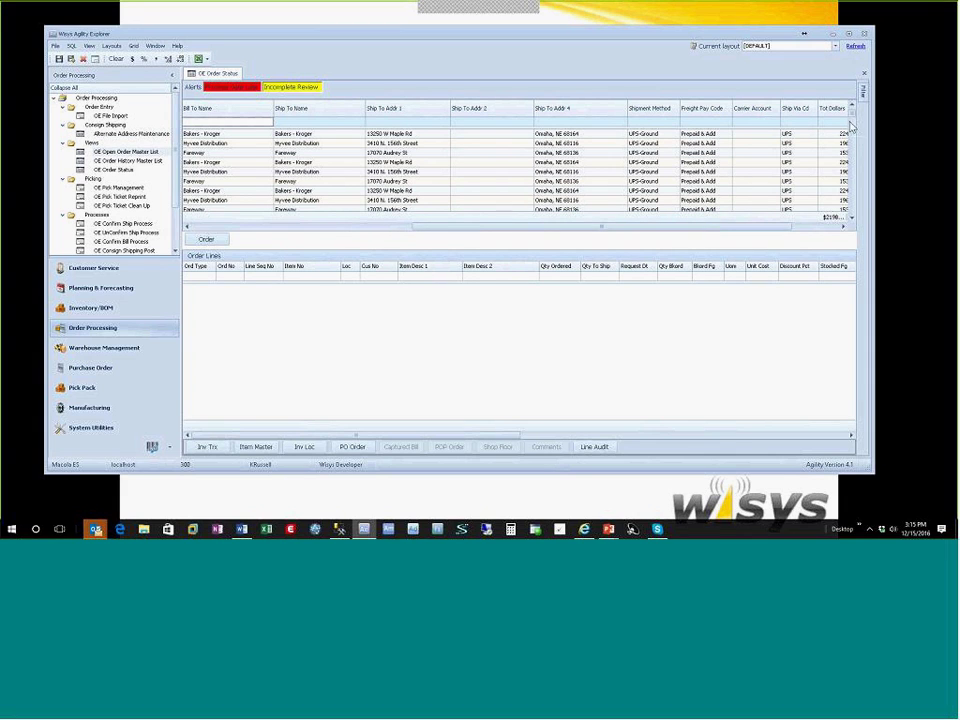
{"action": "left_click", "coordinate": [794, 122]}
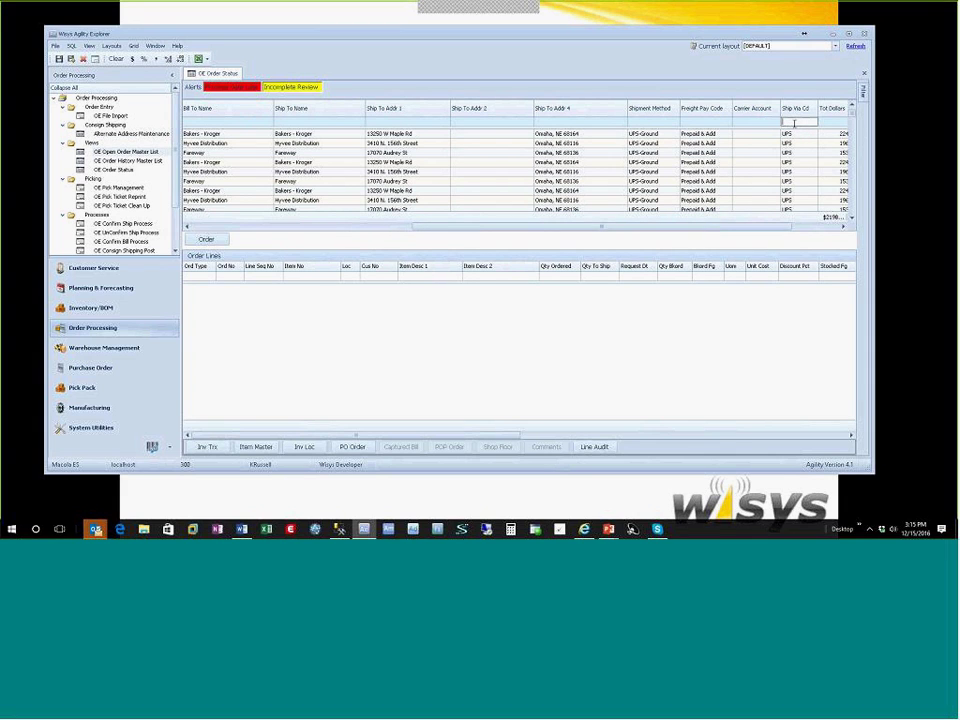
{"action": "type", "text": "fe"}
{"action": "key", "text": "BackSpace"}
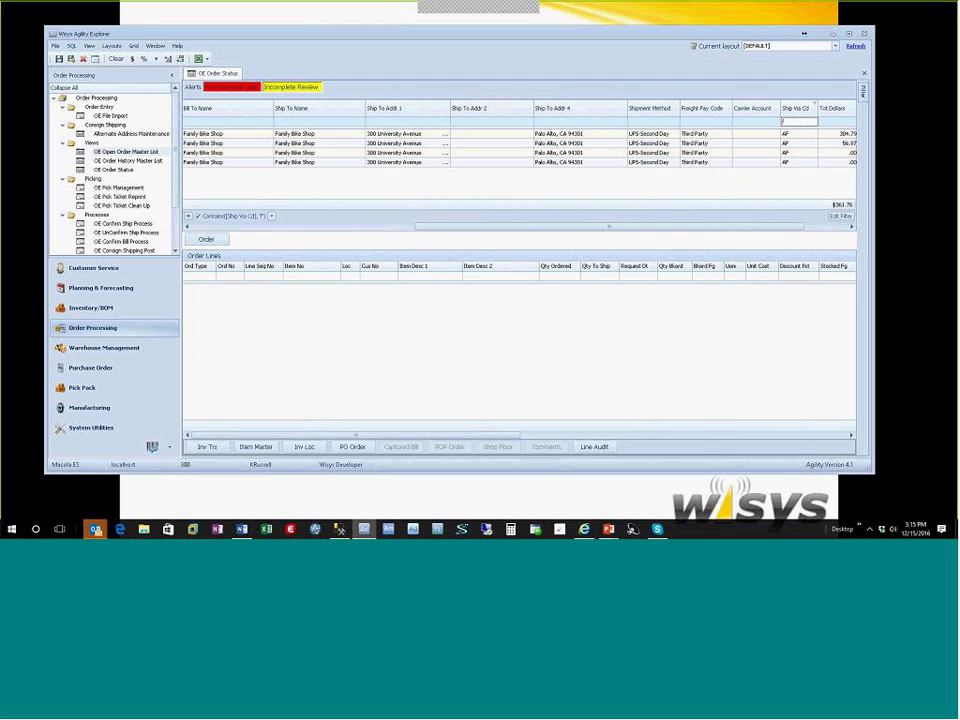
{"action": "key", "text": "BackSpace"}
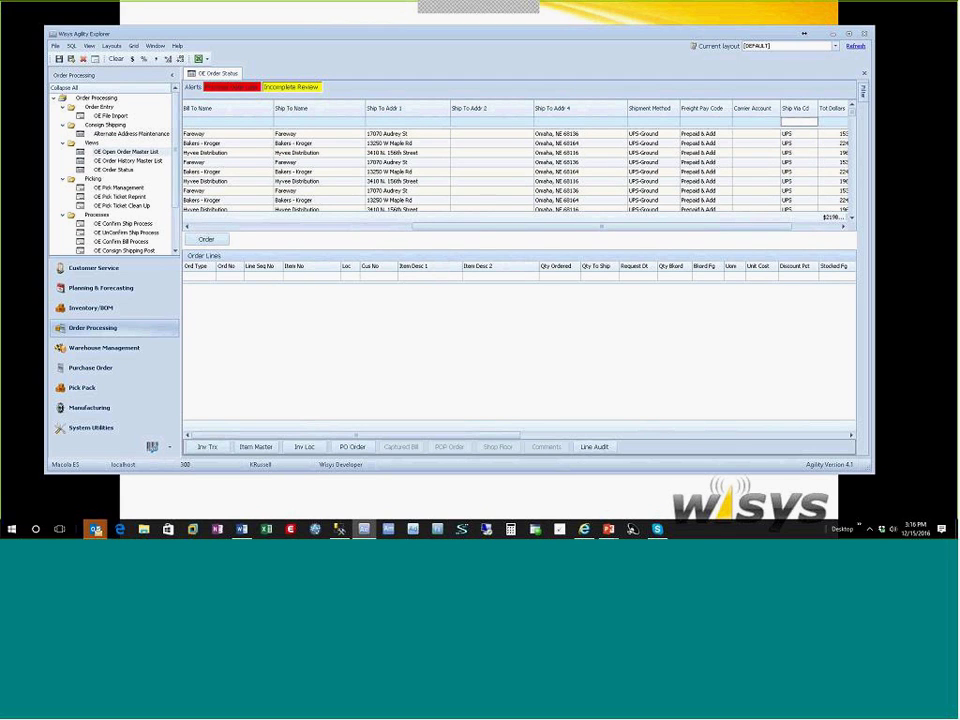
{"action": "type", "text": "af"}
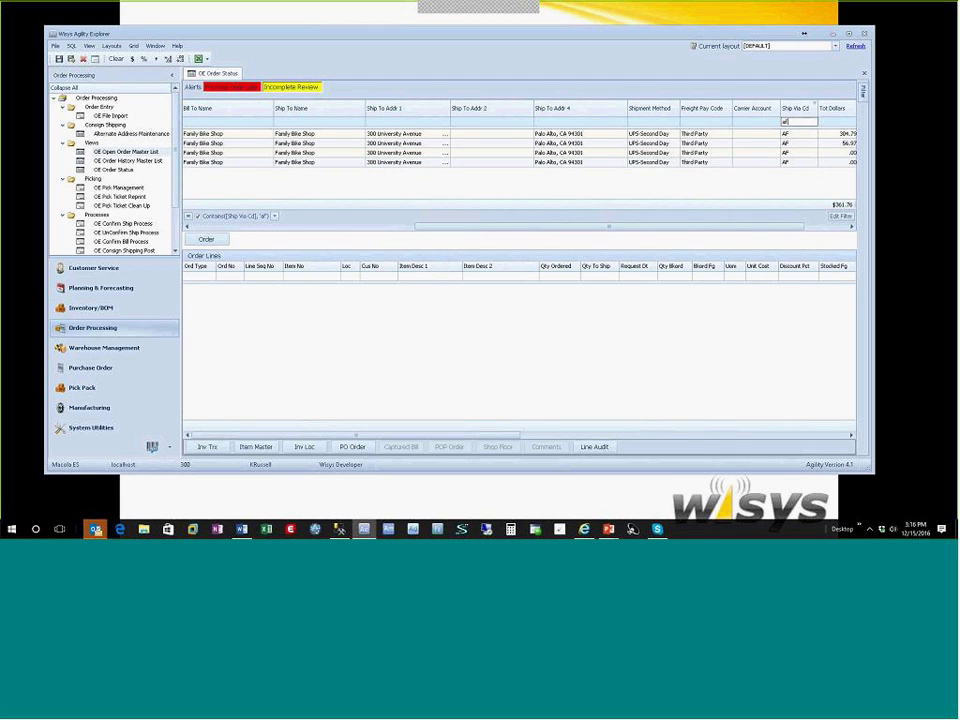
{"action": "key", "text": "BackSpace"}
{"action": "key", "text": "BackSpace"}
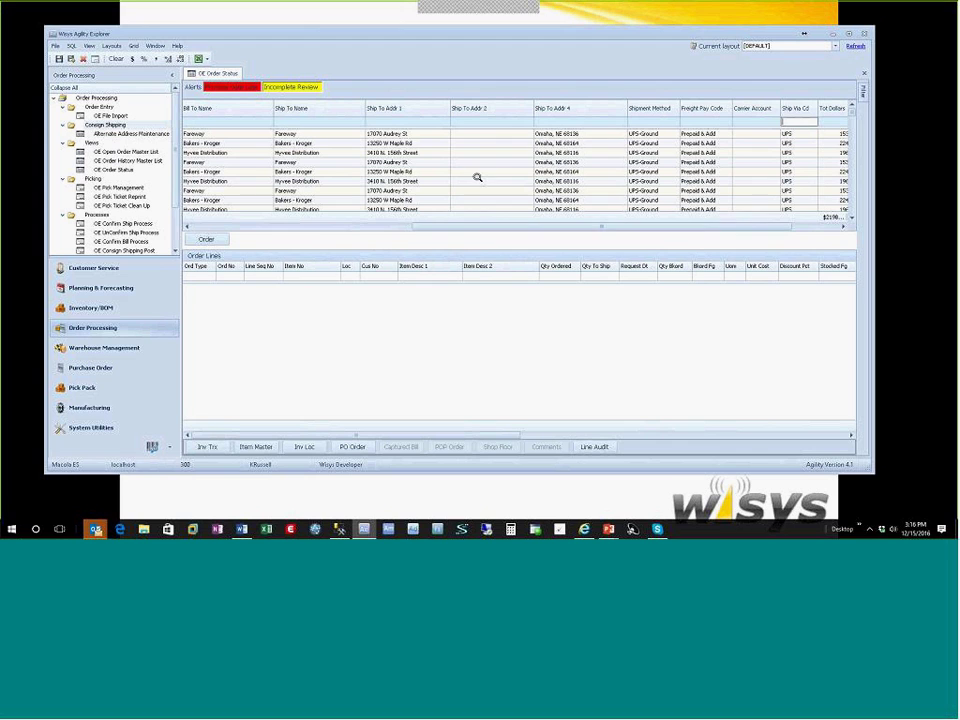
Fit the width of the Cus No column in the order list to its contents.
{"action": "left_click", "coordinate": [376, 227]}
{"action": "left_click_drag", "start_coordinate": [376, 230], "coordinate": [188, 238]}
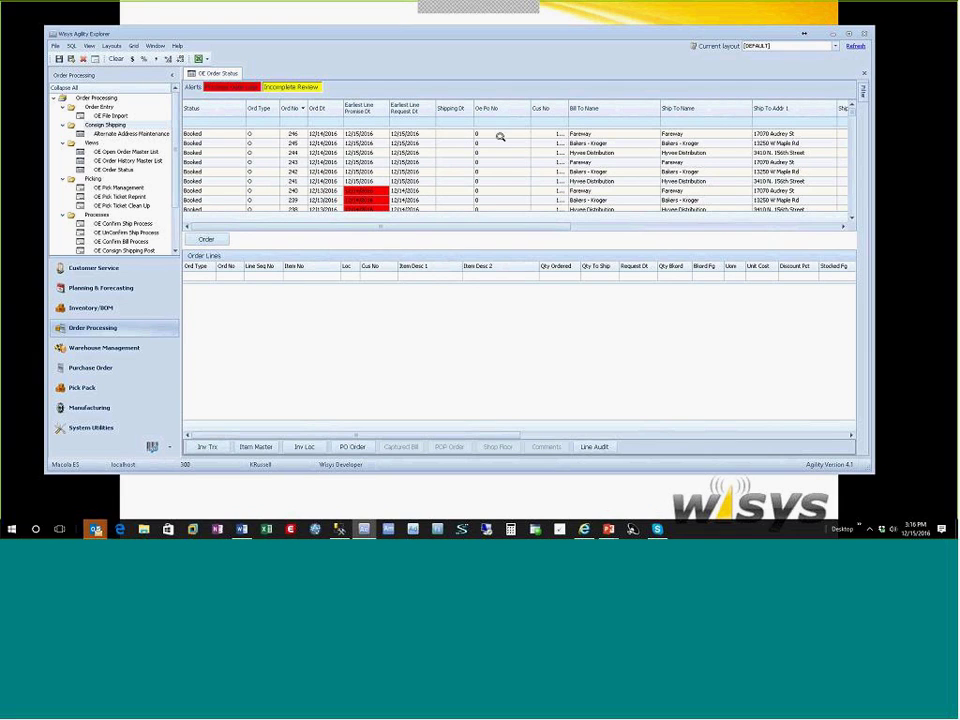
{"action": "double_click", "coordinate": [567, 108]}
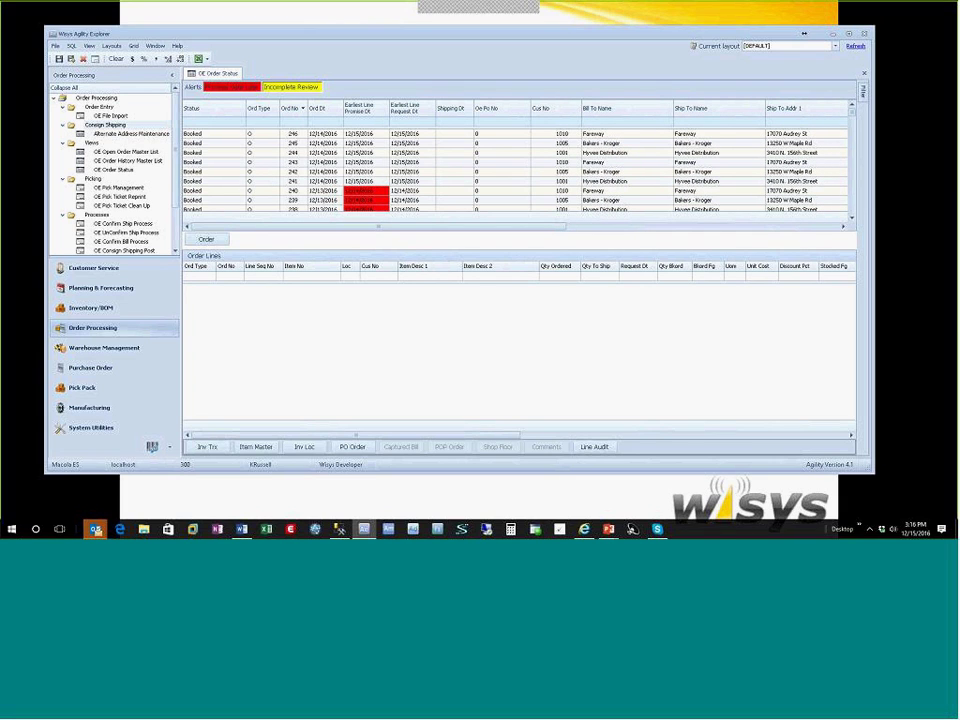
Sort the orders by Ship Via Cd in ascending order and move that column between Bill To Name and Ship To Name.
{"action": "left_click_drag", "start_coordinate": [540, 229], "coordinate": [779, 232]}
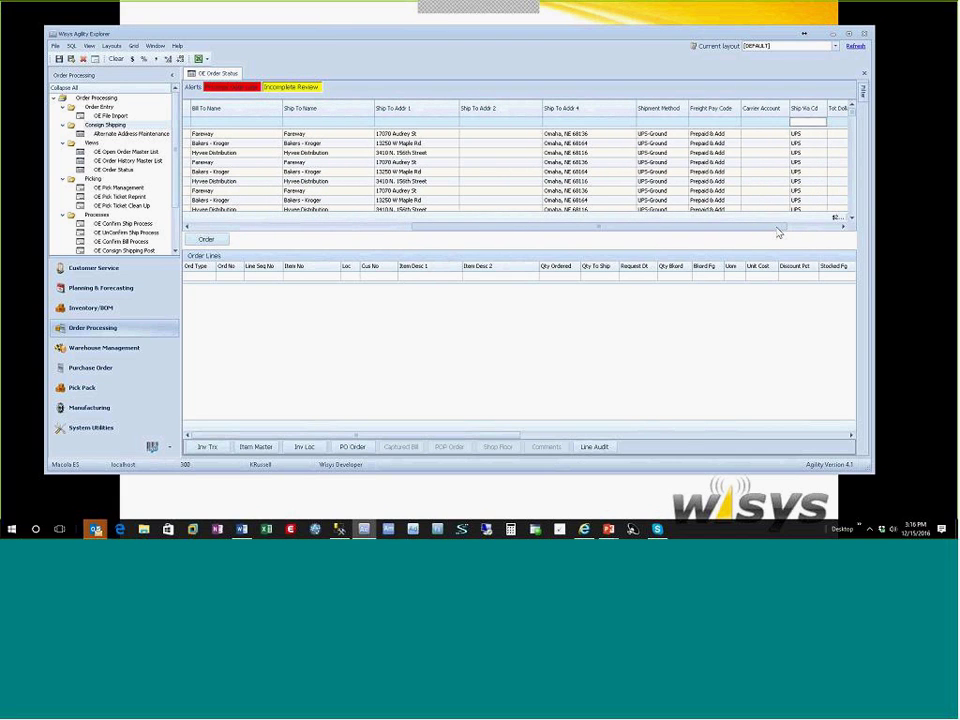
{"action": "left_click", "coordinate": [806, 108]}
{"action": "left_click_drag", "start_coordinate": [808, 110], "coordinate": [289, 118]}
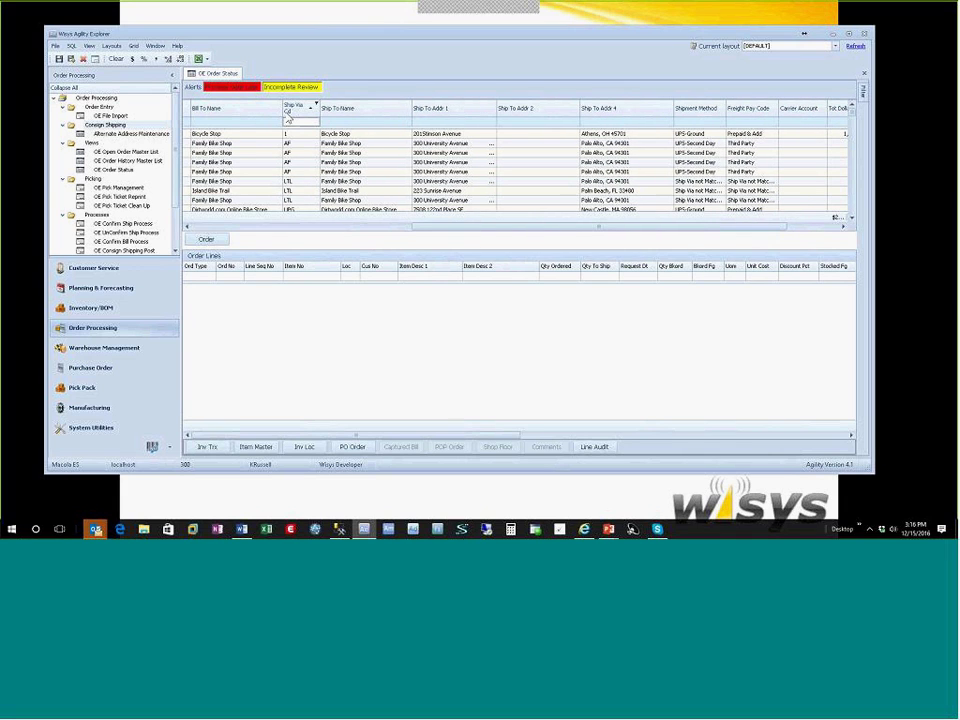
Toggle the Ship Via Cd sort between descending and ascending, ending in ascending order.
{"action": "left_click_drag", "start_coordinate": [508, 229], "coordinate": [258, 233]}
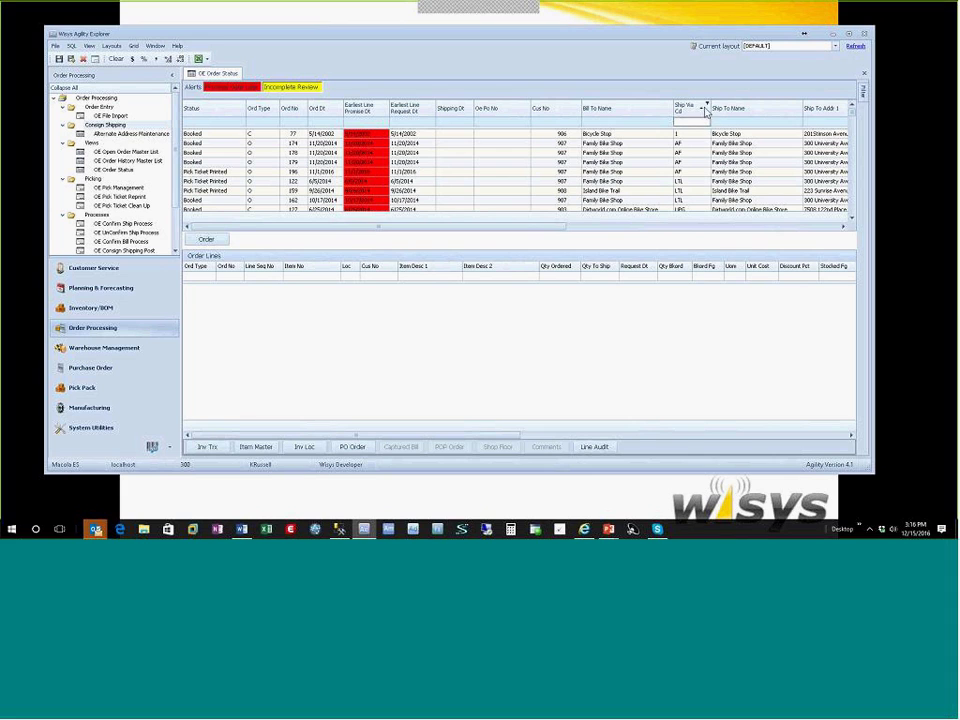
{"action": "left_click", "coordinate": [689, 111]}
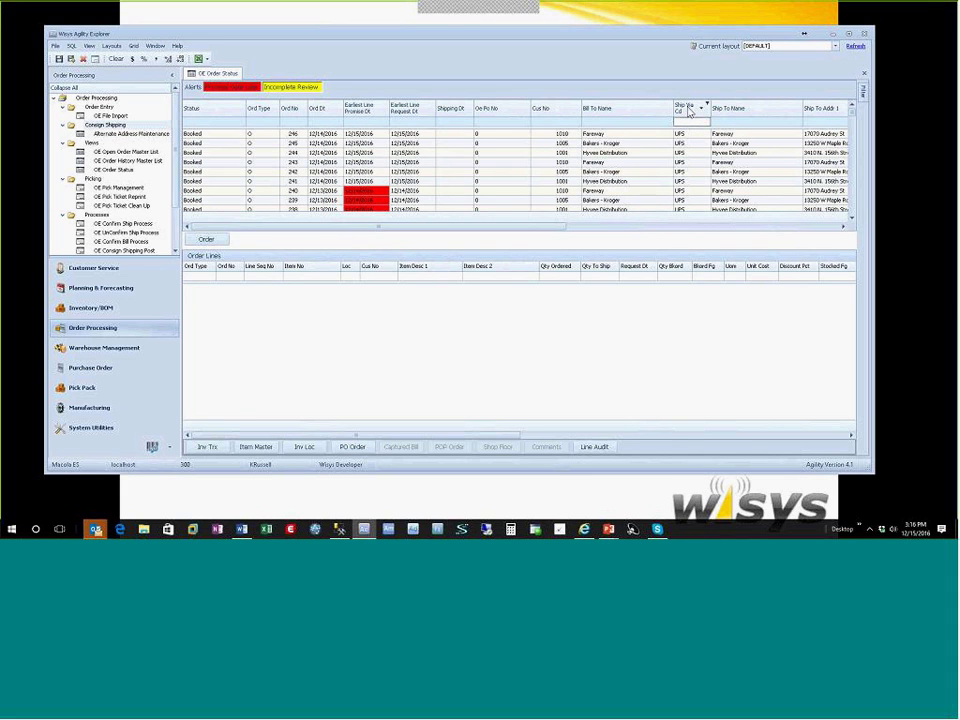
{"action": "left_click", "coordinate": [688, 112]}
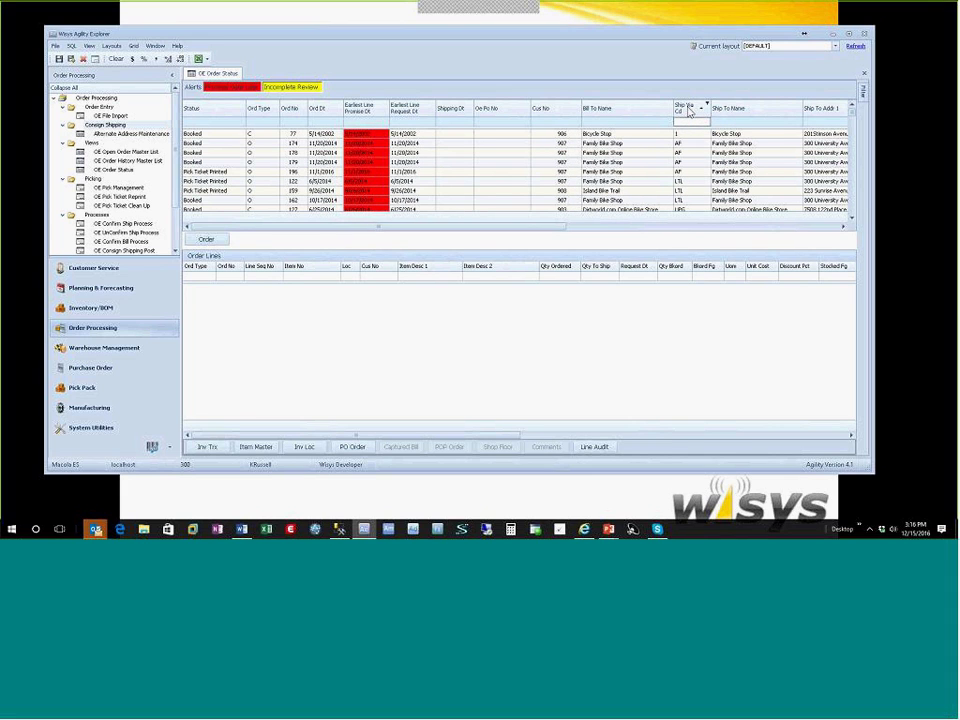
{"action": "left_click", "coordinate": [703, 113]}
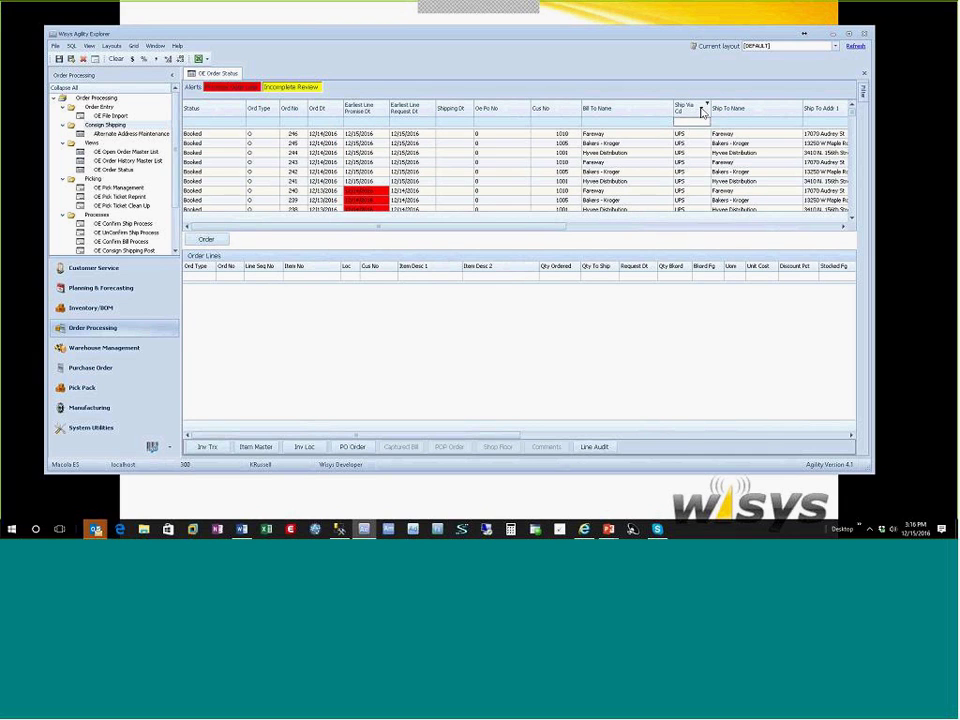
{"action": "left_click", "coordinate": [703, 113]}
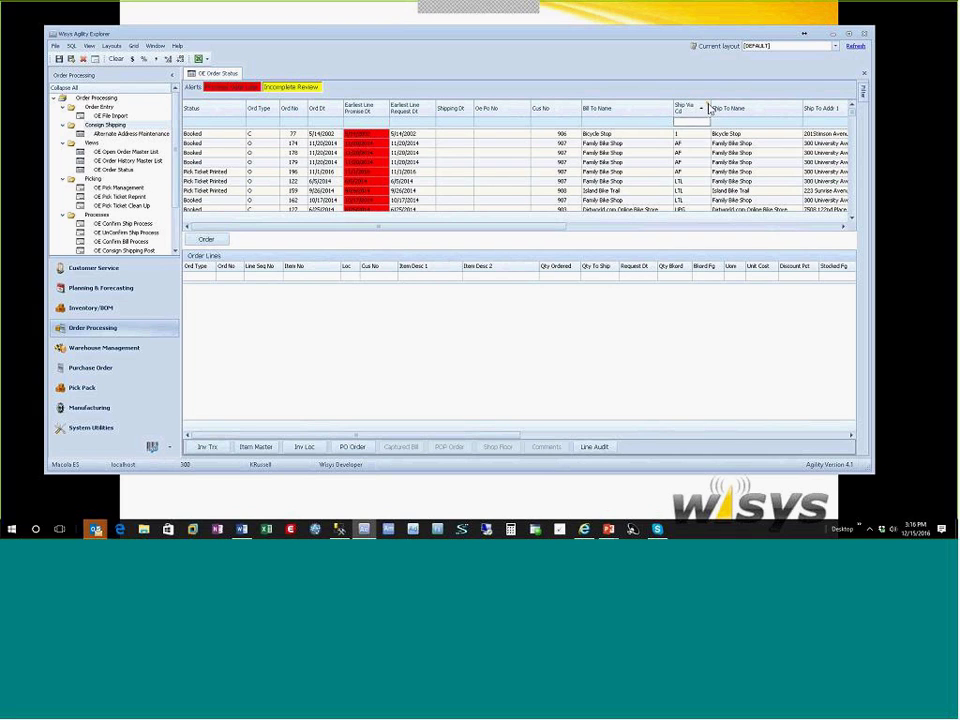
Filter the orders to the Ship Via Cd value UPG, recheck the column's value list and remove the filter.
{"action": "left_click", "coordinate": [708, 105]}
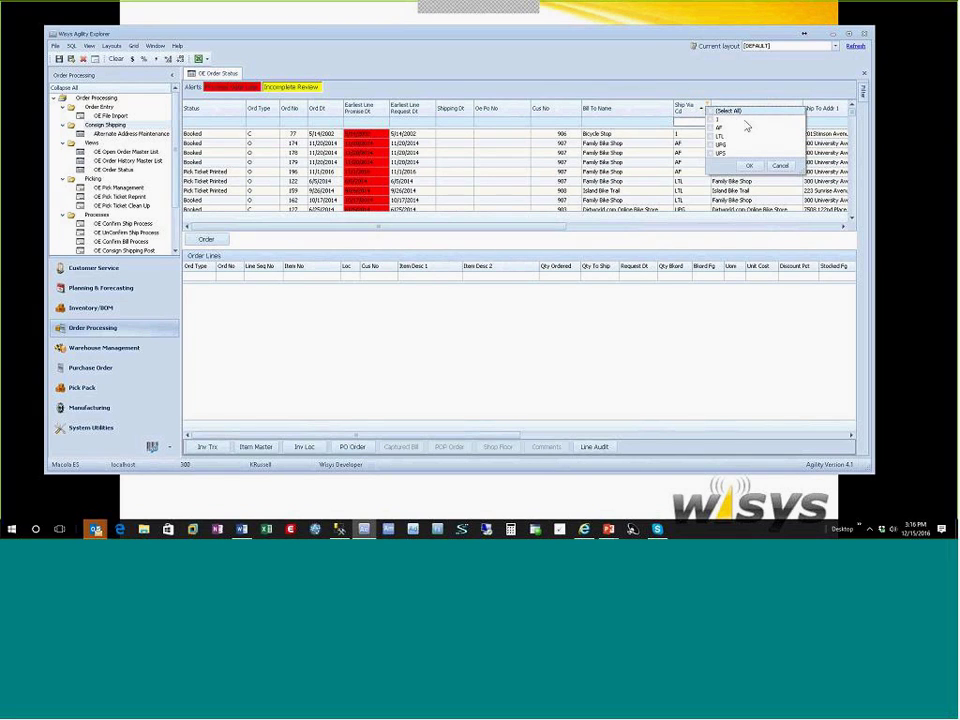
{"action": "left_click", "coordinate": [711, 144]}
{"action": "left_click", "coordinate": [747, 165]}
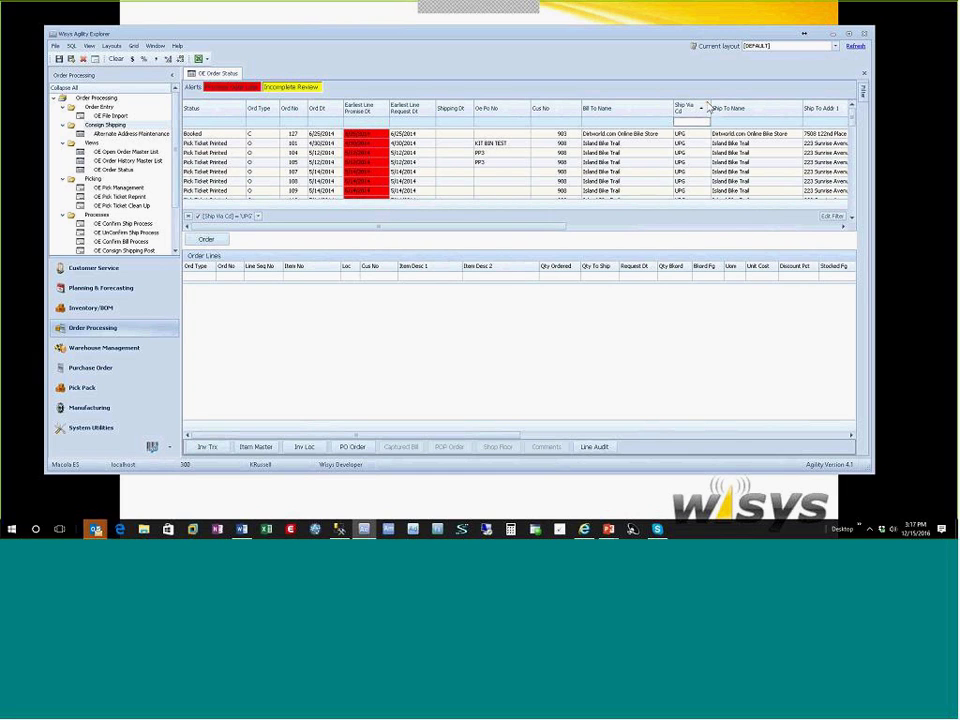
{"action": "left_click", "coordinate": [708, 104]}
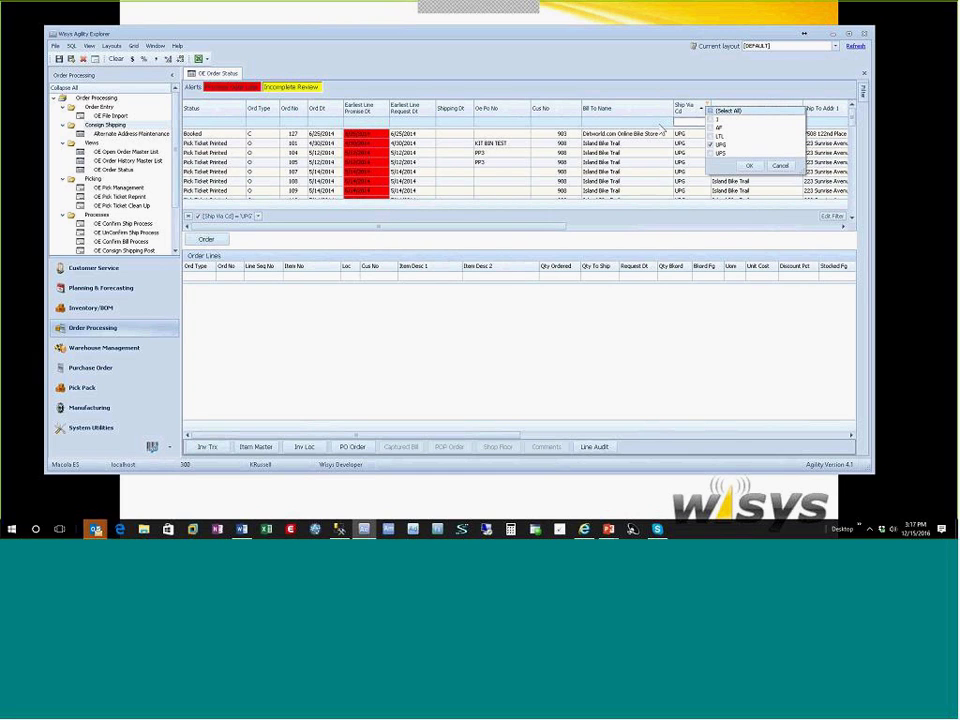
{"action": "left_click", "coordinate": [570, 163]}
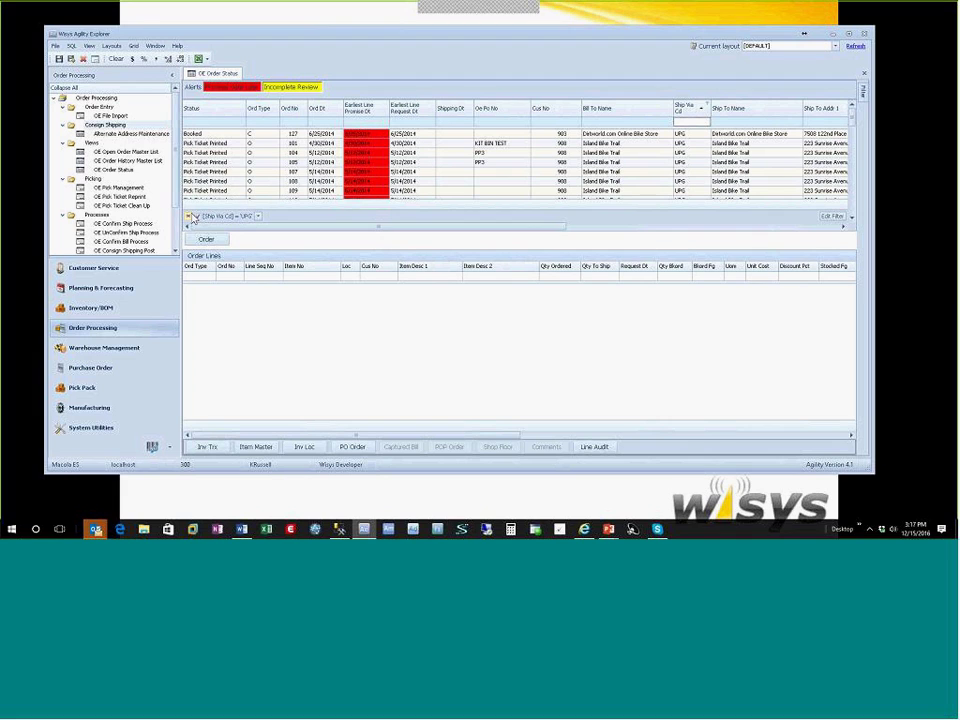
{"action": "left_click", "coordinate": [189, 216]}
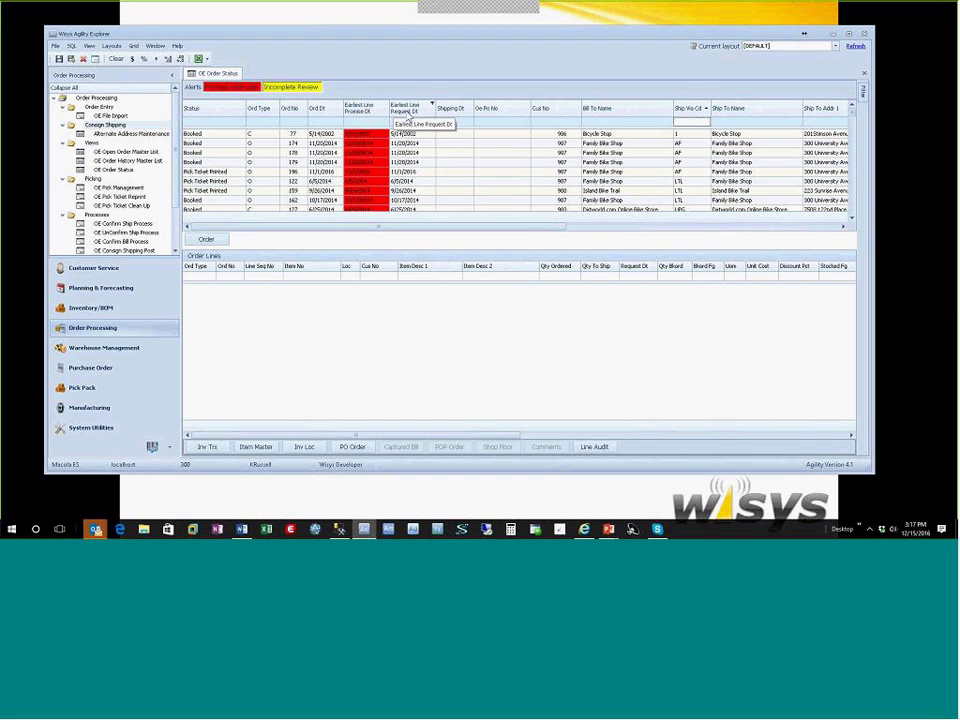
Remove the Earliest Line Request Dt and Shipping Dt columns from the order list.
{"action": "right_click", "coordinate": [409, 112]}
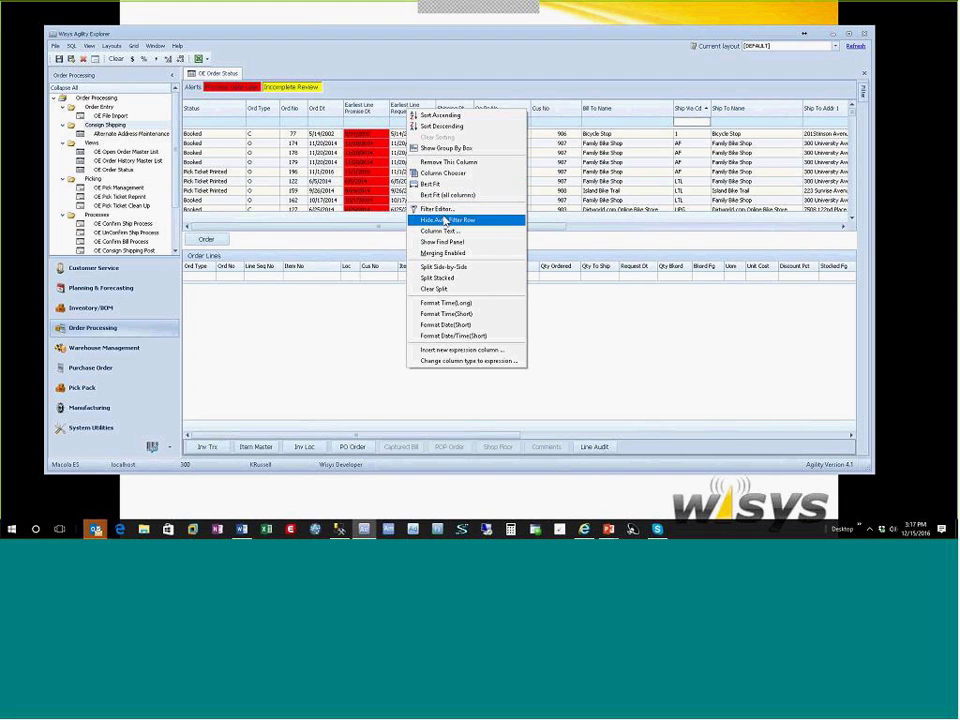
{"action": "left_click", "coordinate": [447, 163]}
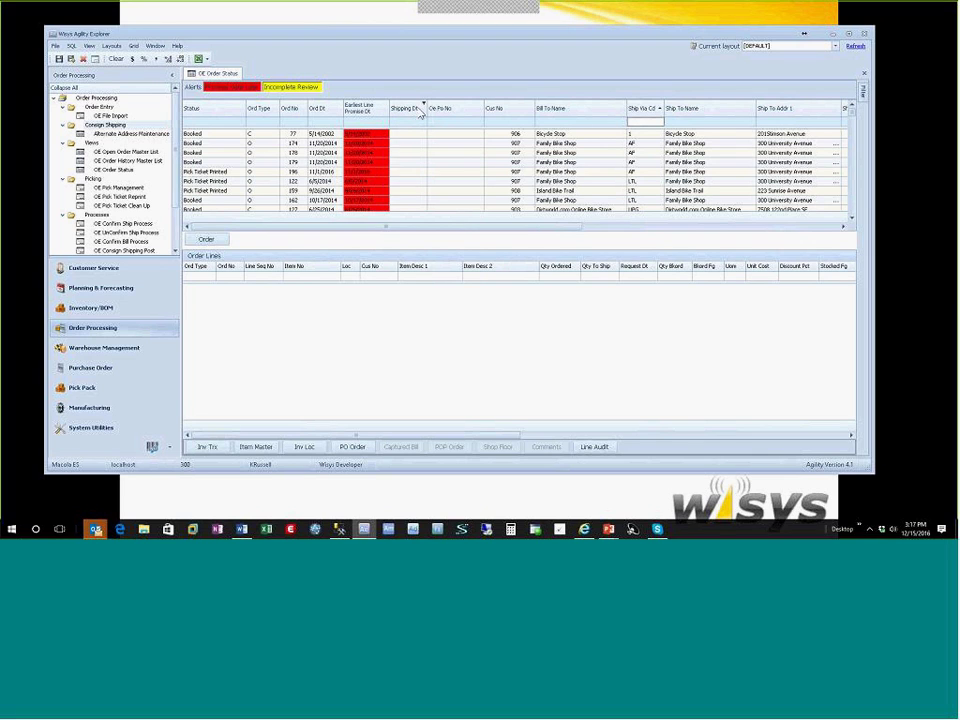
{"action": "right_click", "coordinate": [411, 111]}
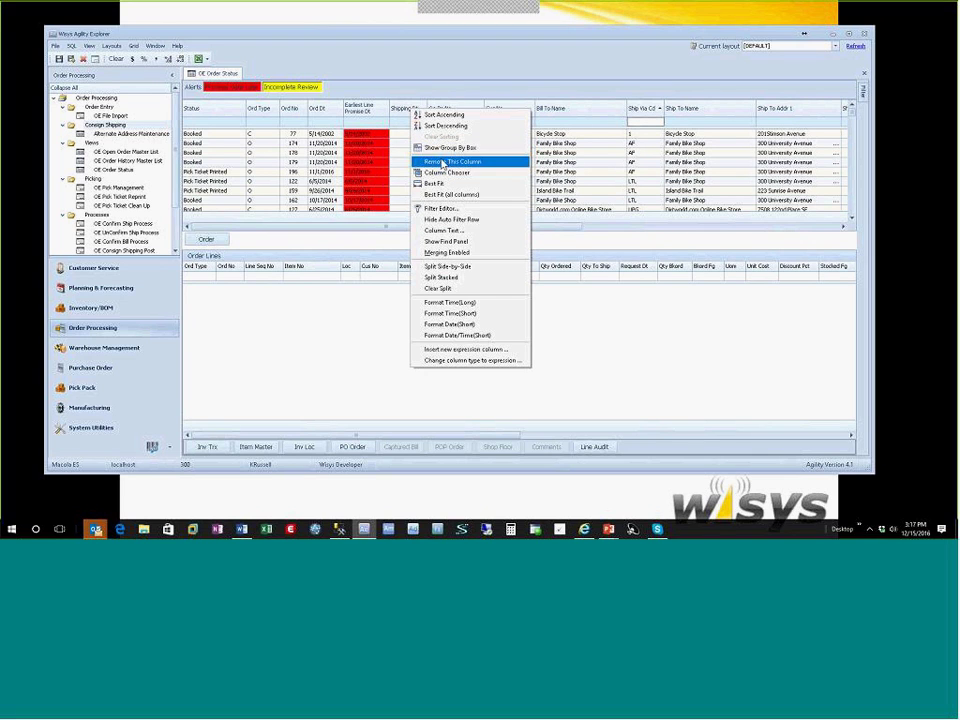
{"action": "left_click", "coordinate": [437, 162]}
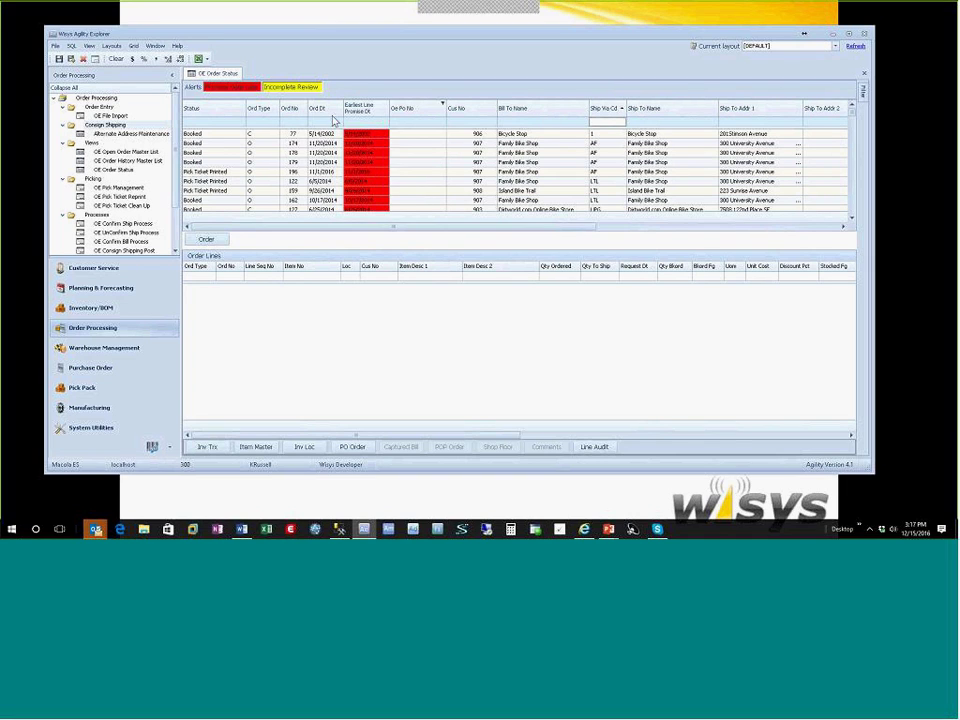
Restore the Earliest Line Request Dt column from the Column Chooser, placing it directly after Earliest Line Promise Dt.
{"action": "right_click", "coordinate": [432, 112]}
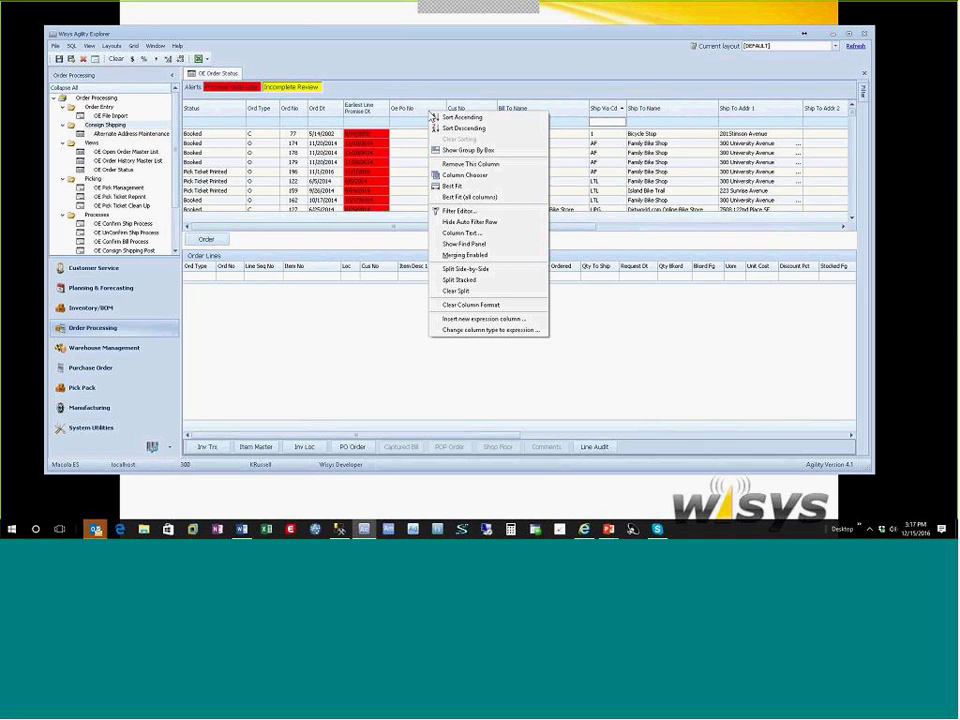
{"action": "left_click", "coordinate": [484, 177]}
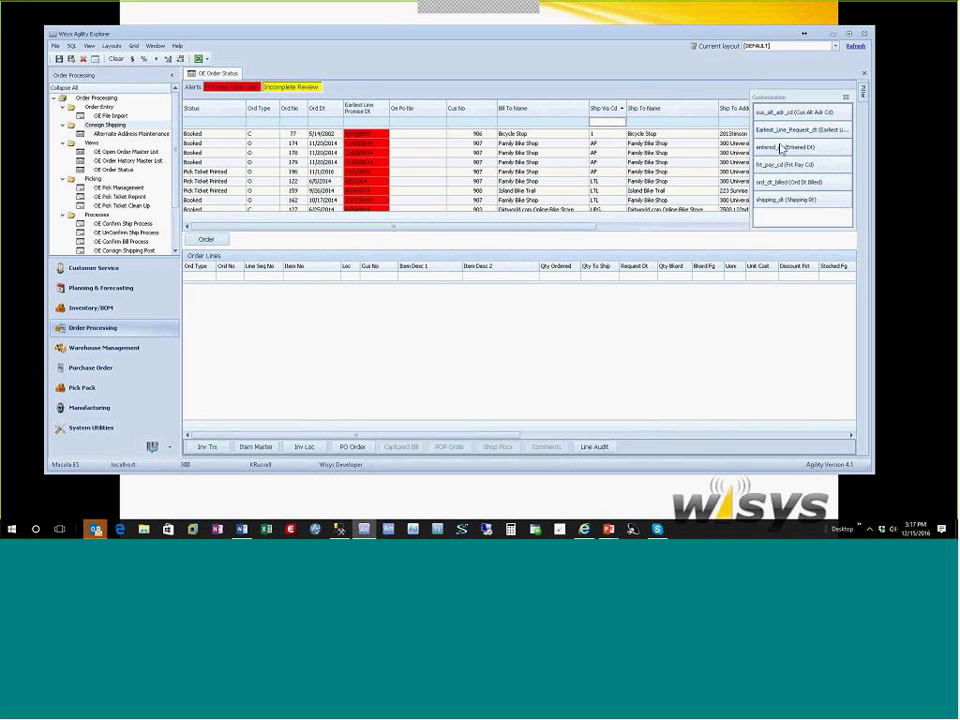
{"action": "left_click_drag", "start_coordinate": [797, 133], "coordinate": [398, 113]}
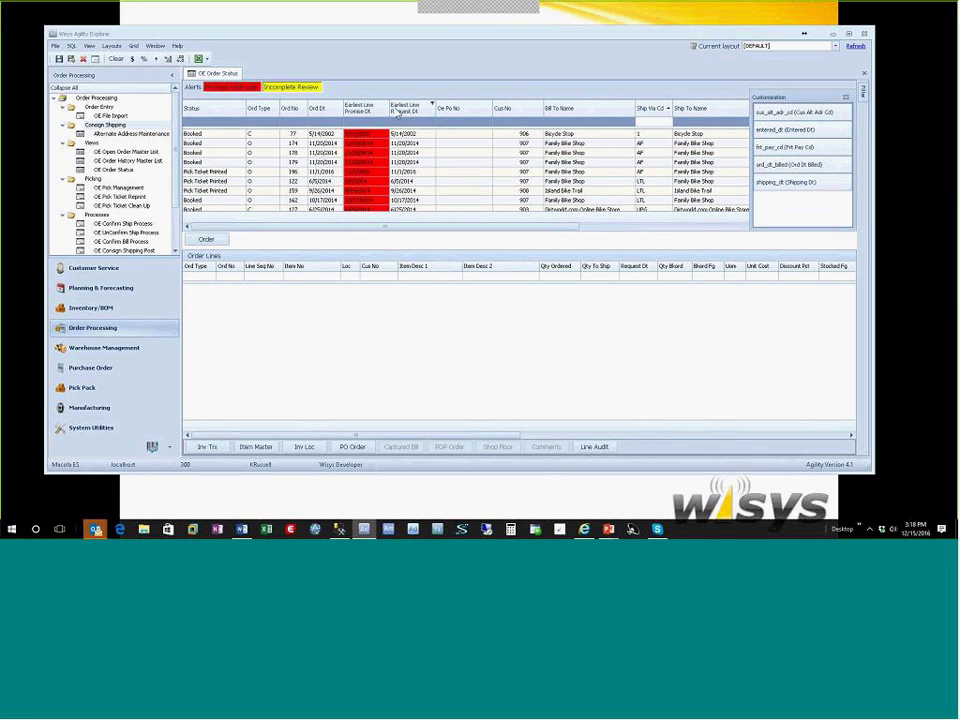
{"action": "left_click", "coordinate": [846, 98]}
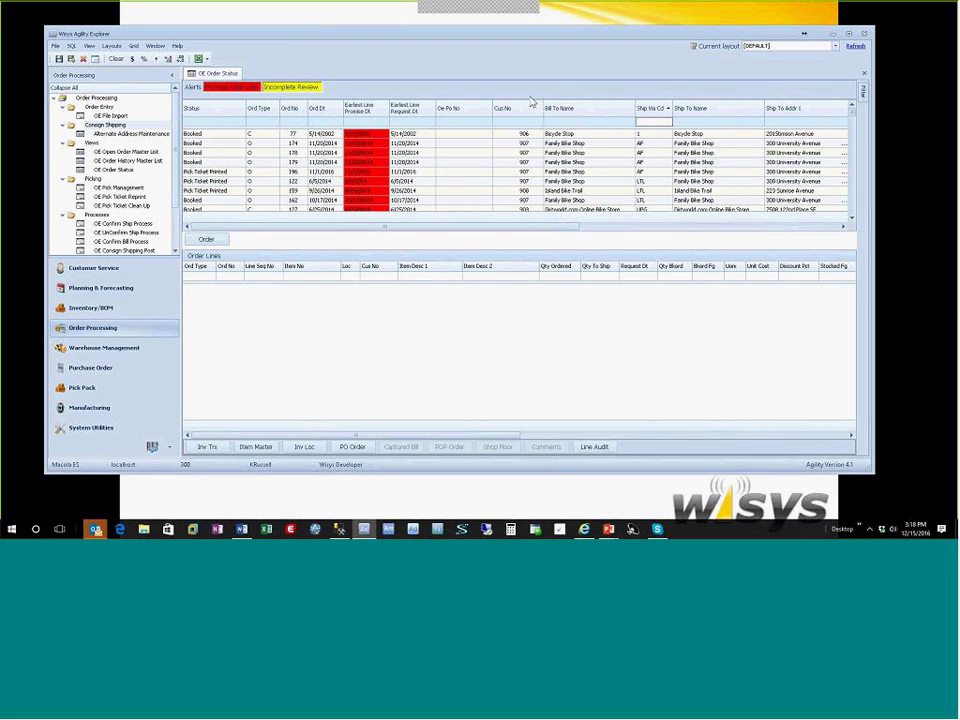
Move the Cus No column between Status and Ord Type and save the arrangement as a new layout named MYORDER.
{"action": "left_click_drag", "start_coordinate": [518, 114], "coordinate": [255, 115]}
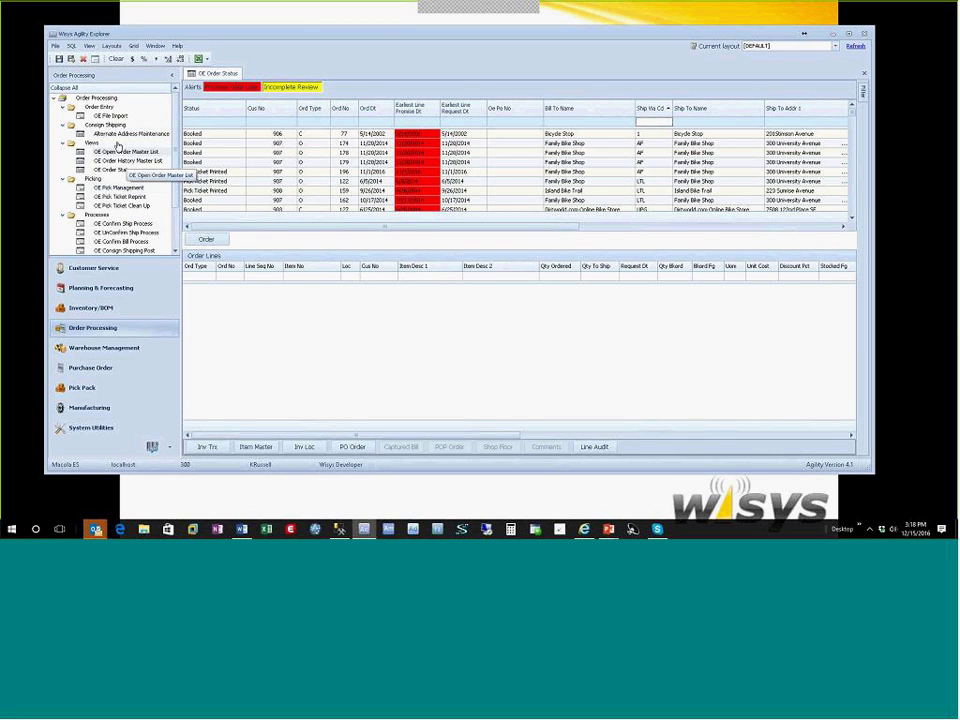
{"action": "left_click", "coordinate": [114, 46]}
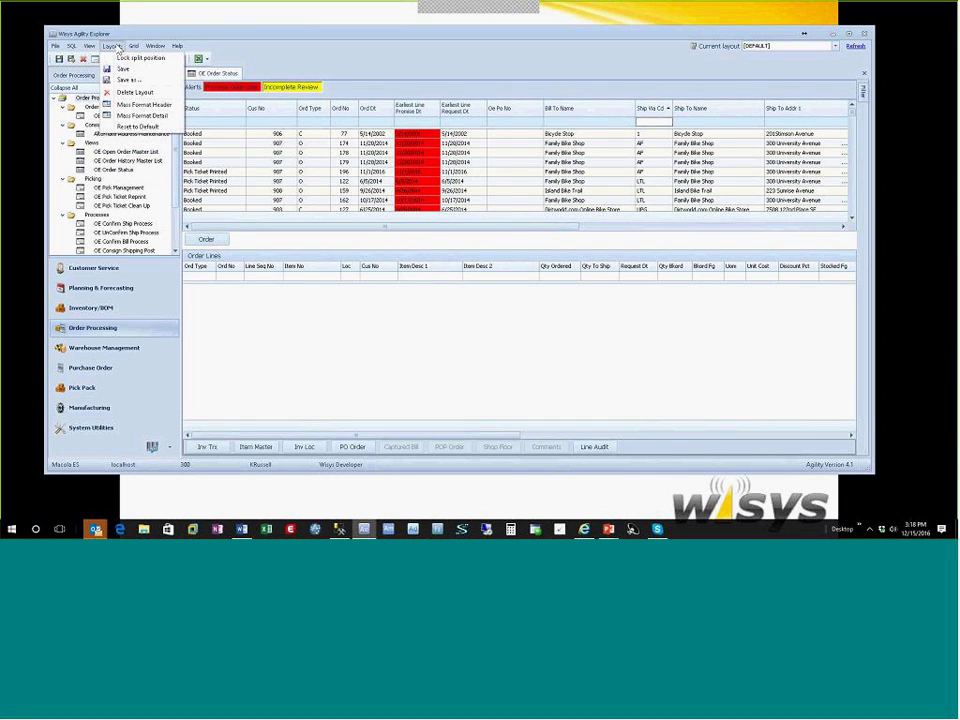
{"action": "left_click", "coordinate": [124, 79]}
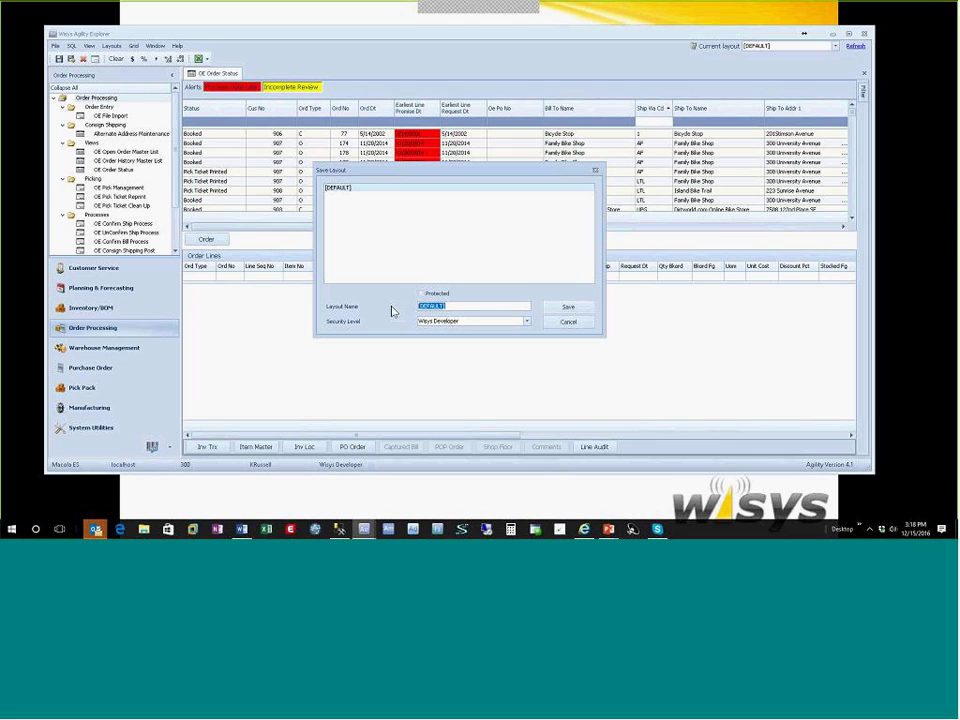
{"action": "type", "text": "MyOrder"}
{"action": "key", "text": "Return"}
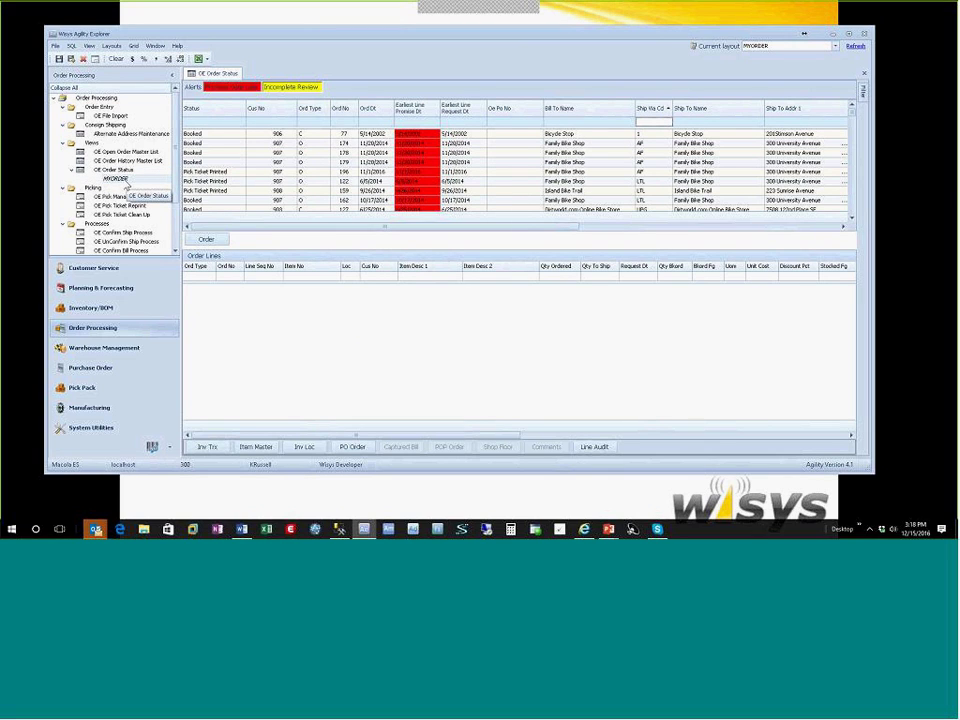
Close the OE Order Status view, reopen it with the MYORDER layout and load the orders for all dates and statuses.
{"action": "left_click", "coordinate": [864, 75]}
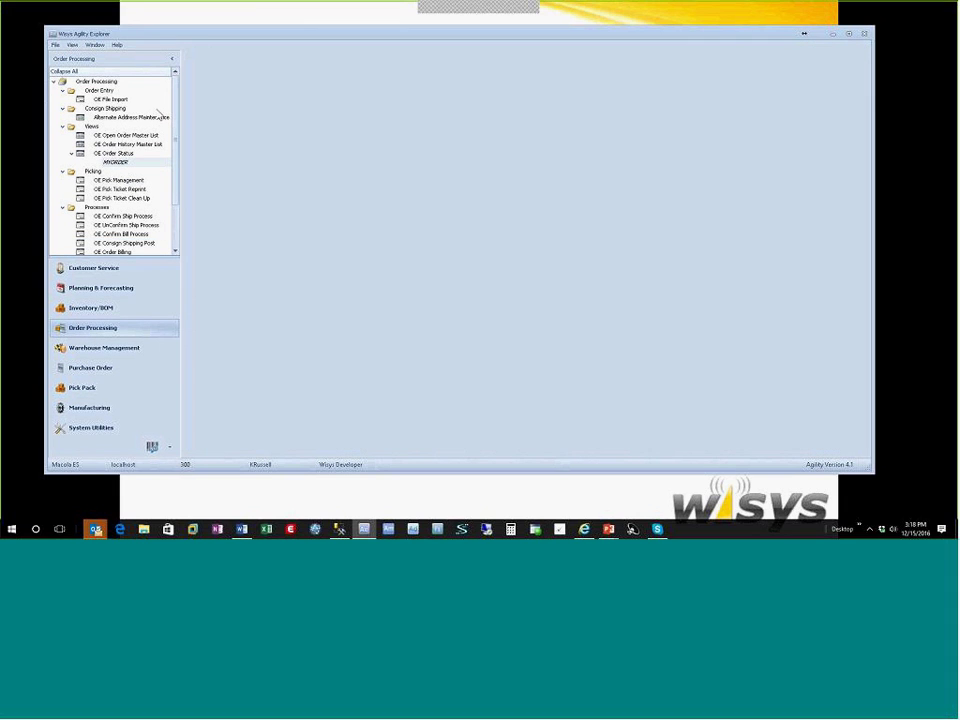
{"action": "left_click", "coordinate": [126, 162]}
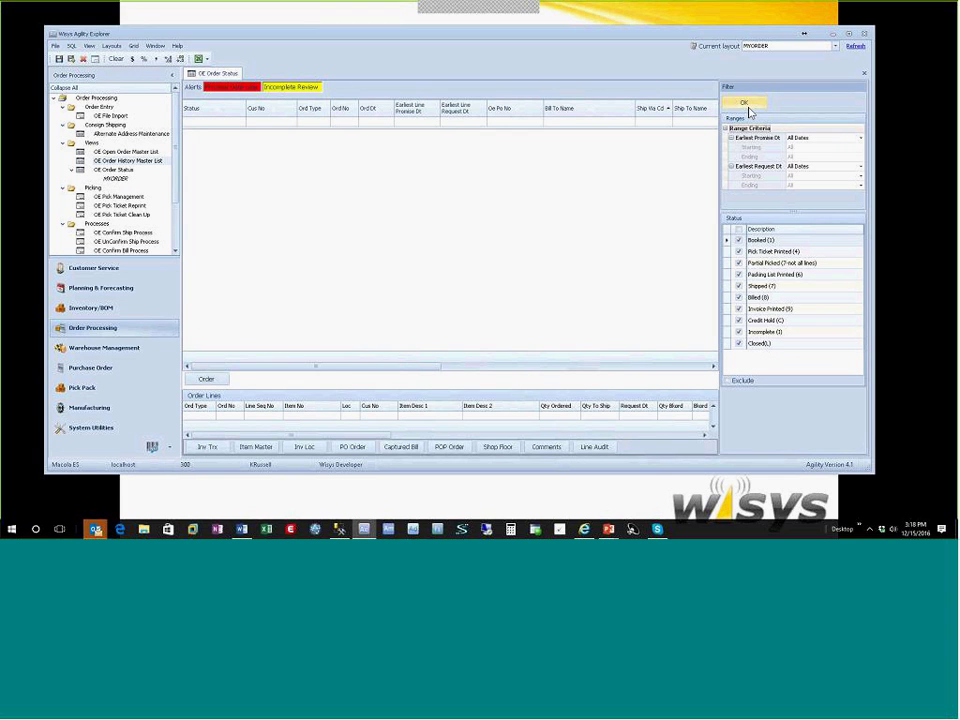
{"action": "left_click", "coordinate": [746, 104]}
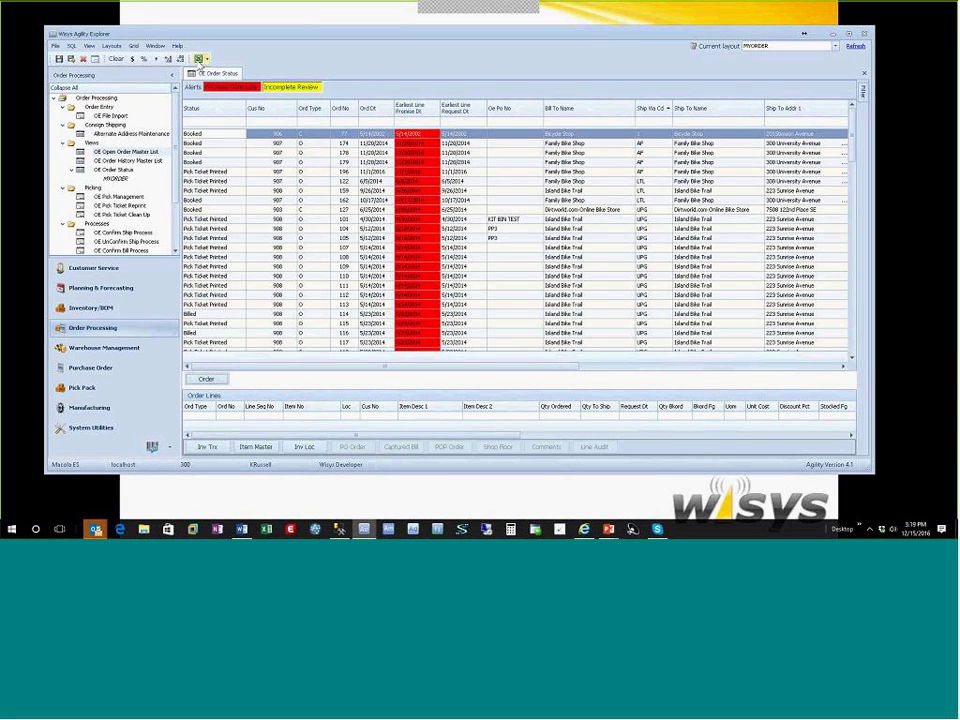
Enlarge the Order Lines area, select a booked Family Bike Shop order and review the Excel export options for main and detail data.
{"action": "left_click", "coordinate": [204, 60]}
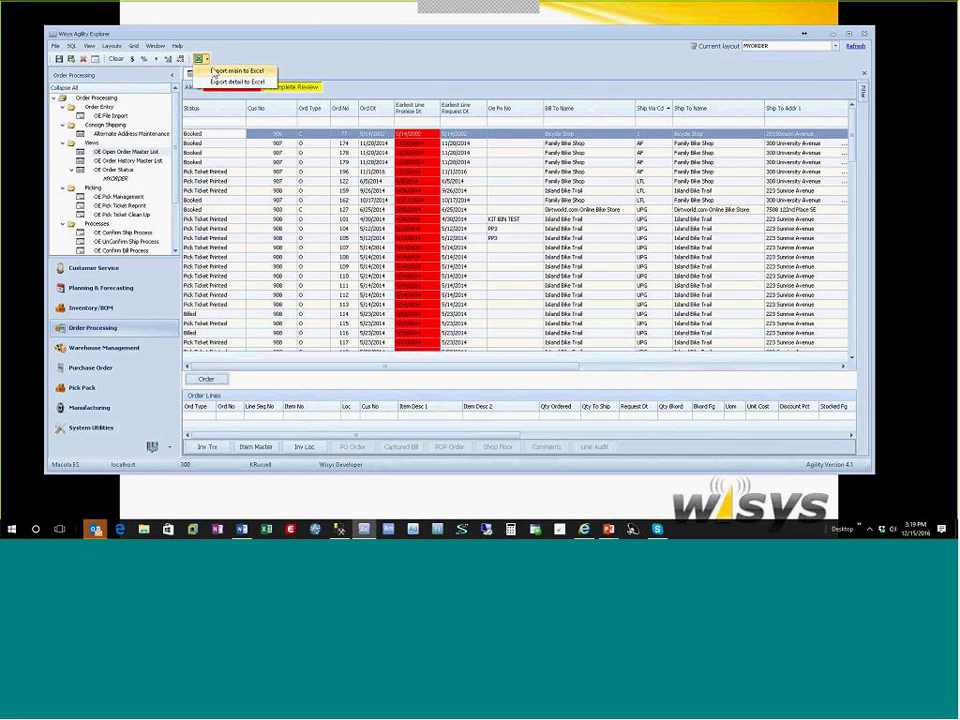
{"action": "left_click", "coordinate": [213, 72]}
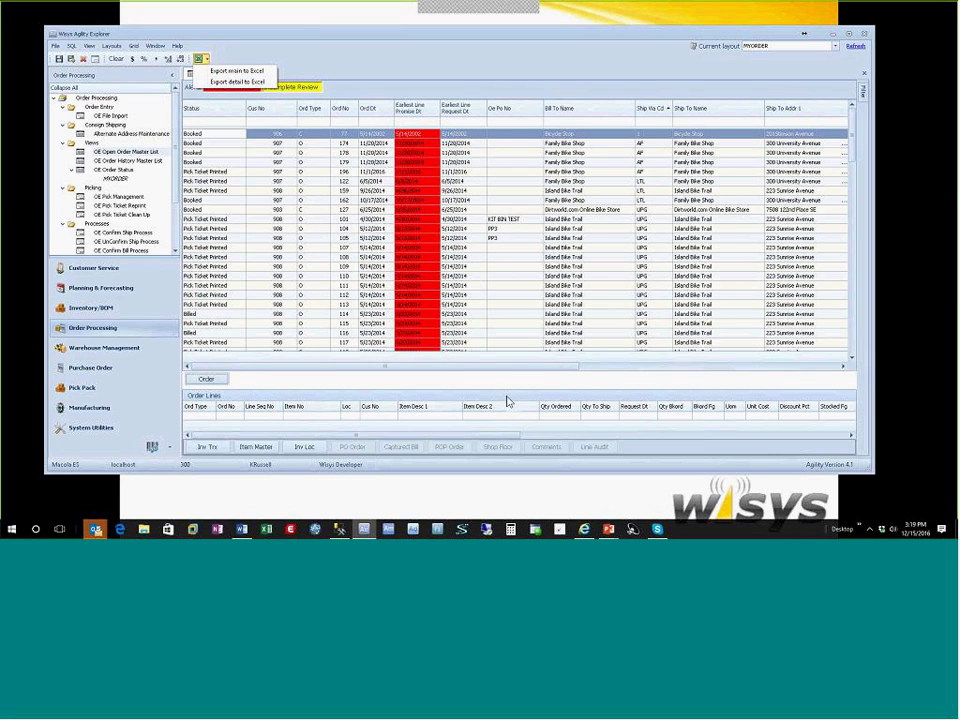
{"action": "left_click_drag", "start_coordinate": [505, 388], "coordinate": [456, 278]}
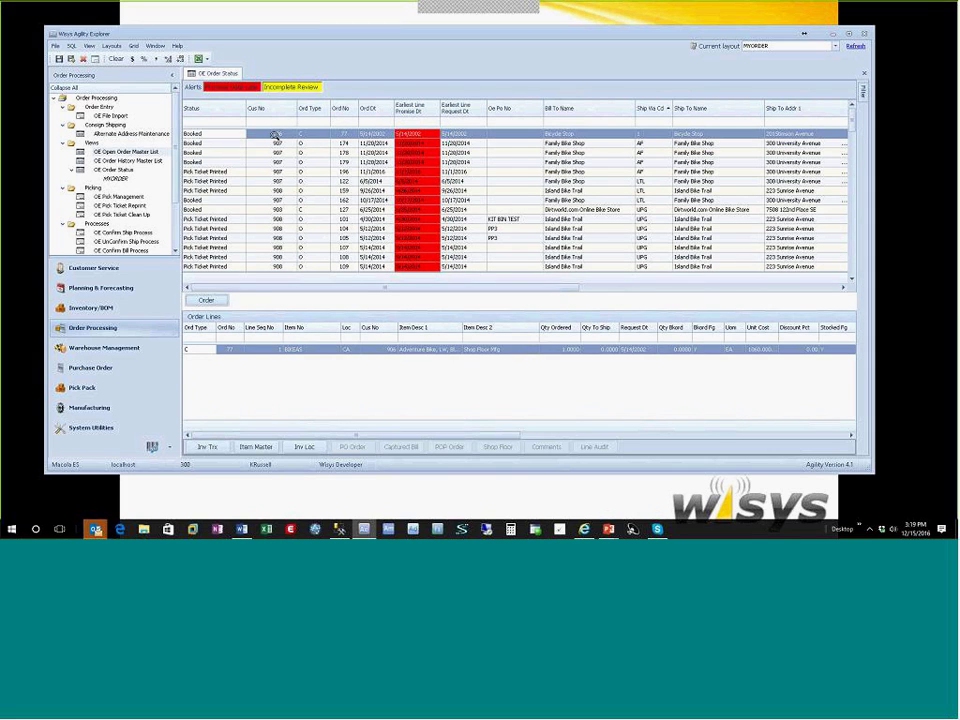
{"action": "left_click", "coordinate": [272, 162]}
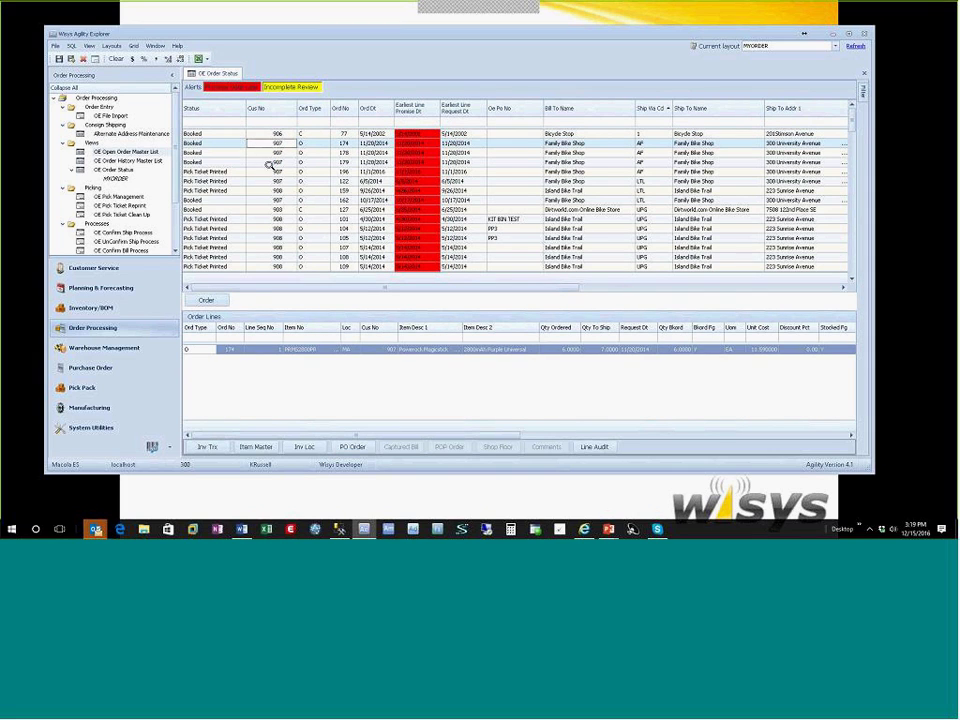
{"action": "left_click", "coordinate": [207, 61]}
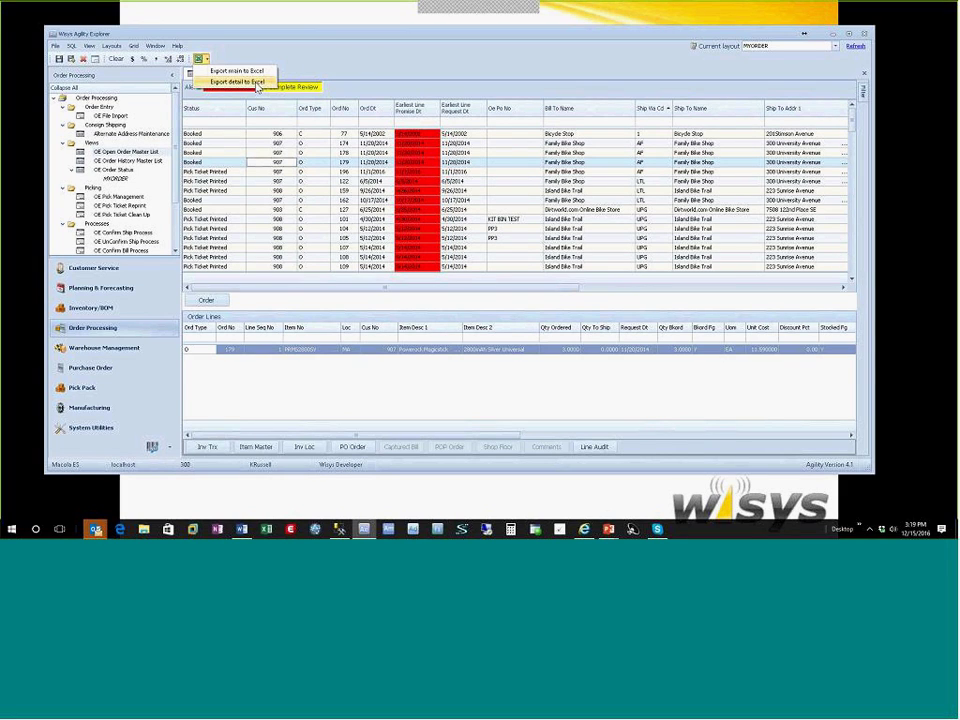
{"action": "left_click", "coordinate": [256, 82]}
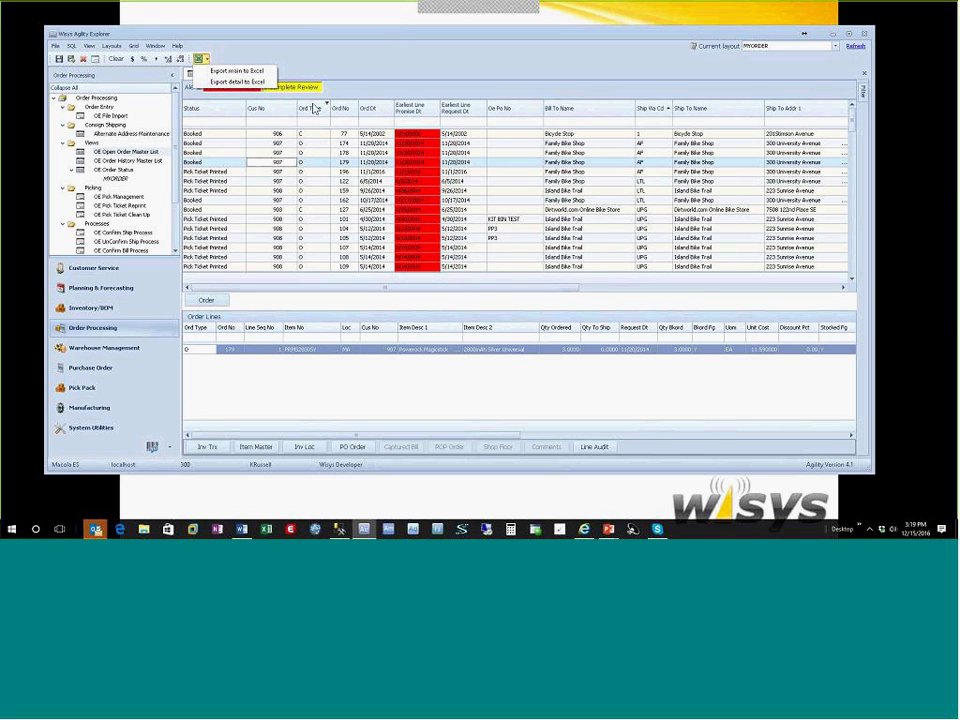
Sort the order list by Ord No in descending order.
{"action": "left_click", "coordinate": [340, 110]}
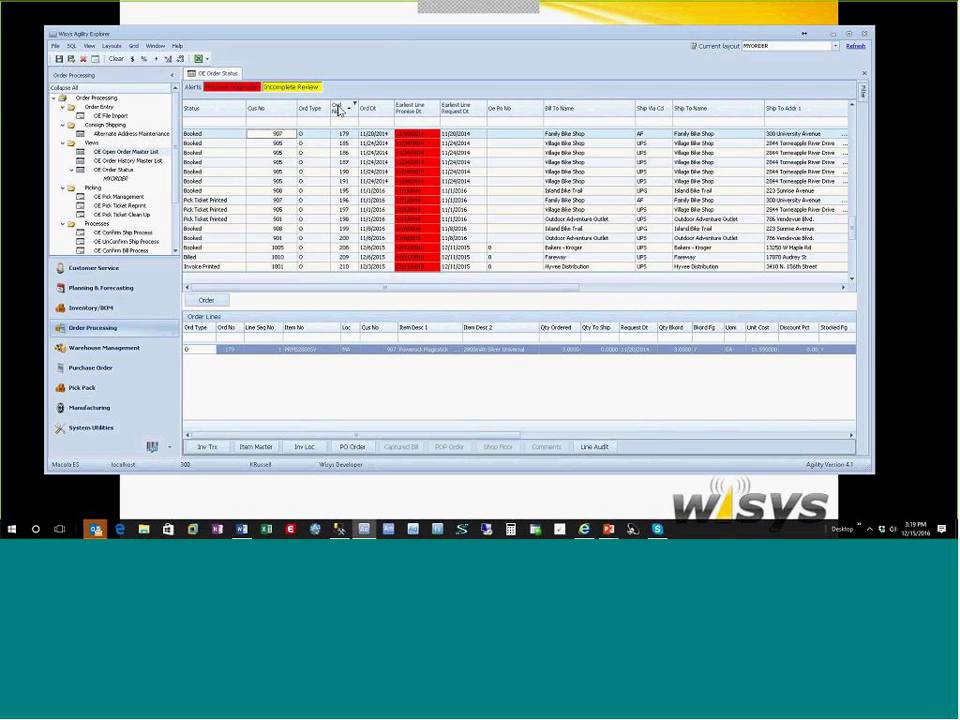
{"action": "scroll", "coordinate": [326, 128], "scroll_direction": "up", "scroll_amount": 10}
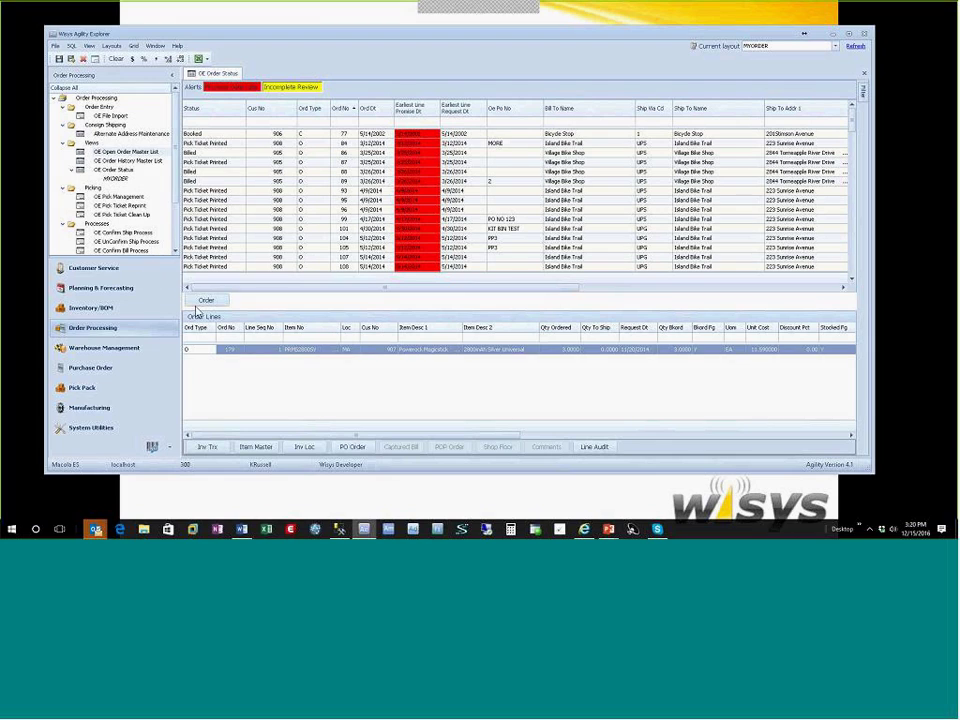
{"action": "left_click", "coordinate": [341, 110]}
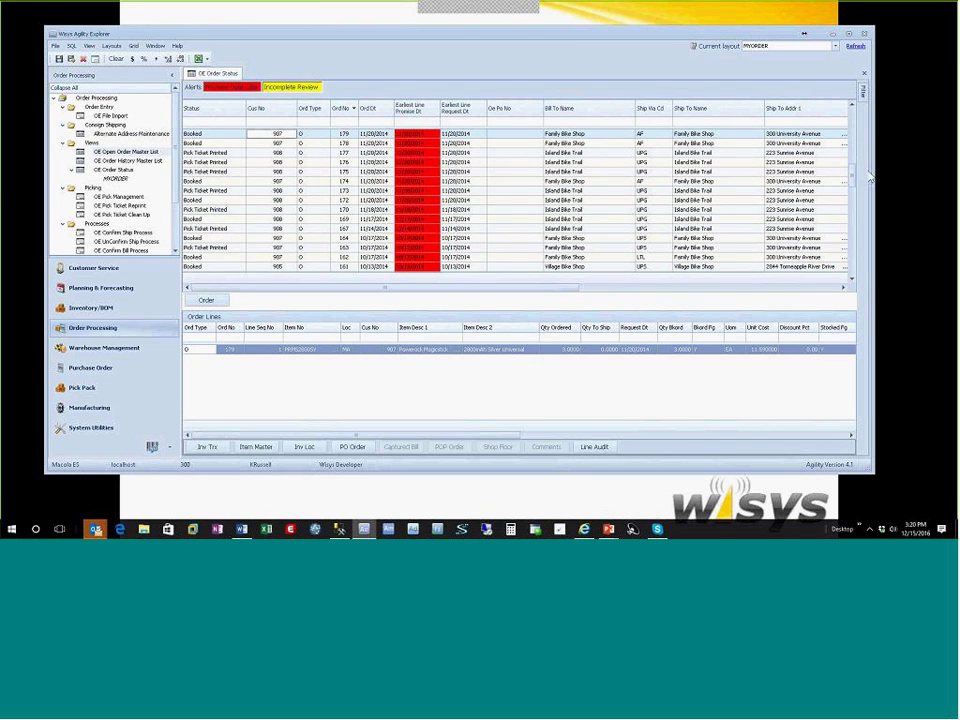
{"action": "left_click", "coordinate": [854, 46]}
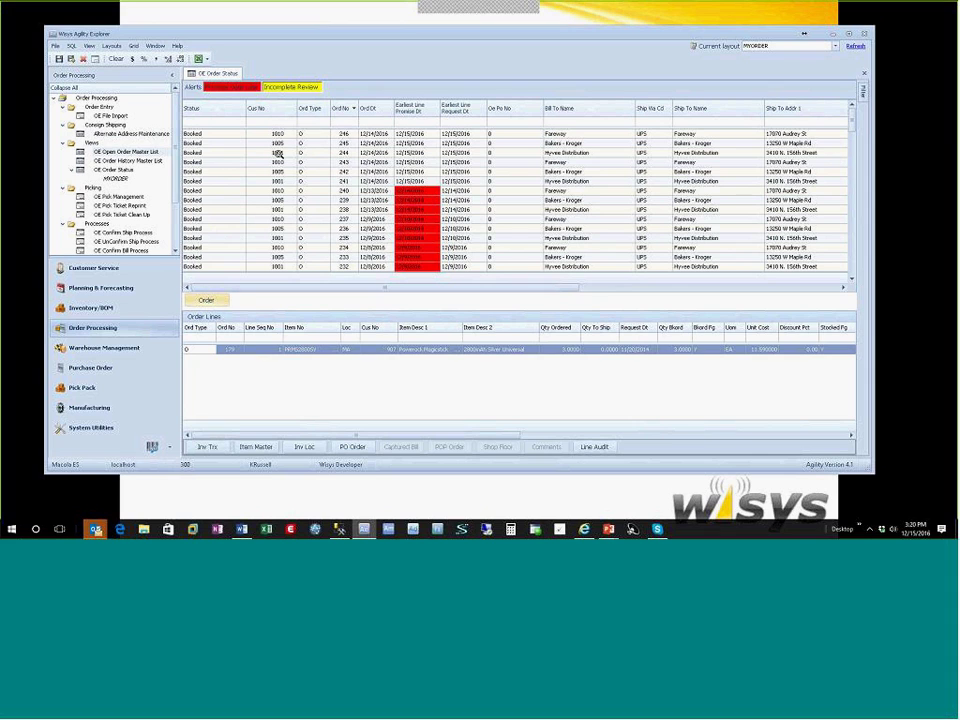
Open the order detail dialog for the first-listed Fareway order and reposition it over the order list.
{"action": "left_click", "coordinate": [341, 133]}
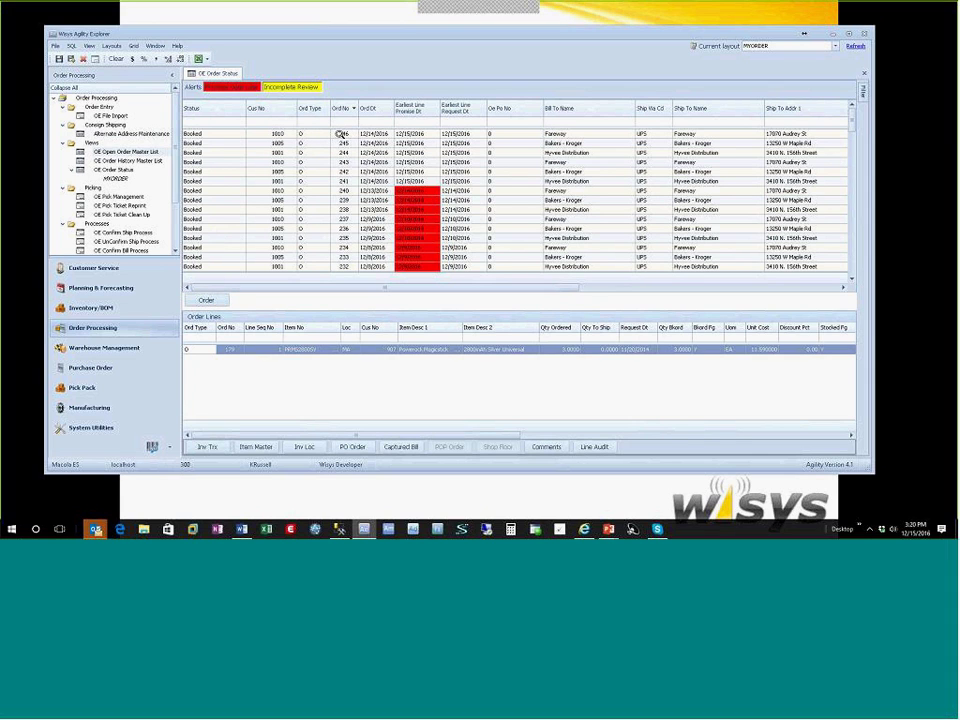
{"action": "double_click", "coordinate": [341, 133]}
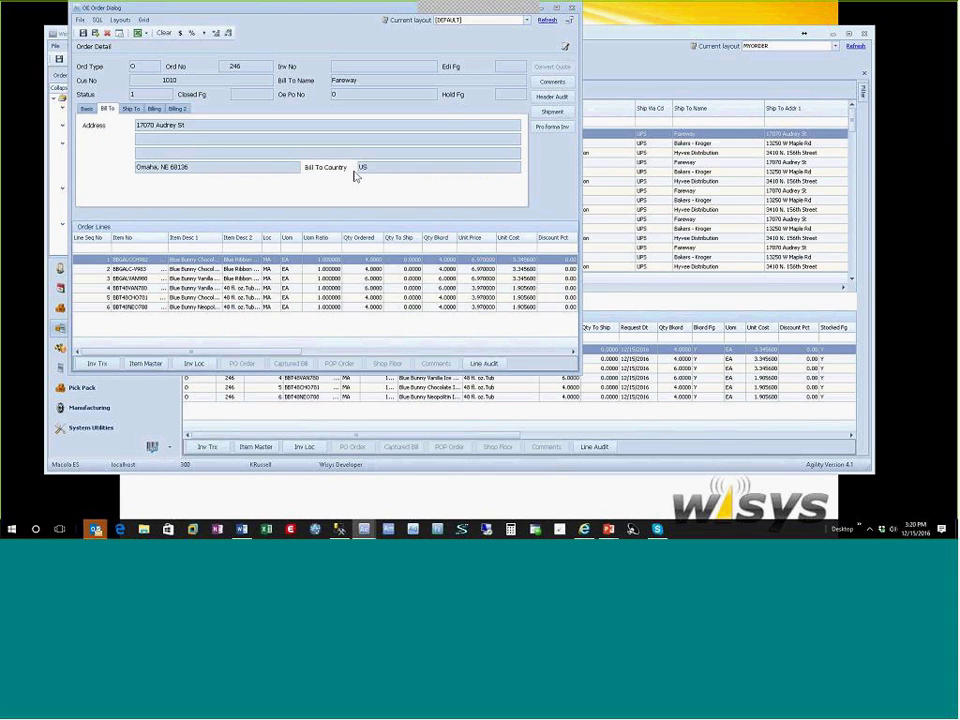
{"action": "left_click_drag", "start_coordinate": [243, 12], "coordinate": [395, 98]}
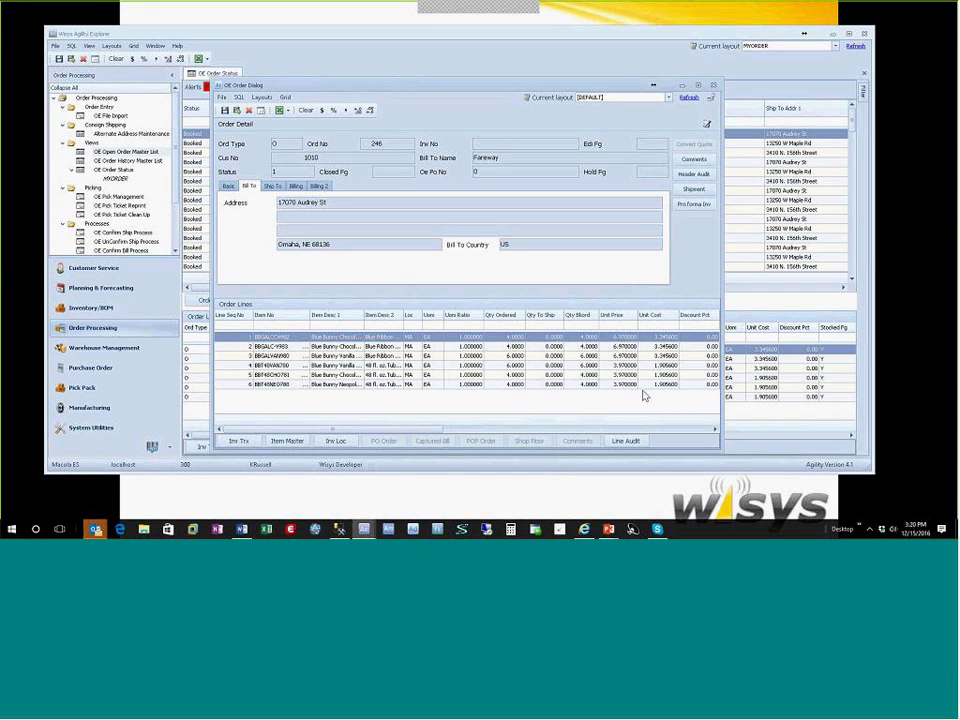
Review the Fareway order's Basic, Billing and Billing 2 information.
{"action": "left_click", "coordinate": [229, 186]}
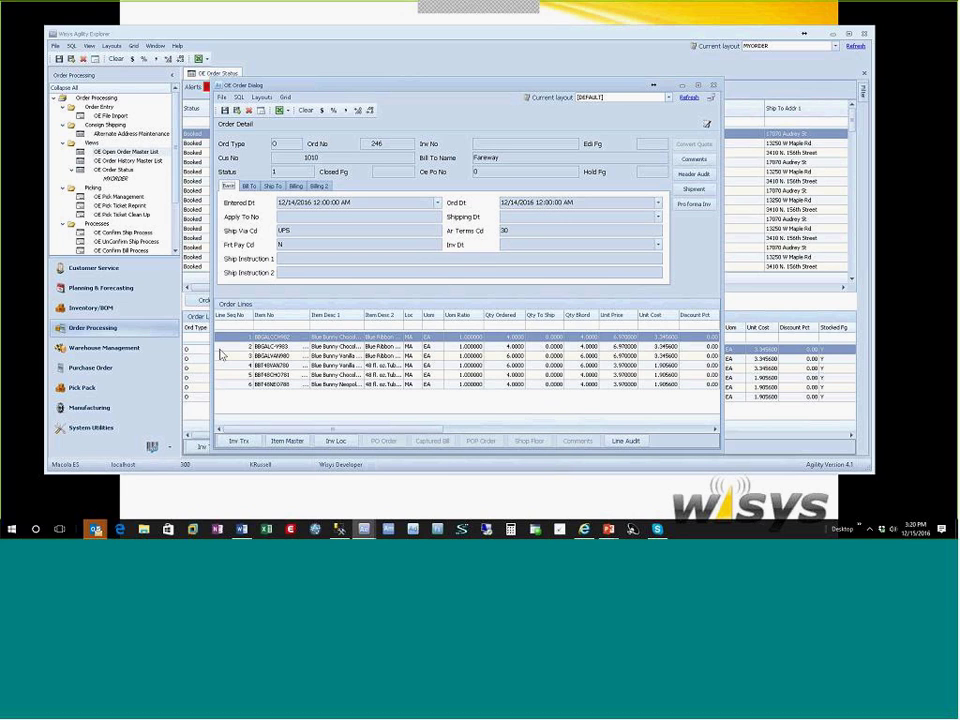
{"action": "left_click", "coordinate": [295, 187]}
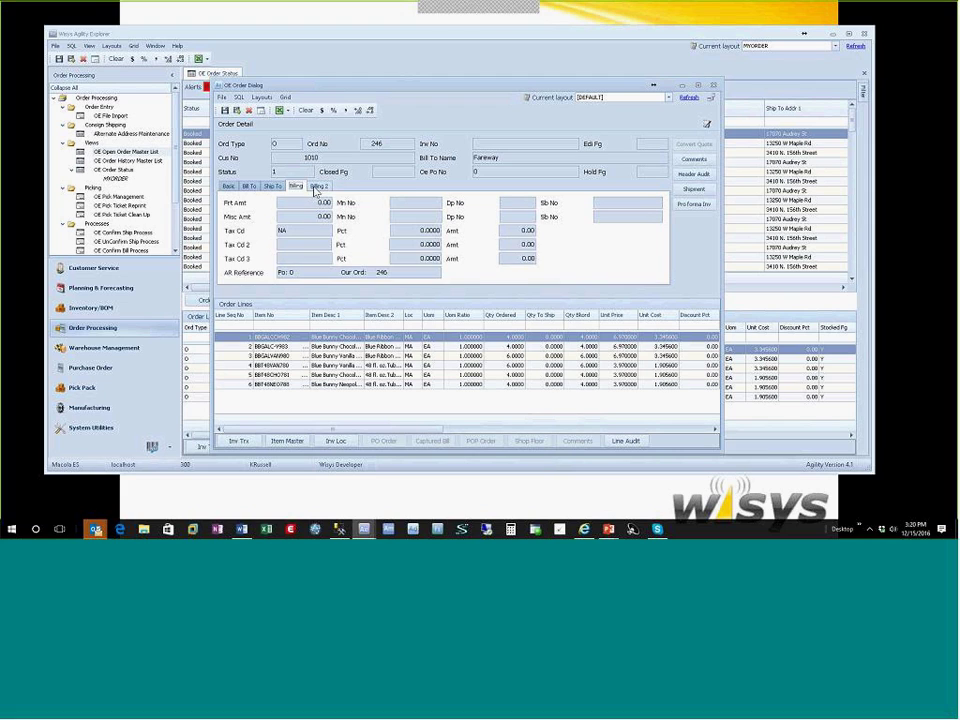
{"action": "left_click", "coordinate": [317, 187]}
{"action": "left_click", "coordinate": [296, 187]}
View the comments of the Fareway order and close their window.
{"action": "left_click", "coordinate": [695, 160]}
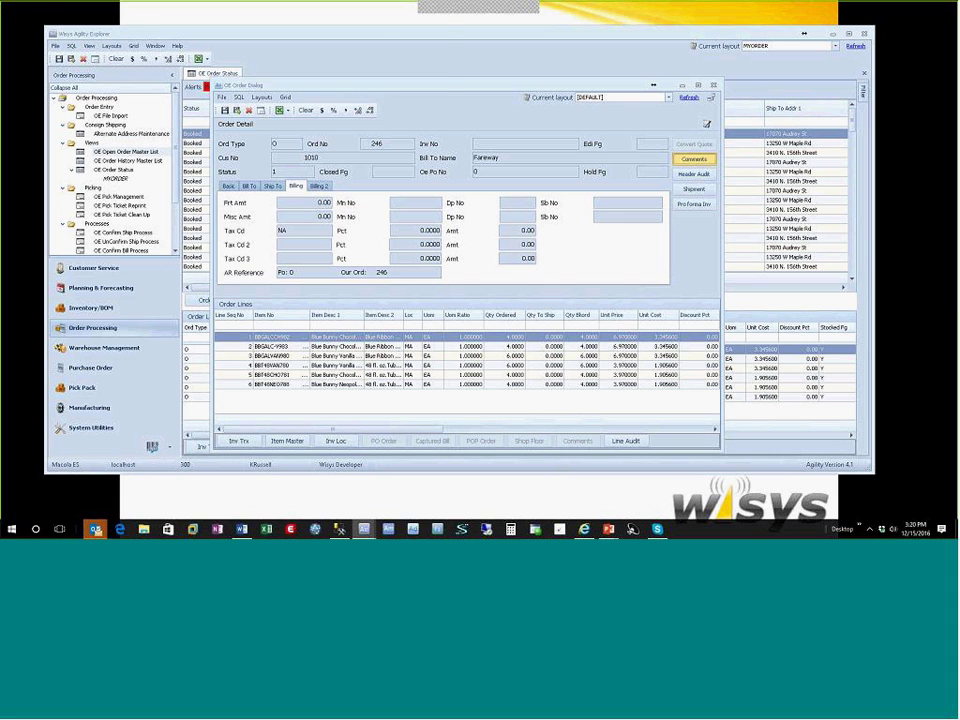
{"action": "left_click_drag", "start_coordinate": [226, 21], "coordinate": [309, 146]}
{"action": "left_click", "coordinate": [518, 147]}
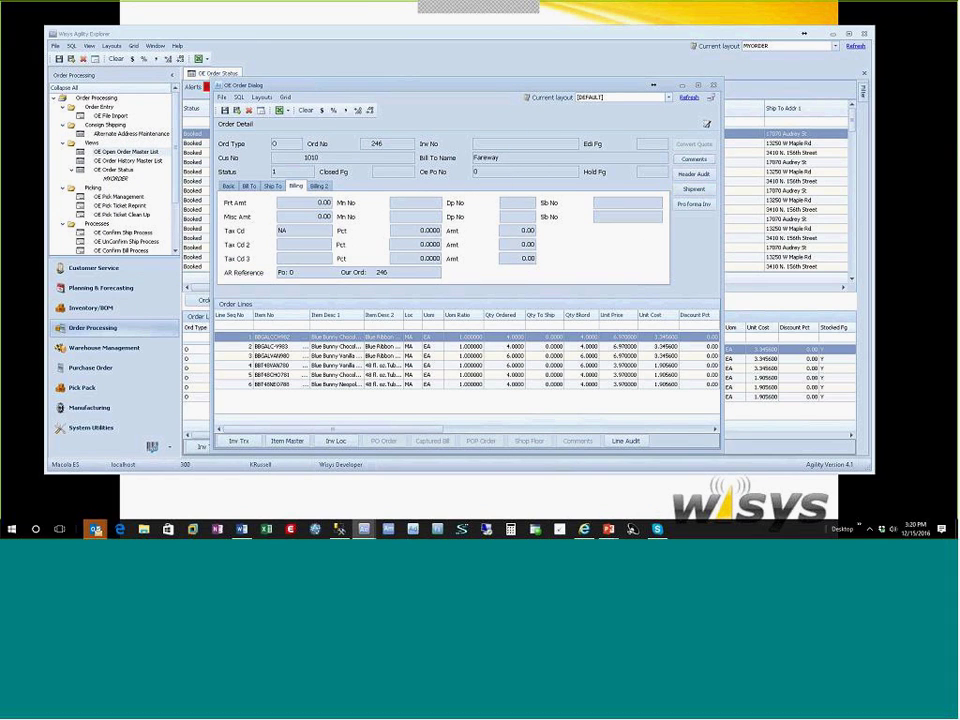
Preview the Fareway order's pro forma invoice in an enlarged window and close it.
{"action": "left_click", "coordinate": [694, 205]}
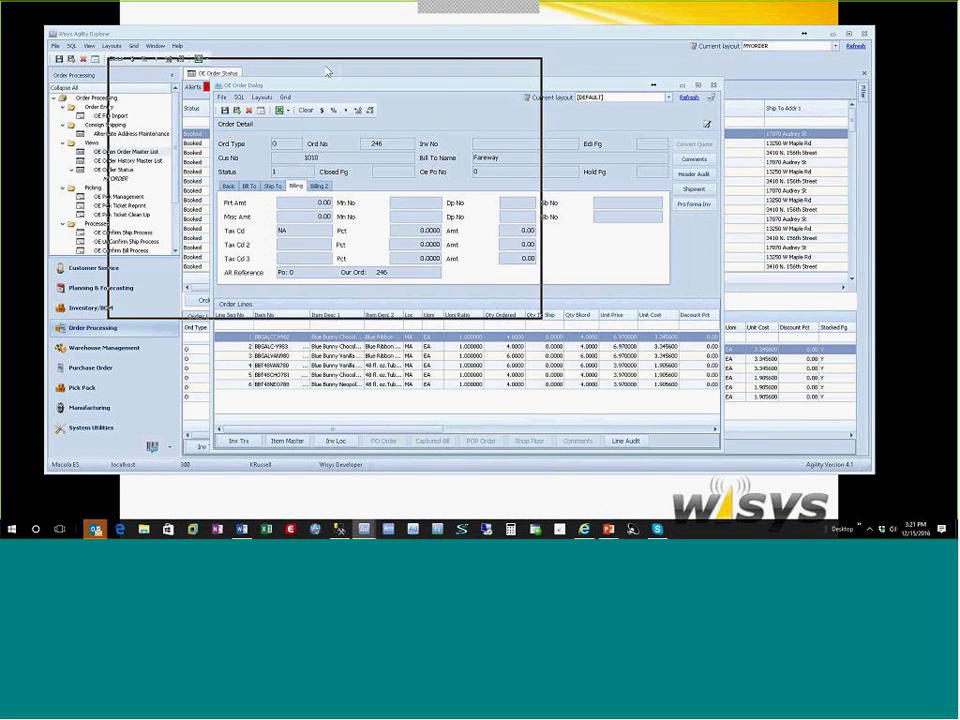
{"action": "left_click_drag", "start_coordinate": [532, 319], "coordinate": [787, 480]}
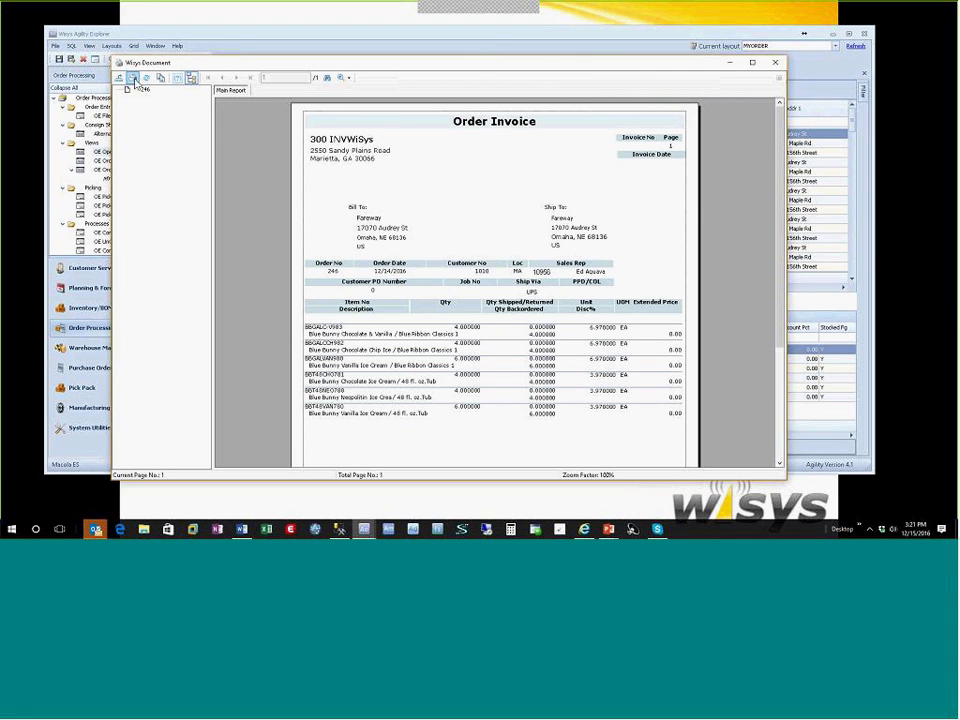
{"action": "left_click", "coordinate": [776, 64]}
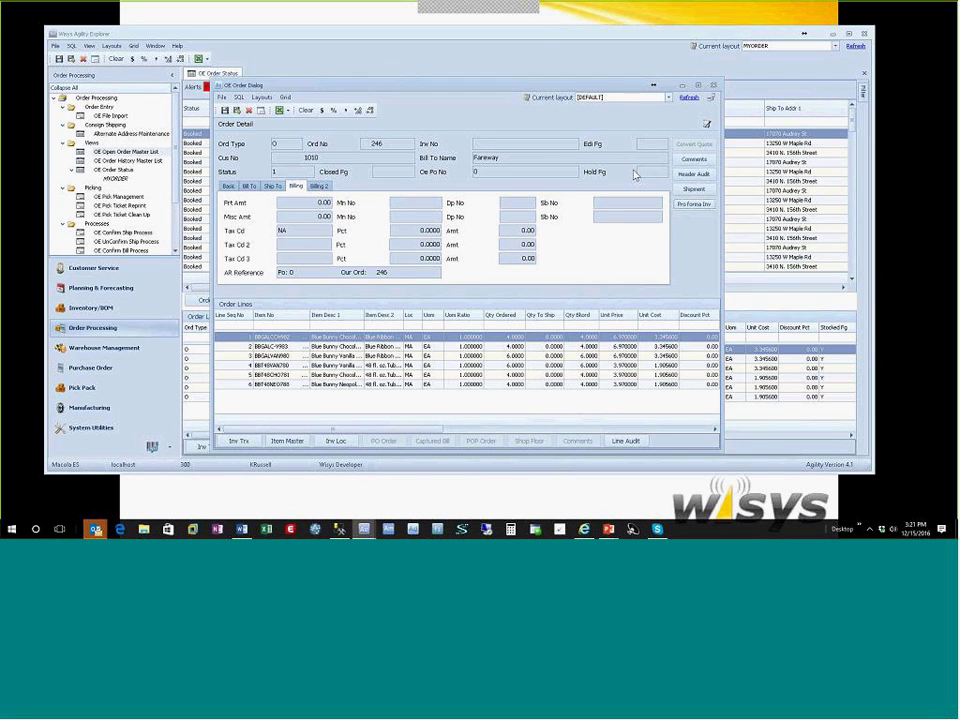
Examine the header audit and the line audit records of the Fareway order, closing each window after viewing.
{"action": "left_click", "coordinate": [700, 176]}
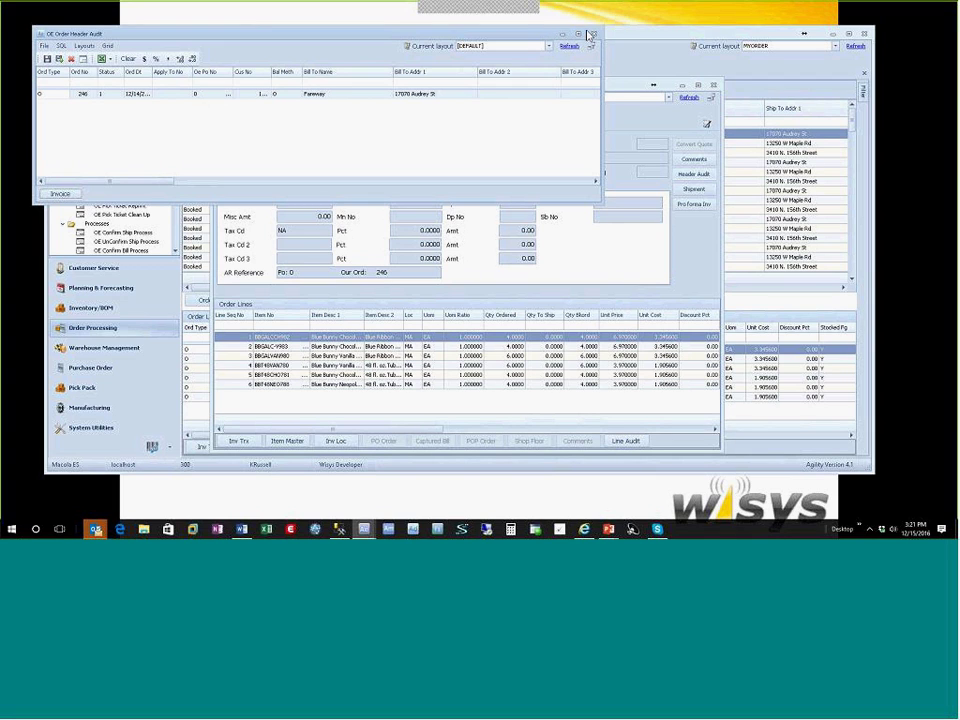
{"action": "left_click", "coordinate": [592, 34]}
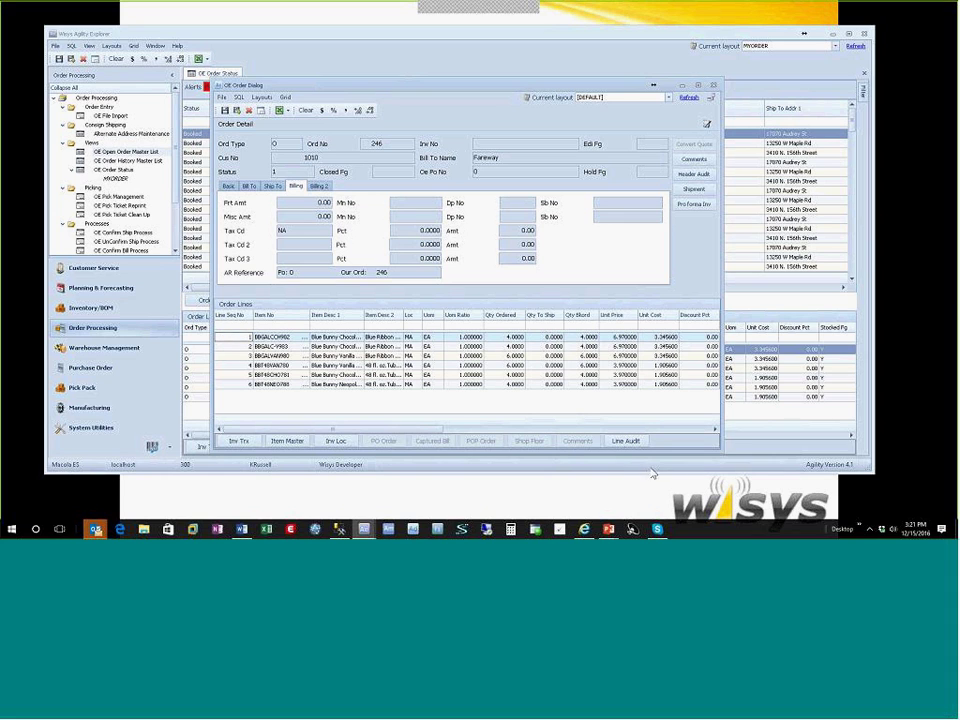
{"action": "left_click", "coordinate": [626, 442]}
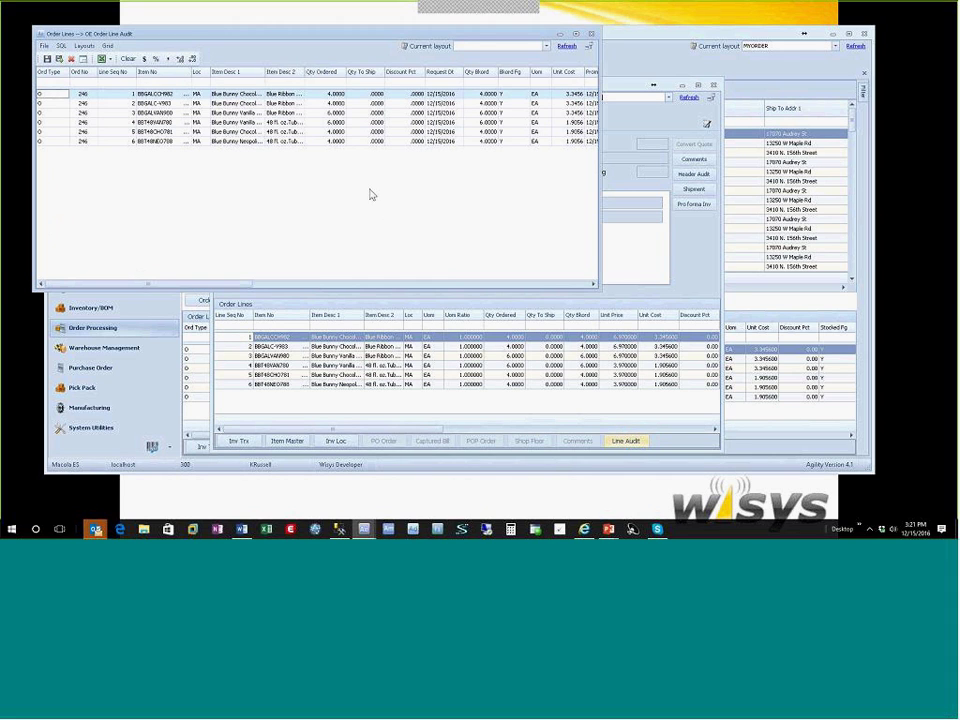
{"action": "left_click_drag", "start_coordinate": [145, 33], "coordinate": [193, 93]}
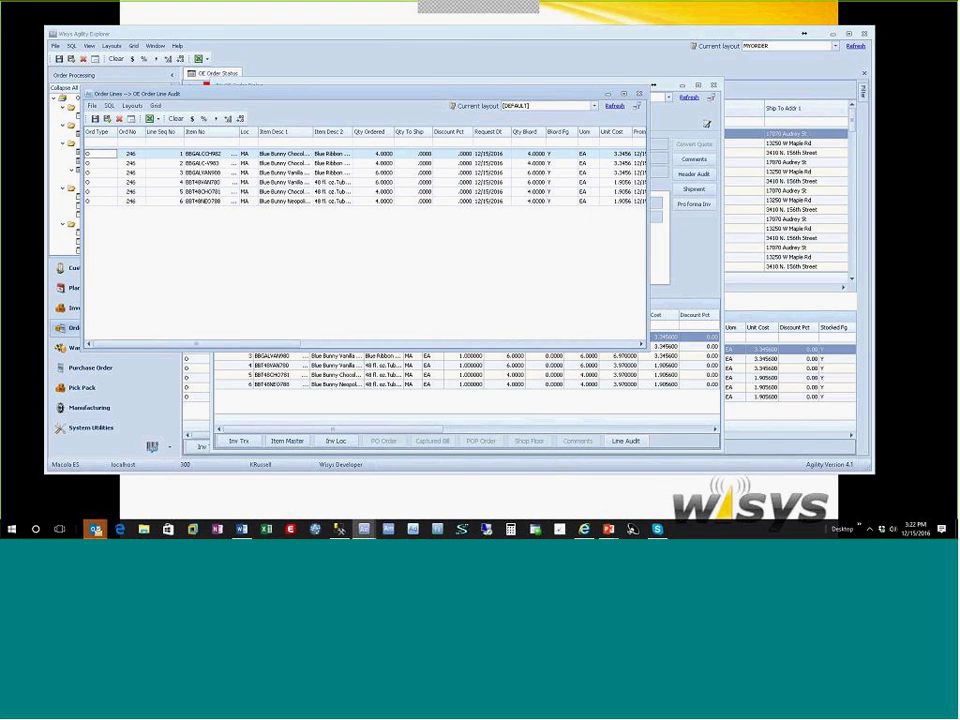
{"action": "left_click", "coordinate": [639, 93]}
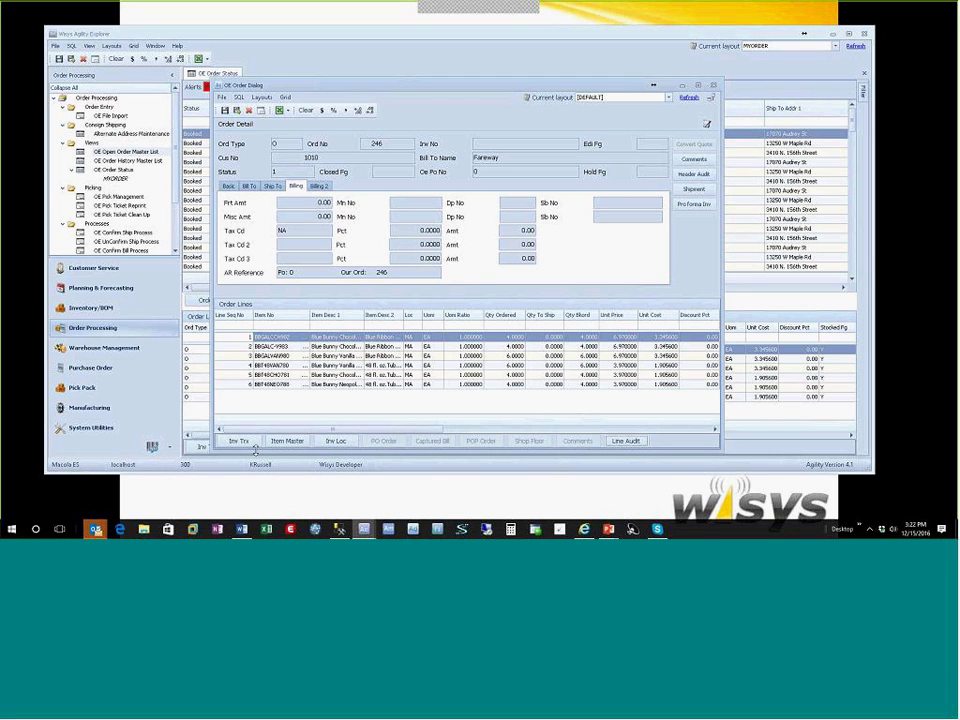
Examine the first order line's inventory transactions and its item master's Logistics, Purchasing, Manufacturing and Engineering details.
{"action": "left_click", "coordinate": [242, 442]}
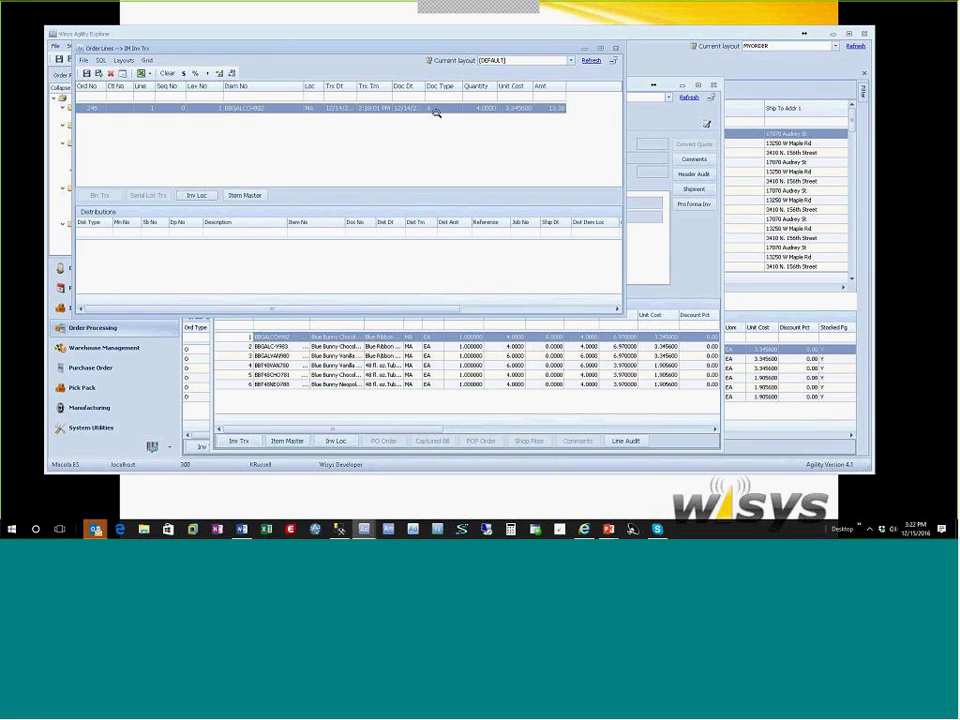
{"action": "left_click", "coordinate": [616, 50]}
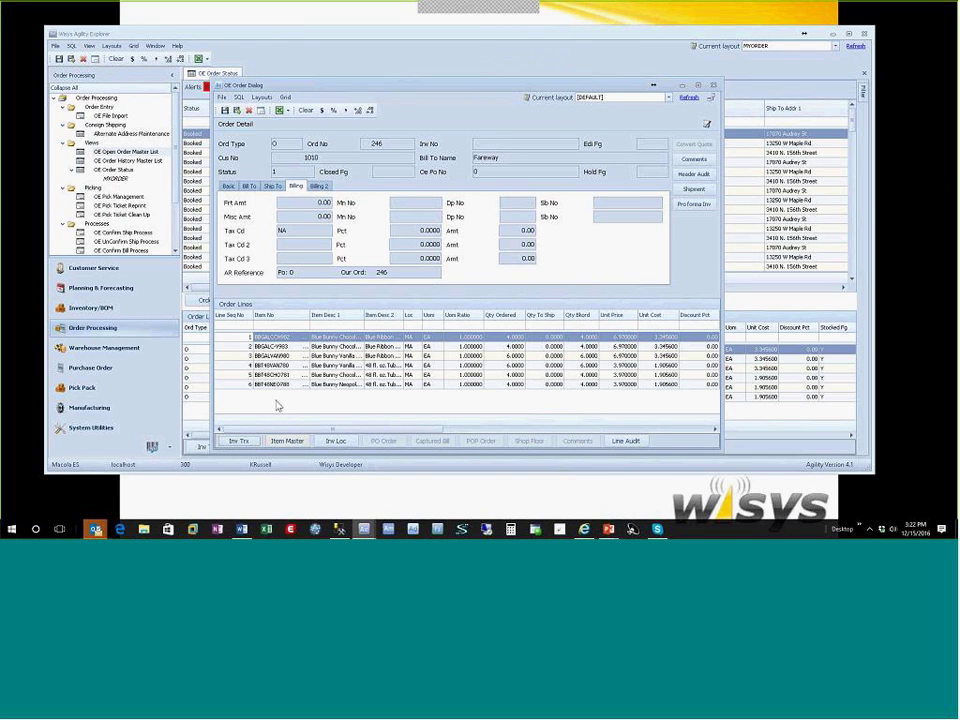
{"action": "left_click", "coordinate": [286, 441]}
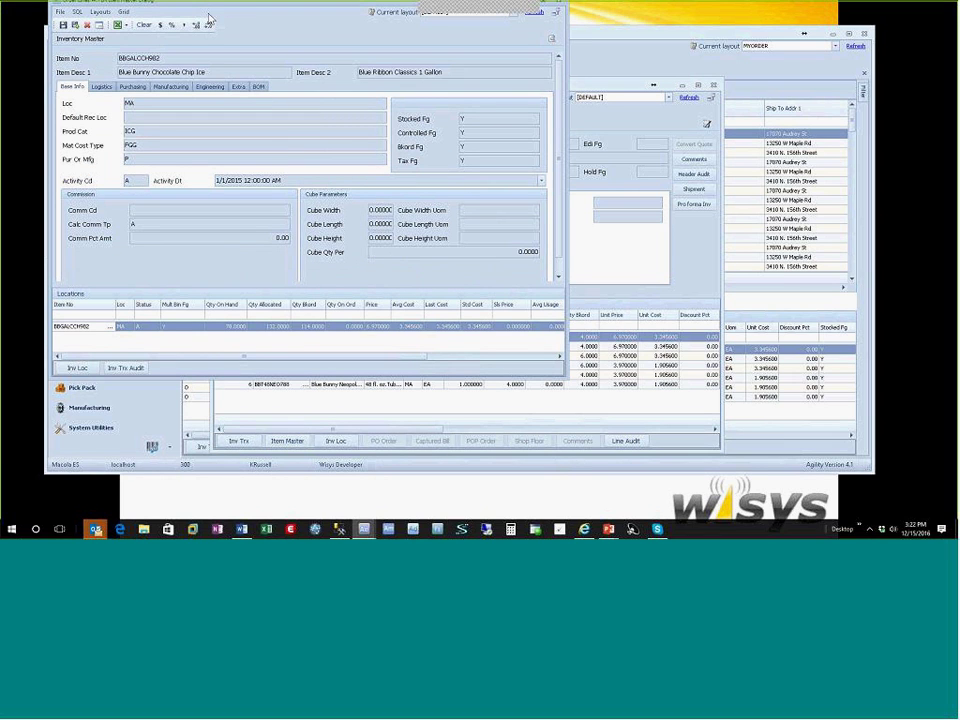
{"action": "left_click_drag", "start_coordinate": [163, 3], "coordinate": [392, 90]}
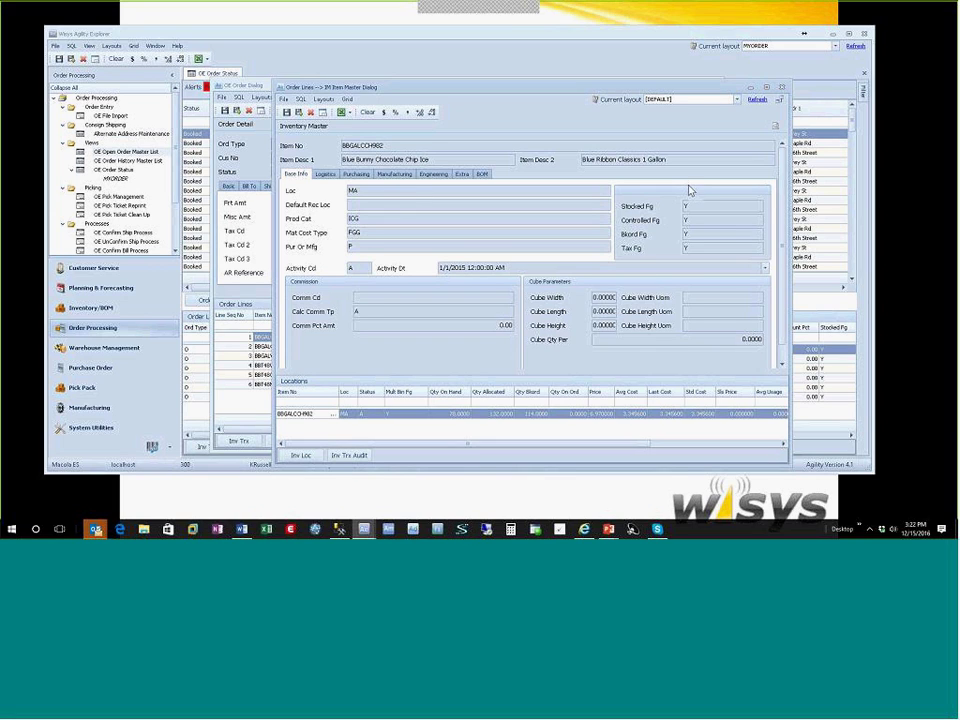
{"action": "left_click", "coordinate": [325, 174]}
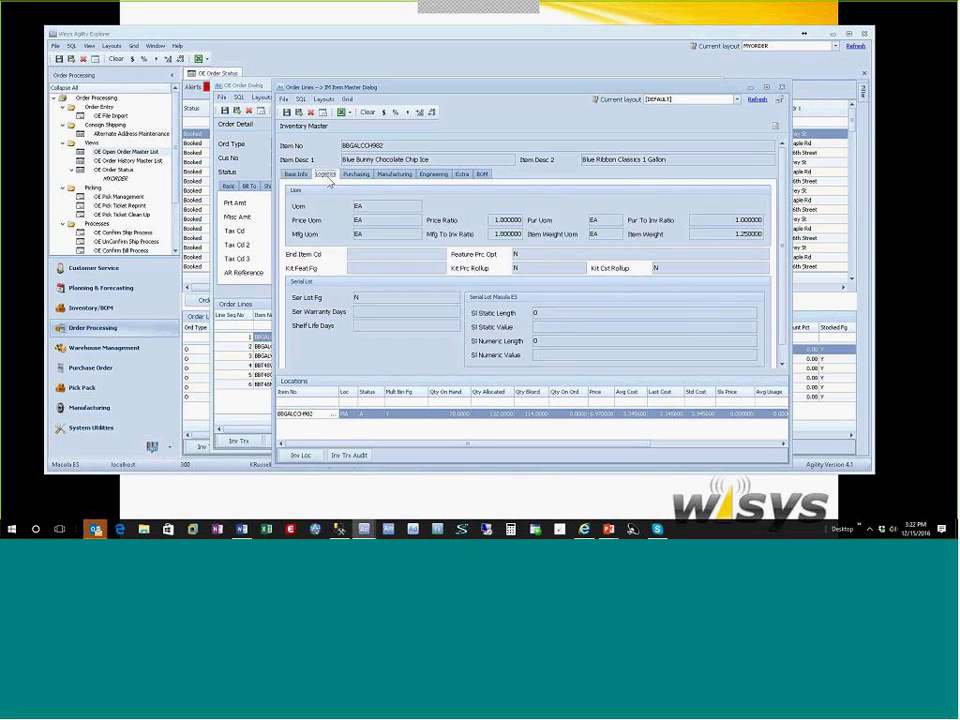
{"action": "left_click", "coordinate": [358, 175]}
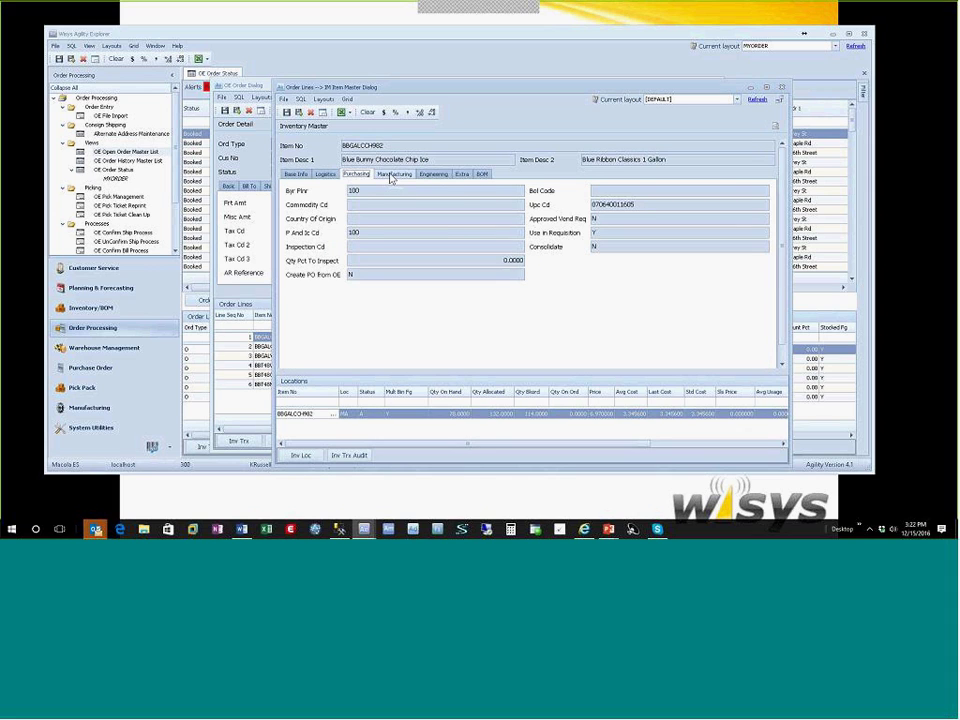
{"action": "left_click", "coordinate": [393, 174]}
{"action": "left_click", "coordinate": [433, 174]}
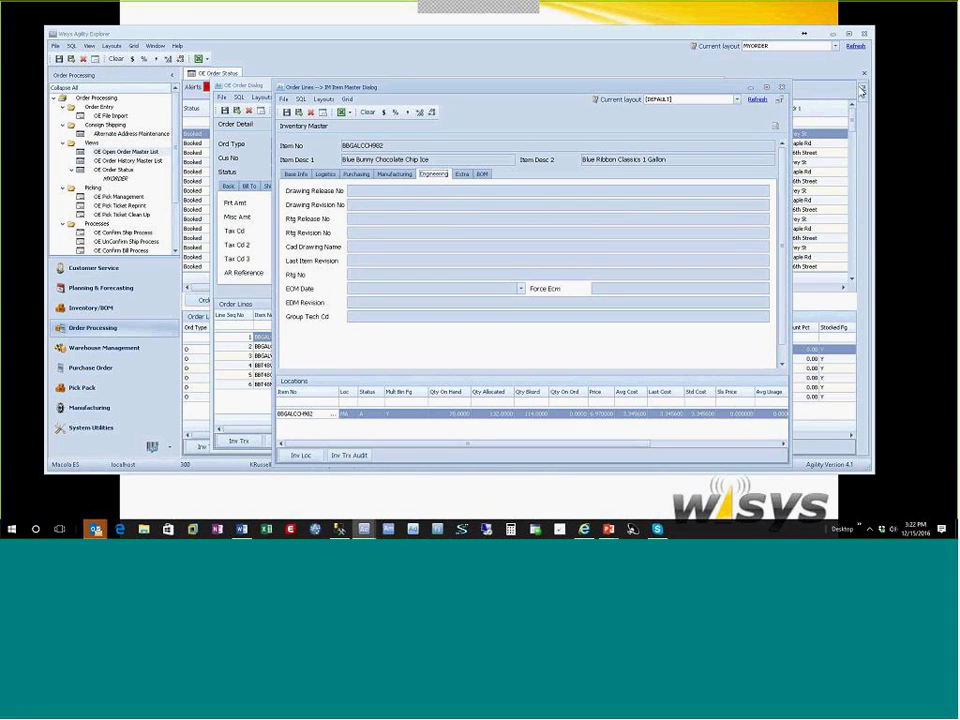
{"action": "left_click", "coordinate": [782, 87]}
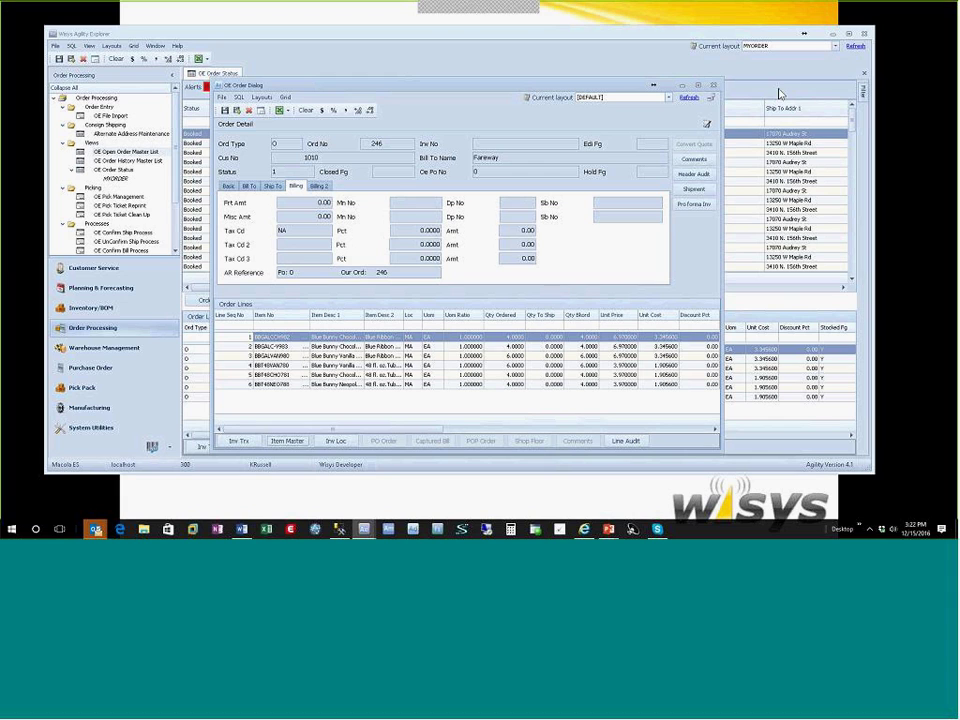
View the first order line's inventory location record, and close it together with the Fareway order's detail window.
{"action": "left_click", "coordinate": [336, 442]}
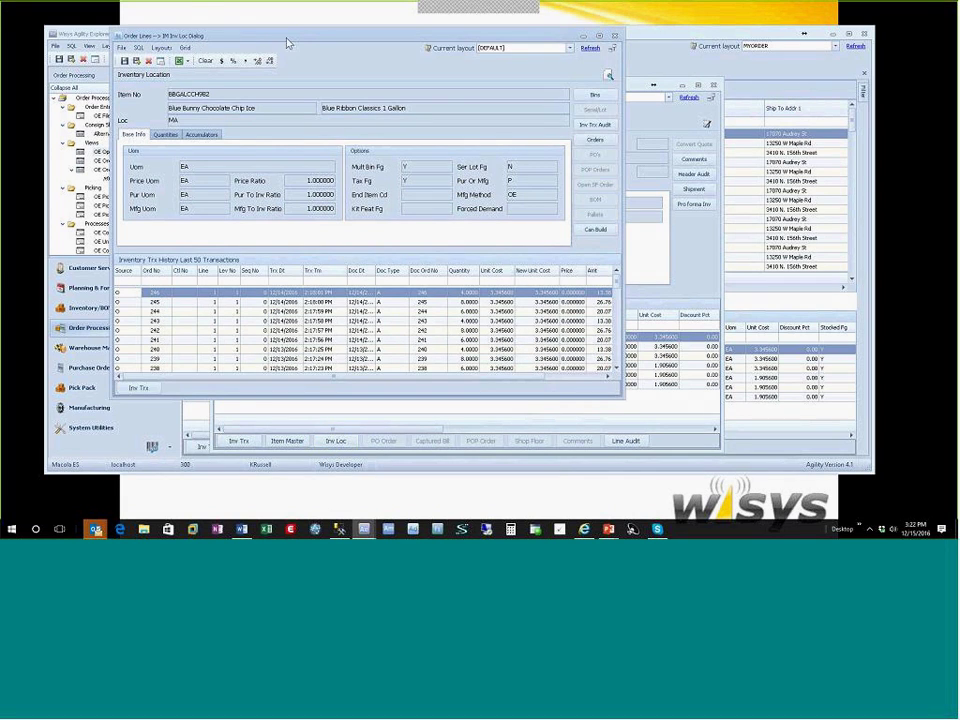
{"action": "left_click_drag", "start_coordinate": [287, 42], "coordinate": [350, 121]}
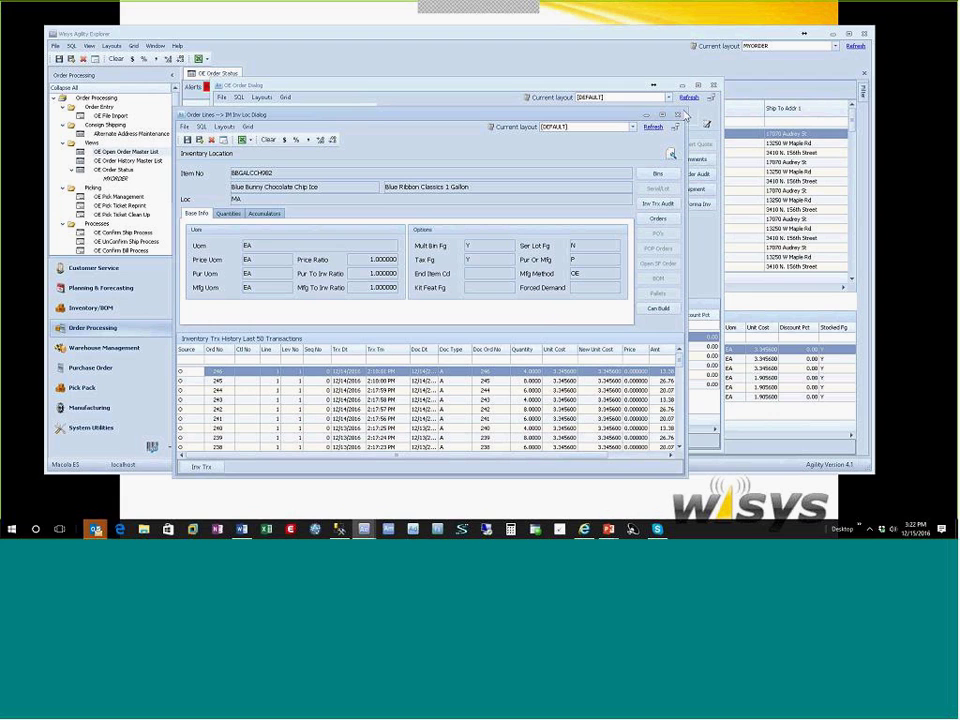
{"action": "left_click", "coordinate": [678, 114]}
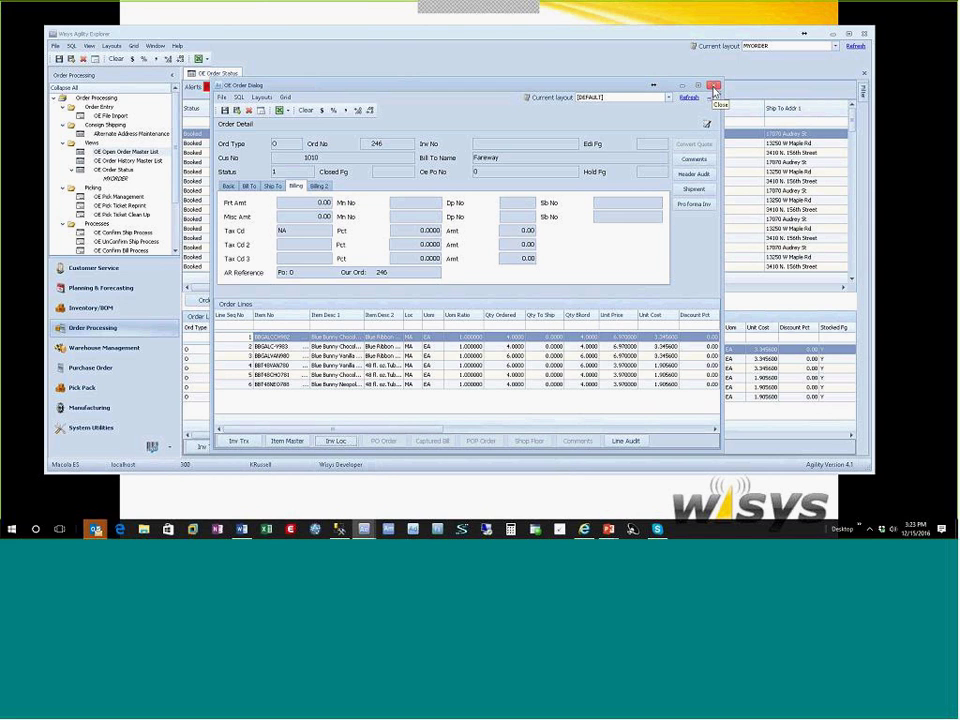
{"action": "left_click", "coordinate": [714, 89]}
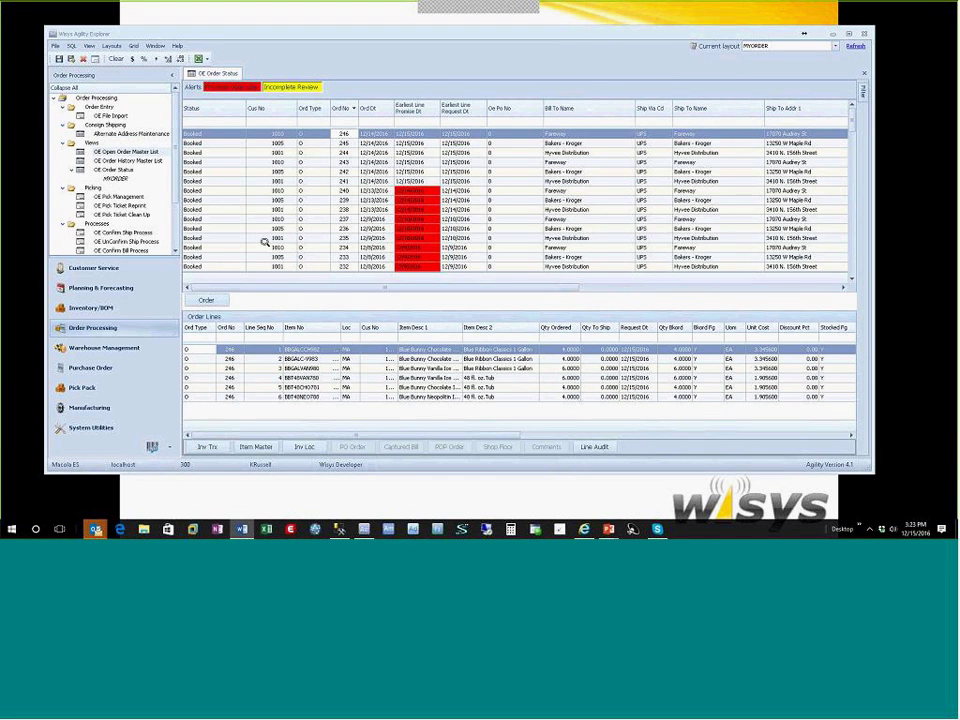
Reopen the Fareway order's details to view the Bill To address and close the order window.
{"action": "left_click", "coordinate": [304, 447]}
{"action": "left_click", "coordinate": [206, 300]}
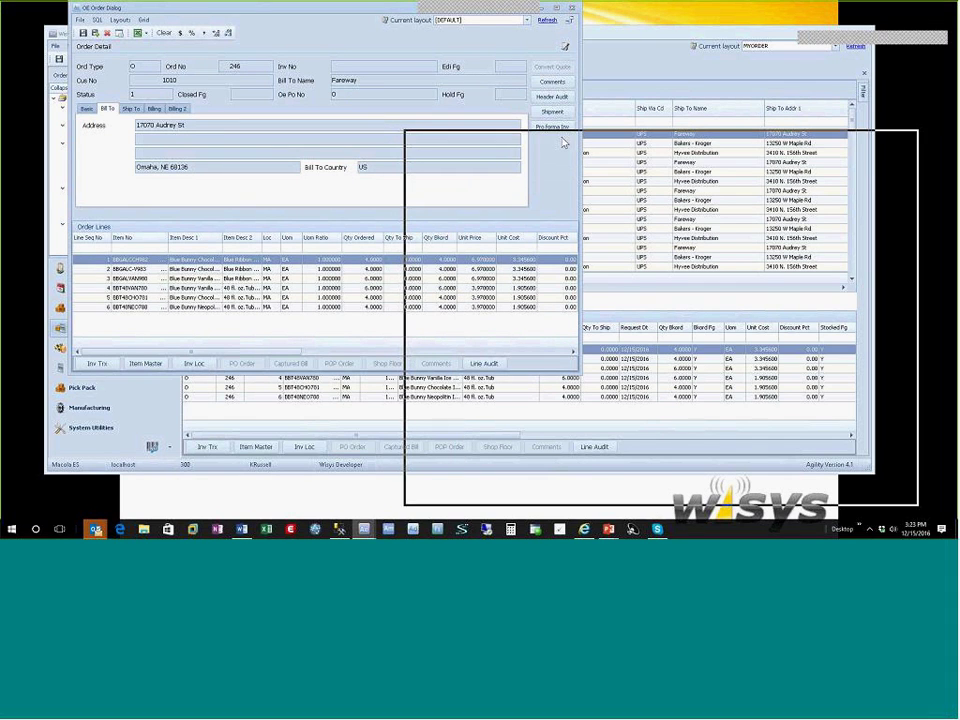
{"action": "left_click_drag", "start_coordinate": [563, 133], "coordinate": [563, 133]}
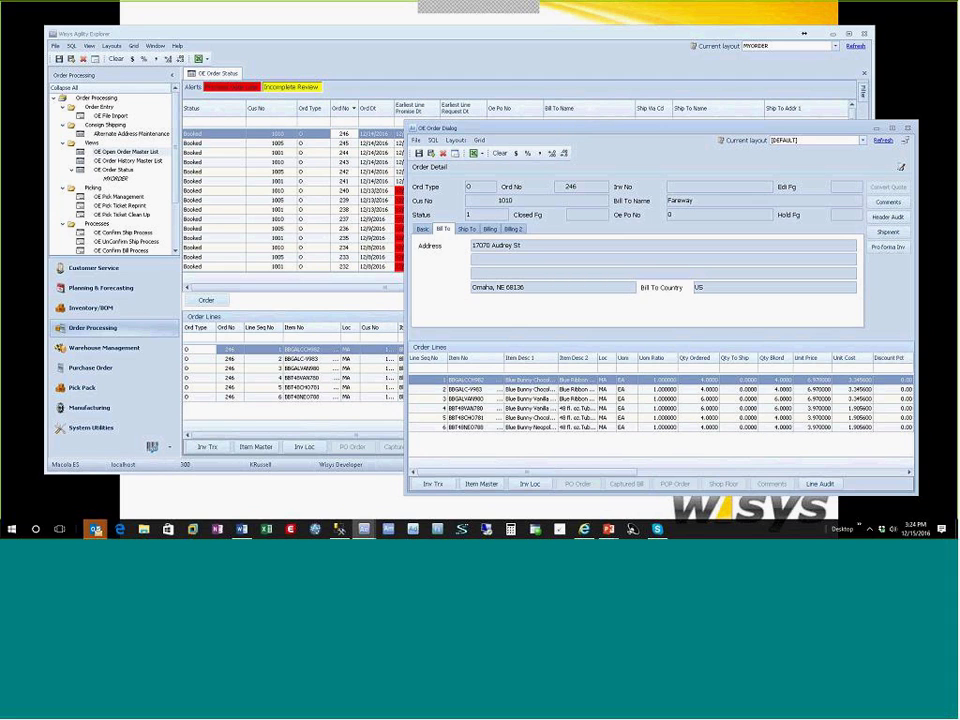
{"action": "key", "text": "Escape"}
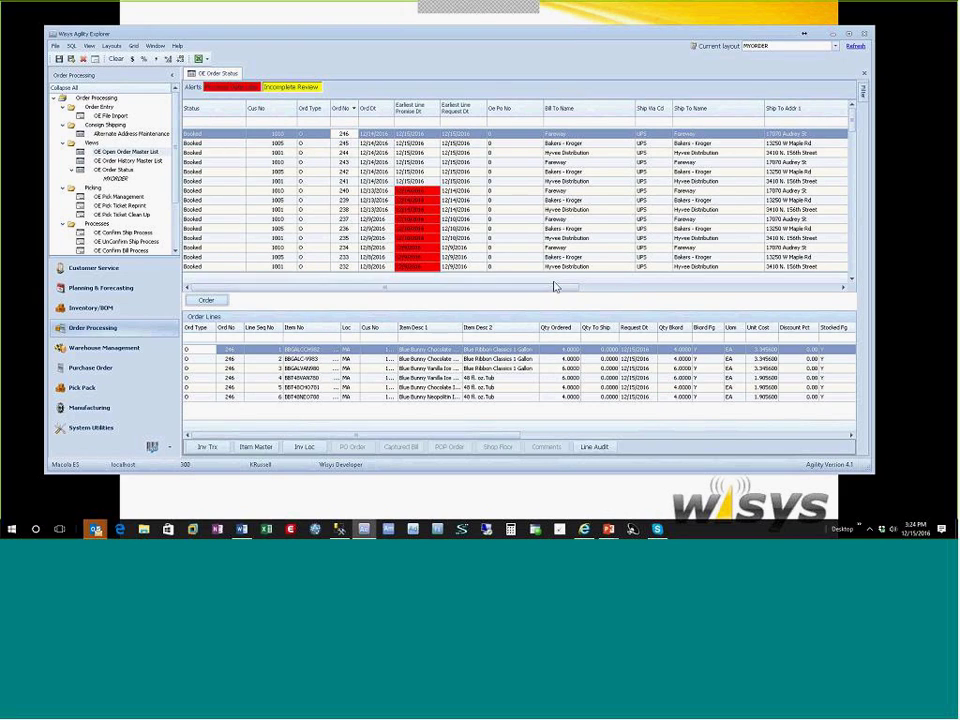
Examine the order grid's remaining columns and the fields offered in its column chooser, and close the chooser.
{"action": "left_click_drag", "start_coordinate": [557, 289], "coordinate": [829, 294]}
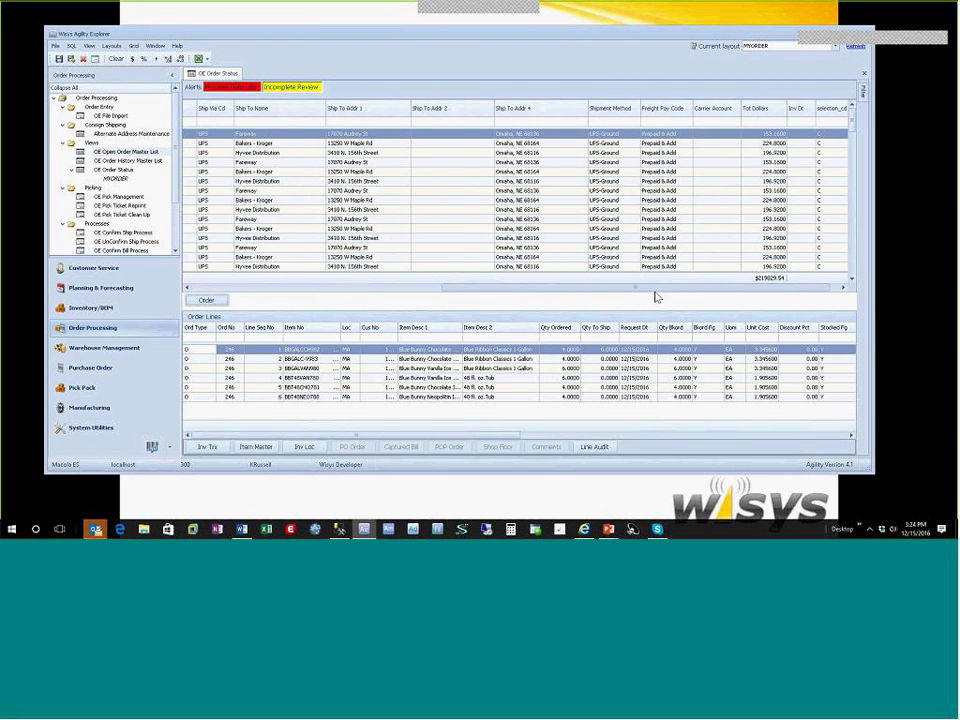
{"action": "left_click_drag", "start_coordinate": [656, 297], "coordinate": [370, 292]}
{"action": "right_click", "coordinate": [528, 108]}
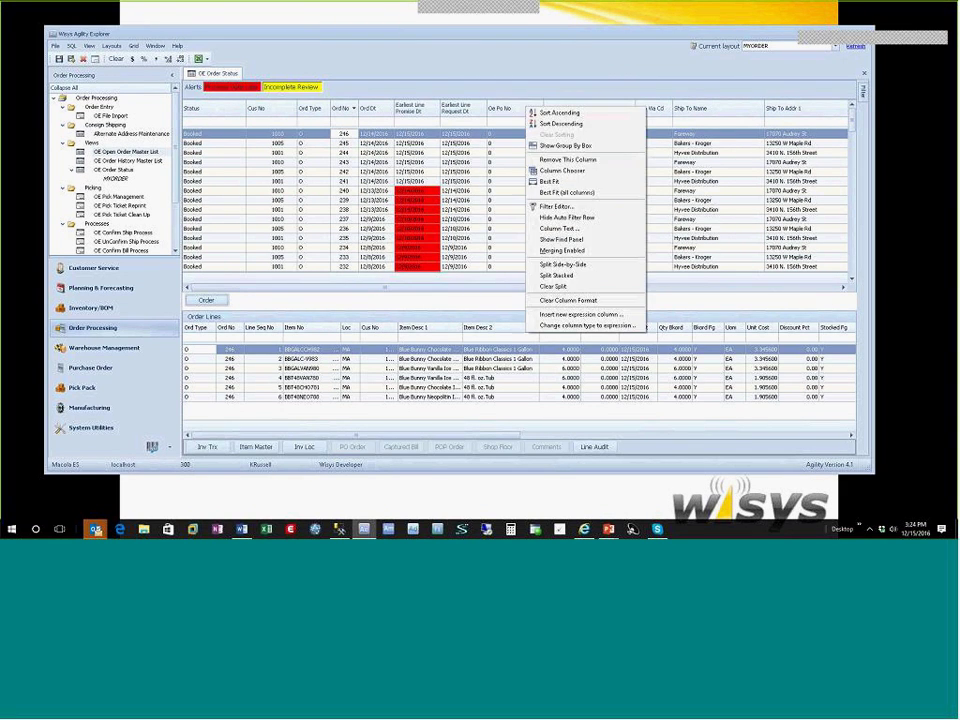
{"action": "left_click", "coordinate": [562, 171]}
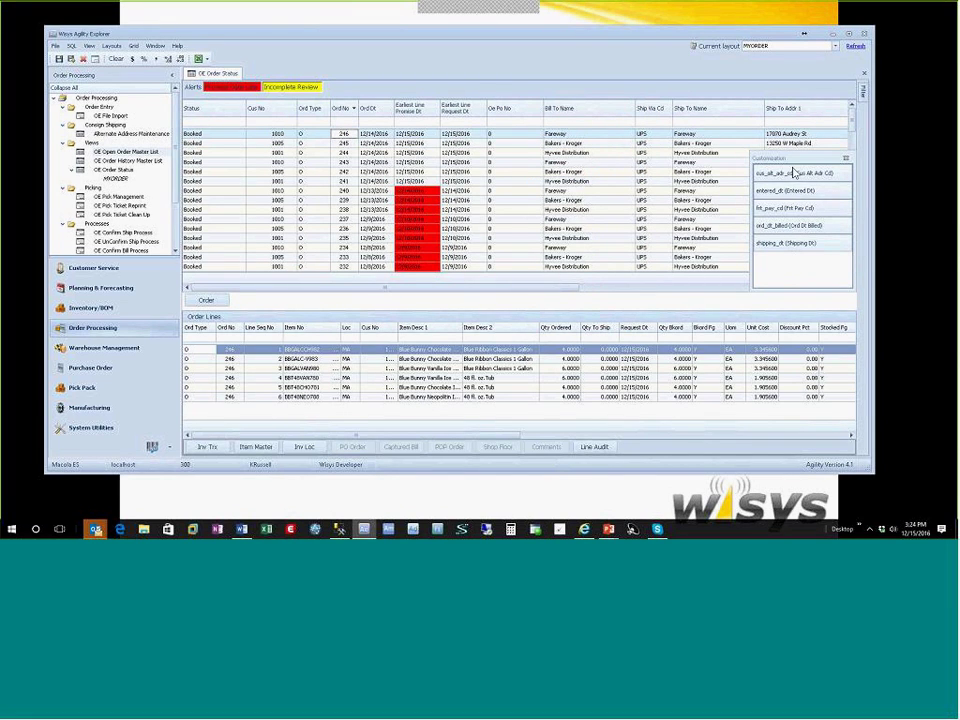
{"action": "left_click_drag", "start_coordinate": [800, 163], "coordinate": [811, 254]}
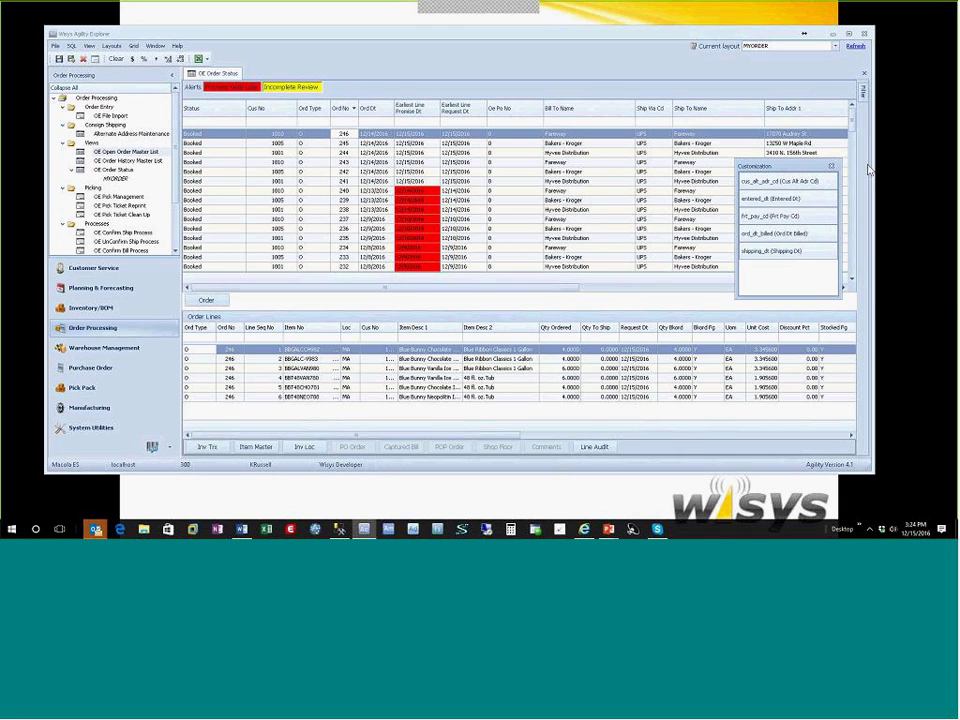
{"action": "left_click", "coordinate": [830, 166]}
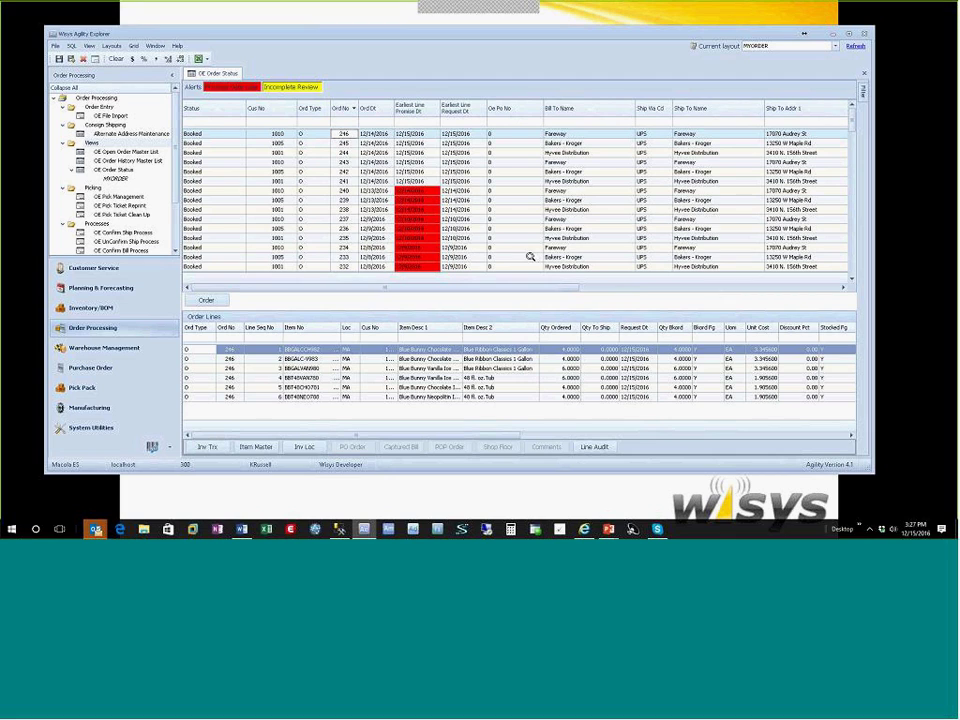
Open OE Pick Management and load the order lines for all request dates at location MA.
{"action": "left_click", "coordinate": [134, 199]}
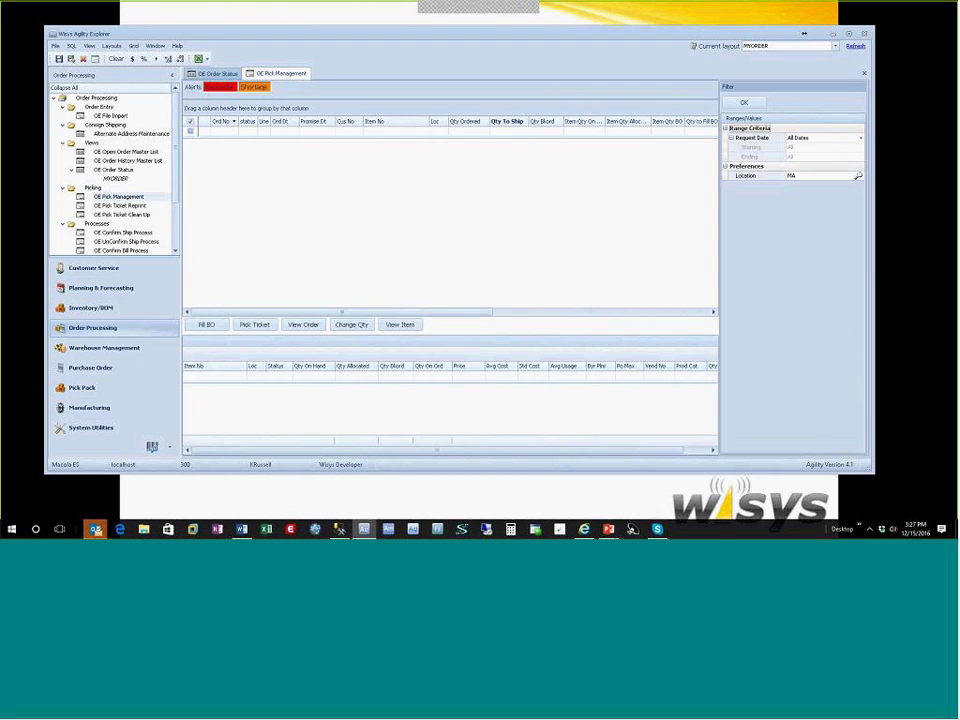
{"action": "left_click", "coordinate": [757, 104]}
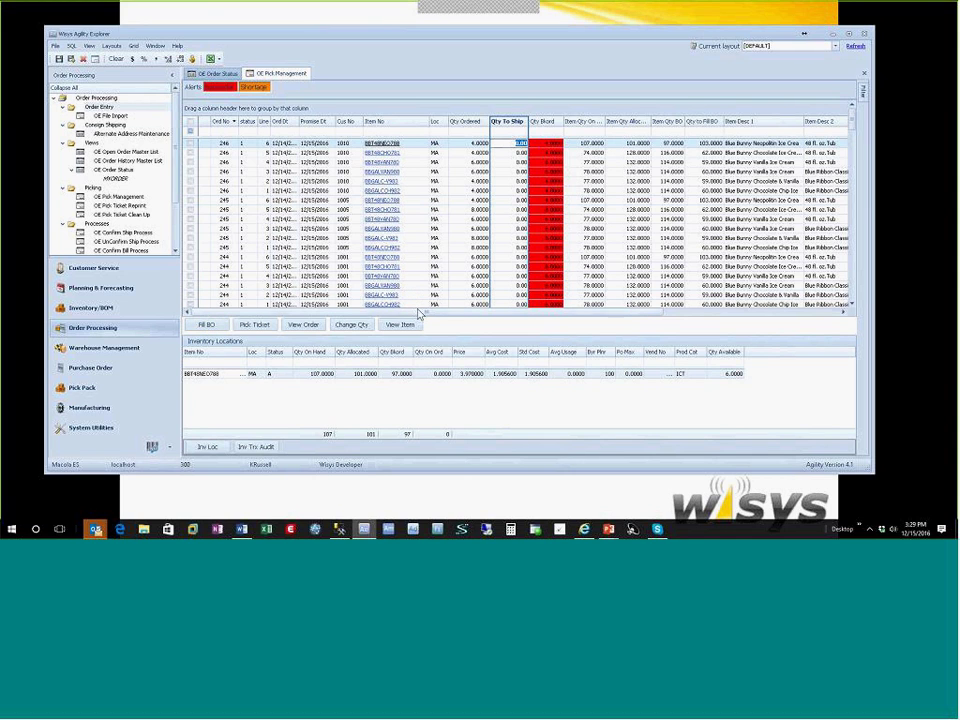
Add the Cus Type field as a column directly after Qty Bkord and close the column chooser.
{"action": "left_click_drag", "start_coordinate": [472, 313], "coordinate": [530, 312]}
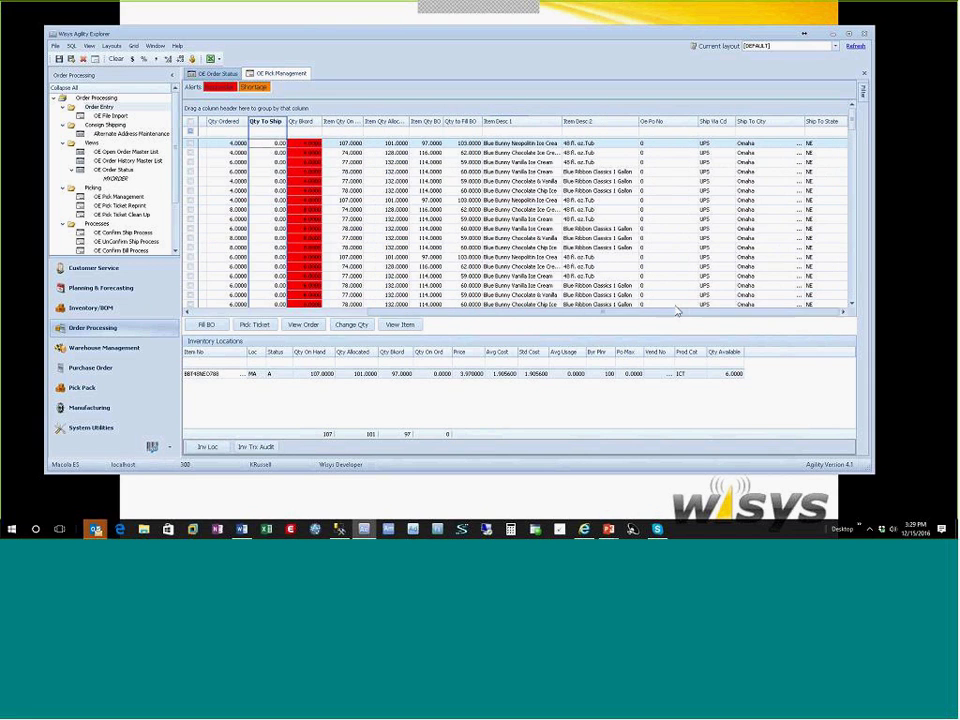
{"action": "right_click", "coordinate": [790, 124]}
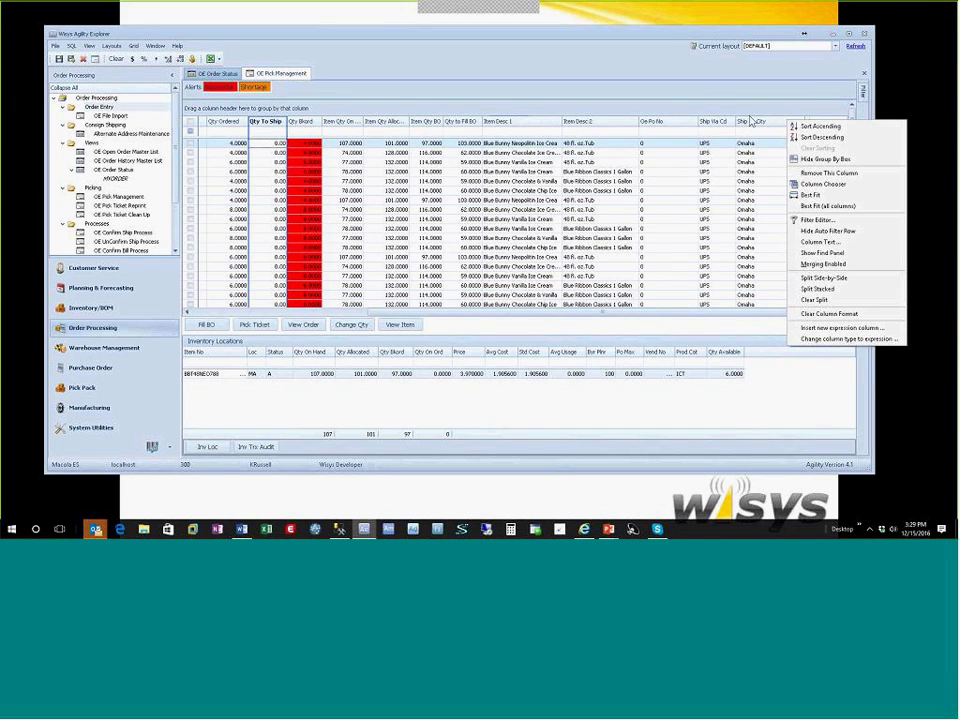
{"action": "left_click", "coordinate": [846, 185]}
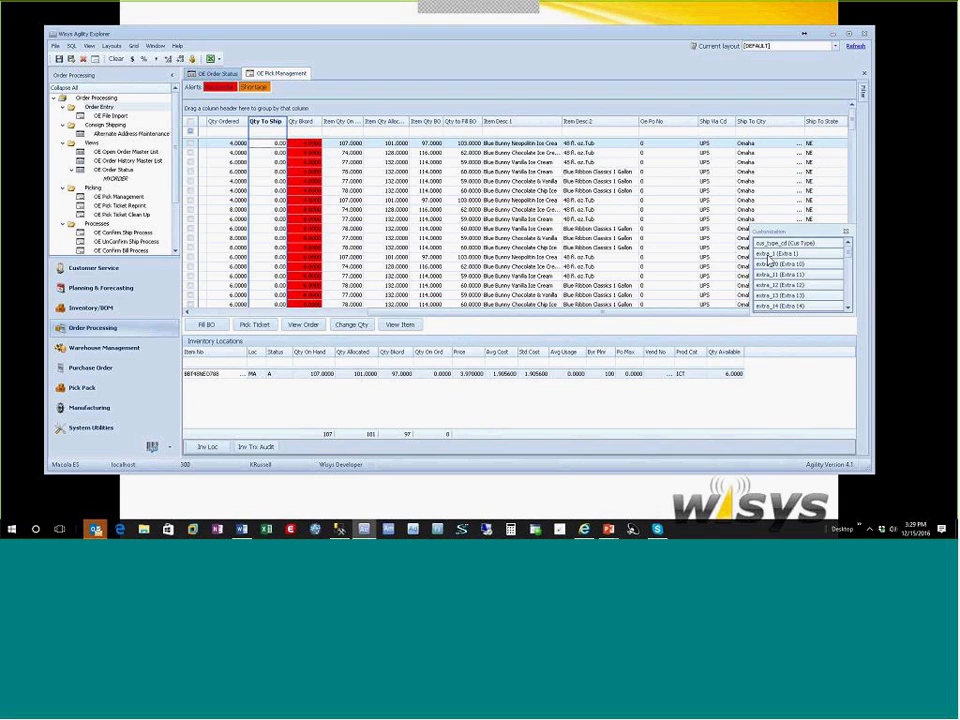
{"action": "left_click_drag", "start_coordinate": [783, 244], "coordinate": [323, 126]}
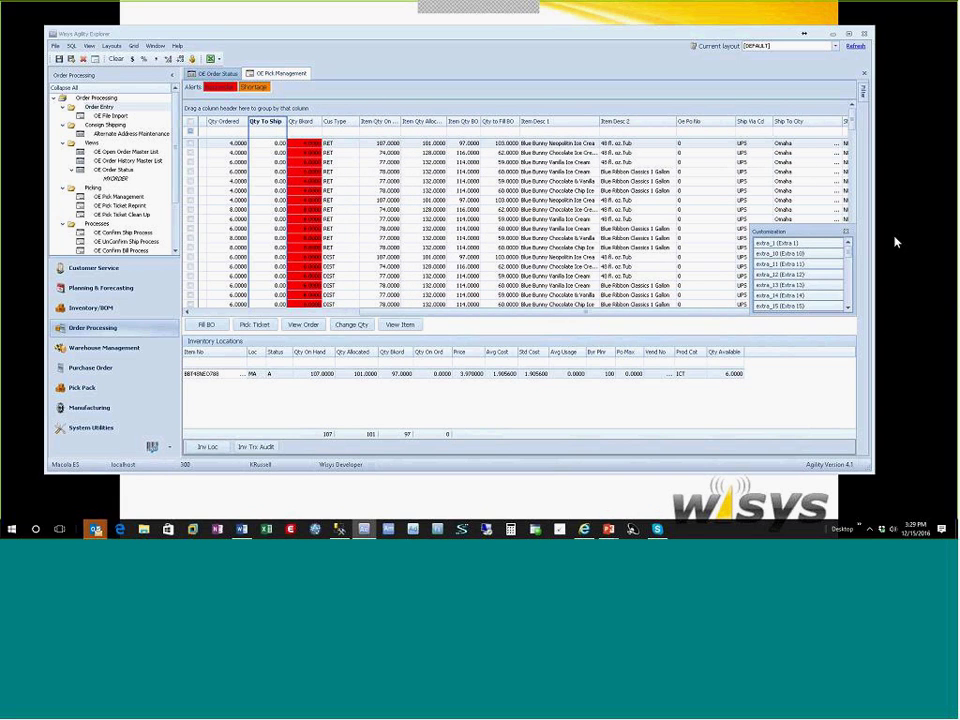
{"action": "left_click", "coordinate": [846, 232]}
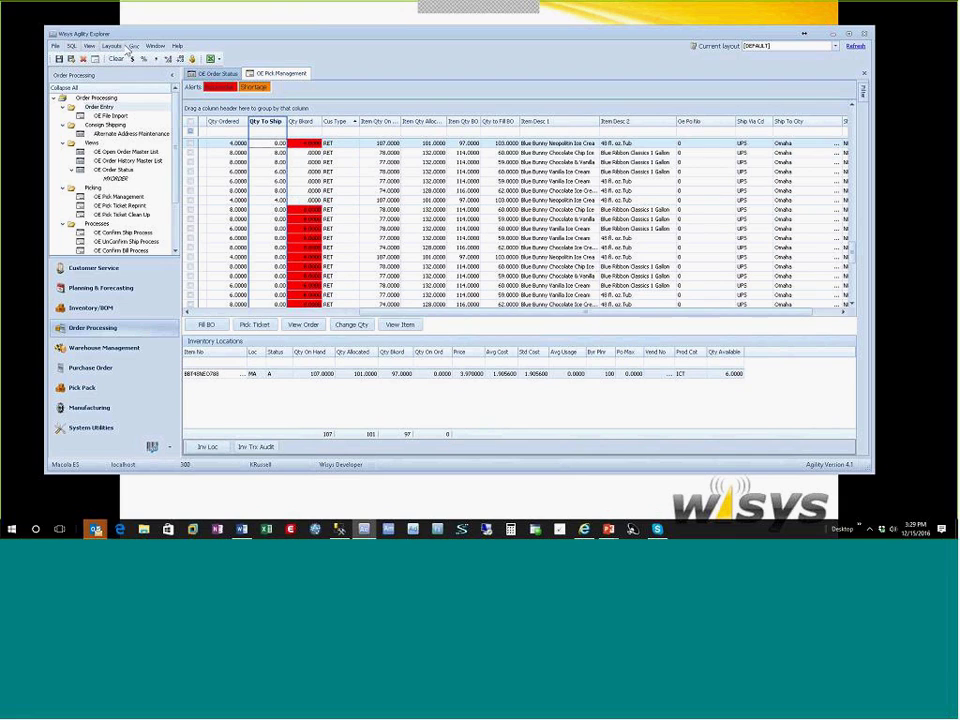
Check the main grid's group-by setting and group the order lines by Cus Type.
{"action": "left_click", "coordinate": [134, 46]}
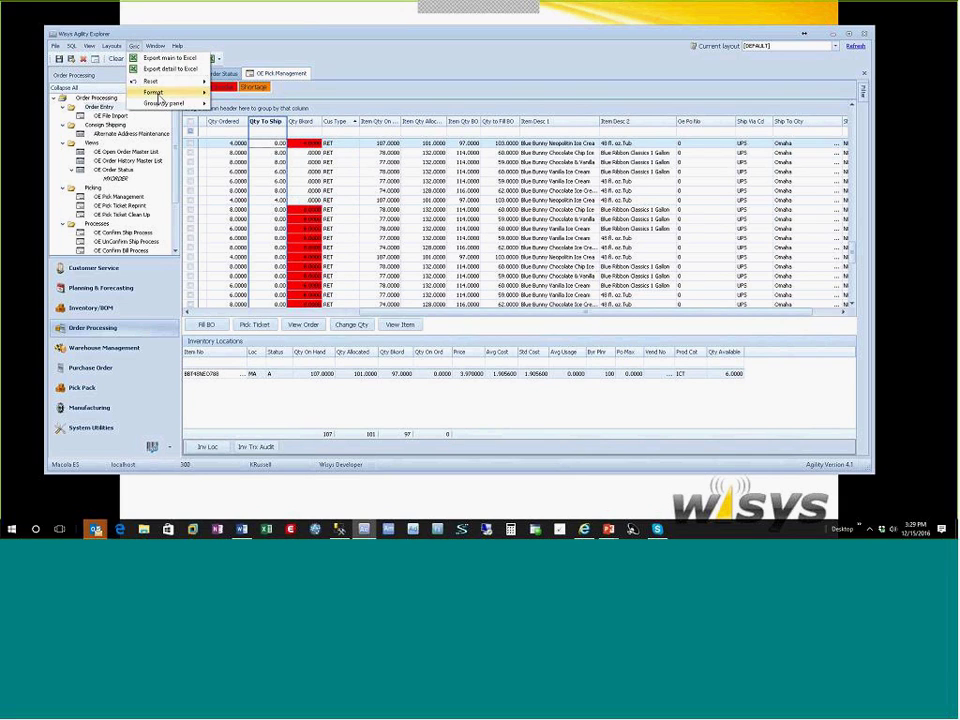
{"action": "mouse_move", "coordinate": [163, 106]}
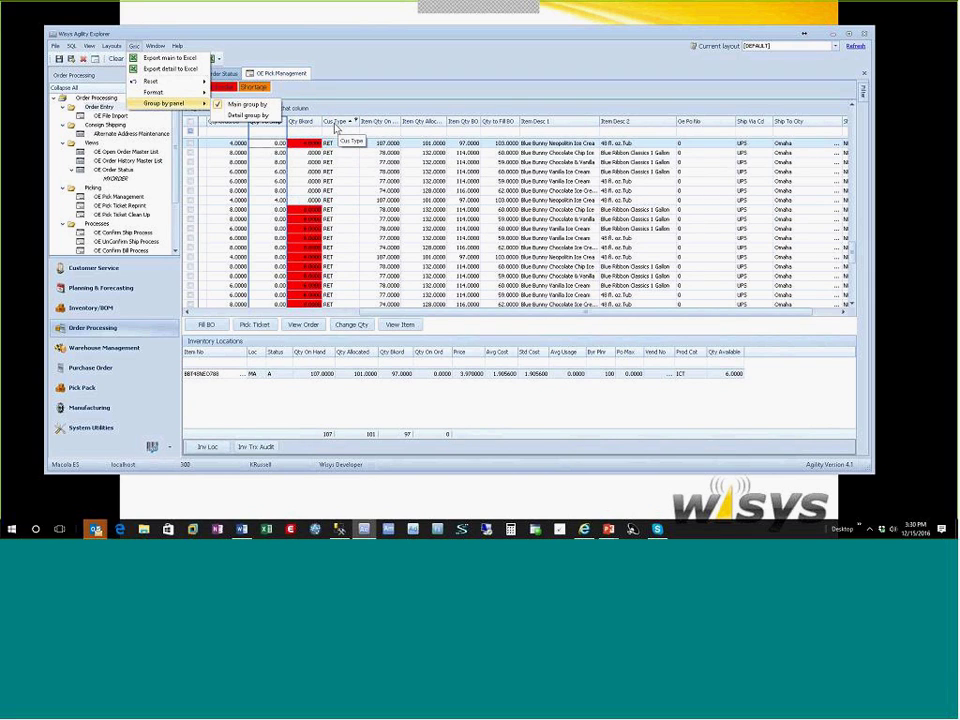
{"action": "left_click", "coordinate": [337, 126]}
{"action": "left_click_drag", "start_coordinate": [265, 121], "coordinate": [258, 110]}
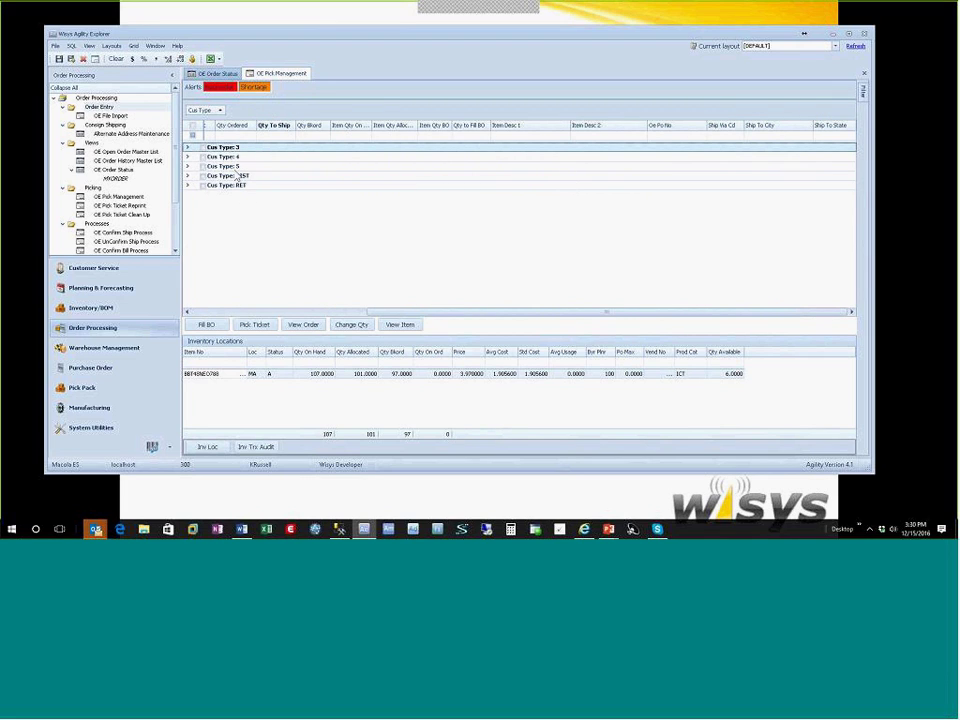
Expand all customer type groups and sort the groups by Cus Type in descending order.
{"action": "right_click", "coordinate": [245, 108]}
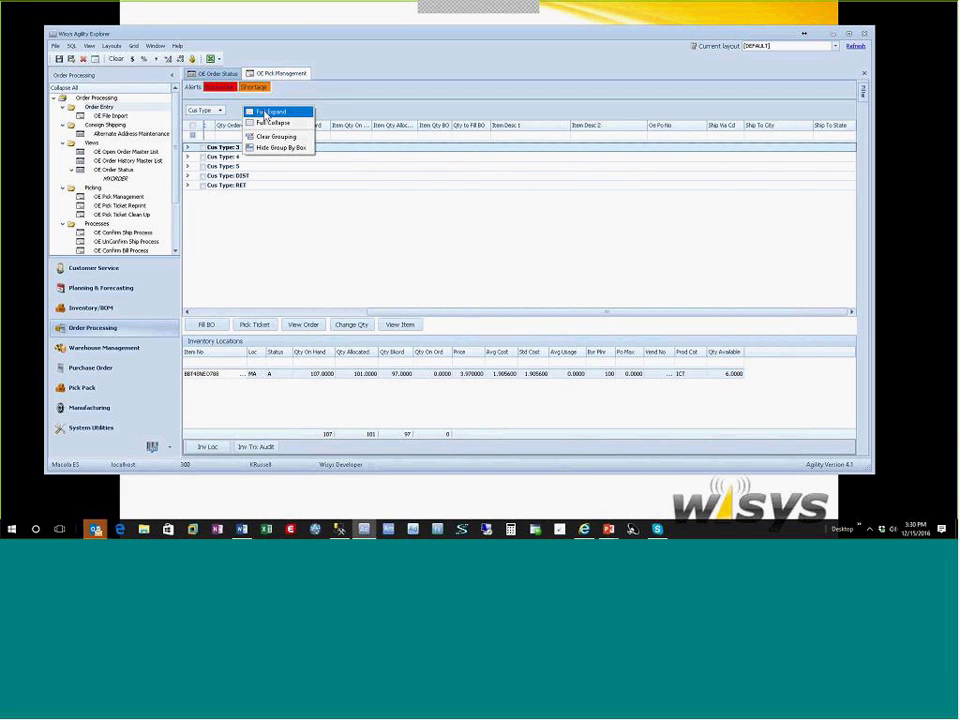
{"action": "left_click", "coordinate": [267, 112]}
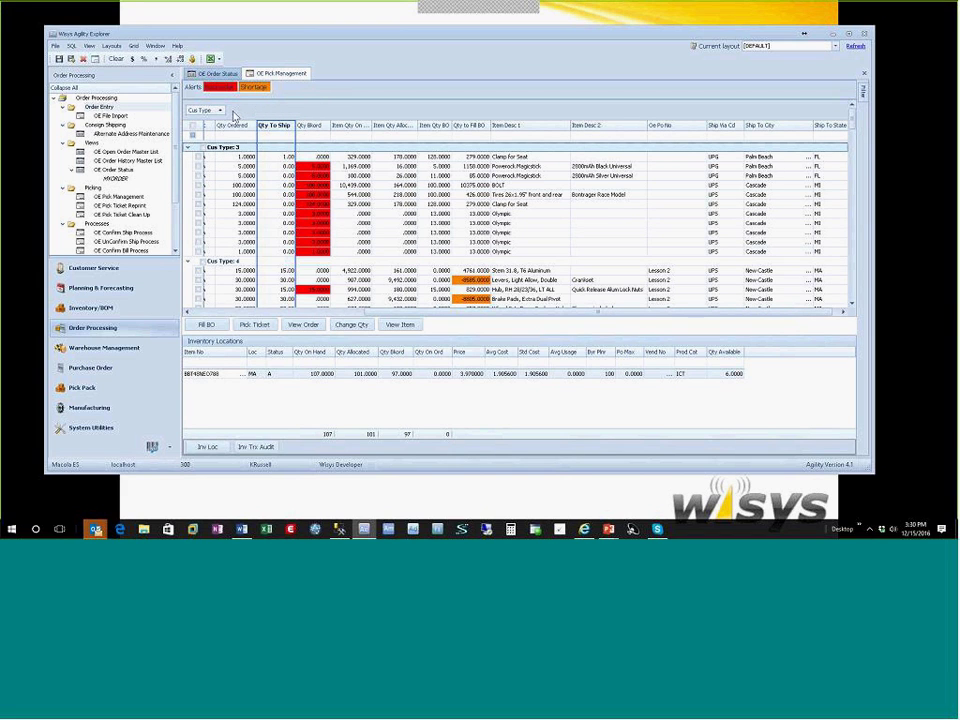
{"action": "left_click", "coordinate": [218, 111]}
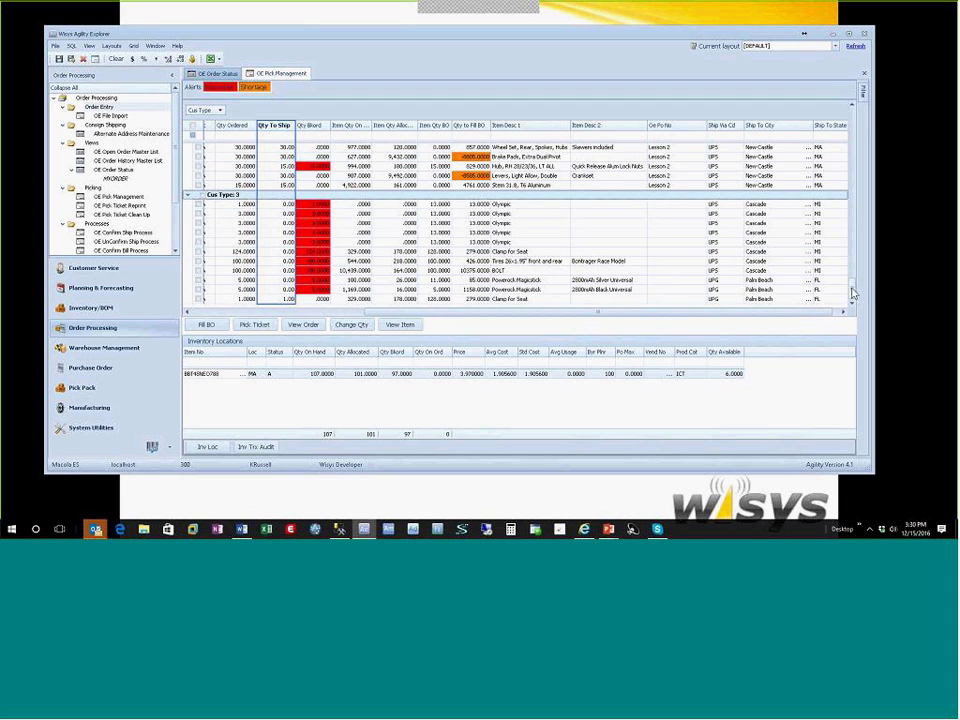
Try selecting individual lines of the first order in the DIST group and the whole group at once, and clear the selection.
{"action": "scroll", "coordinate": [641, 220], "scroll_direction": "down", "scroll_amount": 5}
{"action": "scroll", "coordinate": [520, 180], "scroll_direction": "up", "scroll_amount": 1}
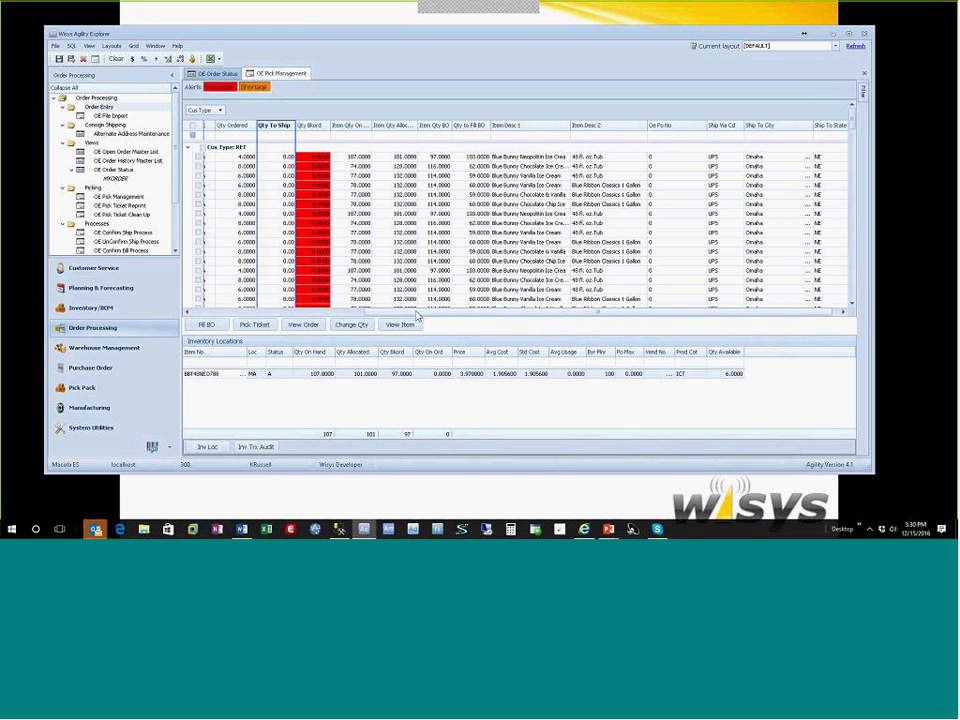
{"action": "left_click", "coordinate": [507, 313]}
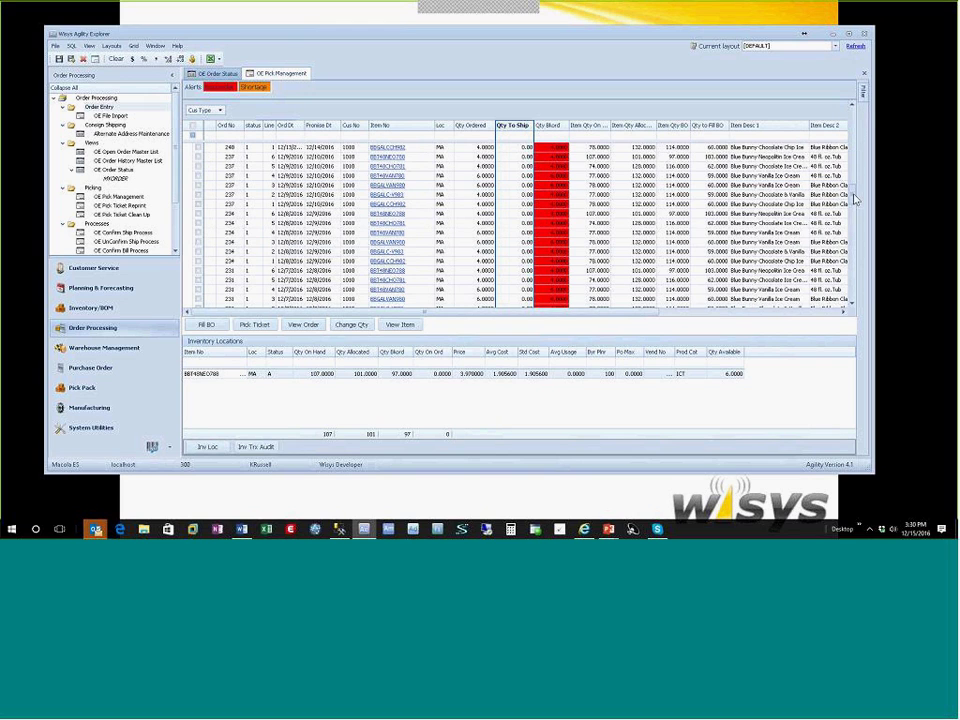
{"action": "left_click_drag", "start_coordinate": [851, 140], "coordinate": [855, 216]}
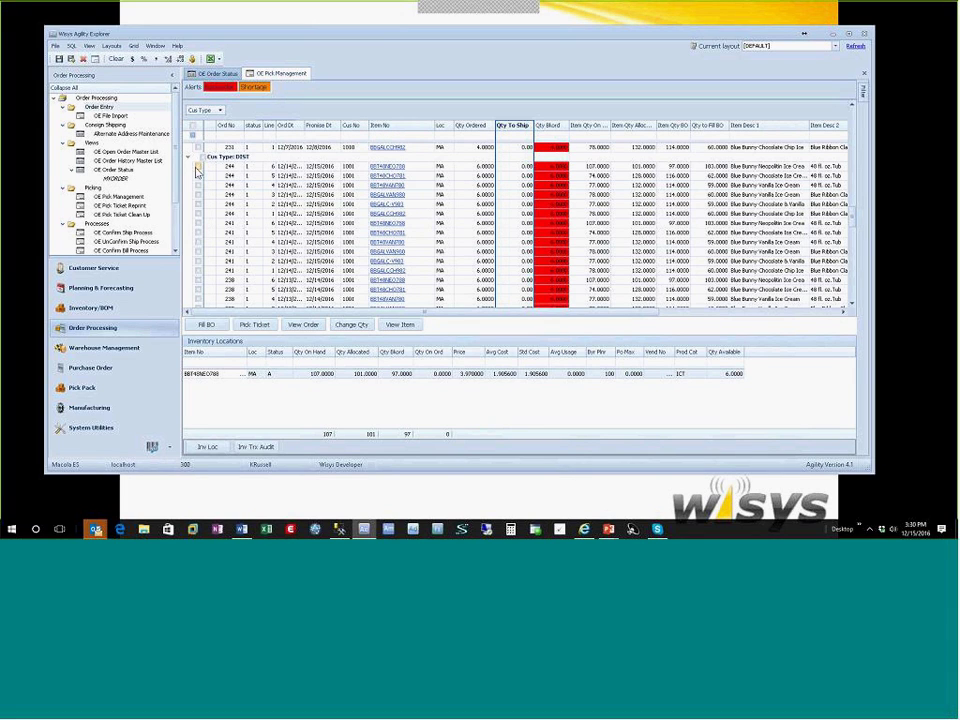
{"action": "left_click", "coordinate": [198, 167]}
{"action": "left_click", "coordinate": [199, 176]}
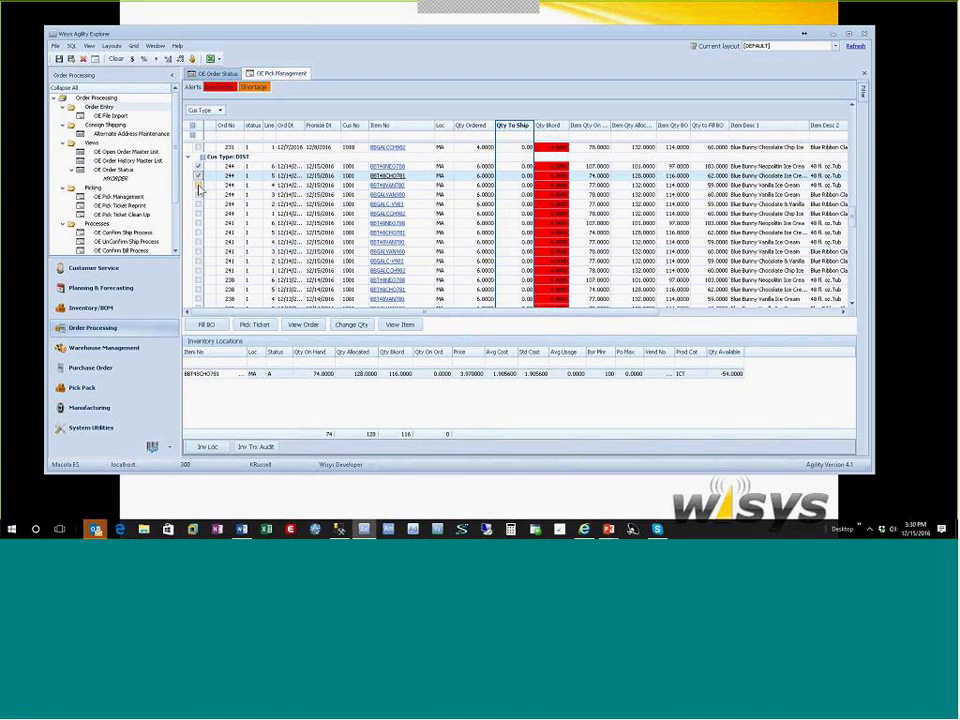
{"action": "left_click", "coordinate": [198, 186]}
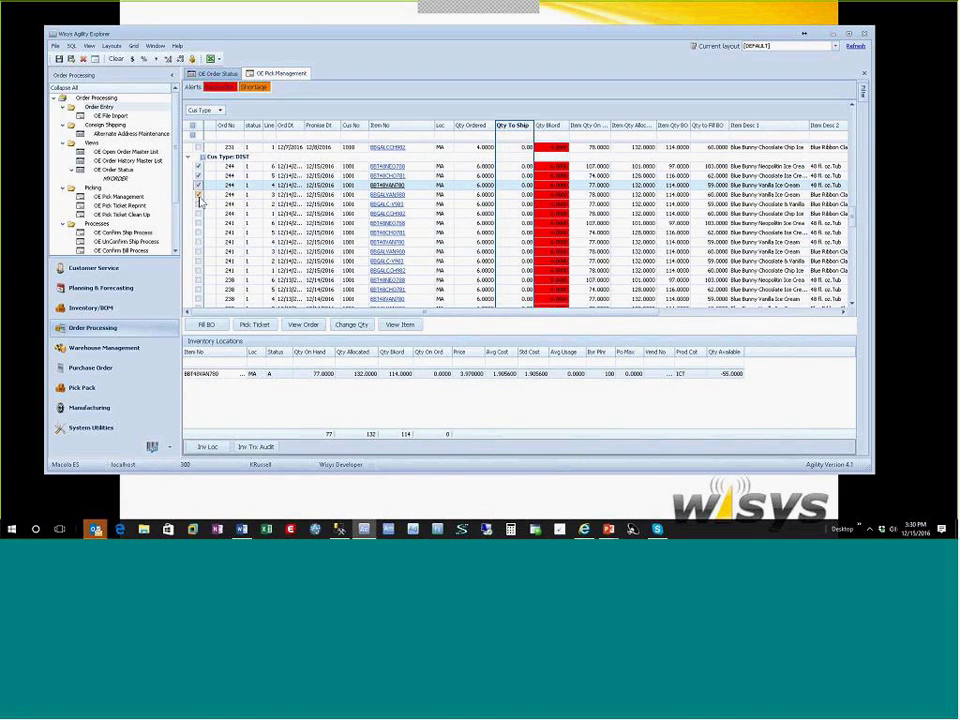
{"action": "left_click", "coordinate": [198, 204]}
{"action": "left_click", "coordinate": [203, 157]}
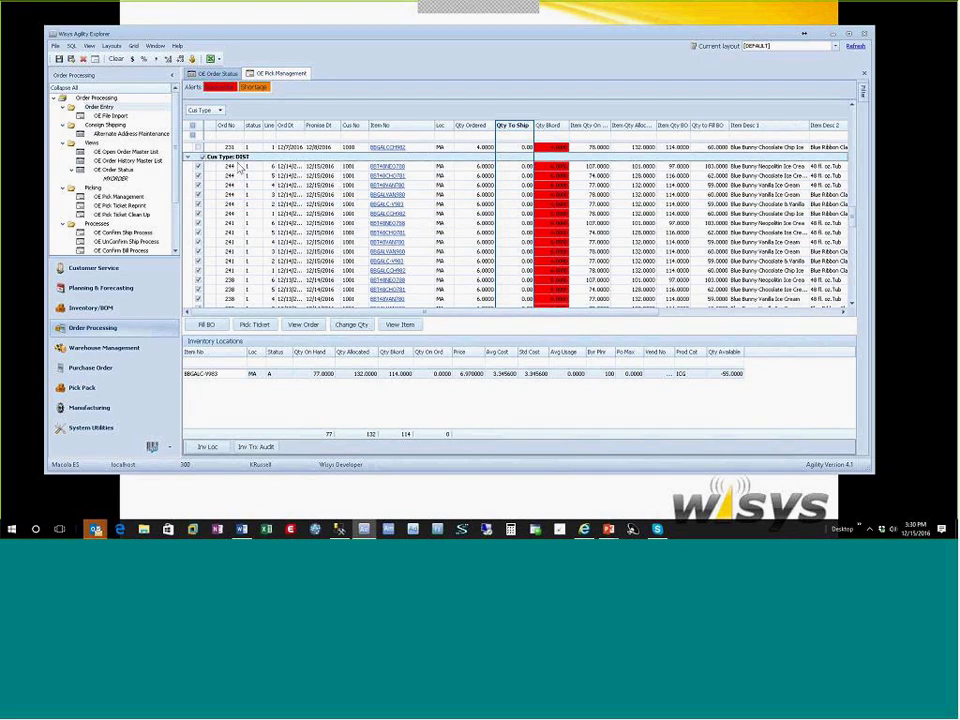
{"action": "left_click", "coordinate": [203, 157]}
Select all six lines of the first order in the DIST group and fill their back orders.
{"action": "left_click", "coordinate": [199, 167]}
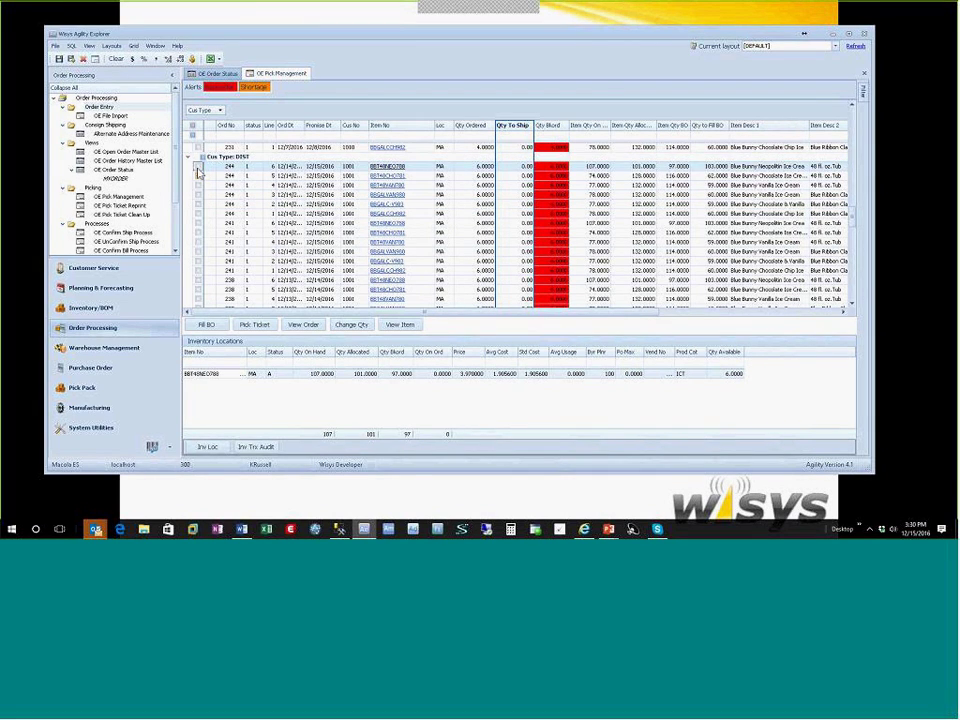
{"action": "left_click", "coordinate": [199, 176]}
{"action": "left_click", "coordinate": [199, 185]}
{"action": "left_click", "coordinate": [199, 194]}
{"action": "left_click", "coordinate": [199, 204]}
{"action": "left_click", "coordinate": [199, 213]}
{"action": "left_click", "coordinate": [199, 213]}
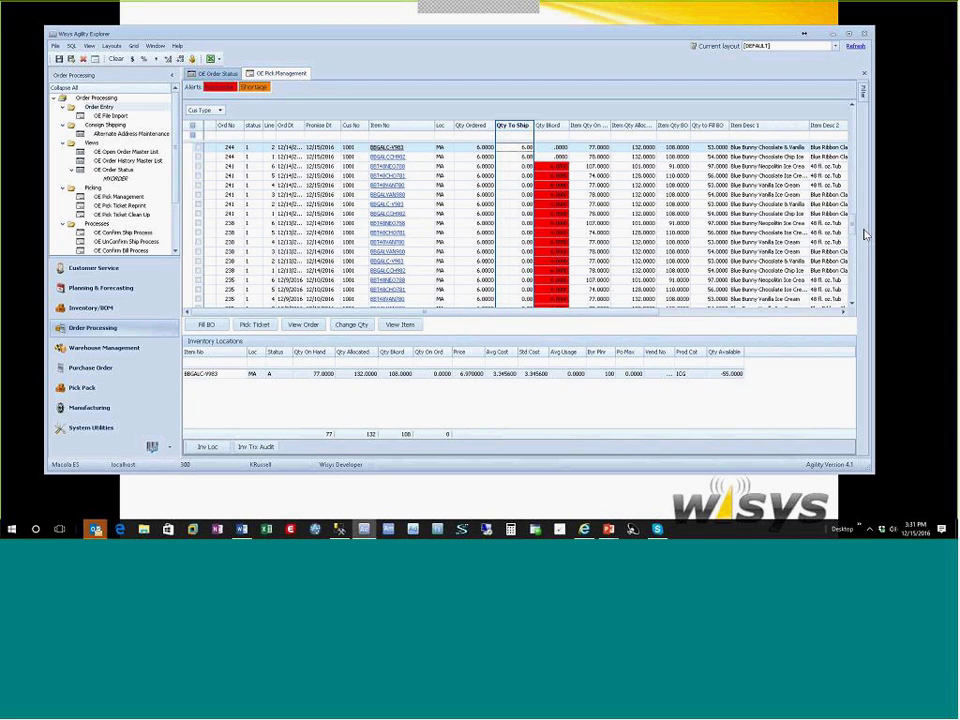
Set Qty To Ship to 4 on the BBGALCCH982 line of the DIST group's first order, apply the change and refresh the grid.
{"action": "scroll", "coordinate": [855, 226], "scroll_direction": "up", "scroll_amount": 3}
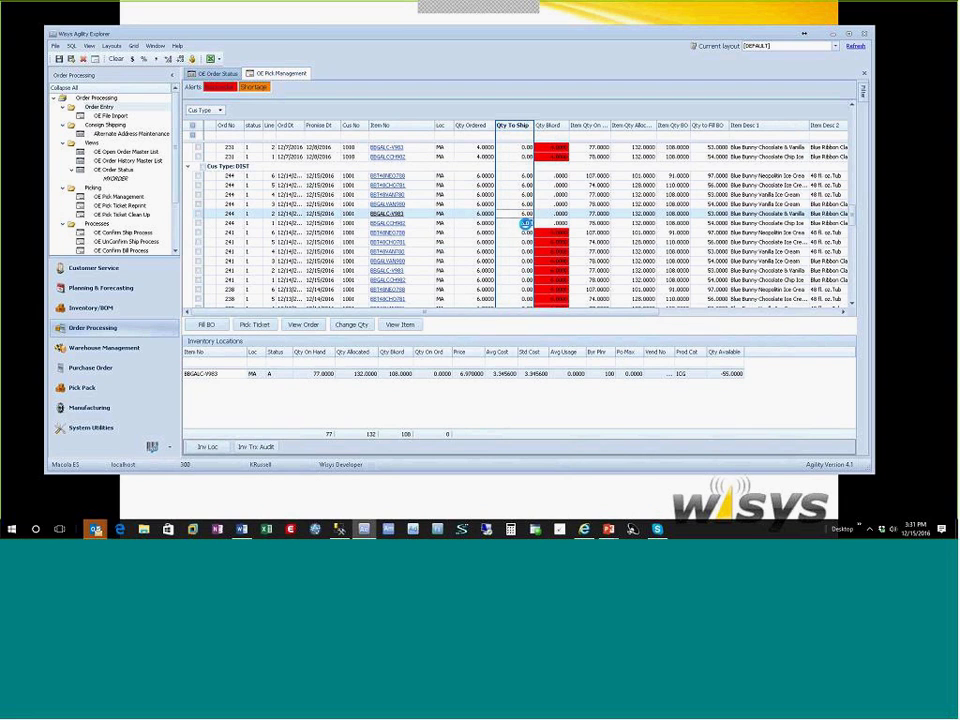
{"action": "key", "text": "Down"}
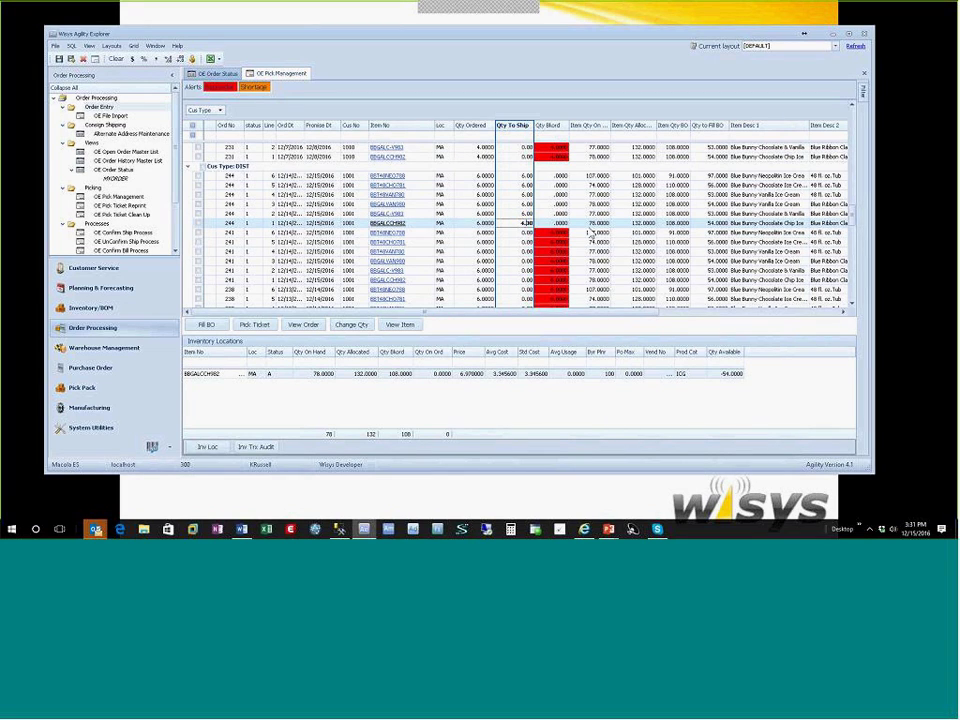
{"action": "left_click", "coordinate": [198, 224]}
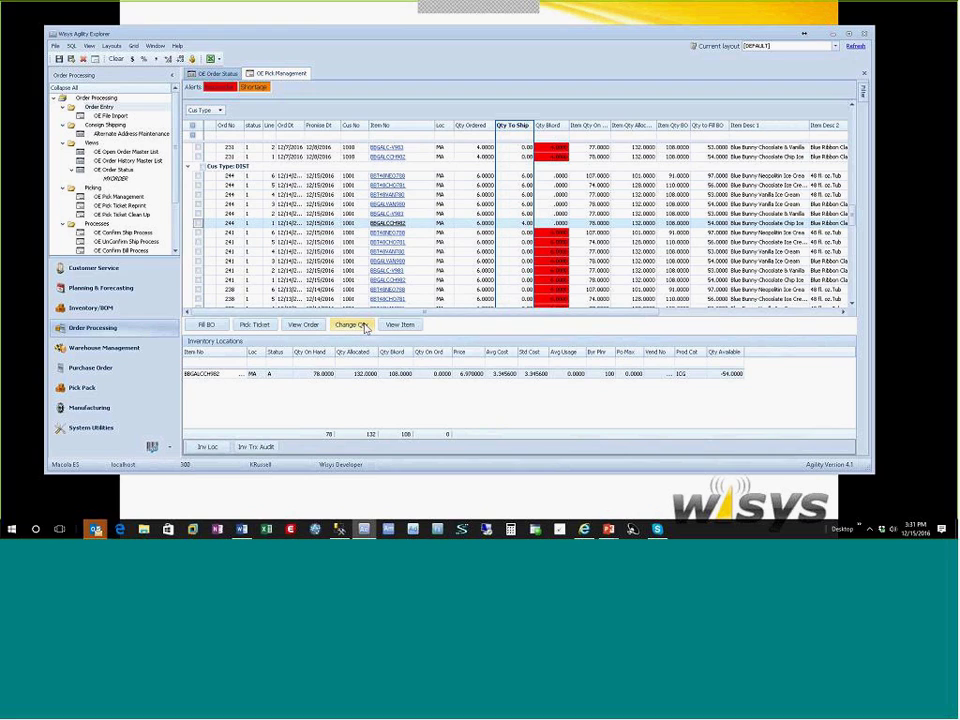
{"action": "left_click", "coordinate": [362, 326]}
{"action": "left_click", "coordinate": [362, 326]}
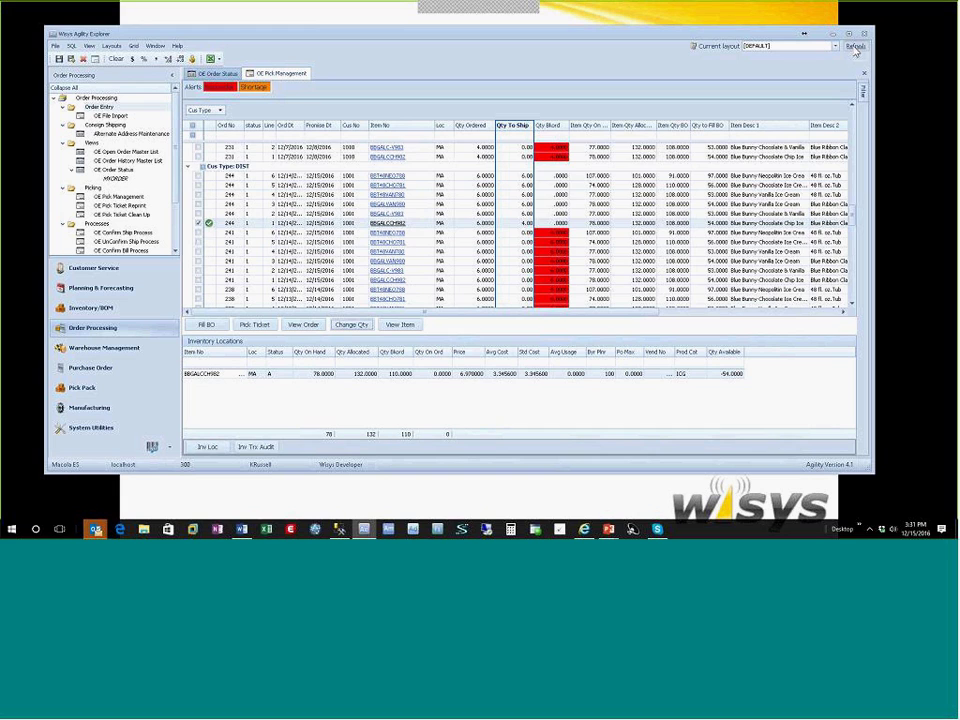
{"action": "left_click", "coordinate": [855, 47]}
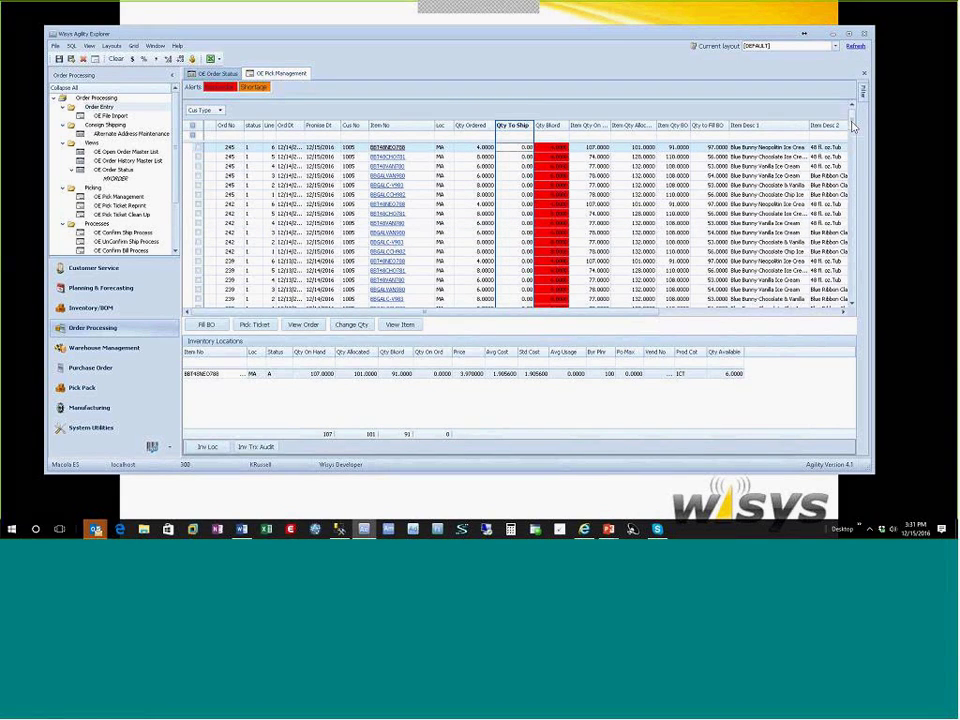
{"action": "scroll", "coordinate": [853, 127], "scroll_direction": "down", "scroll_amount": 6}
{"action": "scroll", "coordinate": [862, 220], "scroll_direction": "down", "scroll_amount": 3}
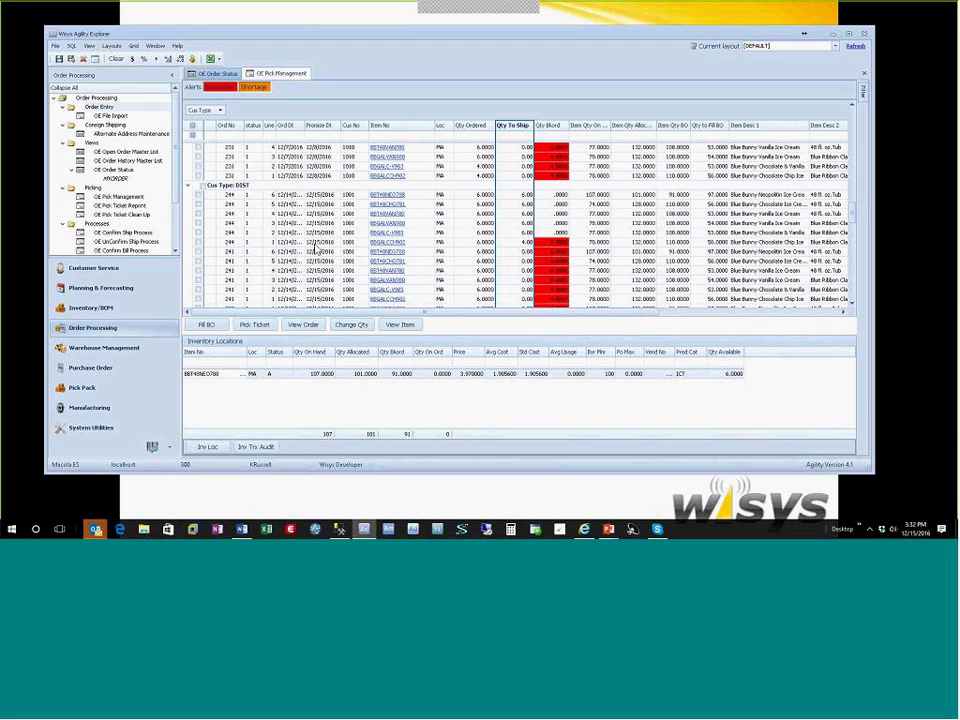
Save the current grid arrangement as a new layout named Fill BO.
{"action": "left_click", "coordinate": [112, 47]}
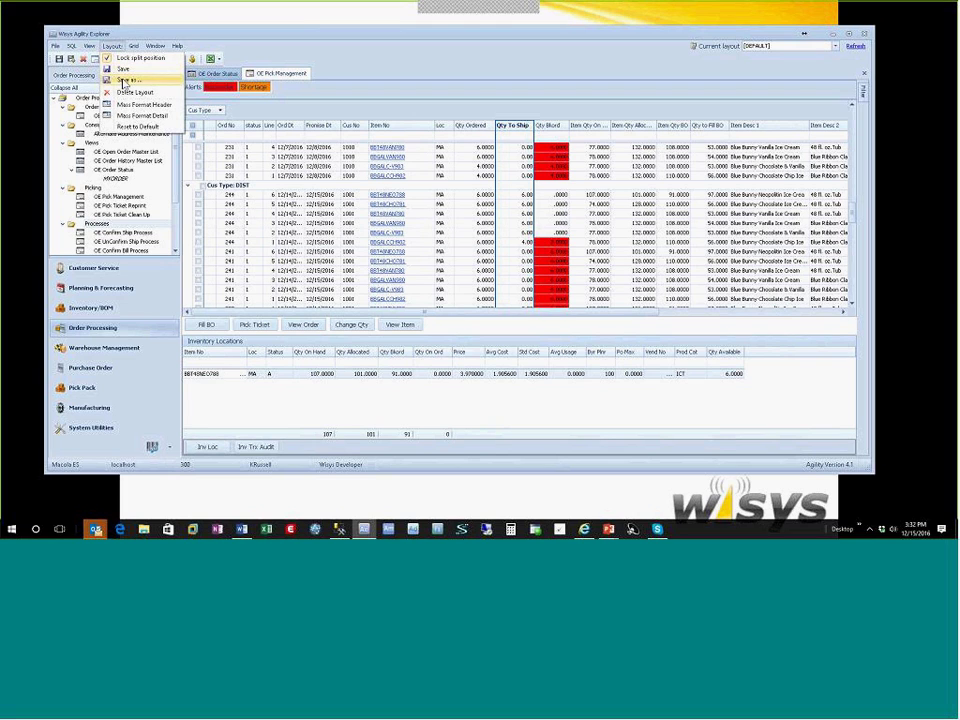
{"action": "left_click", "coordinate": [124, 81]}
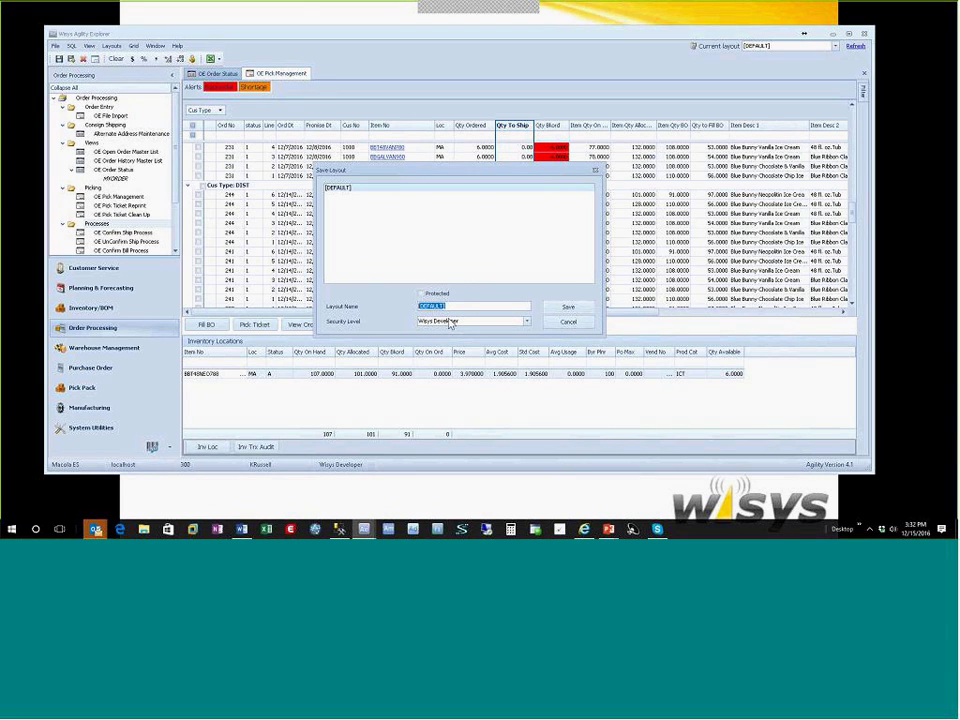
{"action": "type", "text": "Fill BO"}
{"action": "key", "text": "Return"}
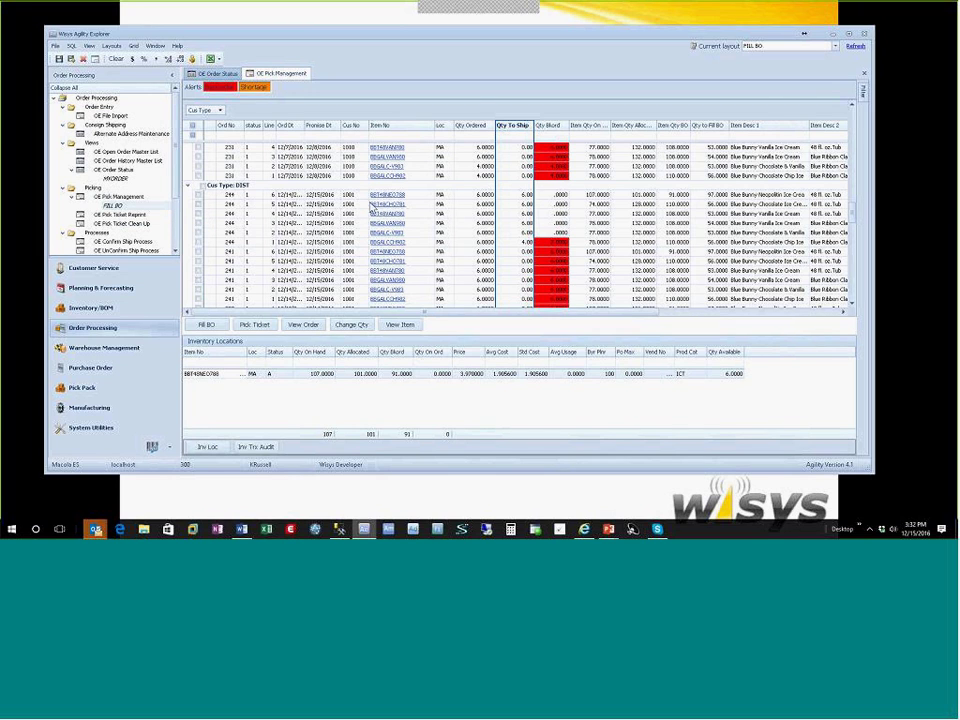
Close and reopen OE Pick Management in its default layout, and load the order lines for all dates at location MA.
{"action": "left_click", "coordinate": [864, 74]}
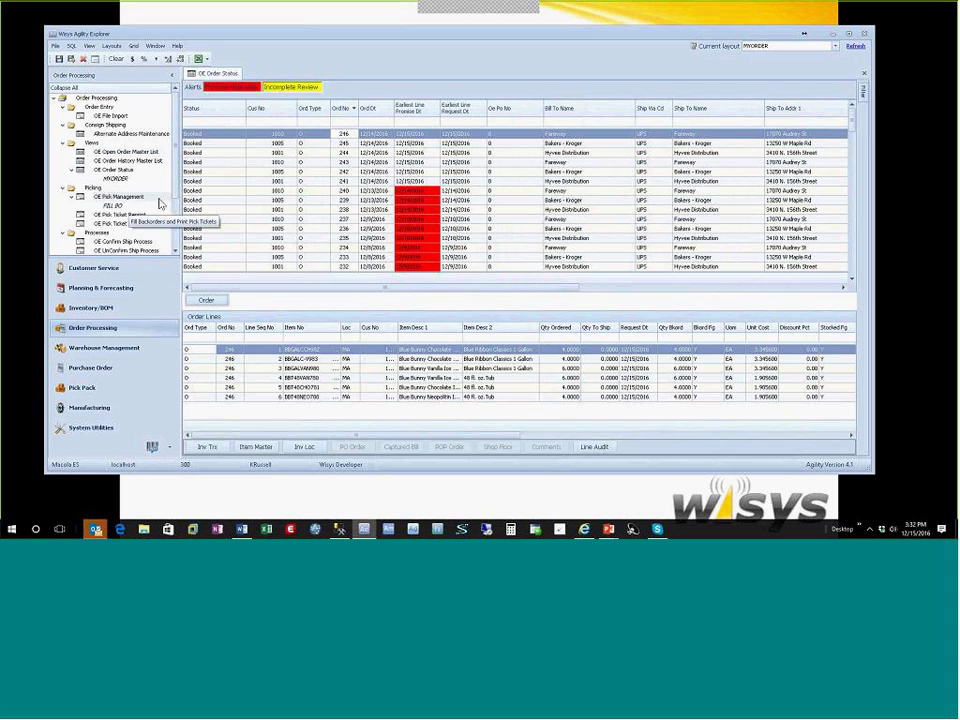
{"action": "double_click", "coordinate": [122, 198]}
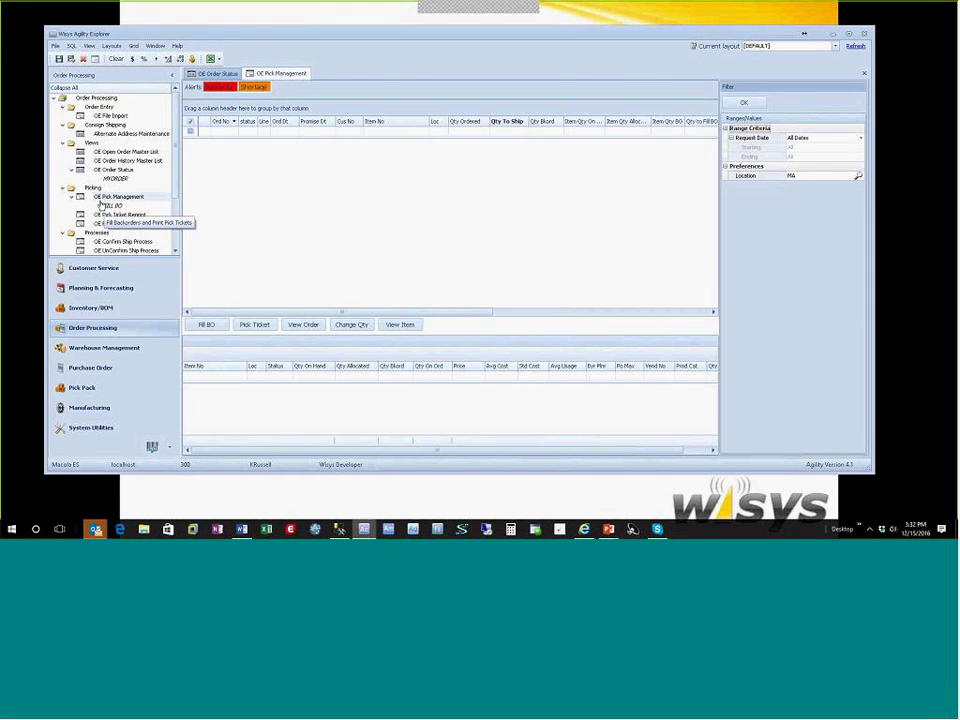
{"action": "left_click", "coordinate": [743, 103]}
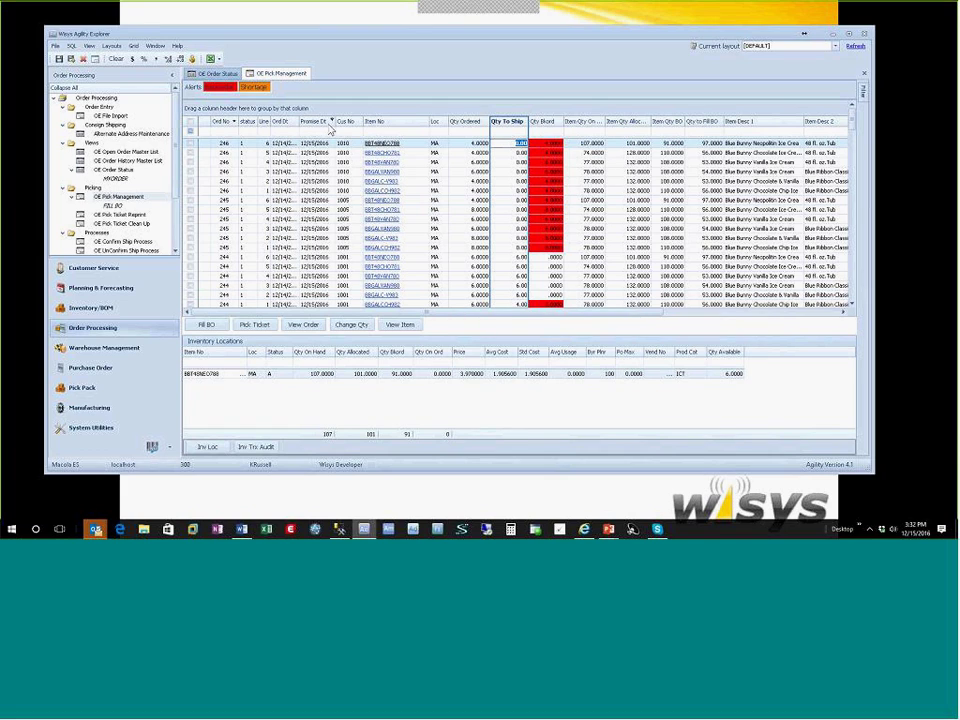
Group the order lines by Cus No and fully expand all customer groups.
{"action": "left_click_drag", "start_coordinate": [281, 121], "coordinate": [270, 111]}
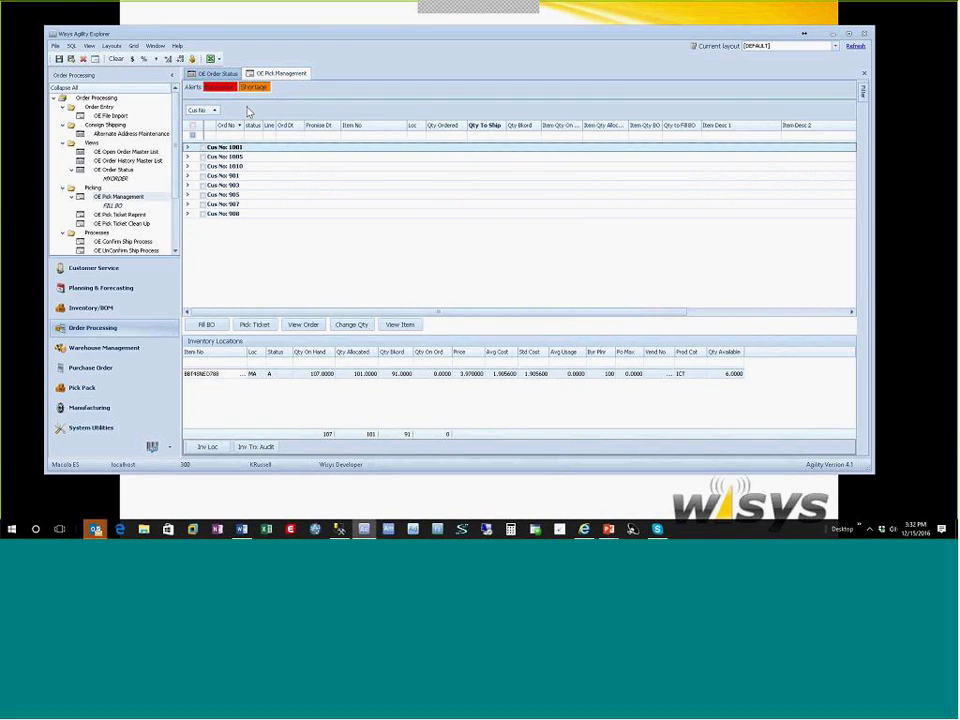
{"action": "right_click", "coordinate": [249, 112]}
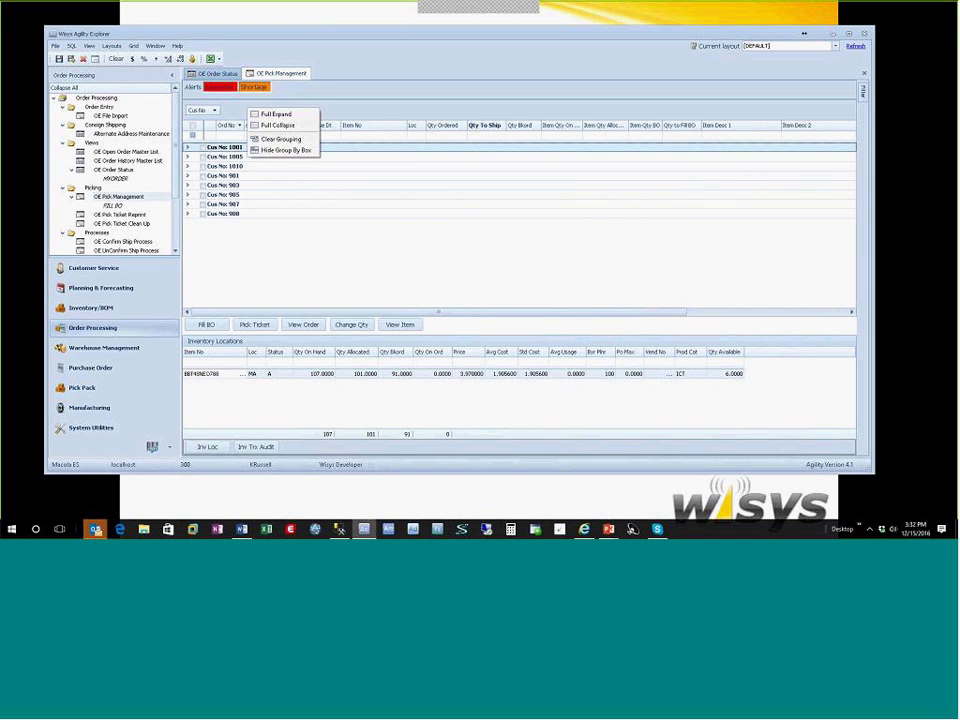
{"action": "left_click", "coordinate": [280, 114]}
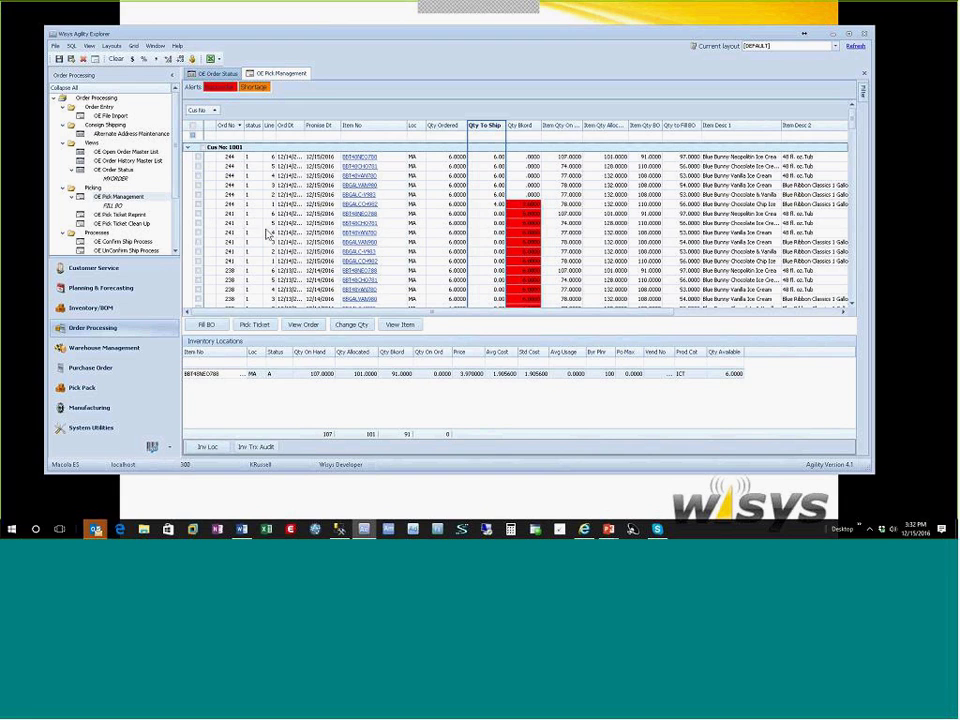
{"action": "scroll", "coordinate": [268, 234], "scroll_direction": "down", "scroll_amount": 5}
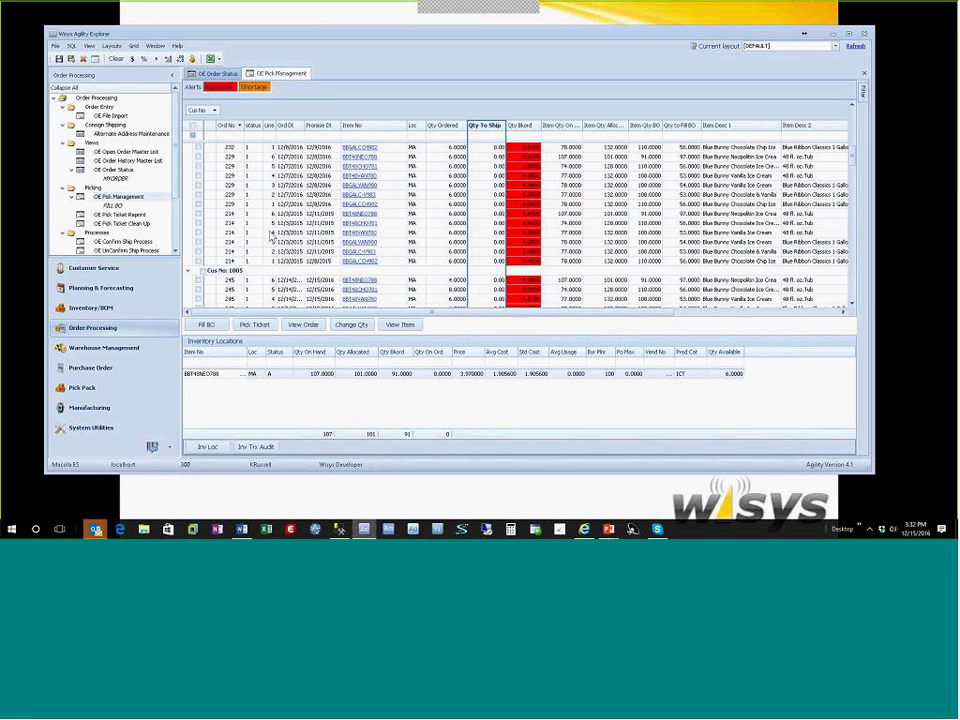
{"action": "scroll", "coordinate": [268, 234], "scroll_direction": "up", "scroll_amount": 5}
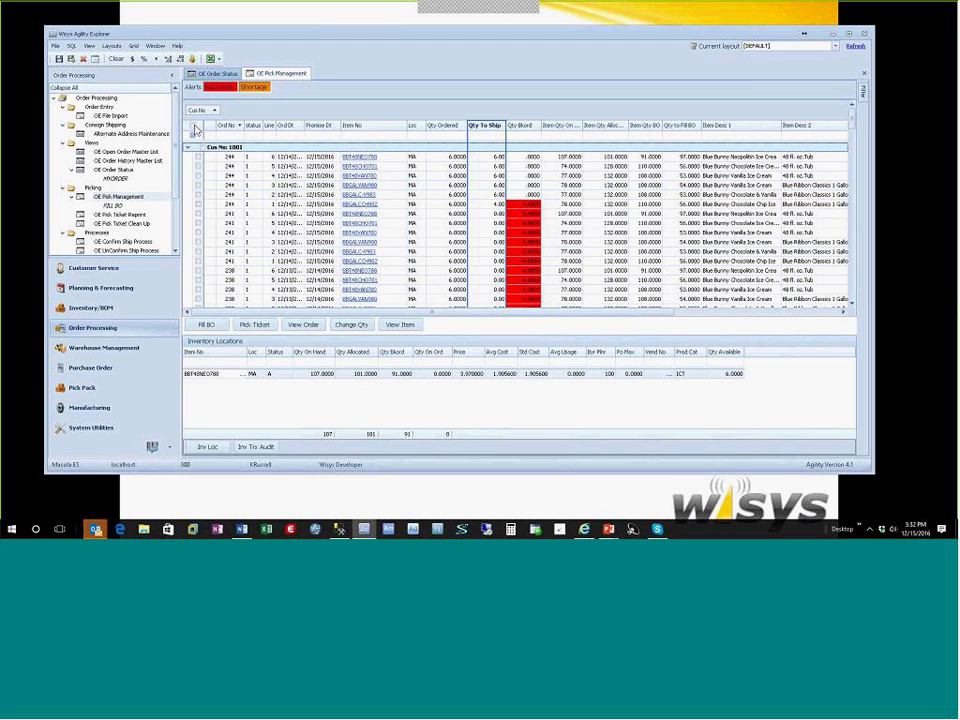
Select all six lines of the first order in the first customer group and generate their pick ticket.
{"action": "left_click", "coordinate": [194, 127]}
{"action": "left_click", "coordinate": [201, 148]}
{"action": "left_click", "coordinate": [198, 166]}
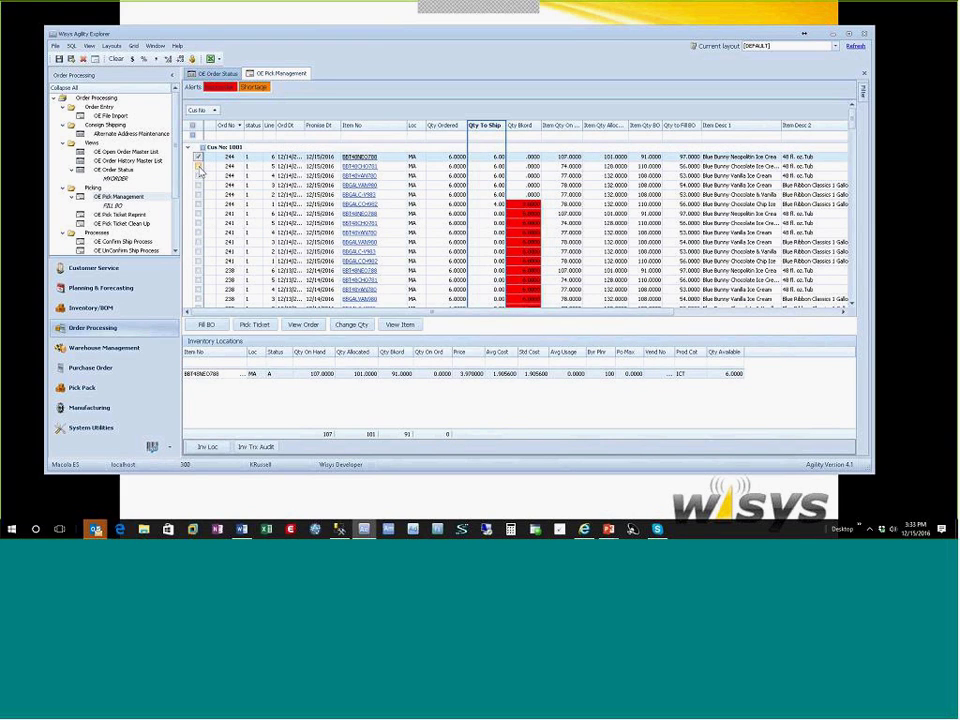
{"action": "left_click", "coordinate": [198, 175]}
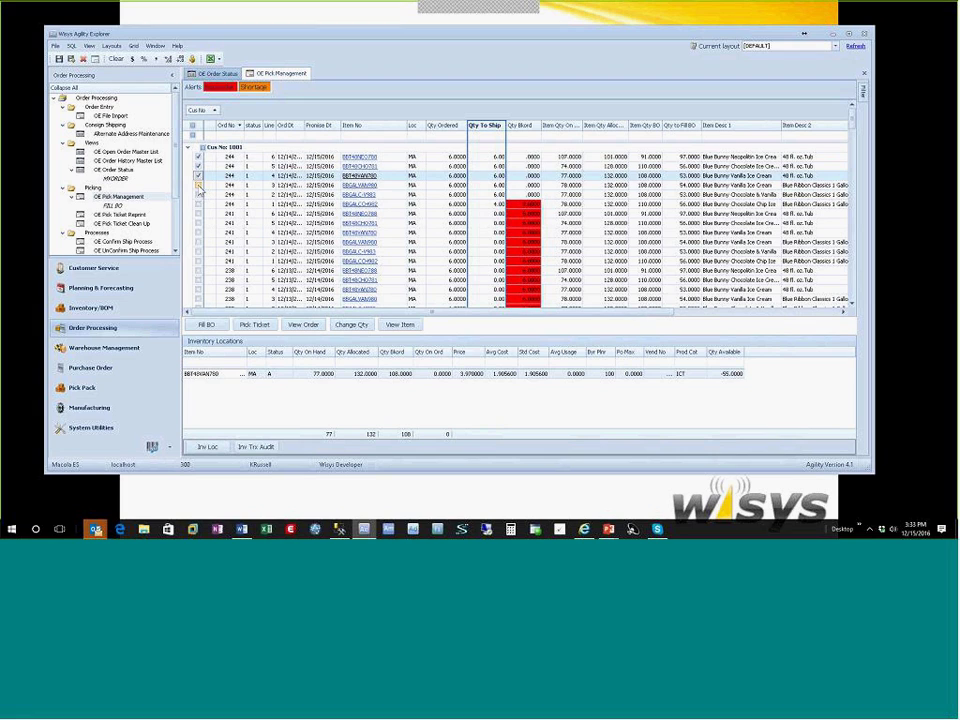
{"action": "left_click", "coordinate": [198, 185]}
{"action": "left_click", "coordinate": [198, 194]}
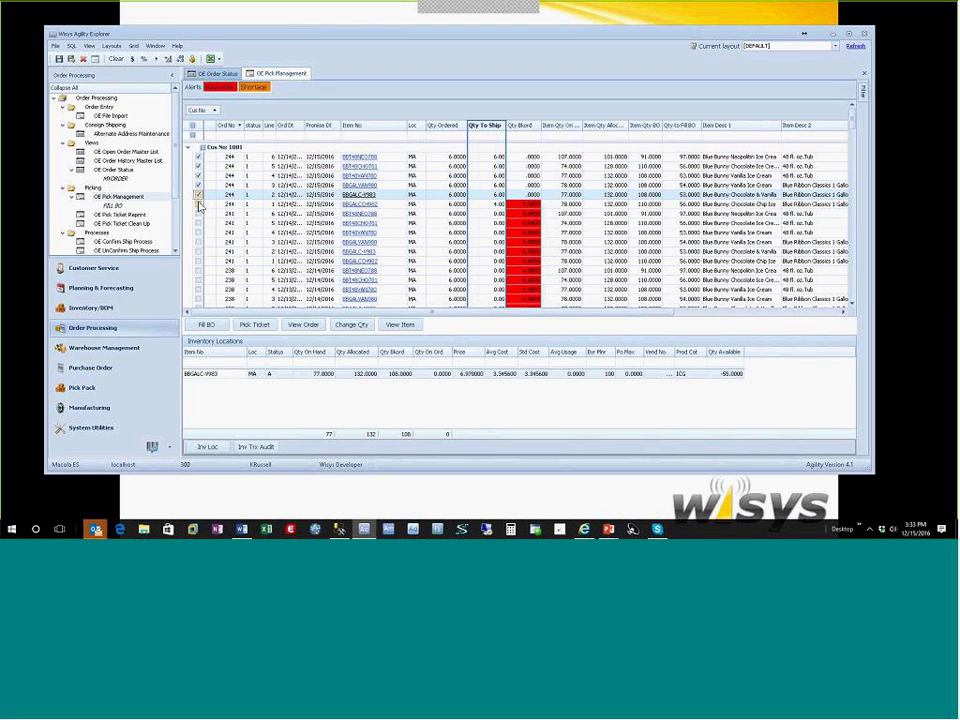
{"action": "left_click", "coordinate": [198, 204]}
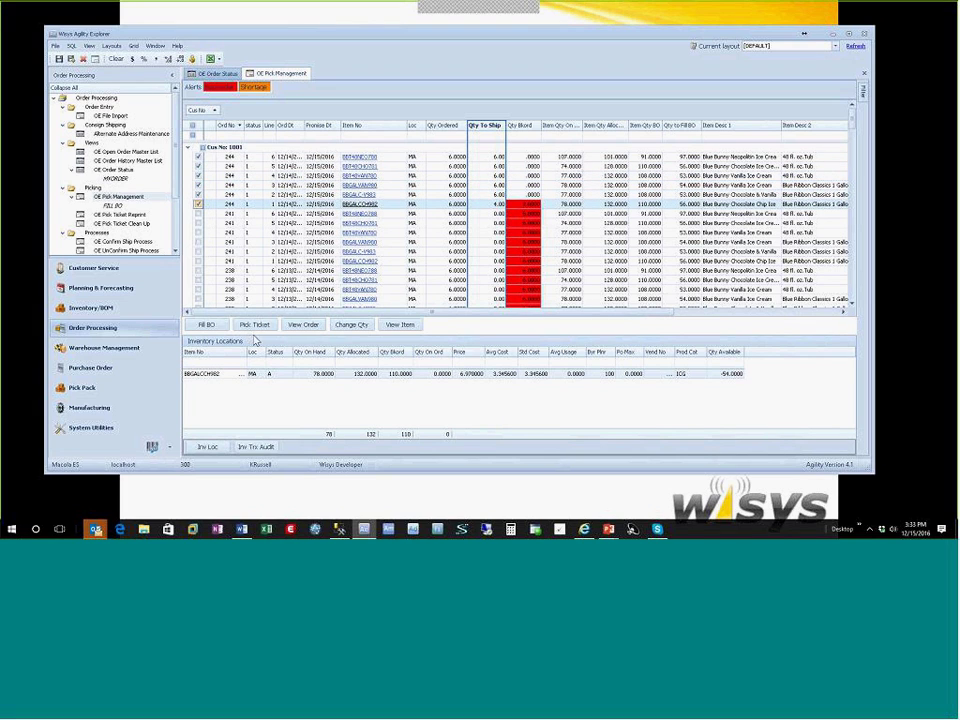
{"action": "left_click", "coordinate": [263, 328]}
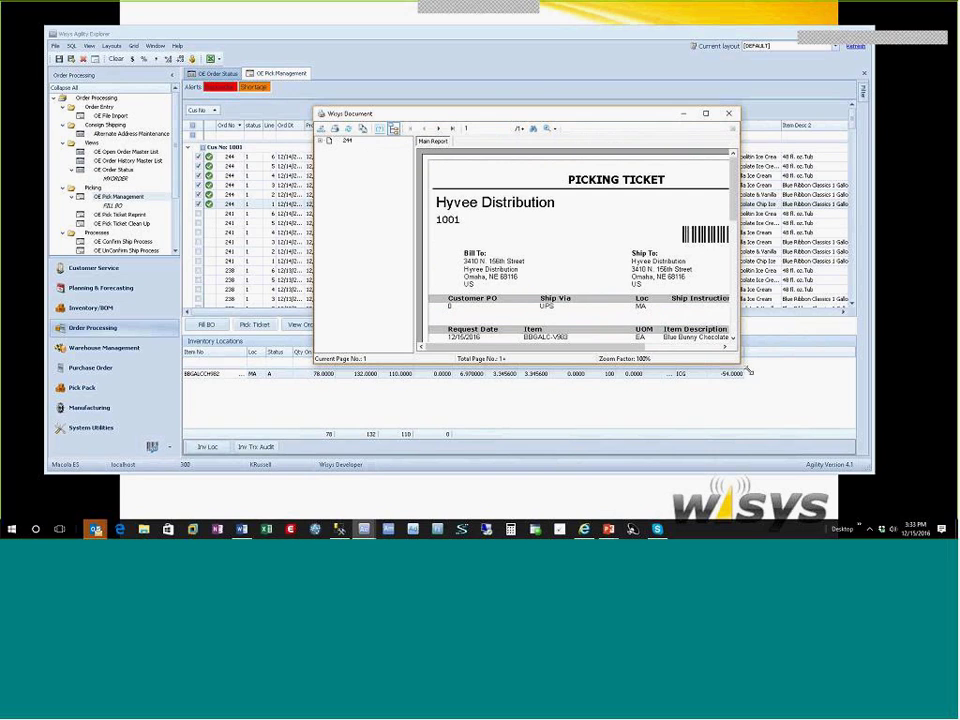
Enlarge the picking ticket preview, review its lines, close it and confirm that the pick tickets printed correctly.
{"action": "left_click_drag", "start_coordinate": [748, 371], "coordinate": [853, 447]}
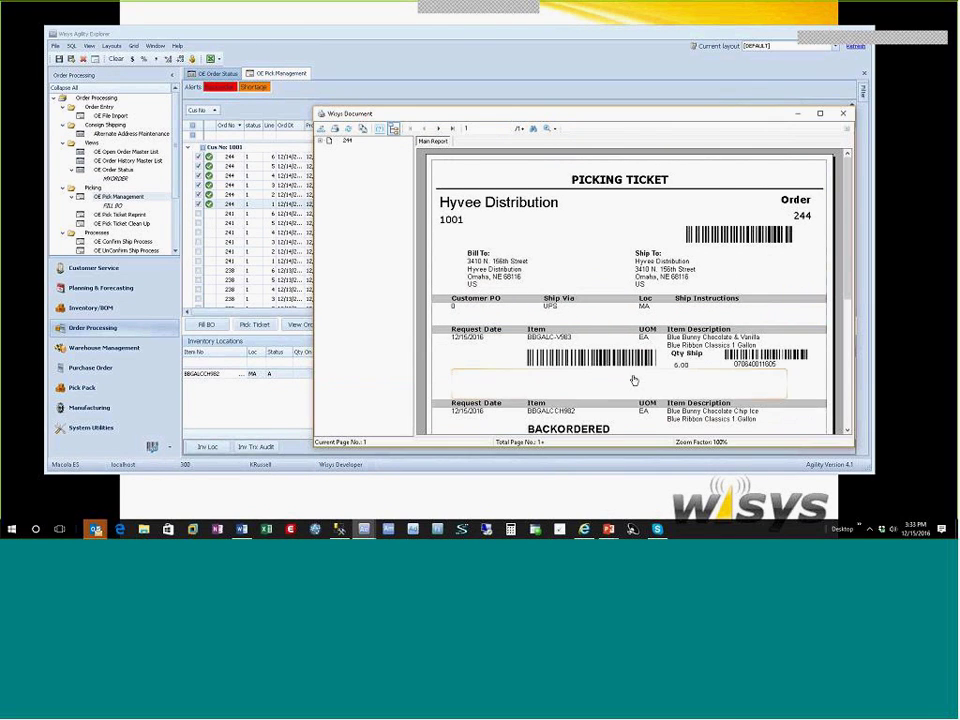
{"action": "scroll", "coordinate": [634, 380], "scroll_direction": "down", "scroll_amount": 3}
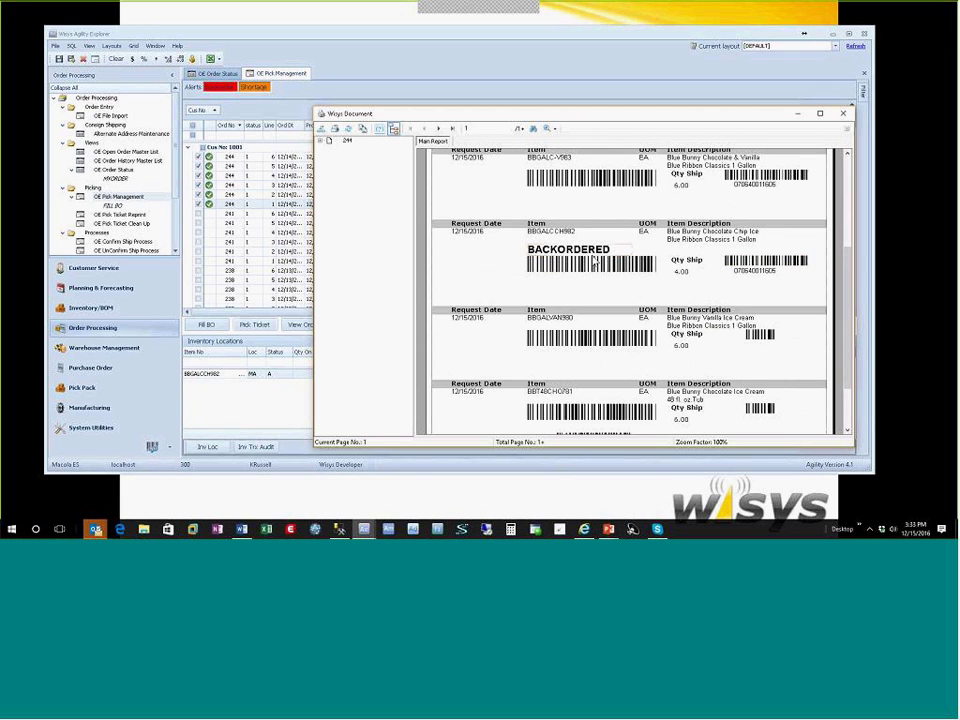
{"action": "left_click", "coordinate": [692, 293]}
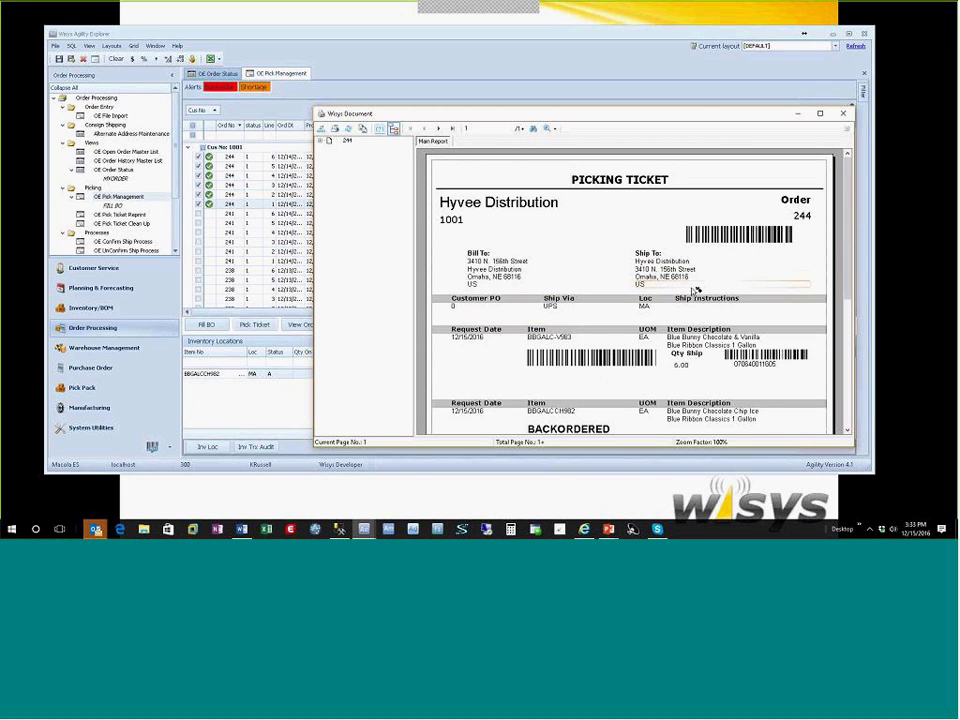
{"action": "left_click", "coordinate": [843, 113]}
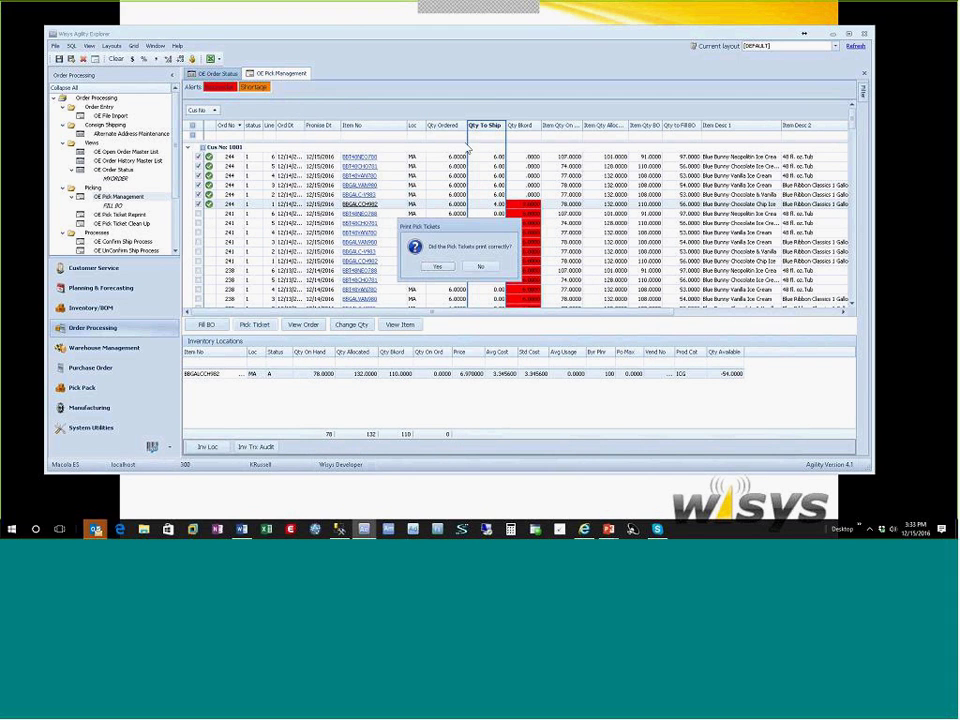
{"action": "left_click", "coordinate": [437, 267]}
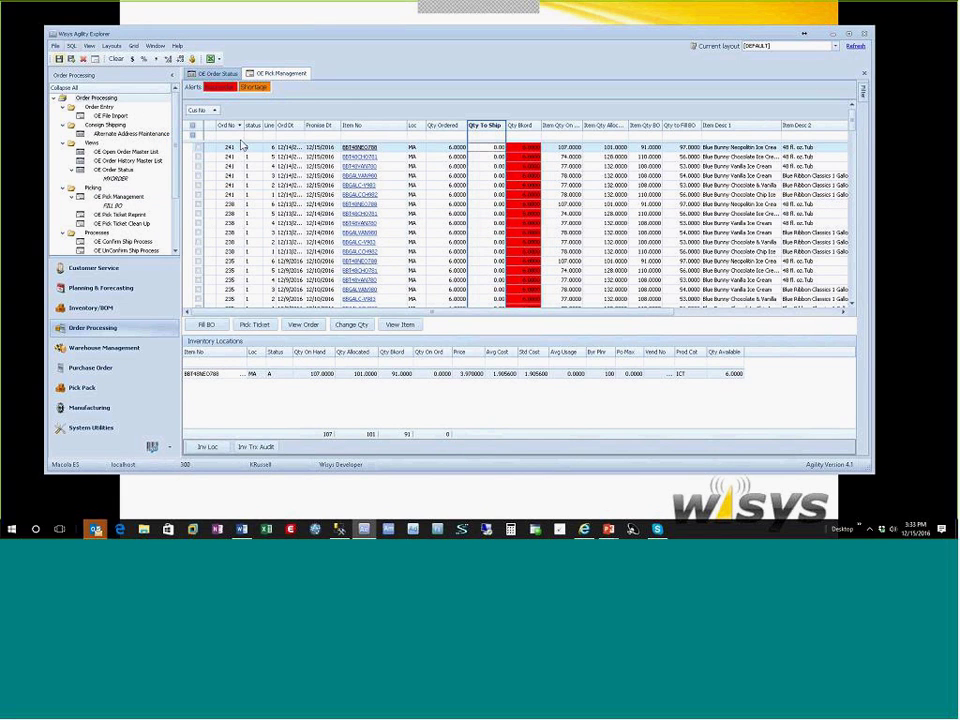
Save the Cus No grouping as a new layout named Pick Ticket Print.
{"action": "left_click", "coordinate": [111, 46]}
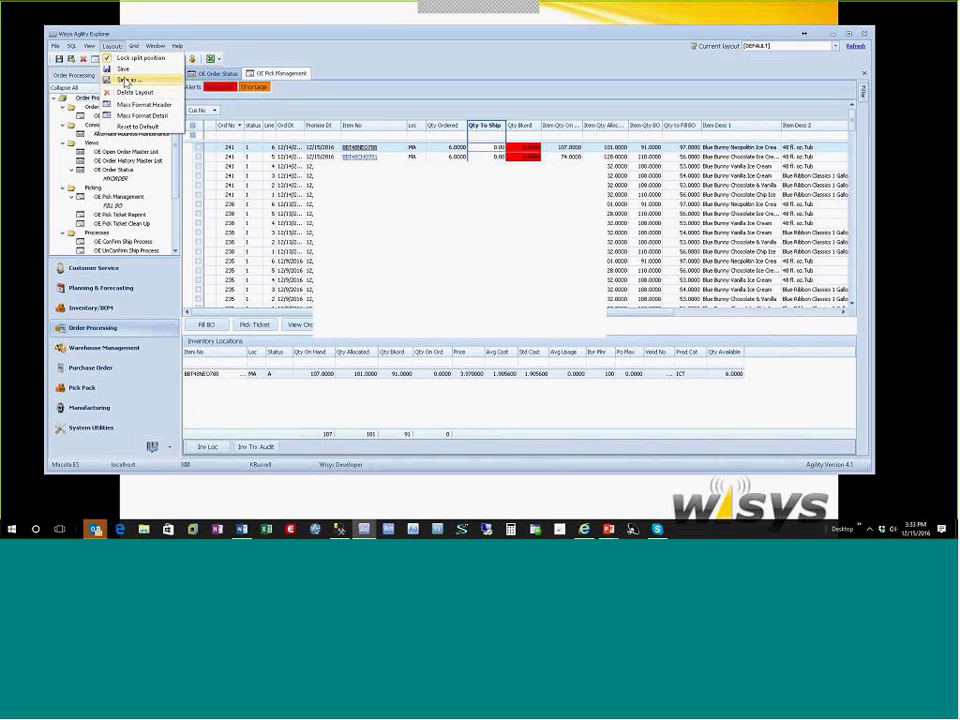
{"action": "left_click", "coordinate": [125, 79]}
{"action": "type", "text": "Pick"}
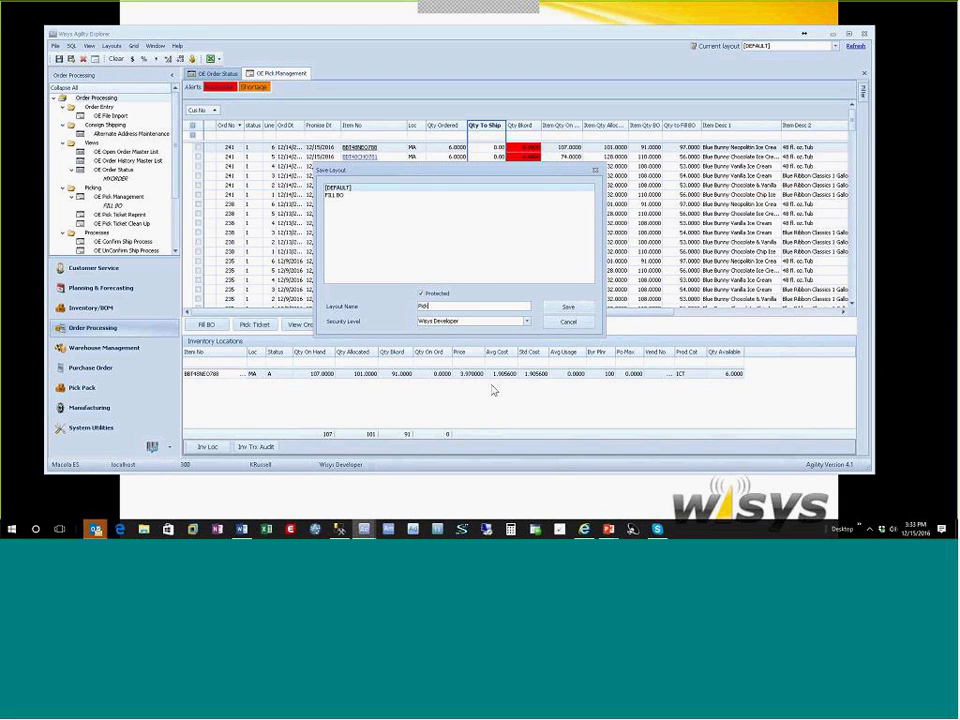
{"action": "type", "text": " Ticket Print"}
{"action": "key", "text": "Return"}
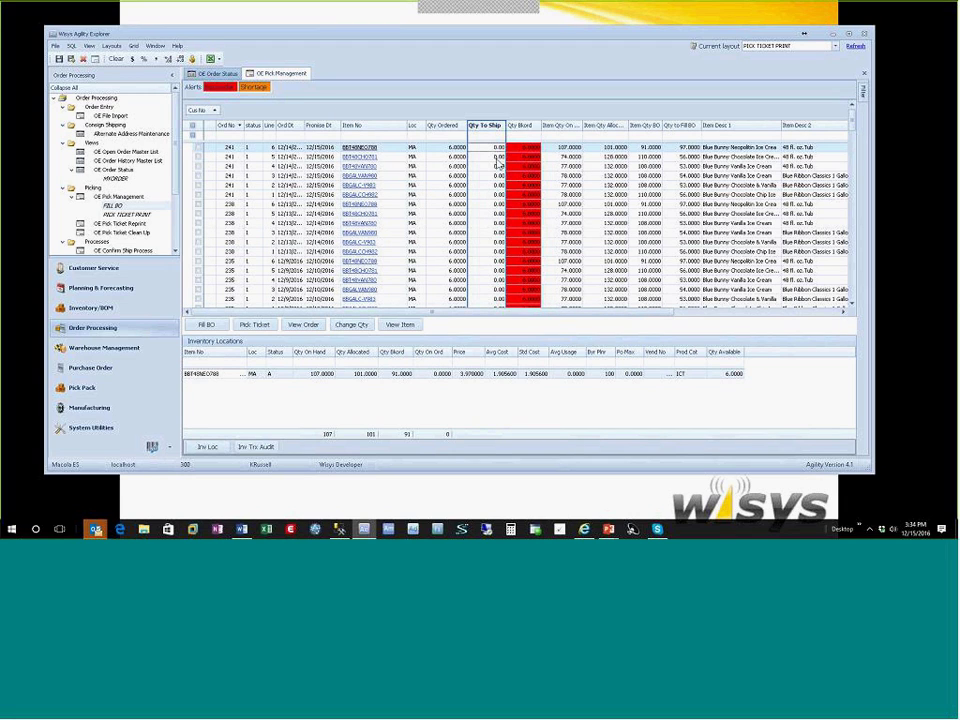
Display the main summary footer in the pick management grid and total the Qty Bkord column with a Sum.
{"action": "left_click_drag", "start_coordinate": [855, 130], "coordinate": [870, 222]}
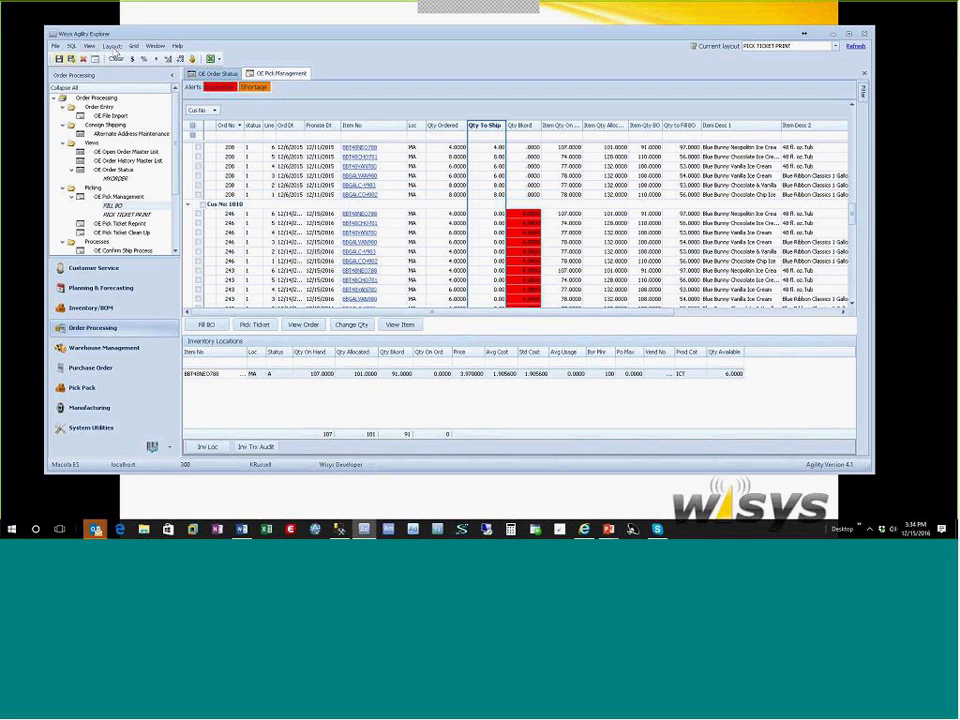
{"action": "left_click", "coordinate": [133, 46]}
{"action": "mouse_move", "coordinate": [143, 96]}
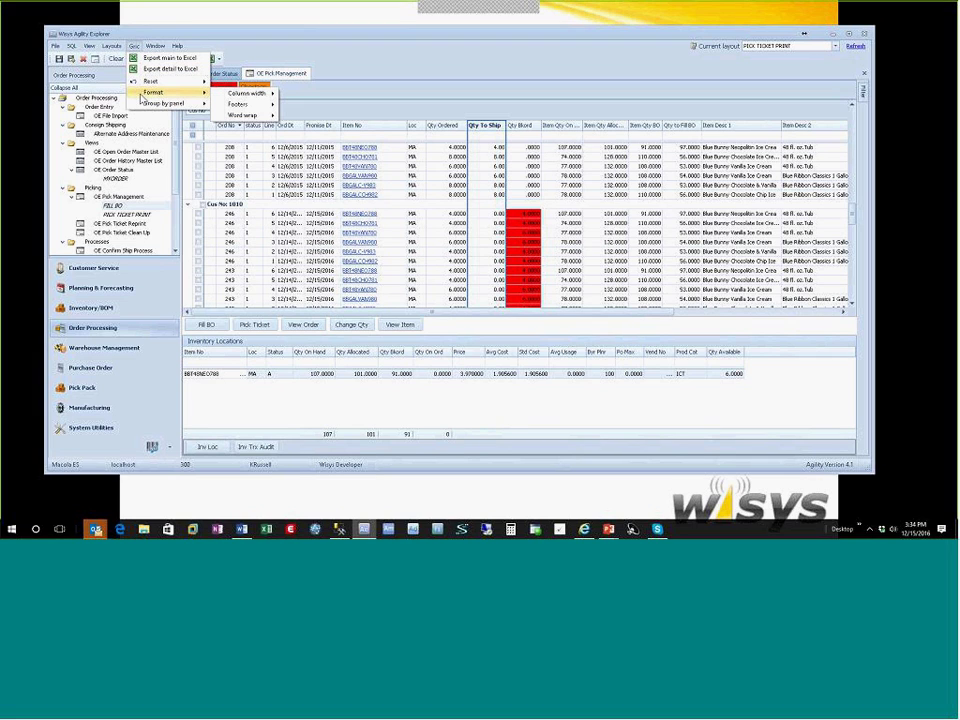
{"action": "mouse_move", "coordinate": [240, 104]}
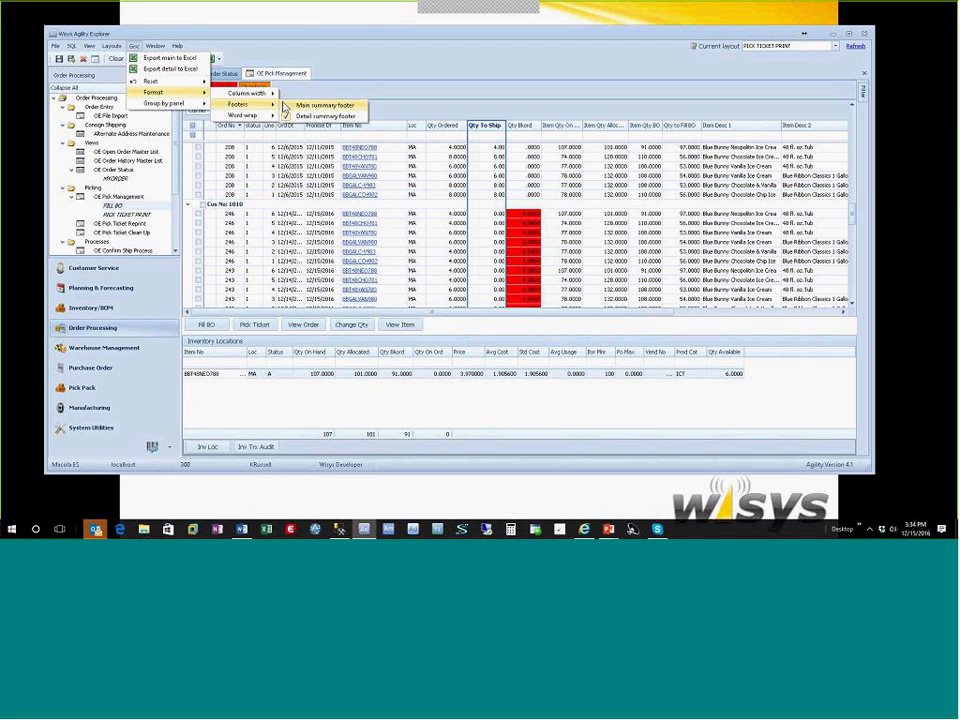
{"action": "left_click", "coordinate": [340, 105]}
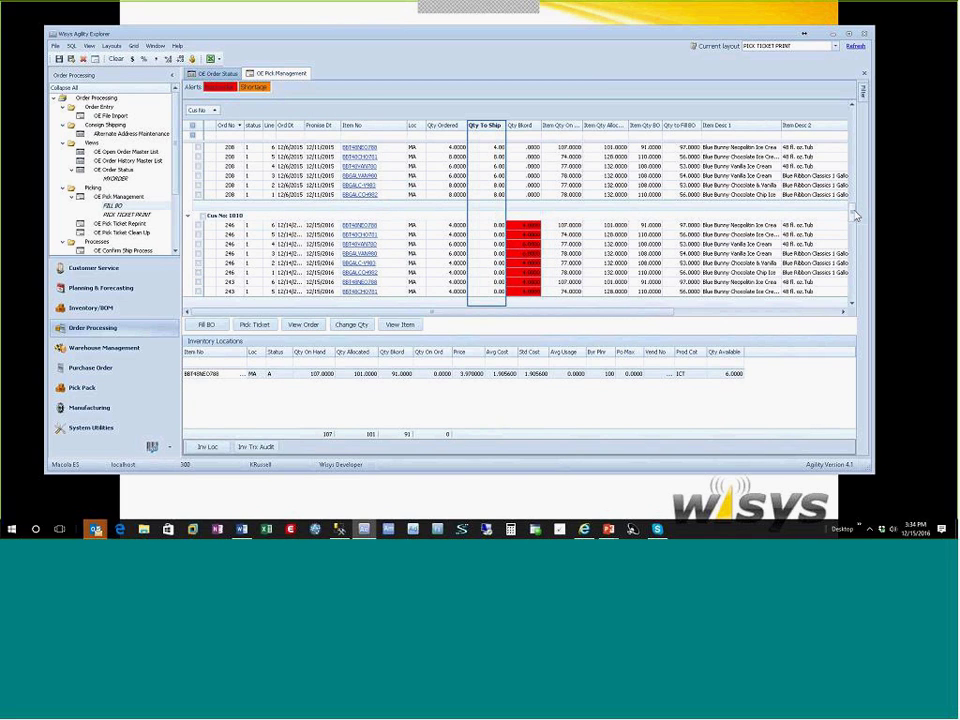
{"action": "right_click", "coordinate": [532, 300]}
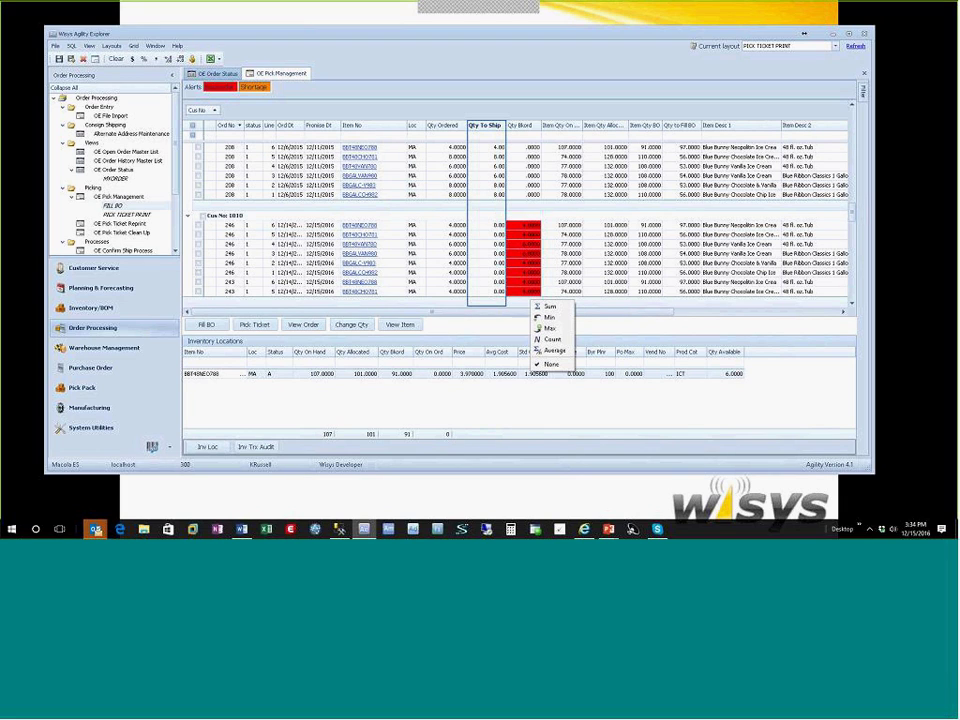
{"action": "left_click", "coordinate": [561, 308]}
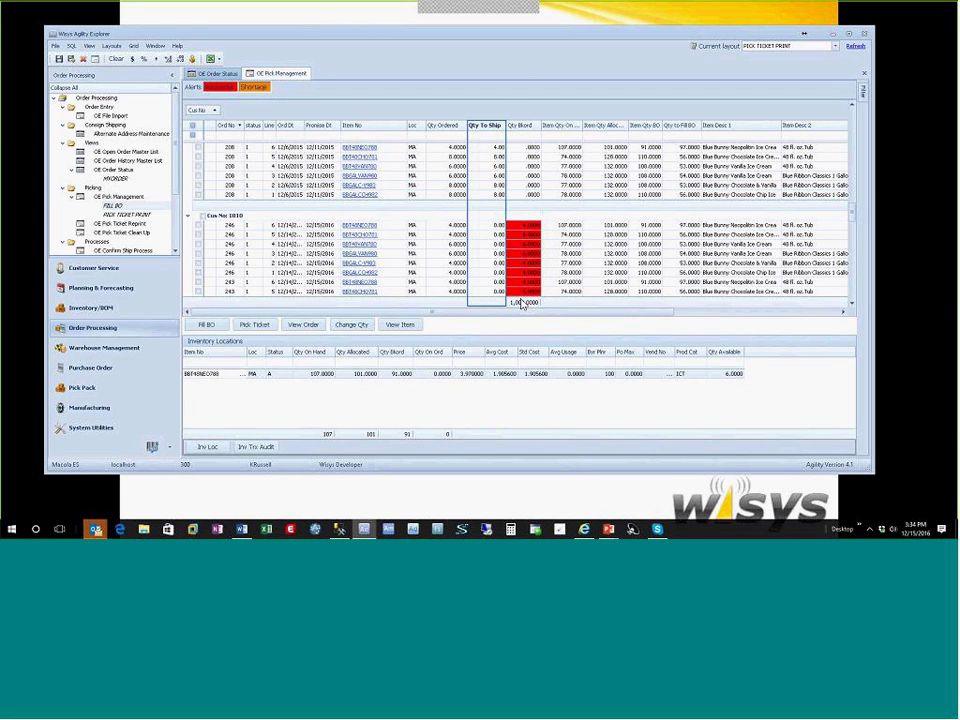
Add a Count of Ord No to the customer group footer.
{"action": "left_click_drag", "start_coordinate": [856, 213], "coordinate": [852, 160]}
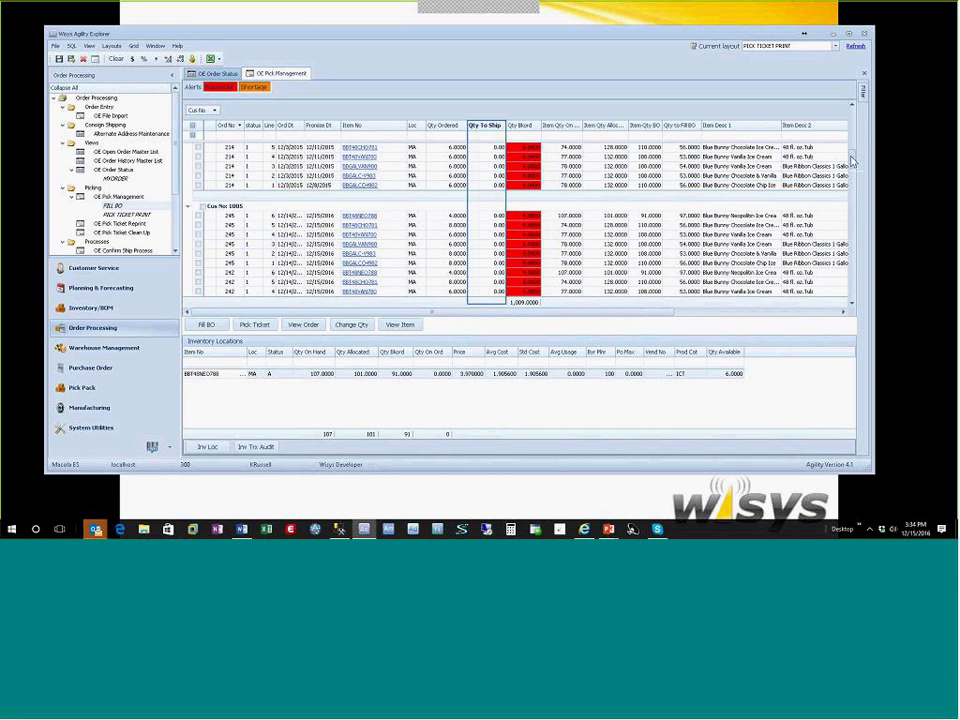
{"action": "right_click", "coordinate": [230, 196]}
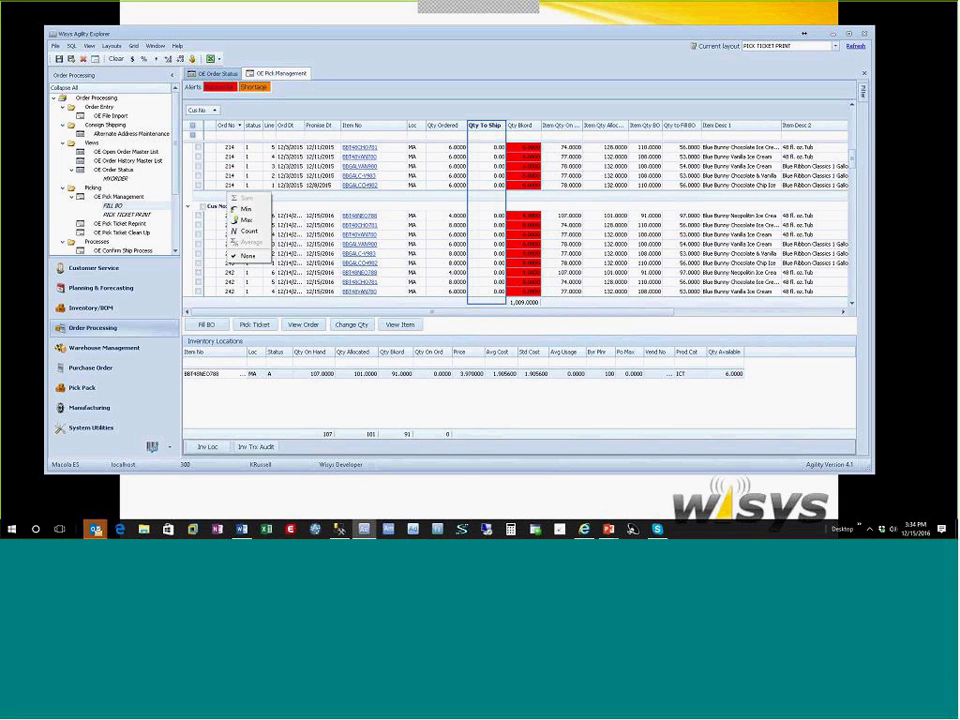
{"action": "left_click", "coordinate": [250, 232]}
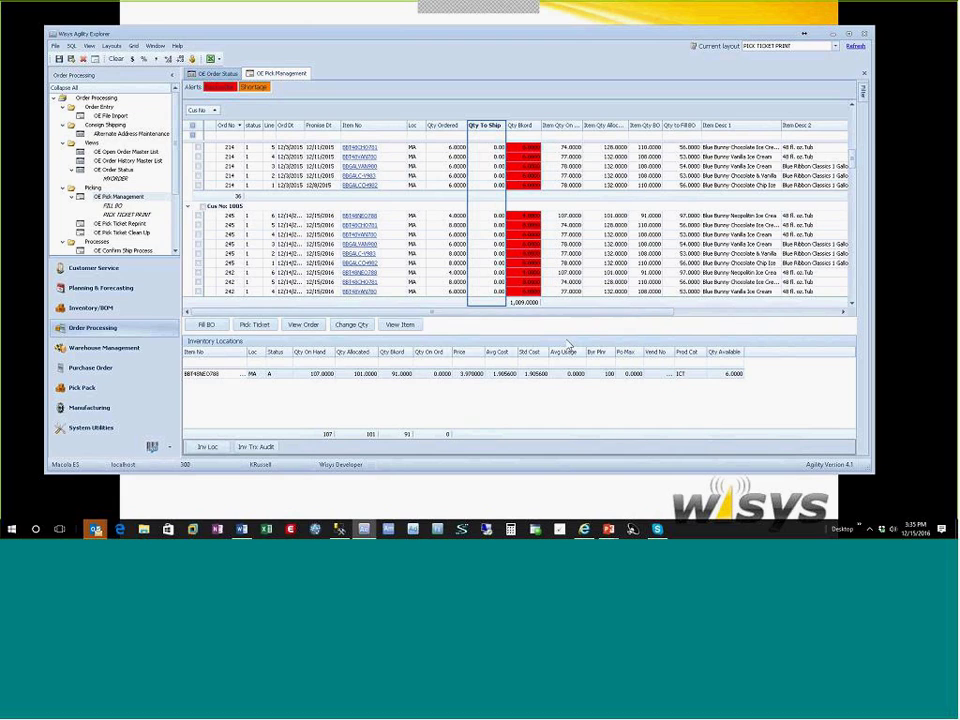
Open the multi-level inventory view of item BBT48NEO788 from the second customer group, examine its accumulators and inventory location, and close it.
{"action": "left_click", "coordinate": [374, 218]}
{"action": "left_click", "coordinate": [374, 218]}
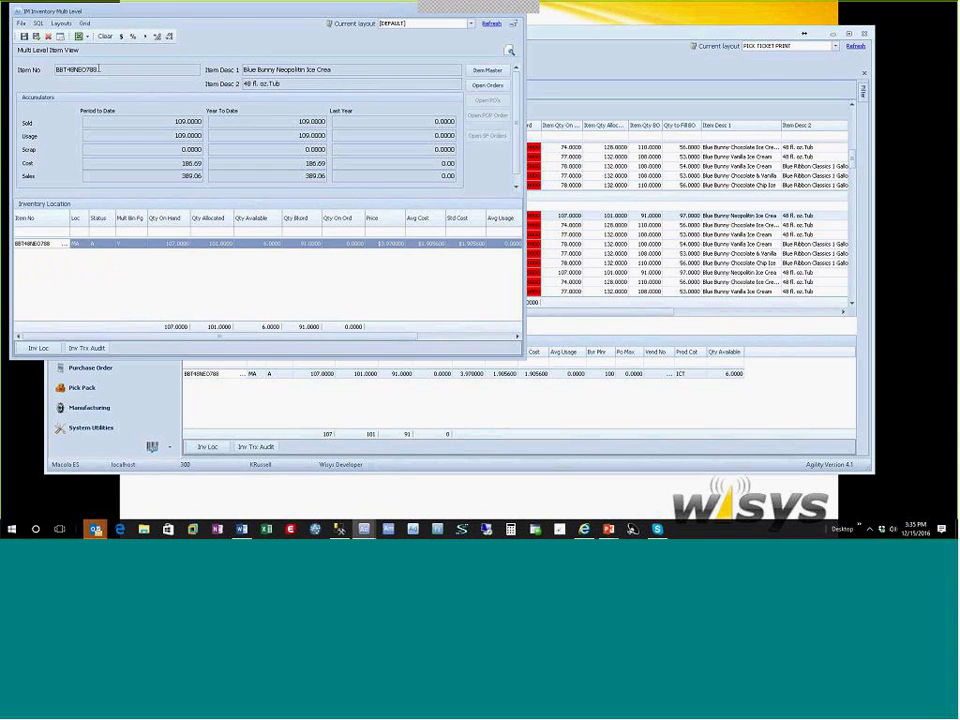
{"action": "left_click_drag", "start_coordinate": [178, 14], "coordinate": [273, 99]}
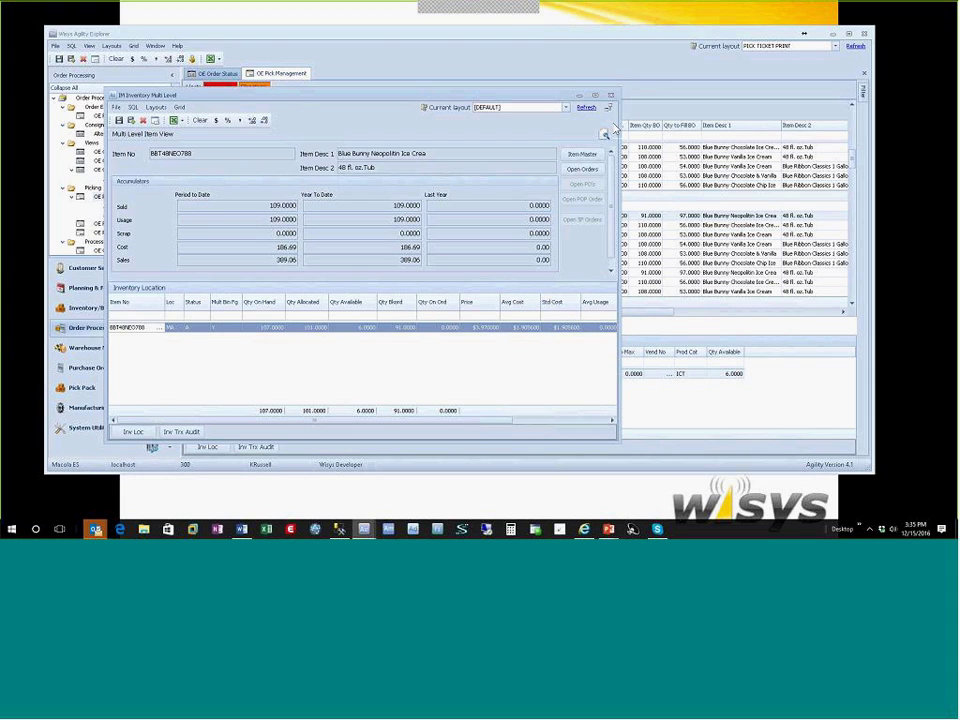
{"action": "left_click", "coordinate": [612, 95]}
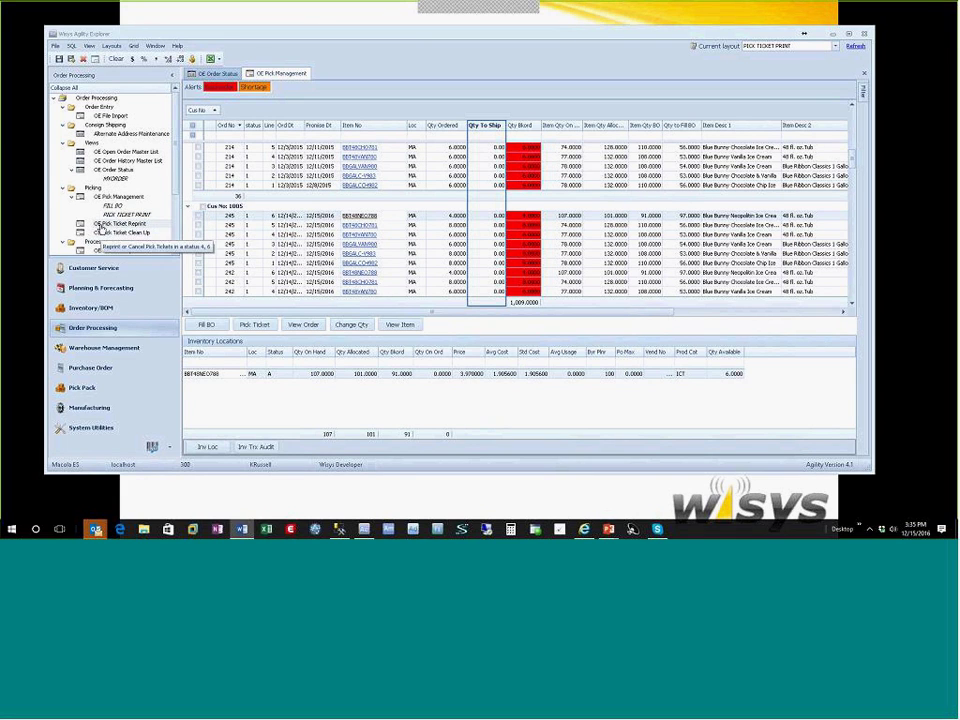
Load OE Pick Ticket Reprint for all request dates at location MA and look through the pick ticket lines to the end.
{"action": "double_click", "coordinate": [131, 224]}
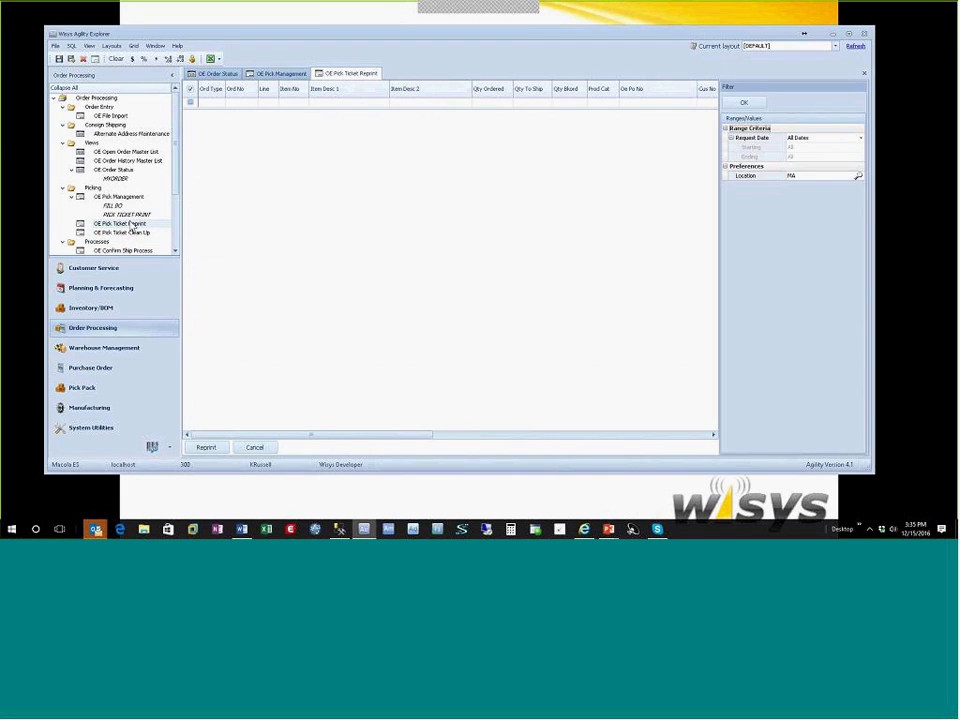
{"action": "left_click", "coordinate": [743, 102]}
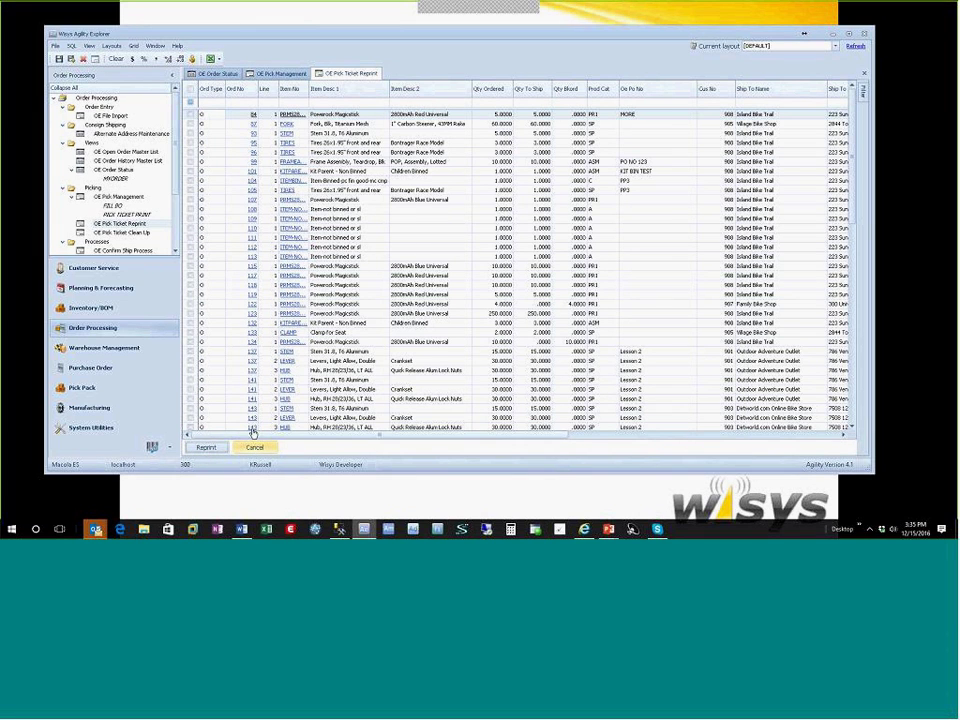
{"action": "scroll", "coordinate": [233, 340], "scroll_direction": "down", "scroll_amount": 12}
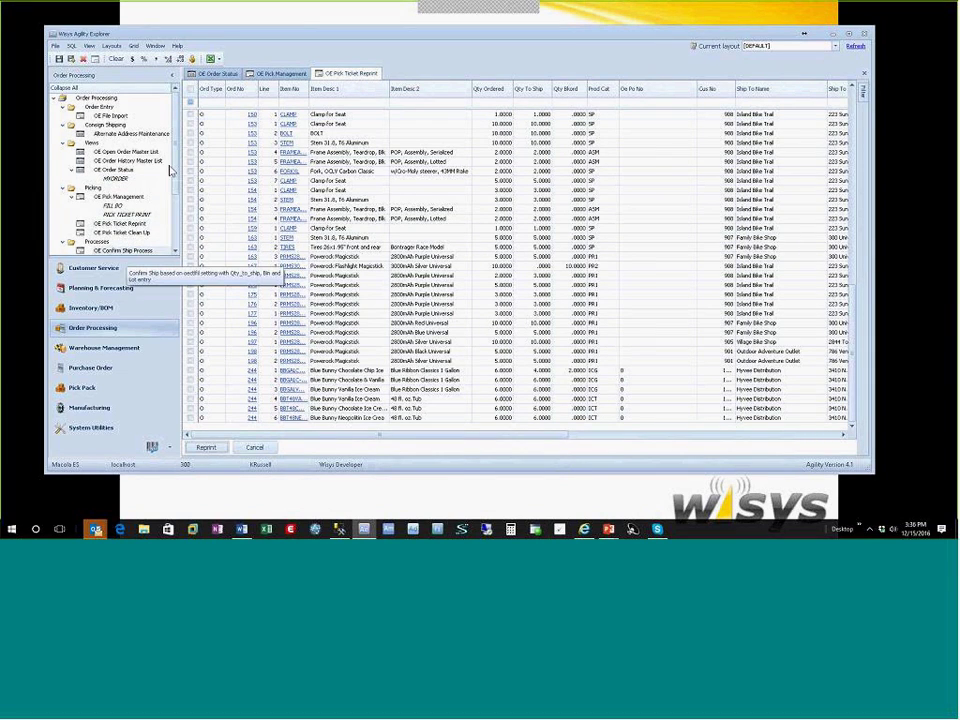
Load OE Confirm Ship Process with Picked lines for all orders and all customers.
{"action": "scroll", "coordinate": [178, 181], "scroll_direction": "down", "scroll_amount": 1}
{"action": "scroll", "coordinate": [178, 181], "scroll_direction": "down", "scroll_amount": 3}
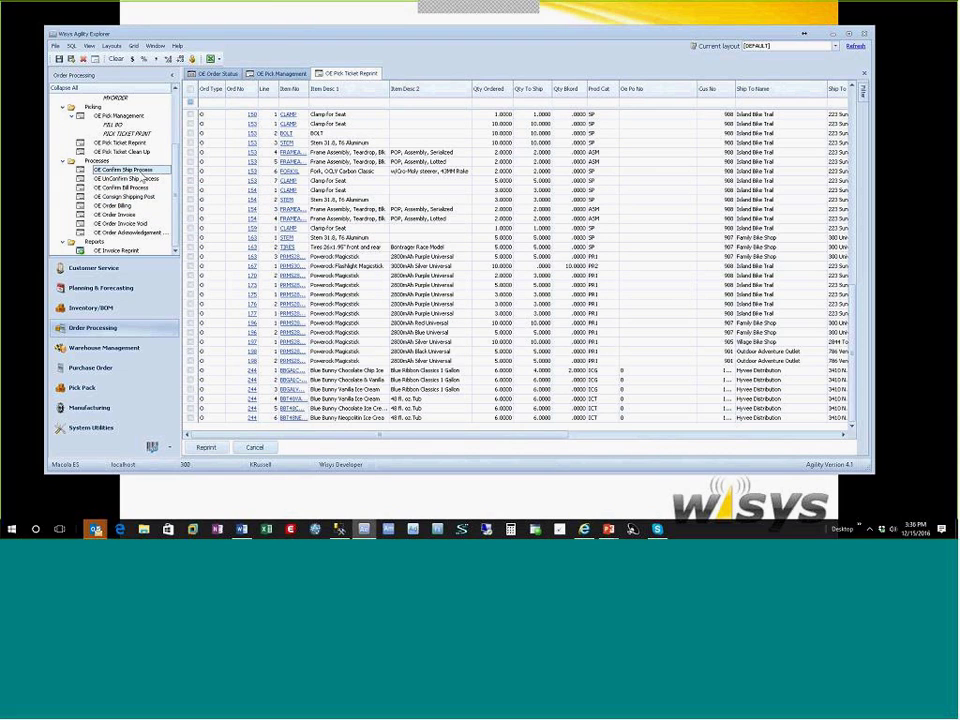
{"action": "double_click", "coordinate": [128, 170]}
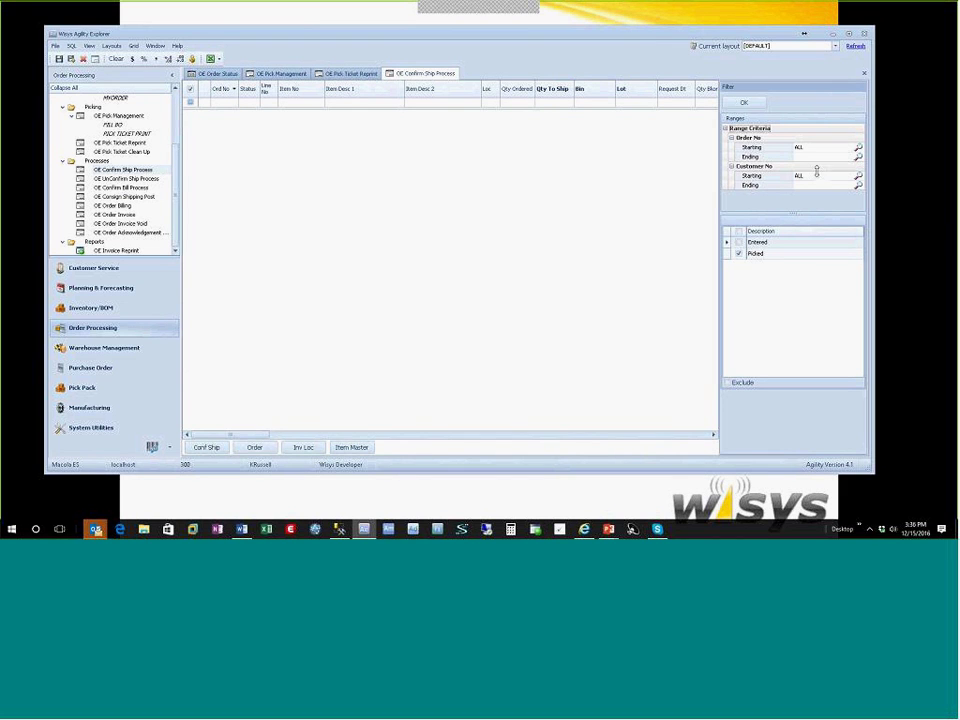
{"action": "left_click", "coordinate": [745, 103]}
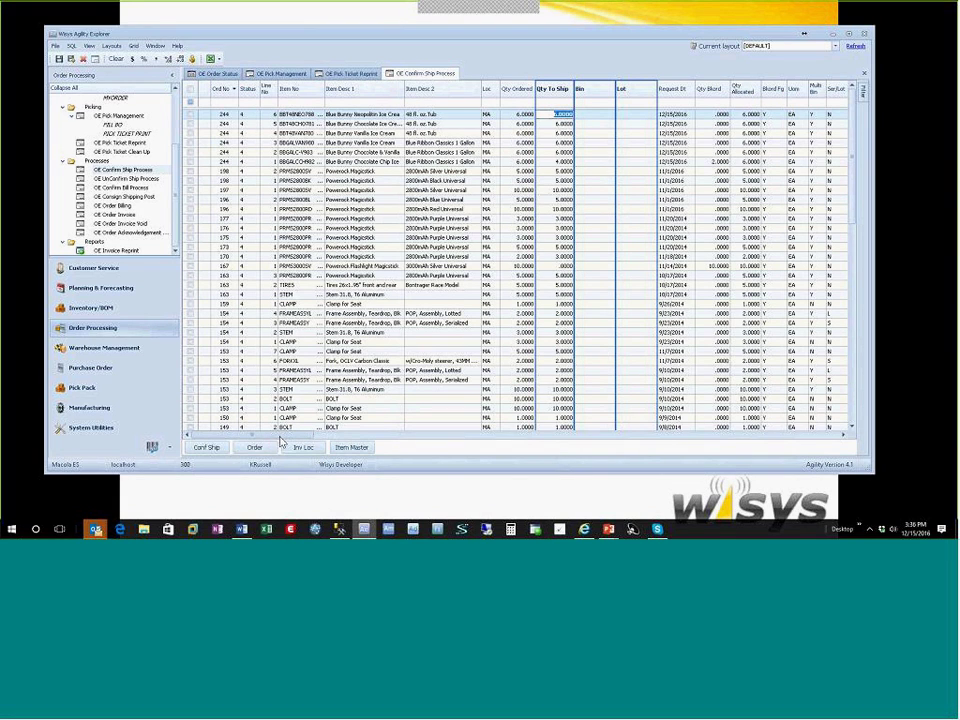
Confirm shipment of the two Clamp for Seat lines requested 9/10/2014 and 9/9/2014, and acknowledge the processing result.
{"action": "left_click", "coordinate": [197, 93]}
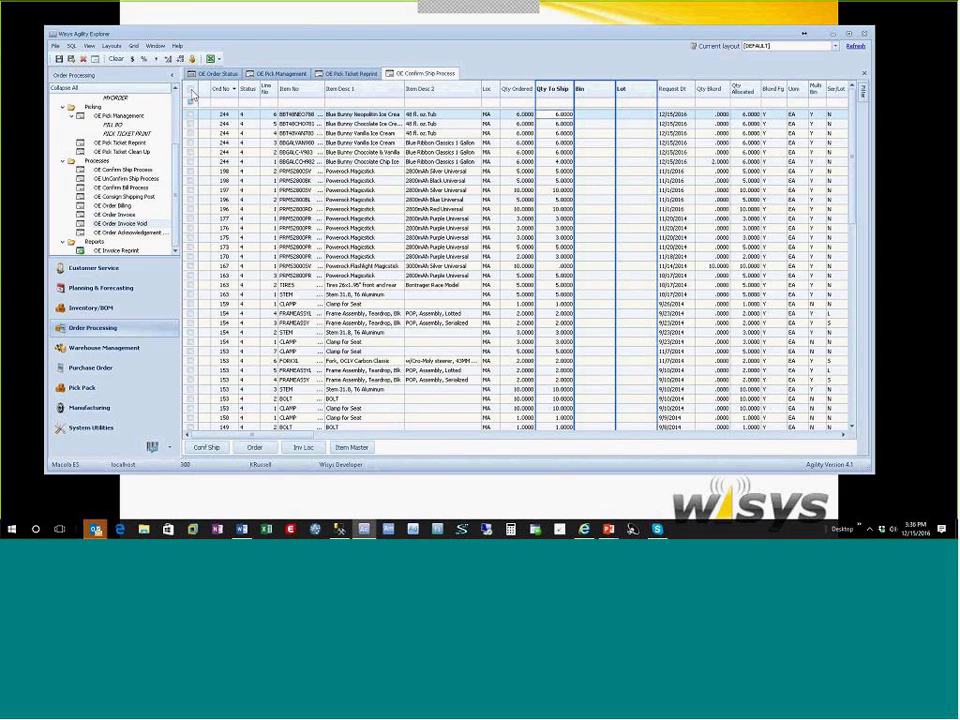
{"action": "left_click", "coordinate": [190, 408]}
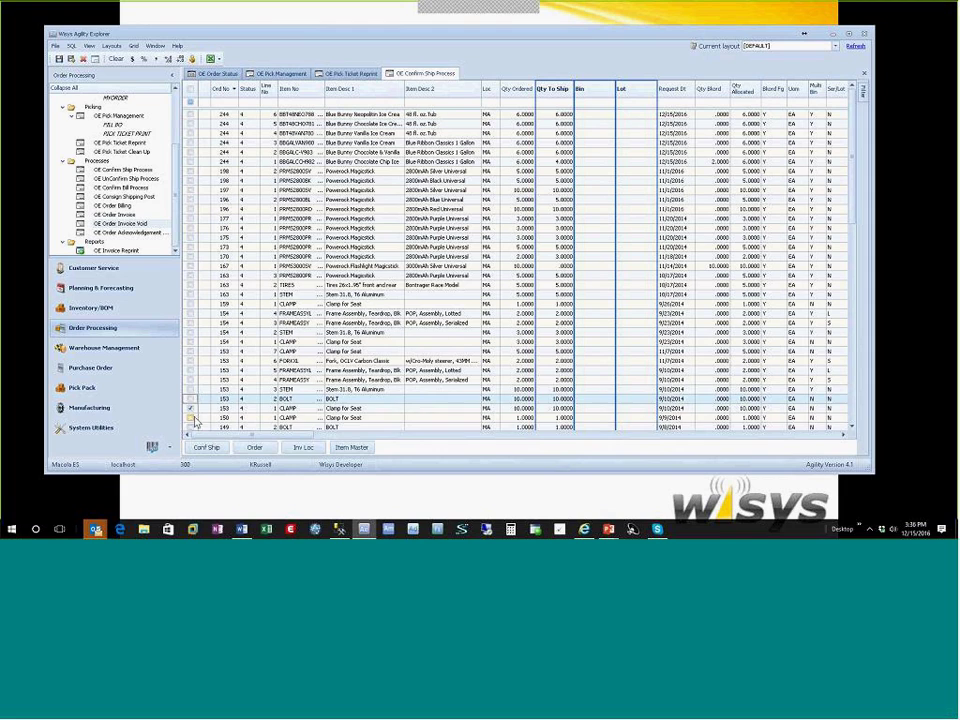
{"action": "left_click", "coordinate": [190, 417]}
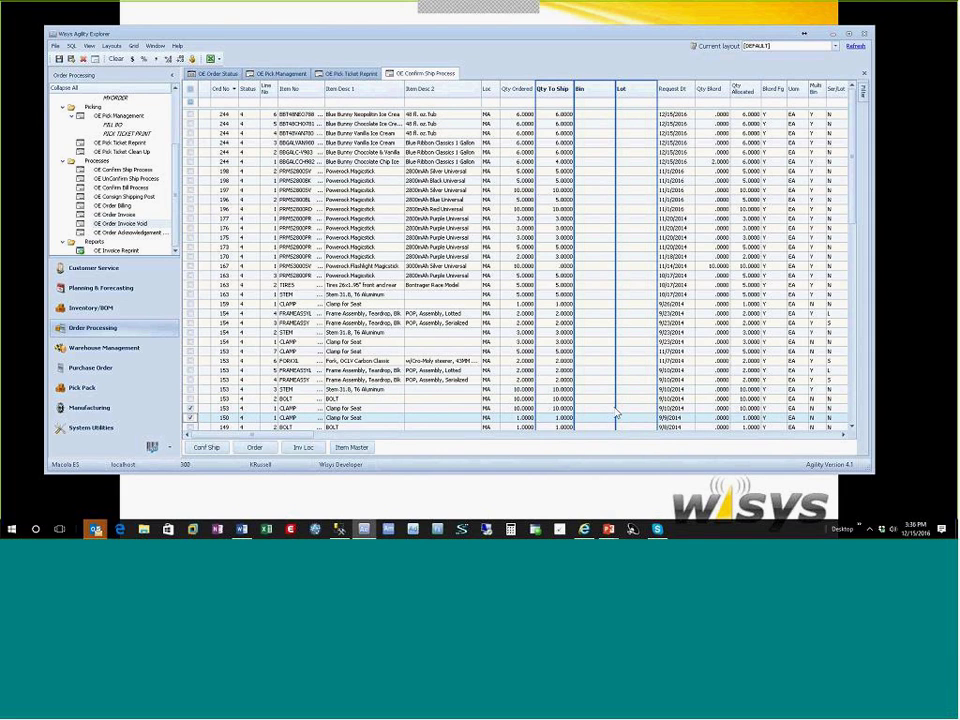
{"action": "left_click", "coordinate": [200, 449]}
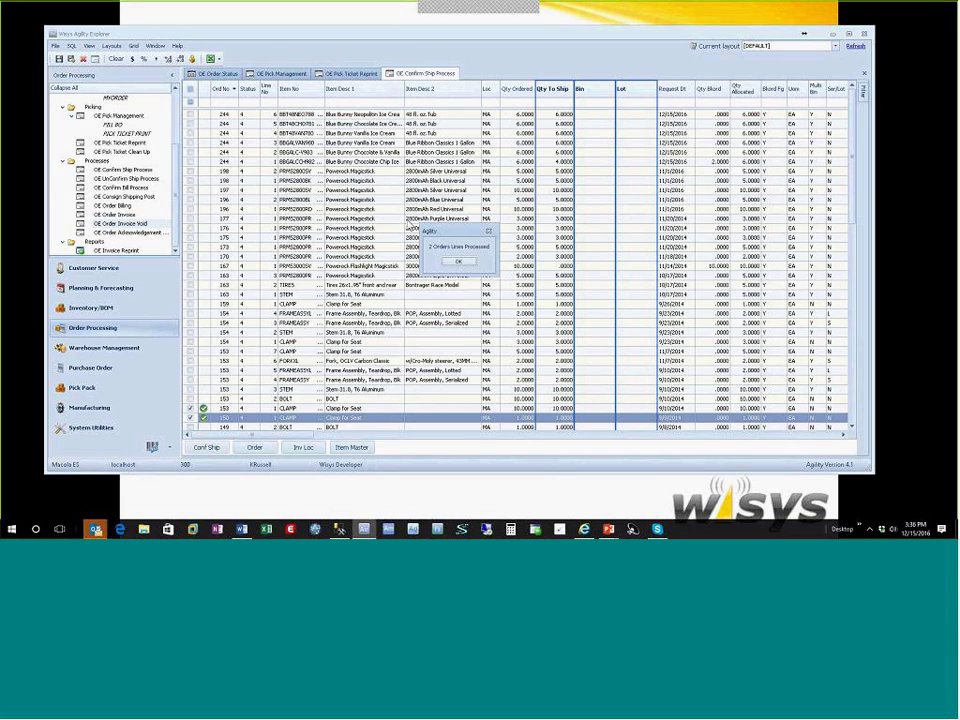
{"action": "left_click", "coordinate": [466, 264]}
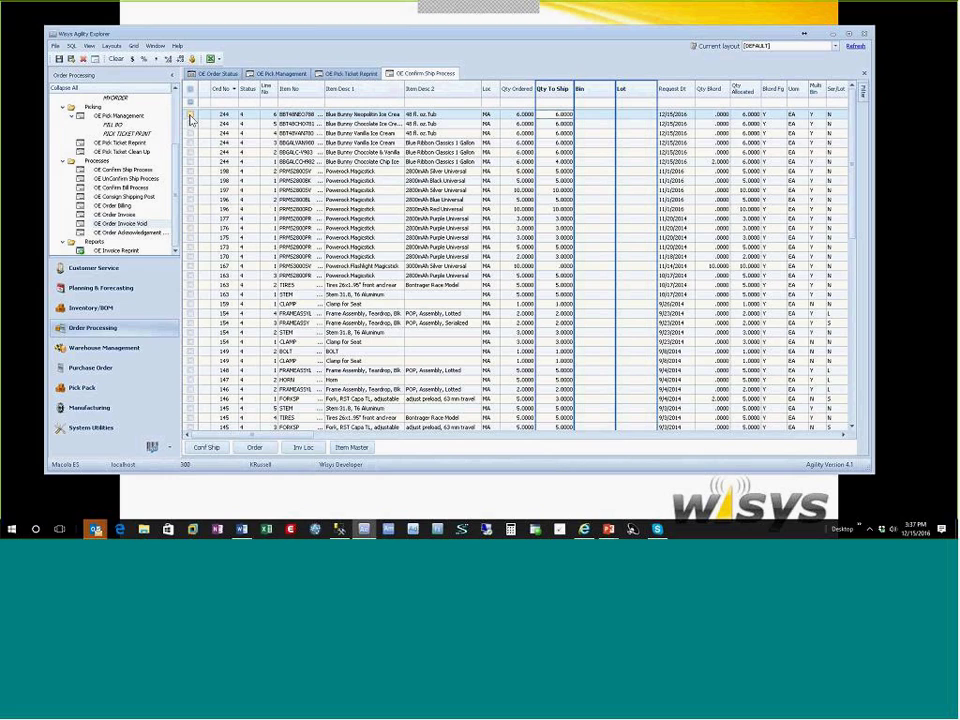
Widen the Item No column and enter bin FR201 for the first order's three 48 fl. oz. Tub ice cream lines.
{"action": "left_click", "coordinate": [600, 119]}
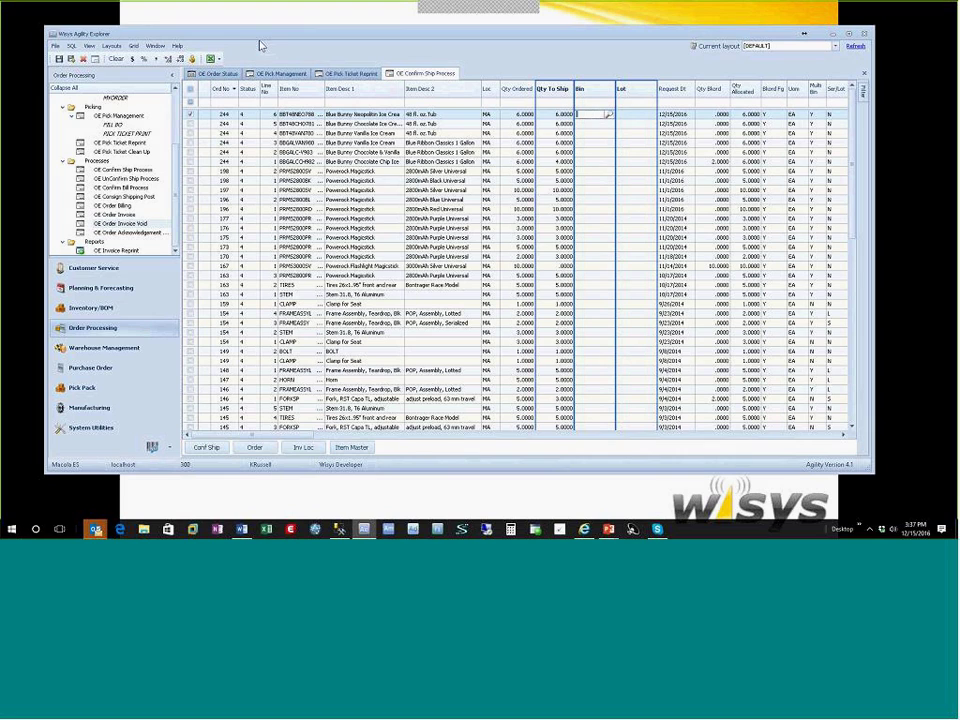
{"action": "left_click_drag", "start_coordinate": [324, 92], "coordinate": [332, 90]}
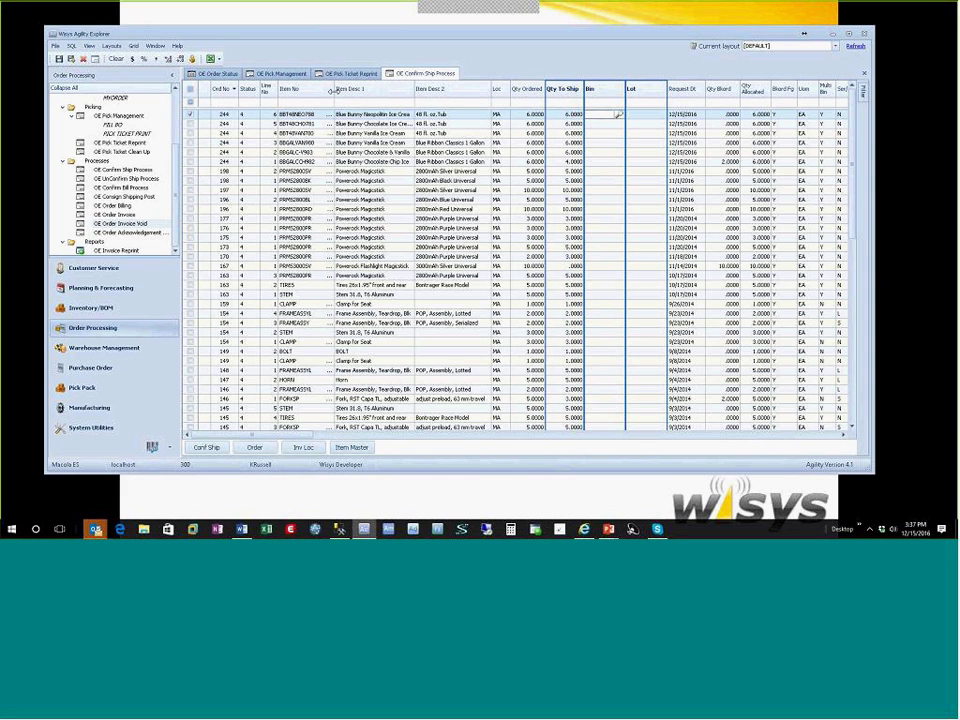
{"action": "key", "text": "Return"}
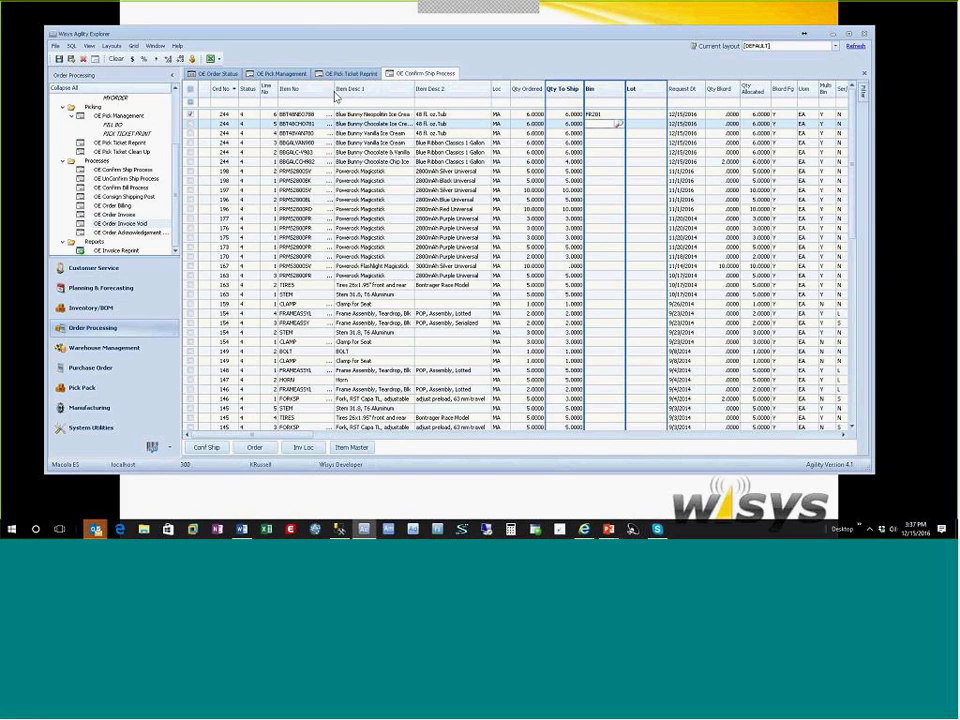
{"action": "type", "text": "FR201"}
{"action": "key", "text": "Down"}
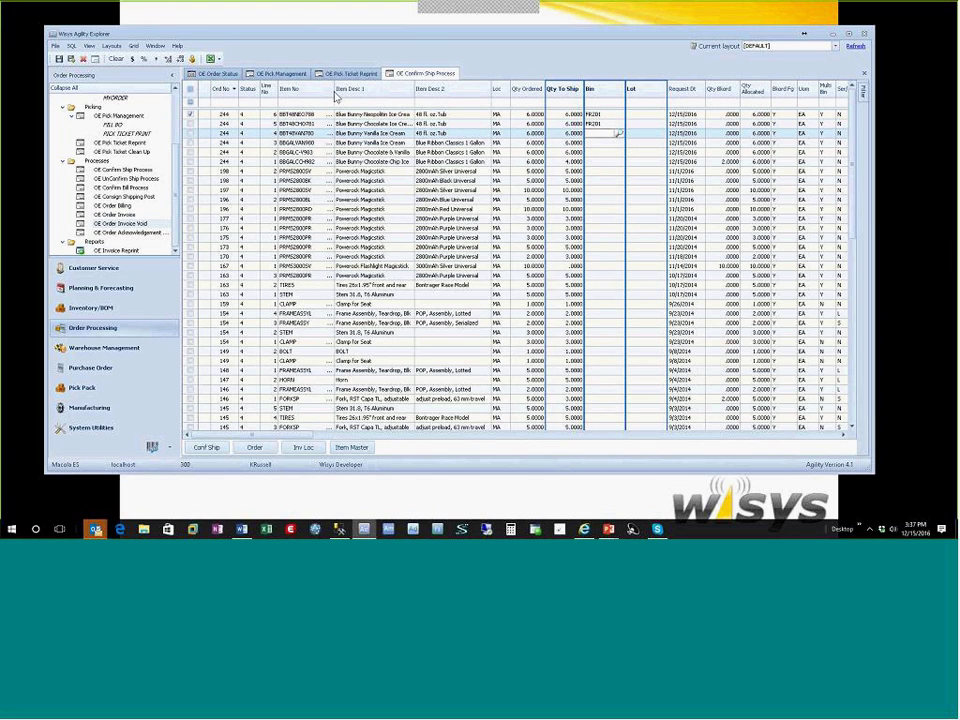
{"action": "type", "text": "FR201"}
Select the remaining 48 fl. oz. Tub lines with bins entered, confirm shipment of all three, and acknowledge the processing result.
{"action": "left_click", "coordinate": [190, 124]}
{"action": "left_click", "coordinate": [190, 133]}
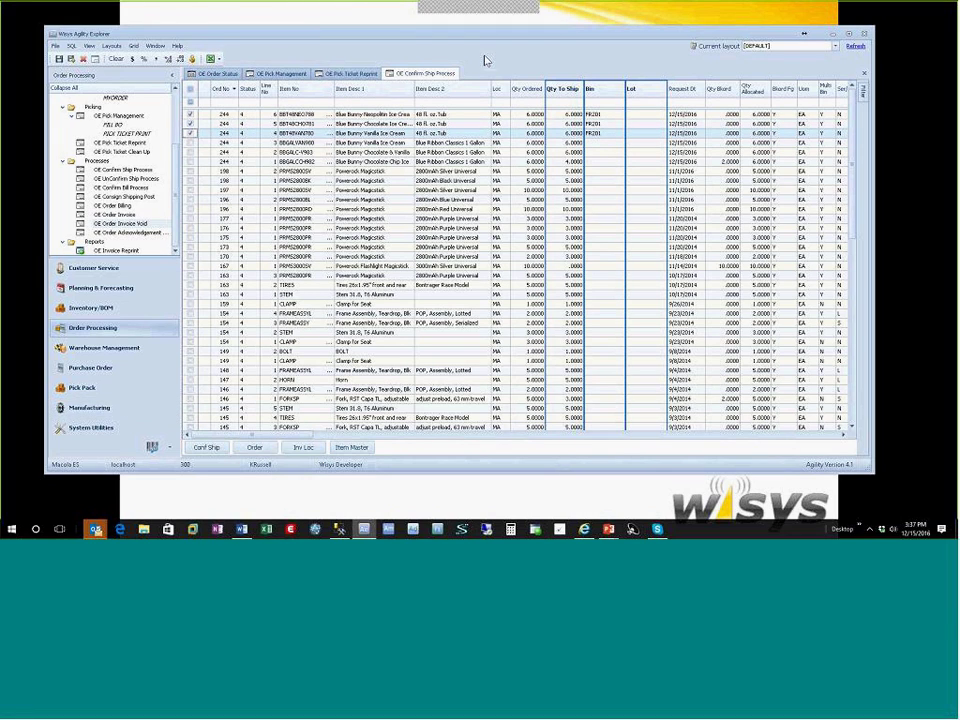
{"action": "left_click", "coordinate": [209, 447]}
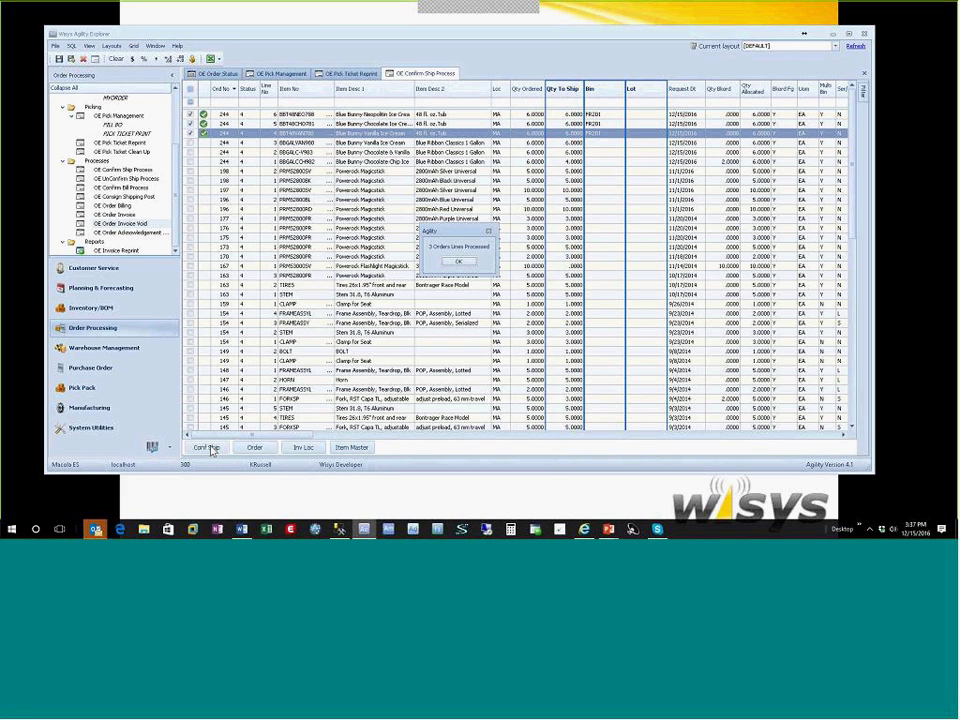
{"action": "left_click", "coordinate": [472, 264]}
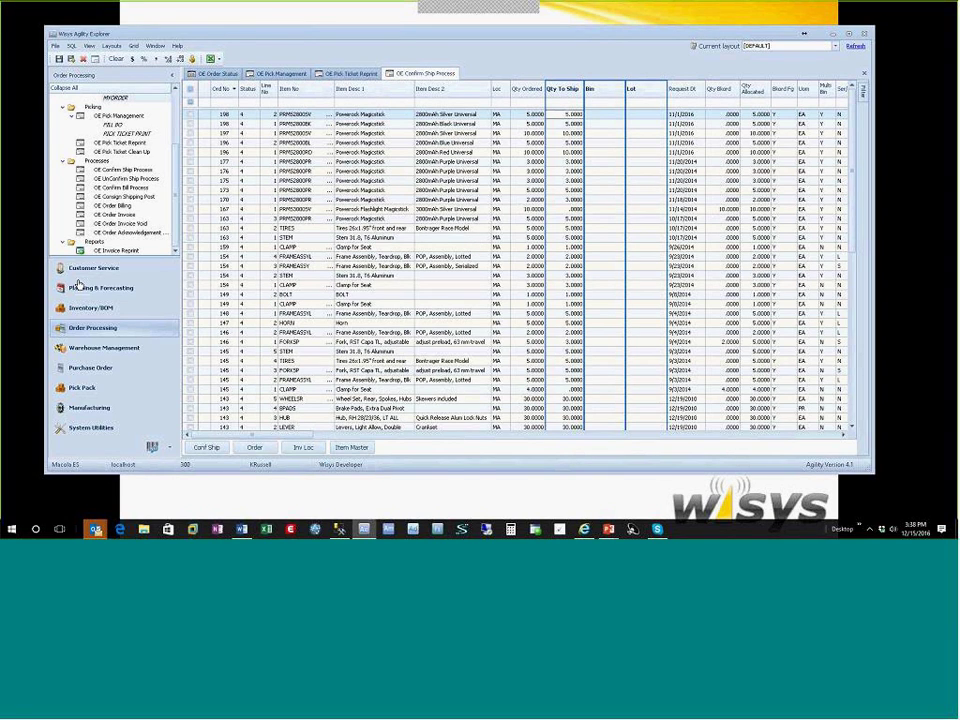
In OE Order Billing, set the first Island Bike Trail order's Frt Amt to 1.00, Misc Amt to 0.50 and Cmt 1 to COMMENTTS.
{"action": "double_click", "coordinate": [111, 208]}
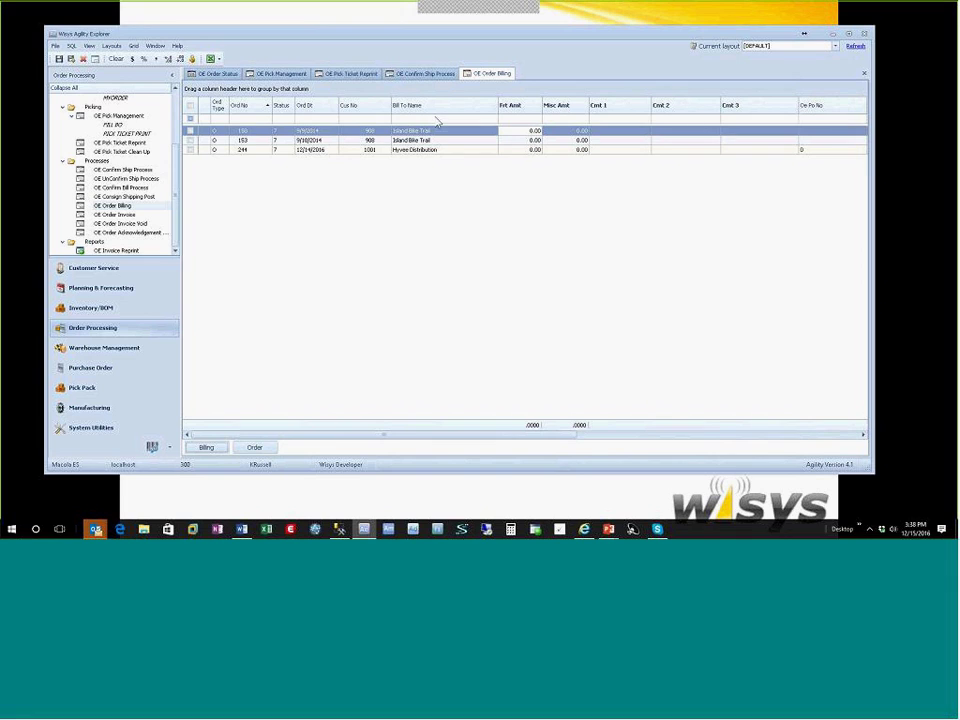
{"action": "left_click", "coordinate": [518, 131]}
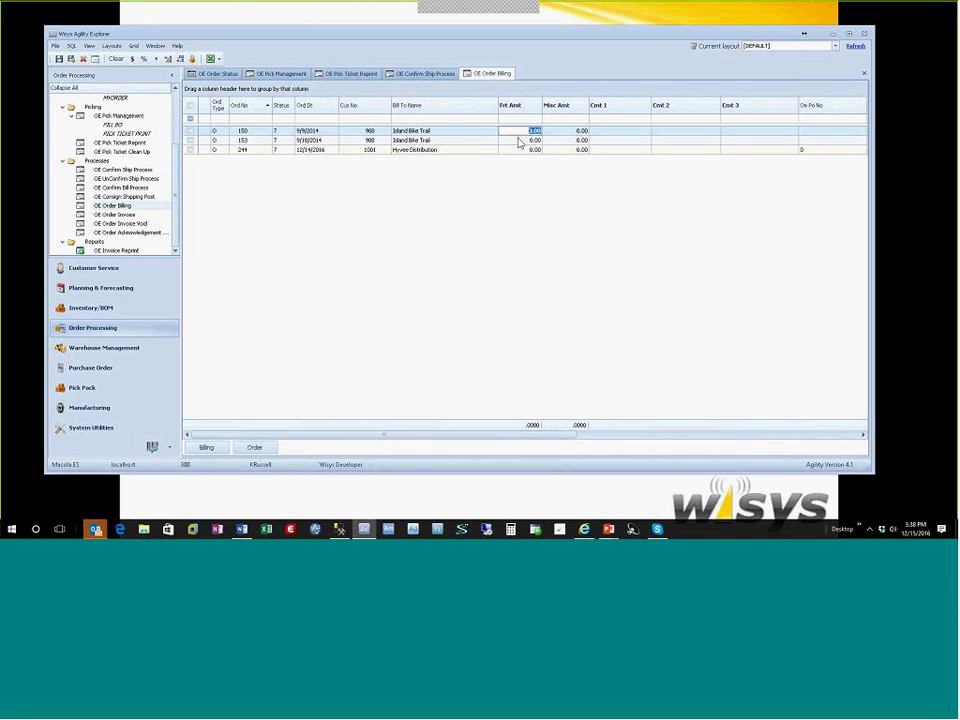
{"action": "type", "text": "1"}
{"action": "left_click", "coordinate": [581, 131]}
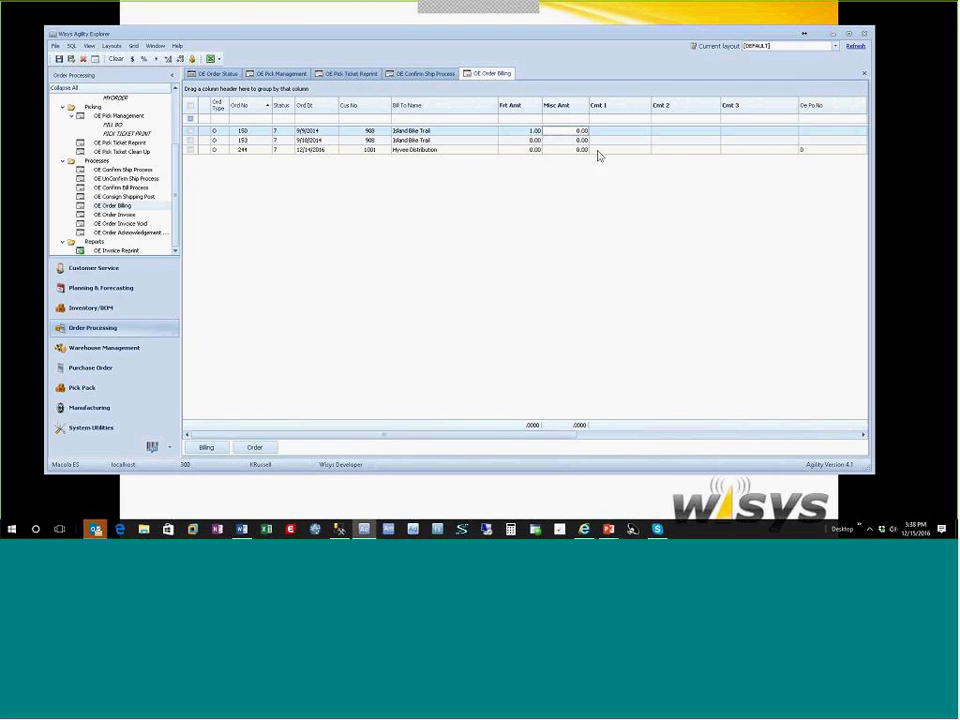
{"action": "type", "text": ".53"}
{"action": "left_click", "coordinate": [619, 132]}
{"action": "type", "text": "COMMENTS"}
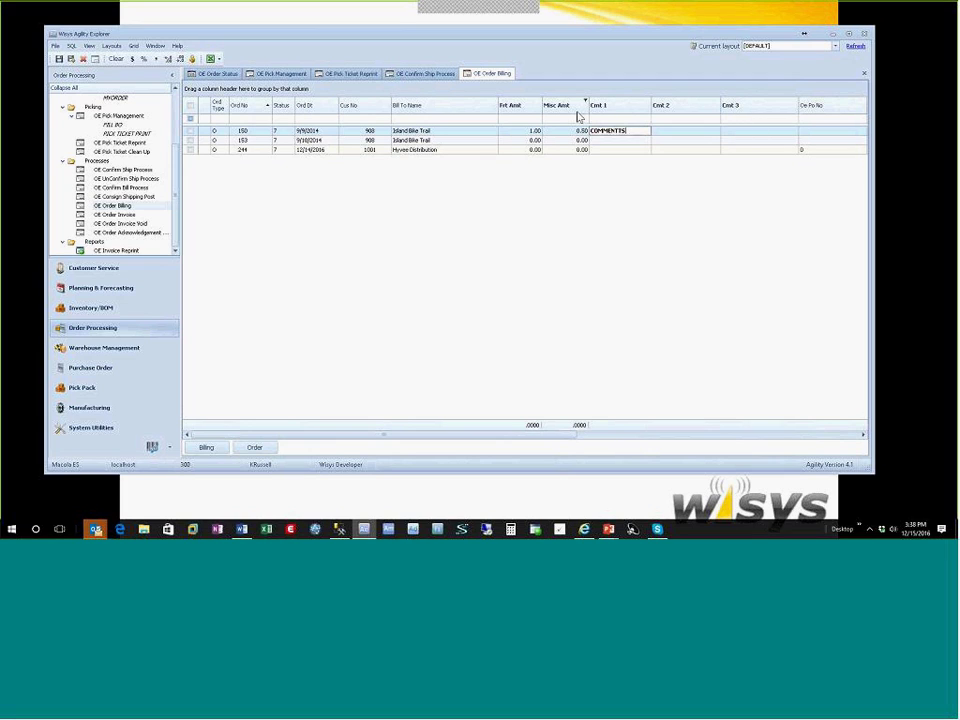
Select only the Island Bike Trail order dated 9/9/2014 and bill it with the invoice option set to No.
{"action": "left_click", "coordinate": [190, 105]}
{"action": "left_click", "coordinate": [212, 448]}
{"action": "left_click", "coordinate": [190, 149]}
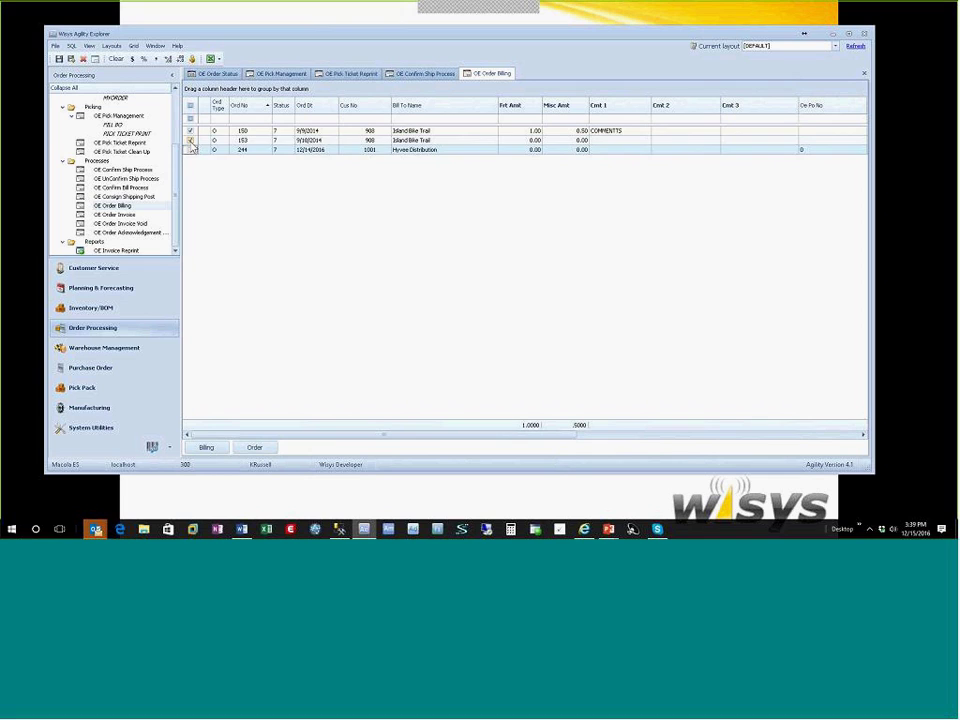
{"action": "left_click", "coordinate": [190, 140]}
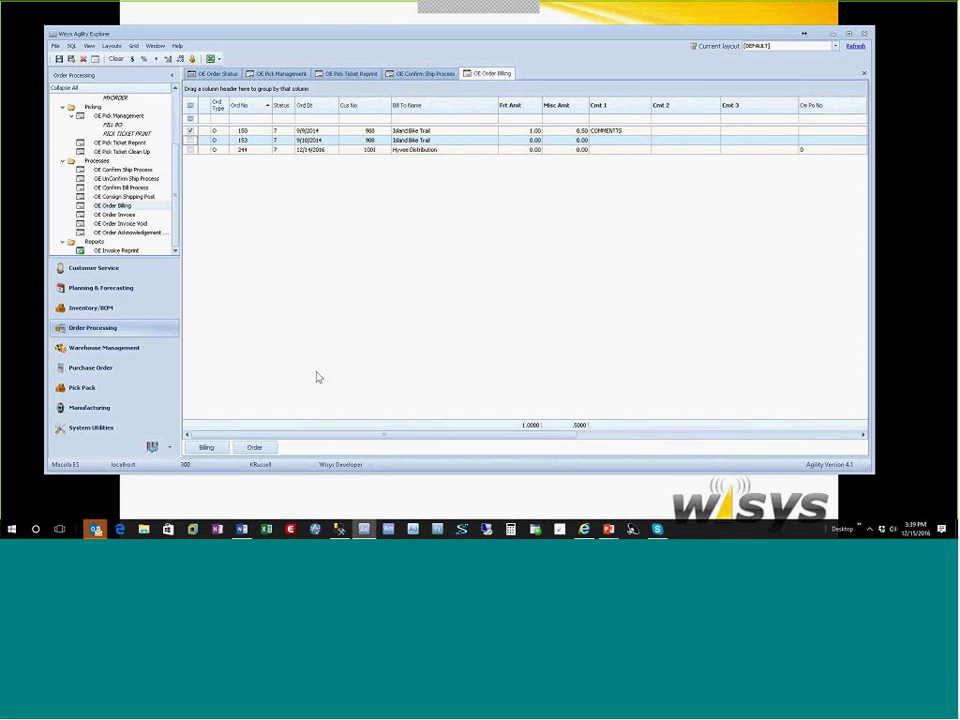
{"action": "left_click", "coordinate": [210, 448]}
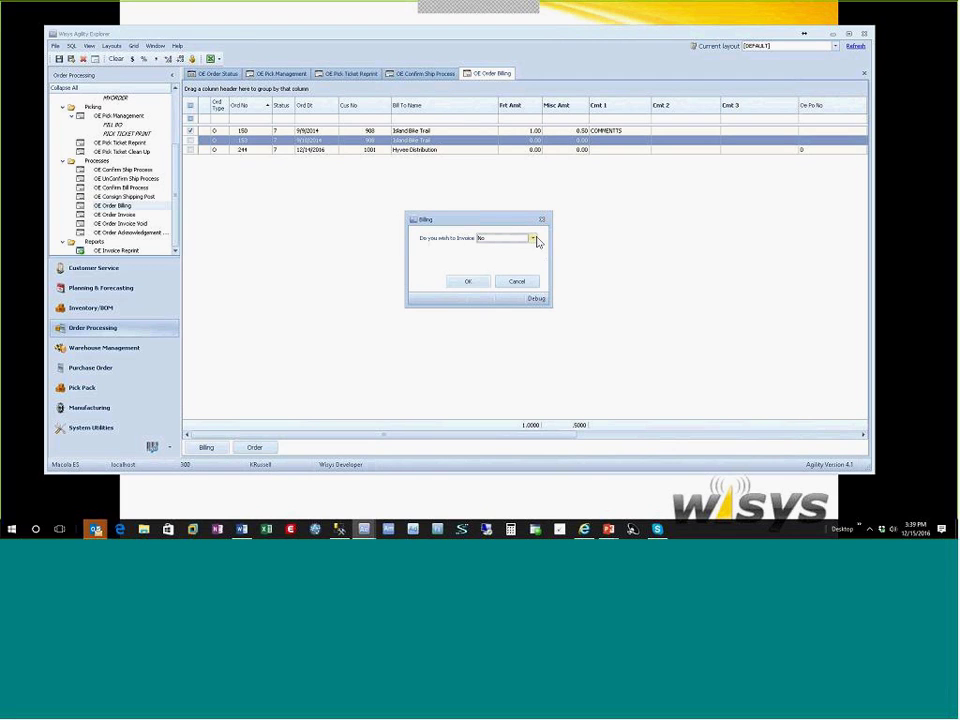
{"action": "left_click", "coordinate": [469, 282]}
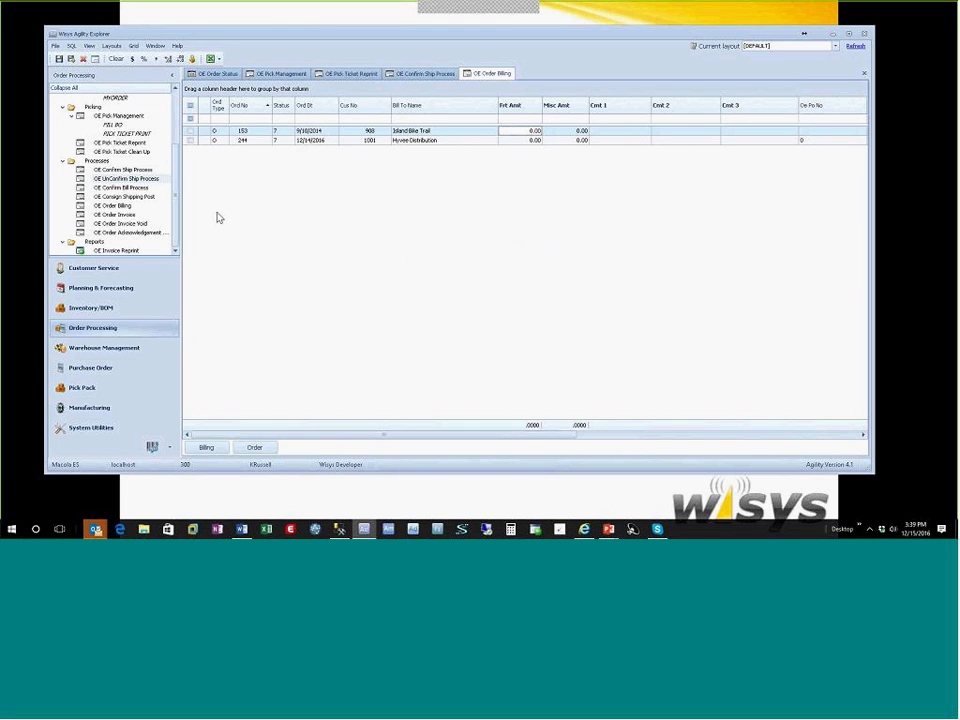
In OE Order Invoice, invoice all orders in the O Order type group, closing the invoice previews and acknowledging the message.
{"action": "double_click", "coordinate": [110, 217]}
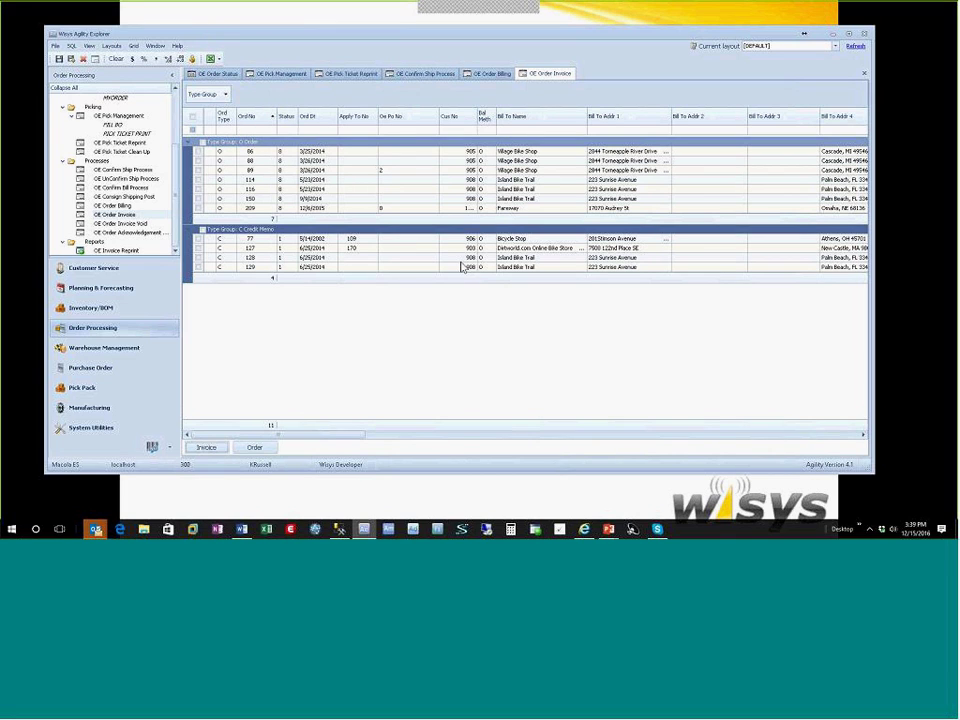
{"action": "left_click", "coordinate": [203, 144]}
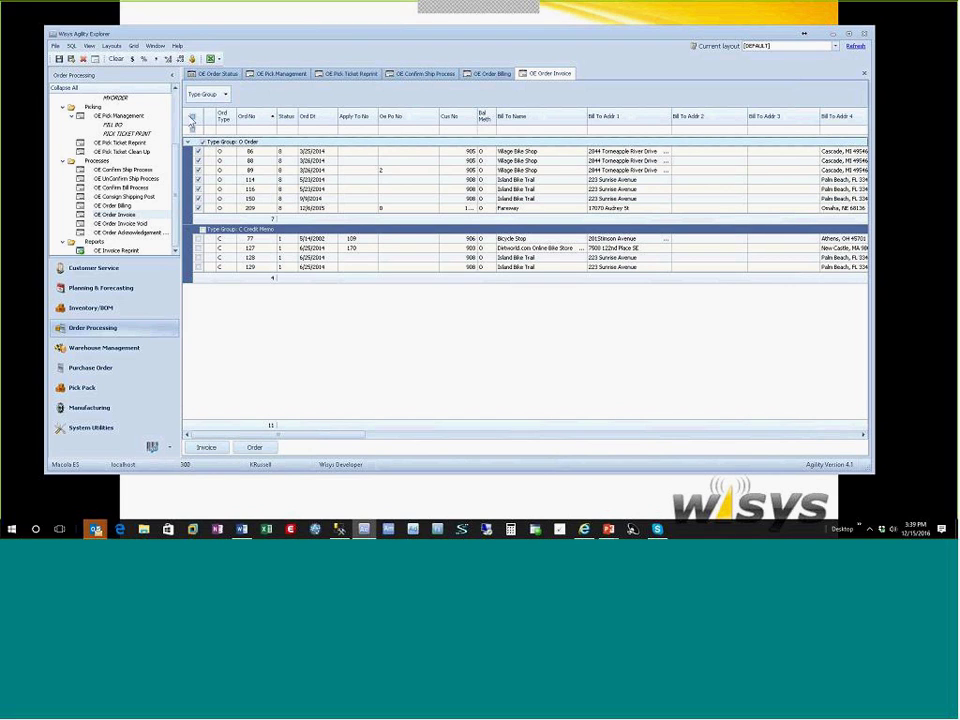
{"action": "left_click", "coordinate": [210, 449]}
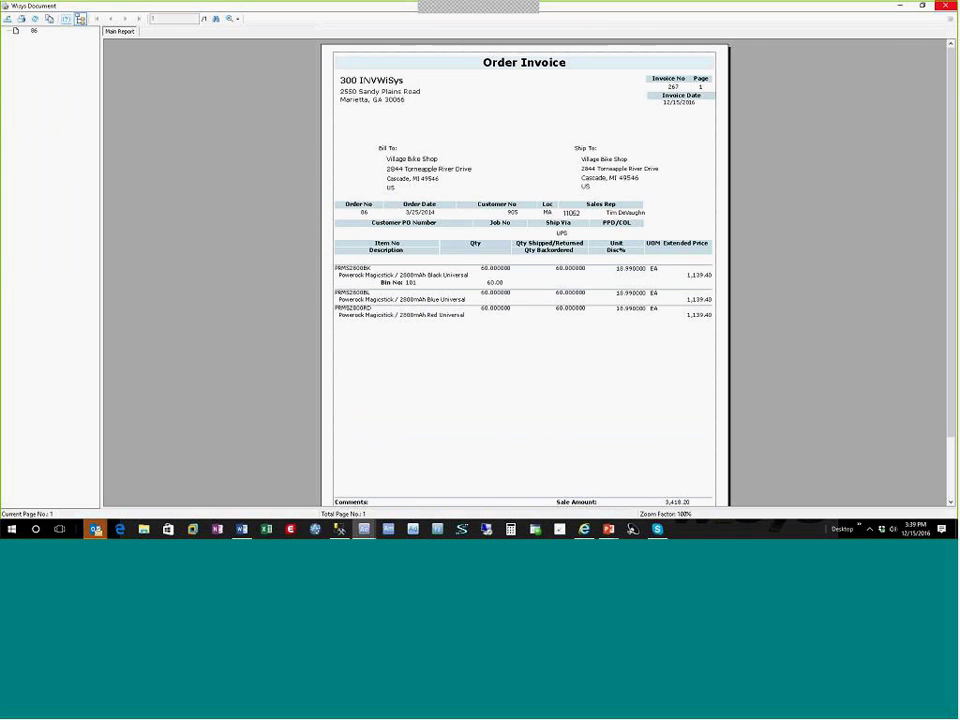
{"action": "left_click", "coordinate": [952, 6]}
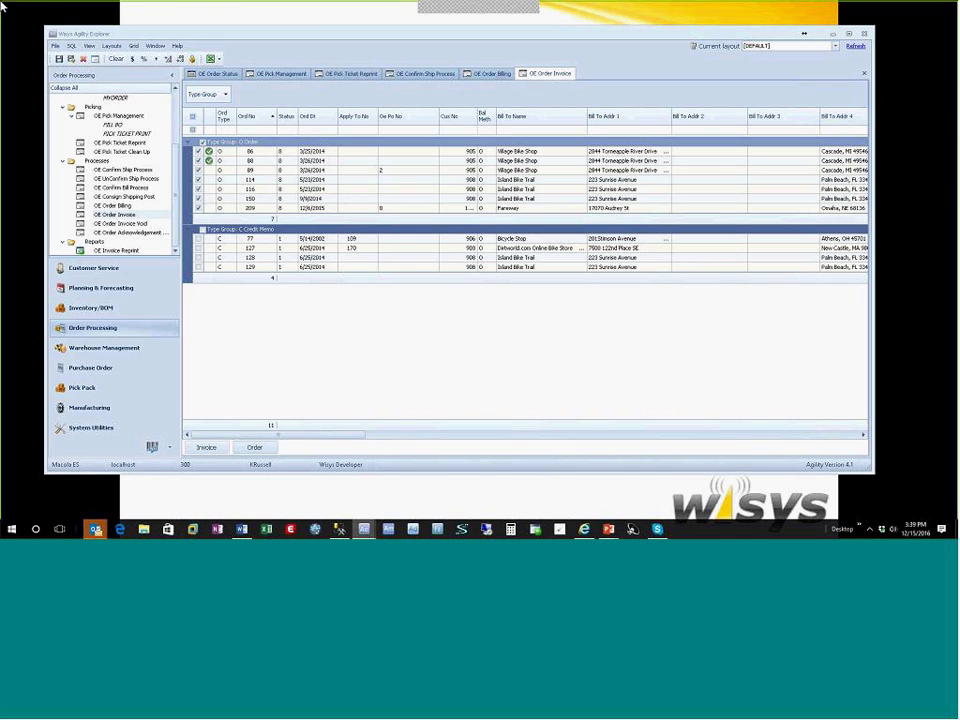
{"action": "left_click_drag", "start_coordinate": [127, 16], "coordinate": [367, 84]}
{"action": "left_click_drag", "start_coordinate": [596, 331], "coordinate": [831, 433]}
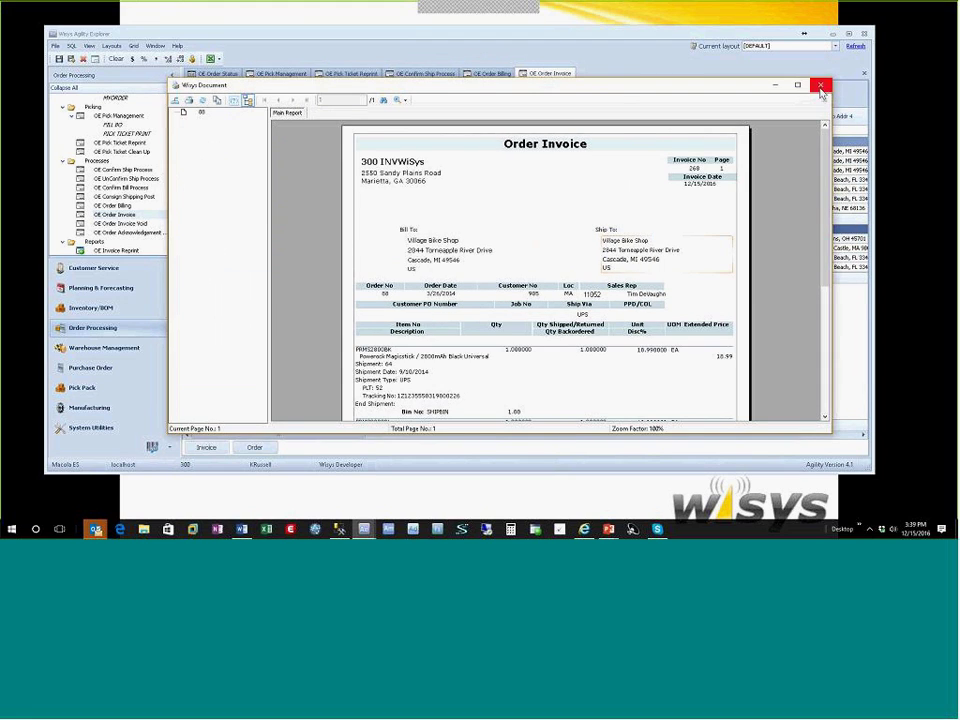
{"action": "left_click", "coordinate": [820, 84]}
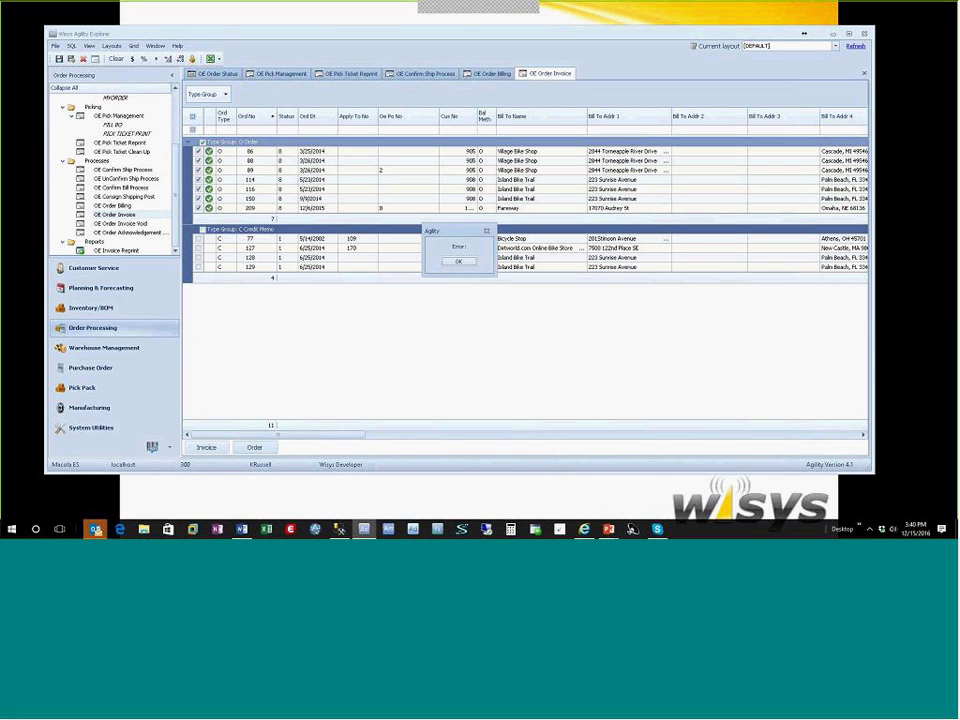
{"action": "left_click", "coordinate": [458, 261]}
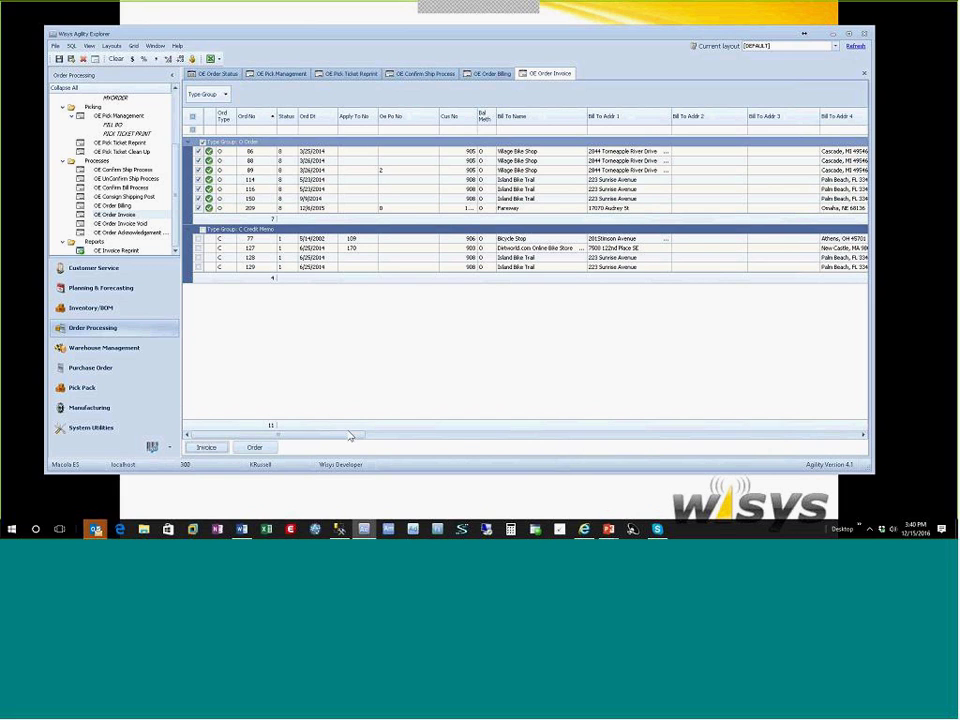
Examine the remaining columns of the OE Order Invoice grid and the additional fields available for column customization.
{"action": "left_click_drag", "start_coordinate": [358, 436], "coordinate": [855, 428]}
{"action": "left_click_drag", "start_coordinate": [788, 432], "coordinate": [323, 434]}
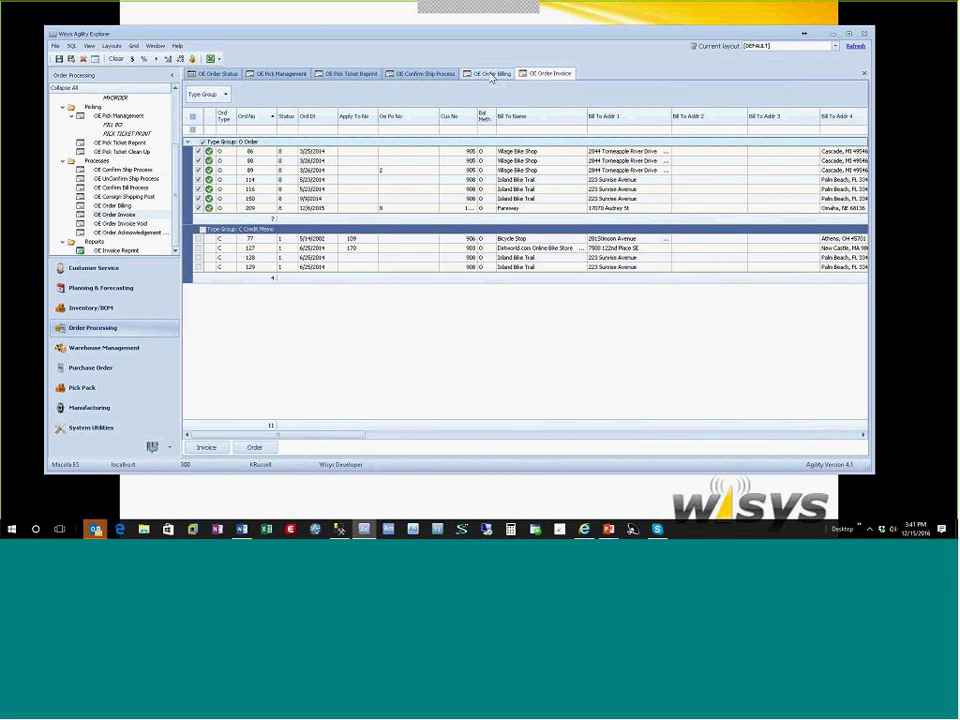
{"action": "right_click", "coordinate": [466, 121]}
{"action": "left_click", "coordinate": [536, 184]}
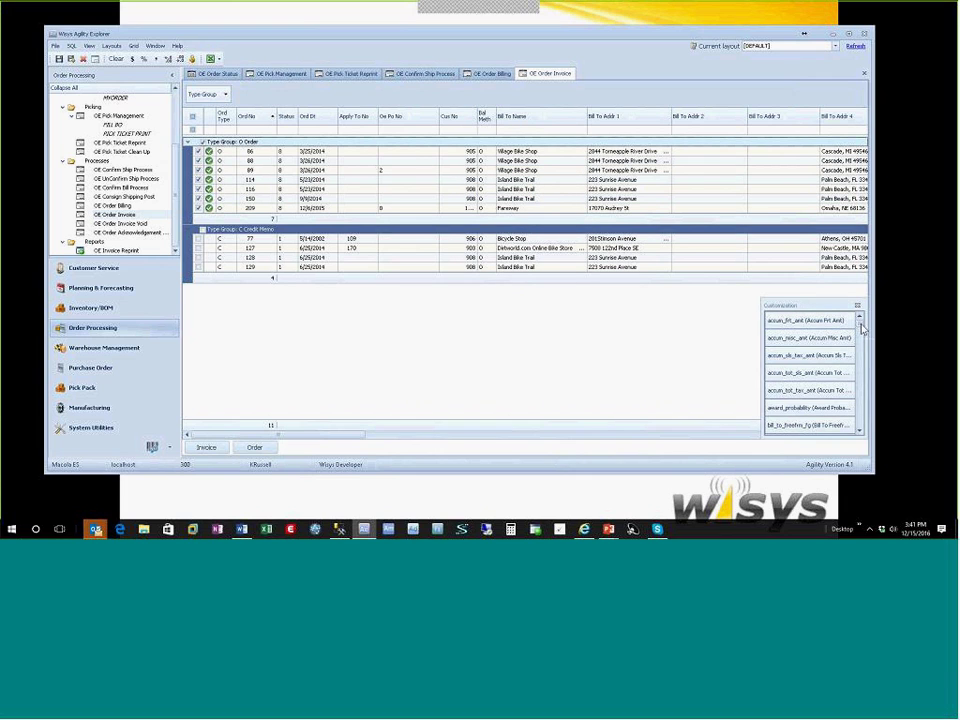
{"action": "left_click_drag", "start_coordinate": [859, 325], "coordinate": [855, 373]}
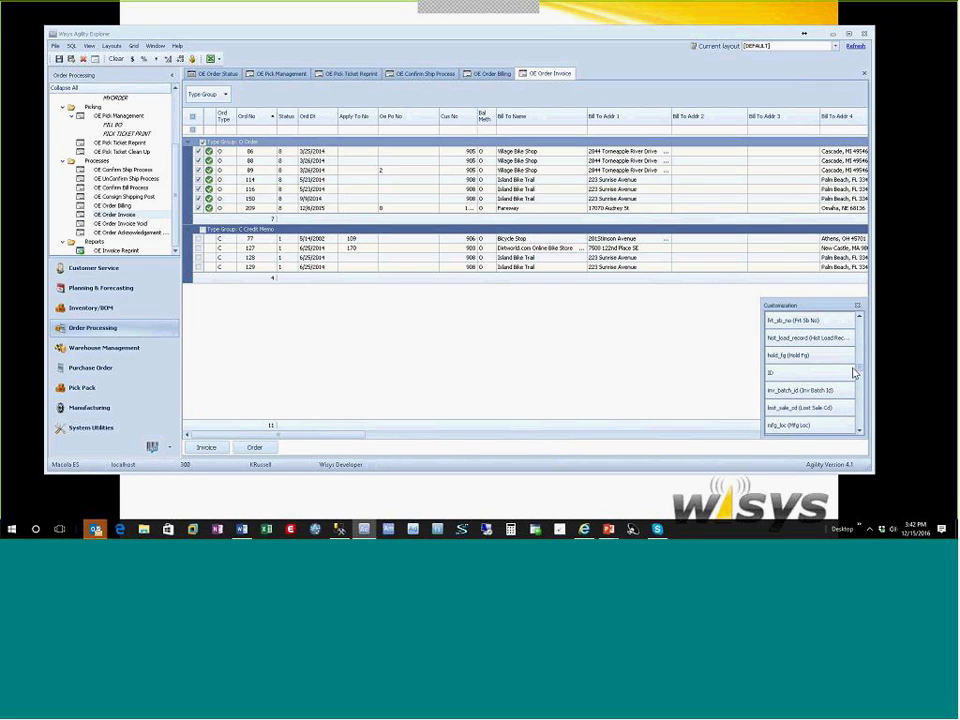
{"action": "scroll", "coordinate": [855, 373], "scroll_direction": "down", "scroll_amount": 1}
{"action": "left_click_drag", "start_coordinate": [855, 373], "coordinate": [856, 393]}
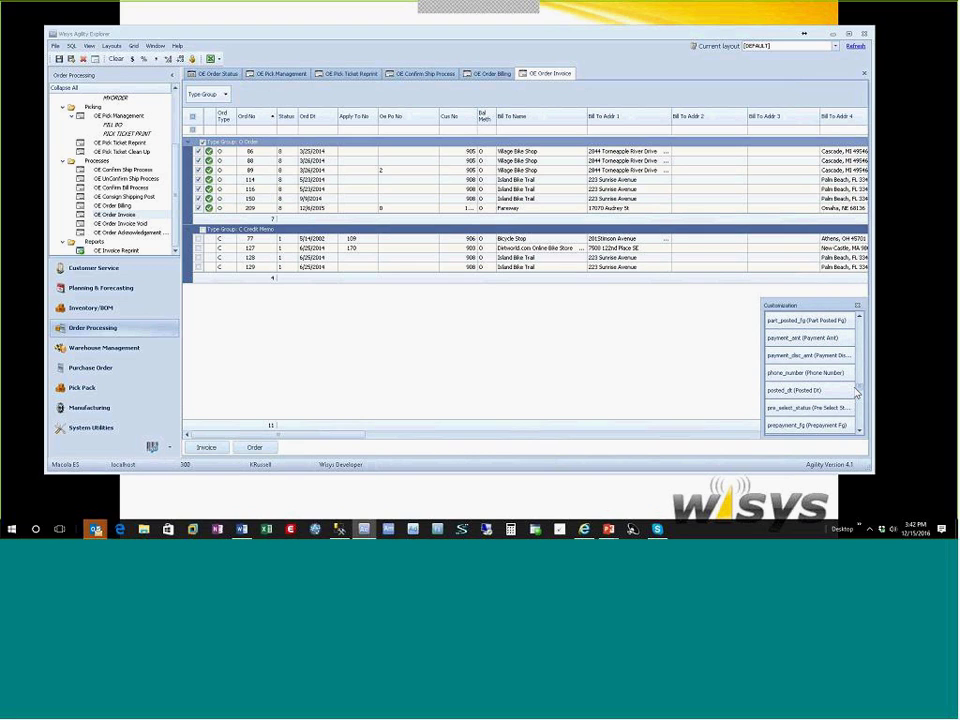
{"action": "left_click", "coordinate": [857, 306]}
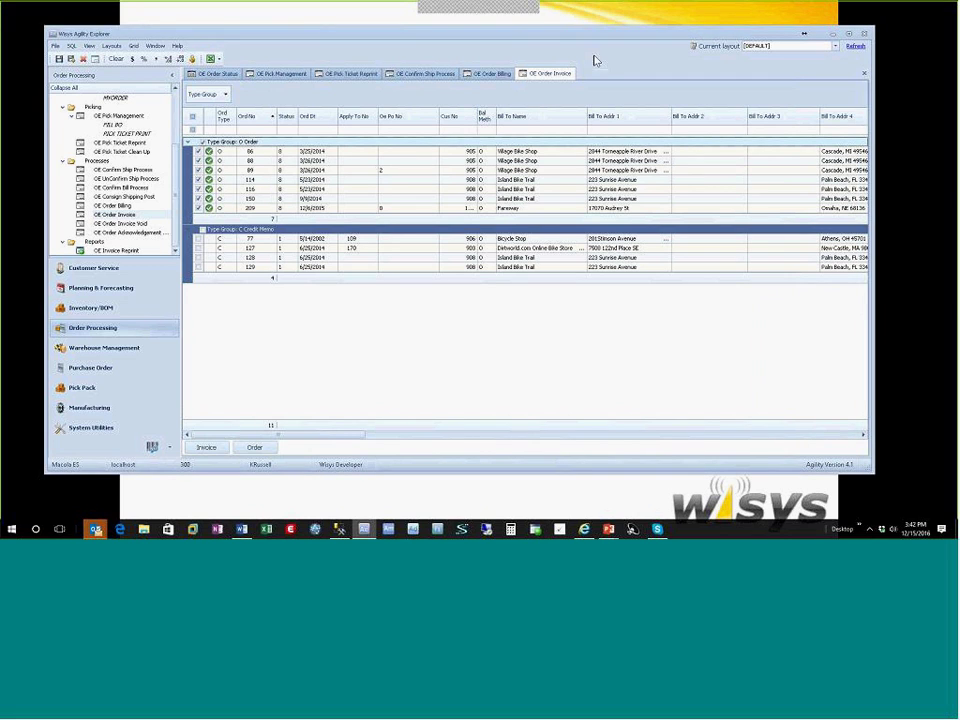
Return to OE Order Billing, bill both remaining orders with invoicing enabled, and close the invoice previews.
{"action": "left_click", "coordinate": [490, 75]}
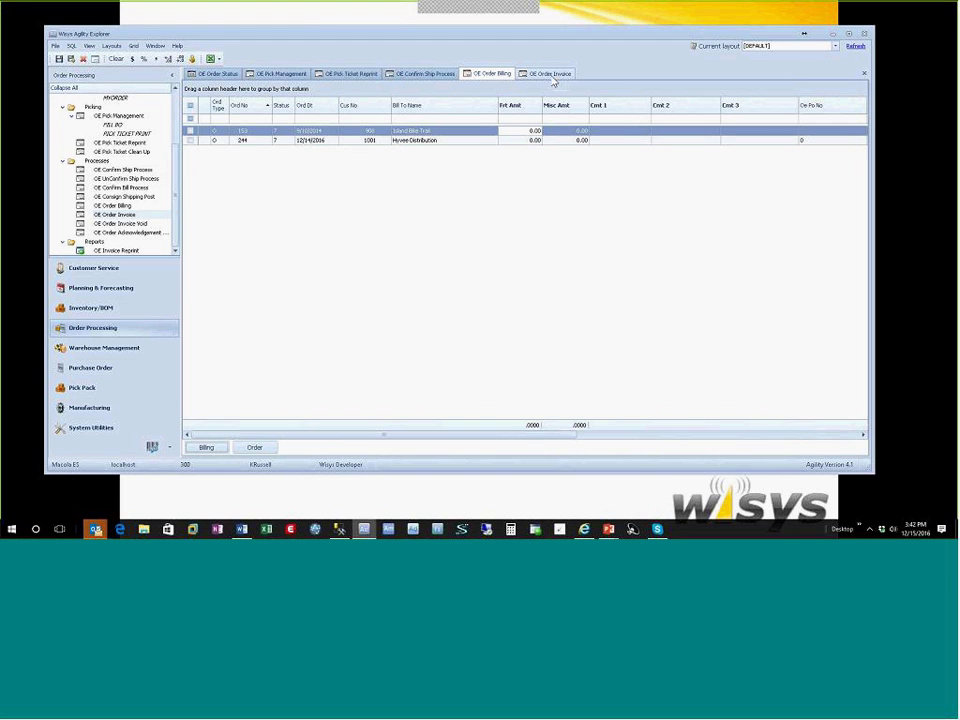
{"action": "left_click", "coordinate": [425, 75]}
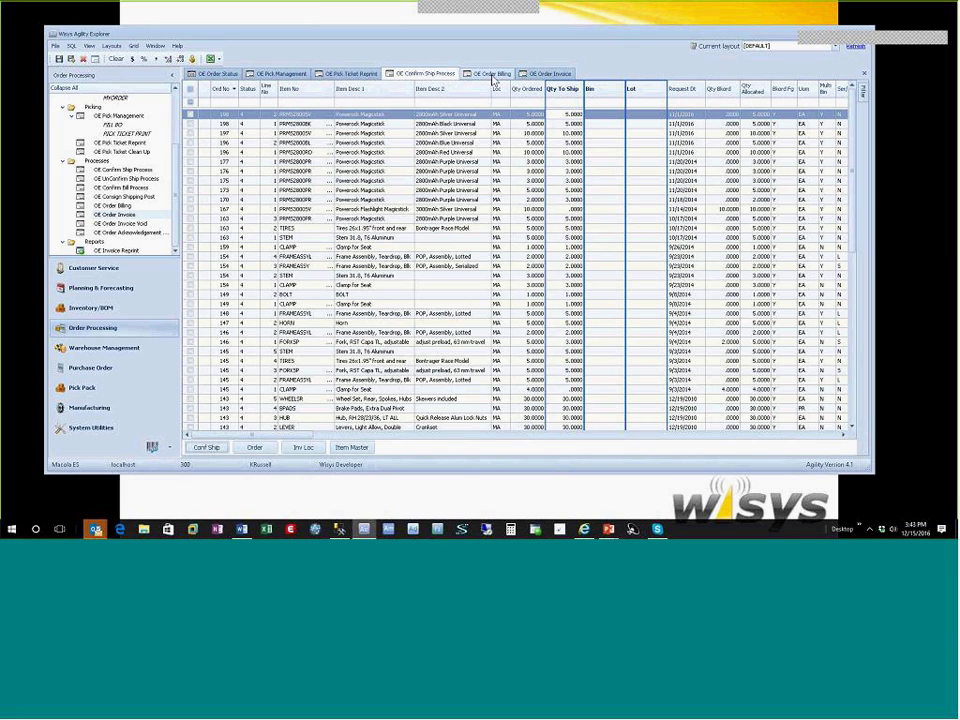
{"action": "left_click", "coordinate": [491, 75]}
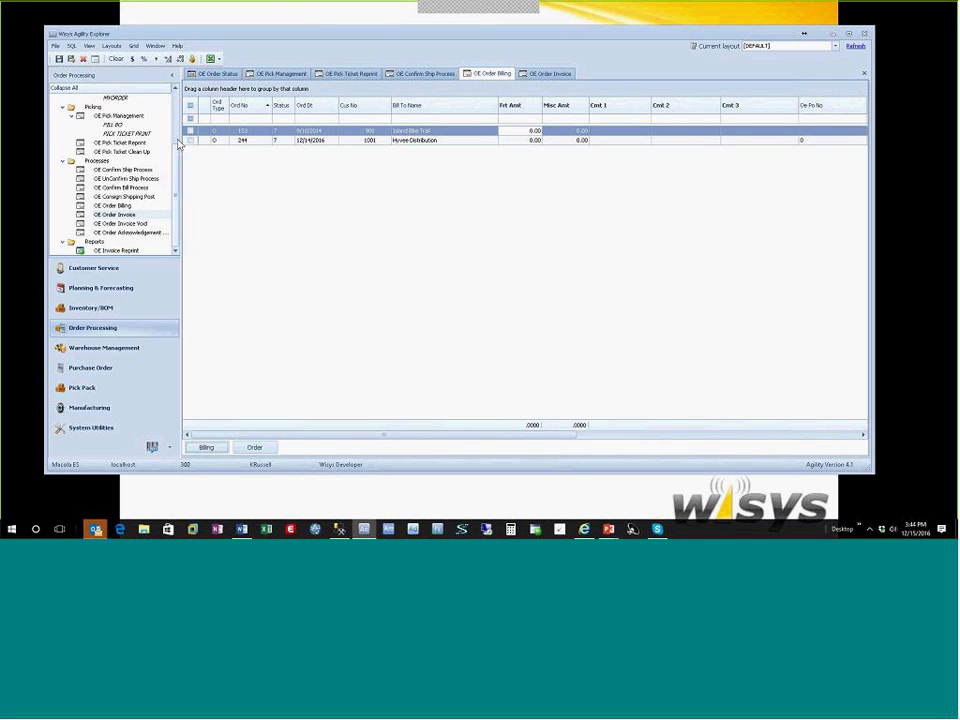
{"action": "left_click", "coordinate": [128, 214]}
{"action": "left_click", "coordinate": [191, 106]}
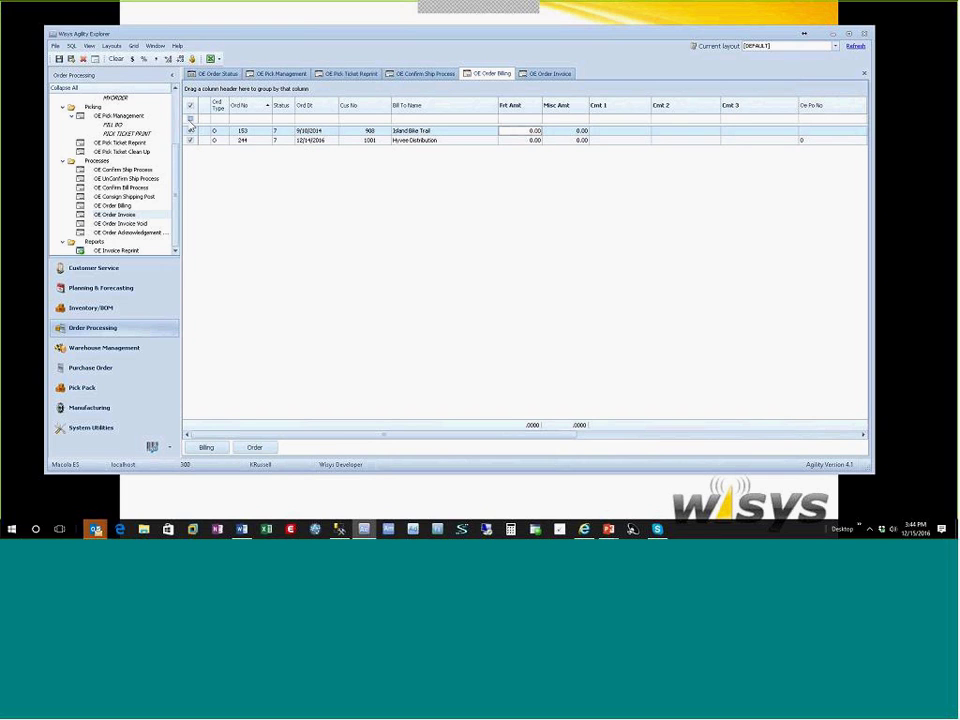
{"action": "left_click", "coordinate": [212, 449]}
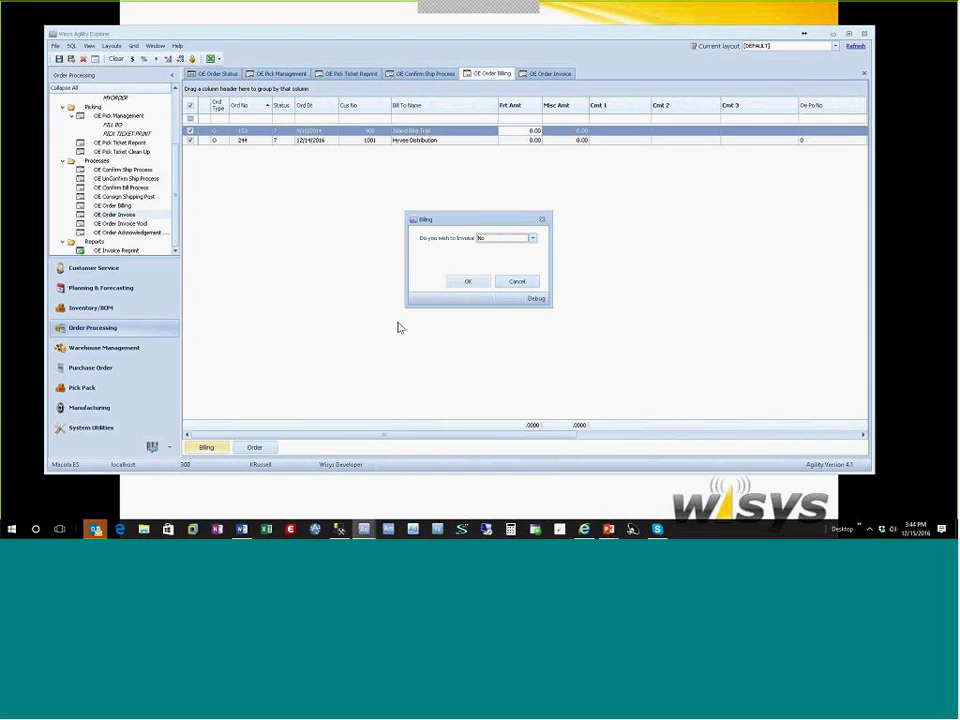
{"action": "left_click", "coordinate": [532, 239]}
{"action": "left_click", "coordinate": [500, 248]}
{"action": "left_click", "coordinate": [469, 283]}
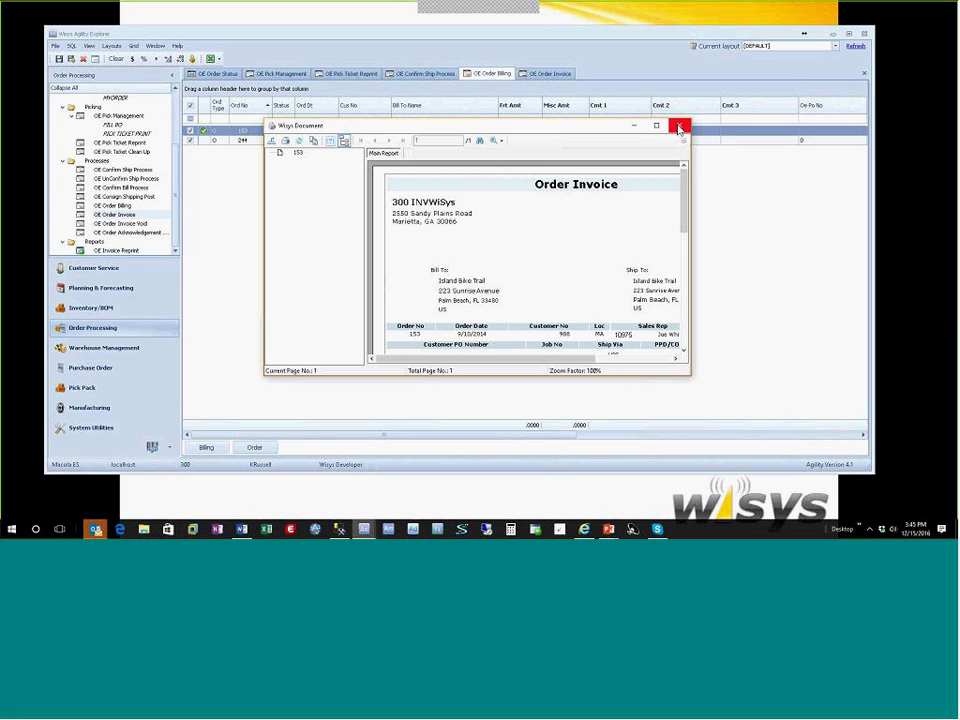
{"action": "left_click", "coordinate": [679, 126]}
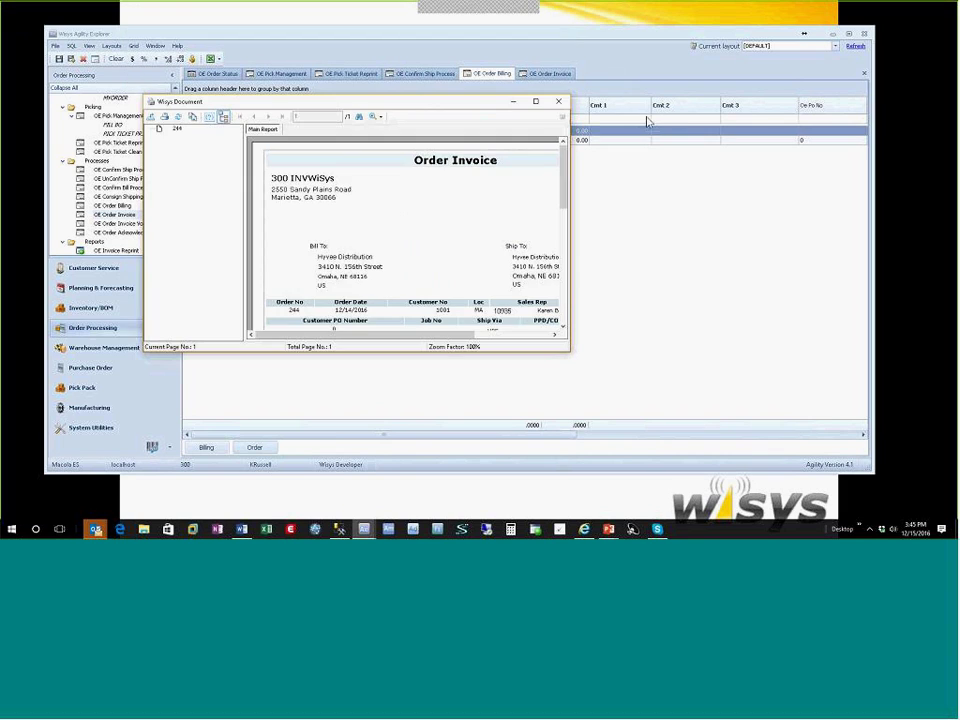
{"action": "left_click", "coordinate": [559, 104]}
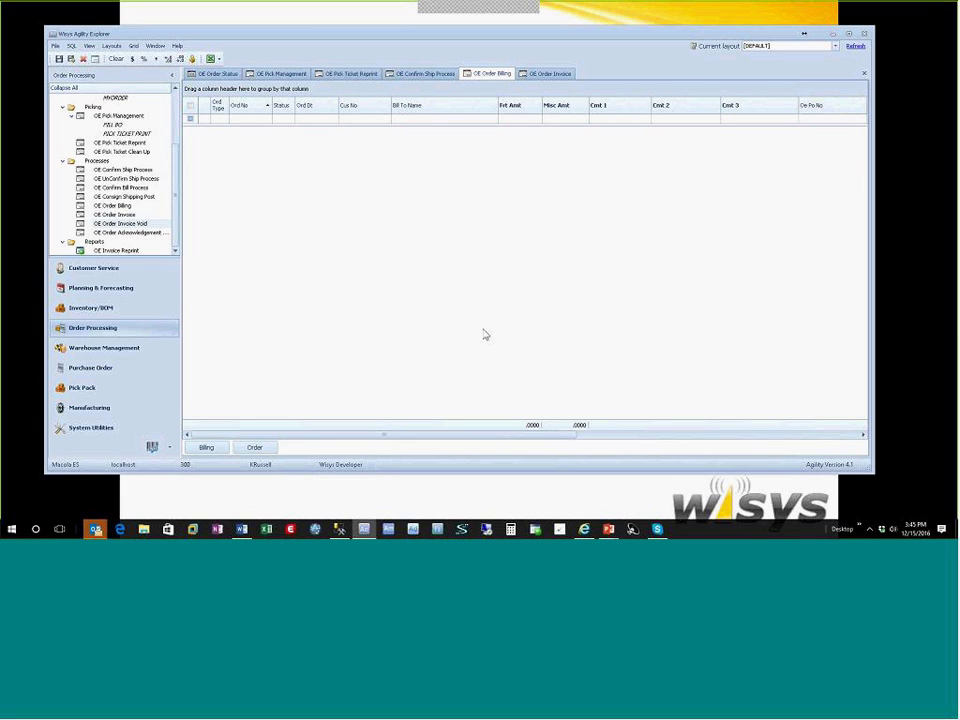
In OE Order Invoice Void, void the invoice for the Hyvee Distribution order dated 12/14/2016.
{"action": "double_click", "coordinate": [98, 226]}
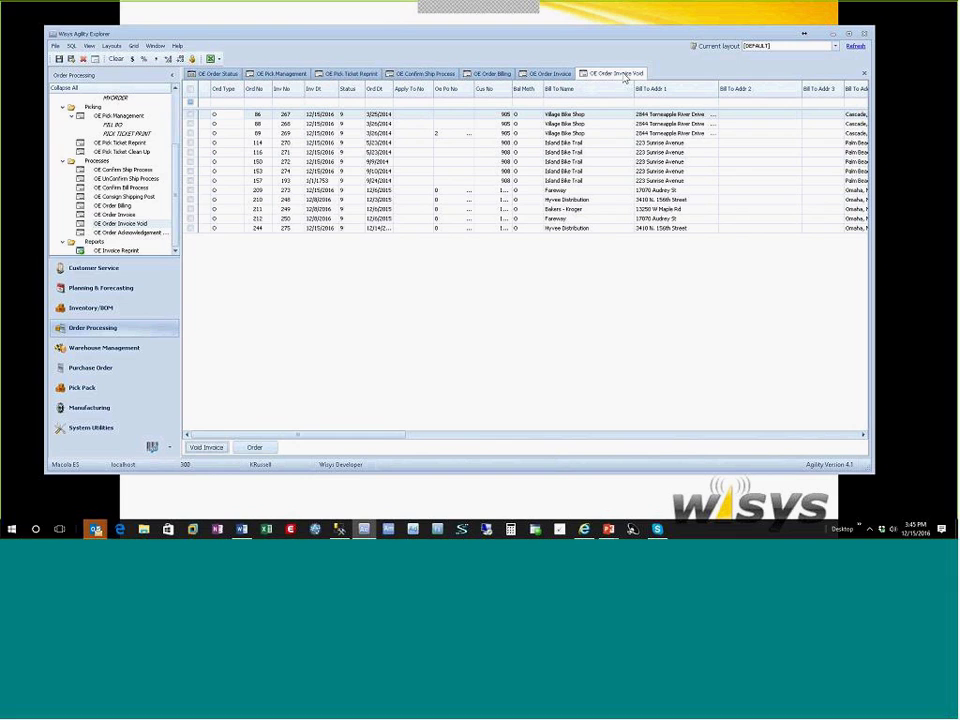
{"action": "left_click", "coordinate": [190, 229]}
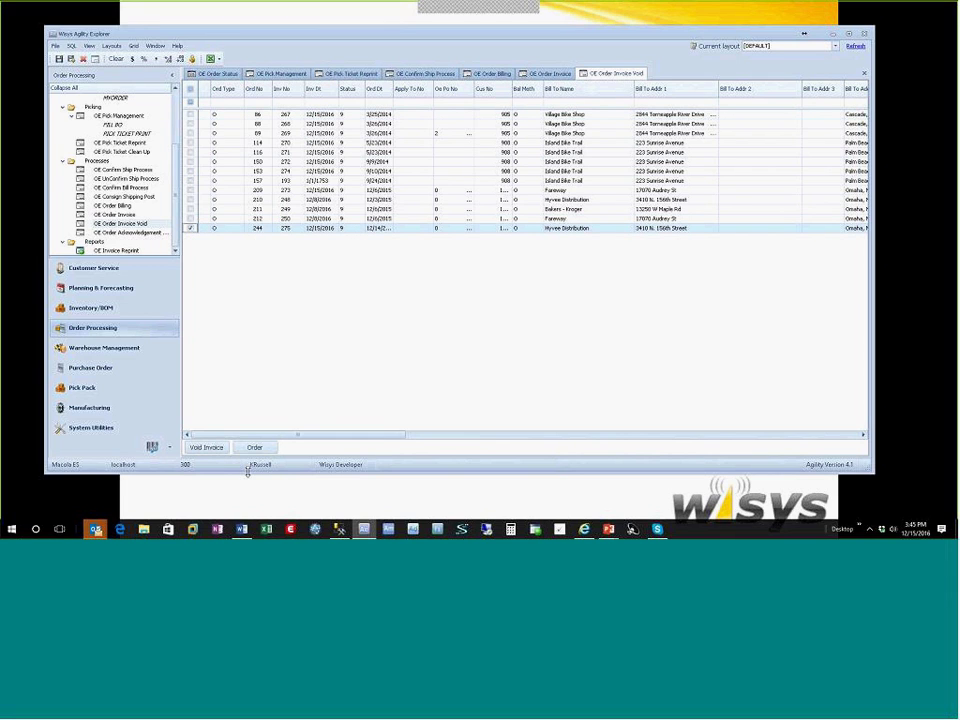
{"action": "left_click", "coordinate": [208, 448]}
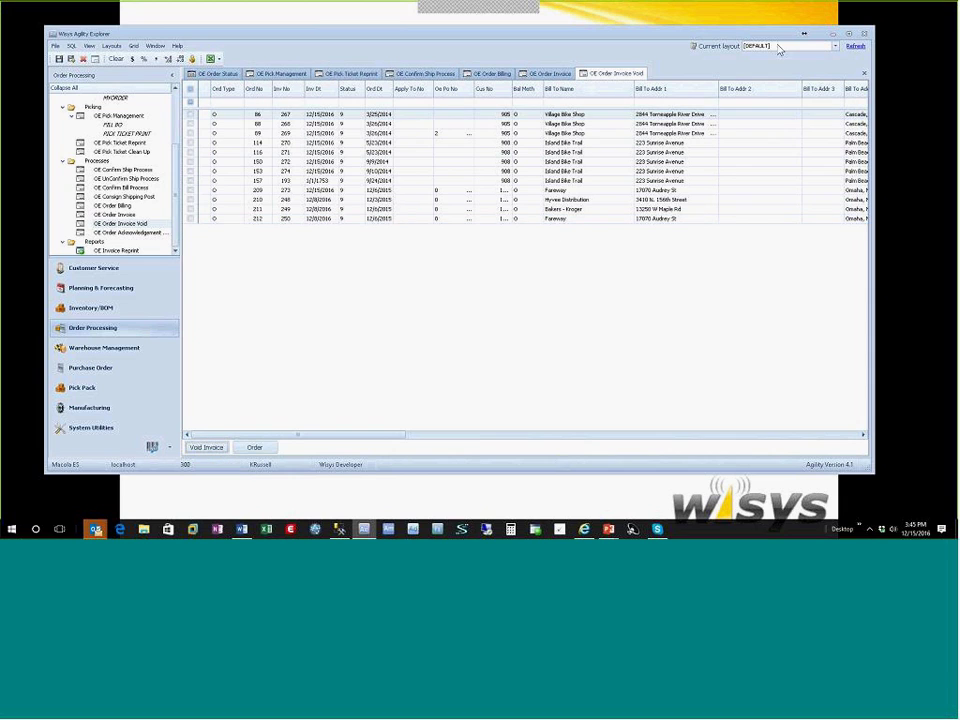
Refresh OE Order Invoice and check the O Order group for the order whose invoice was voided.
{"action": "left_click", "coordinate": [548, 74]}
{"action": "left_click", "coordinate": [605, 74]}
{"action": "left_click", "coordinate": [562, 76]}
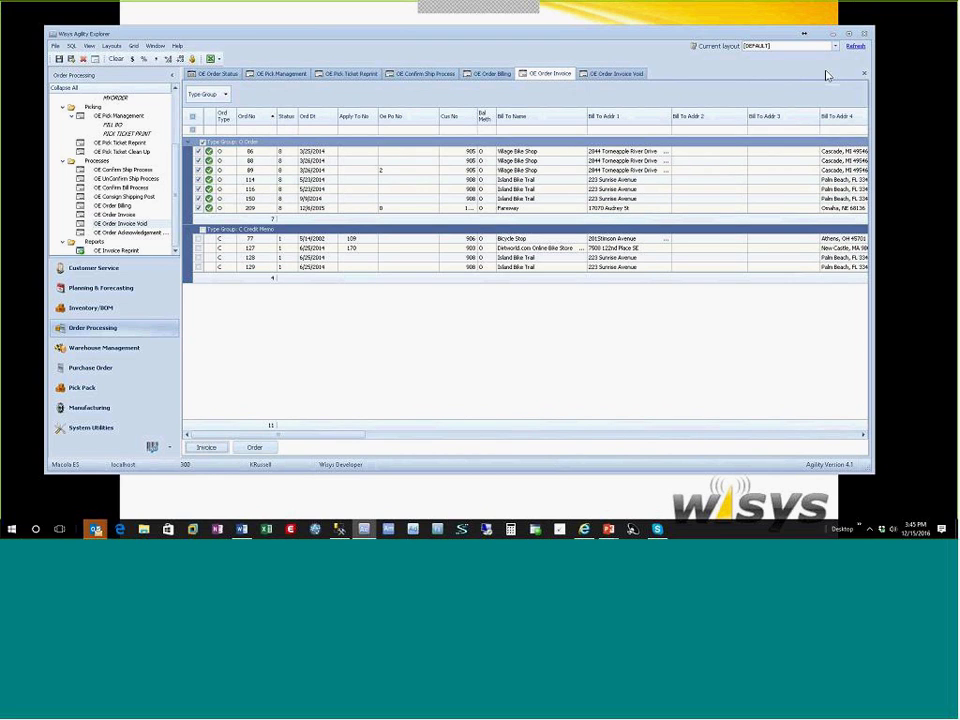
{"action": "left_click", "coordinate": [856, 47]}
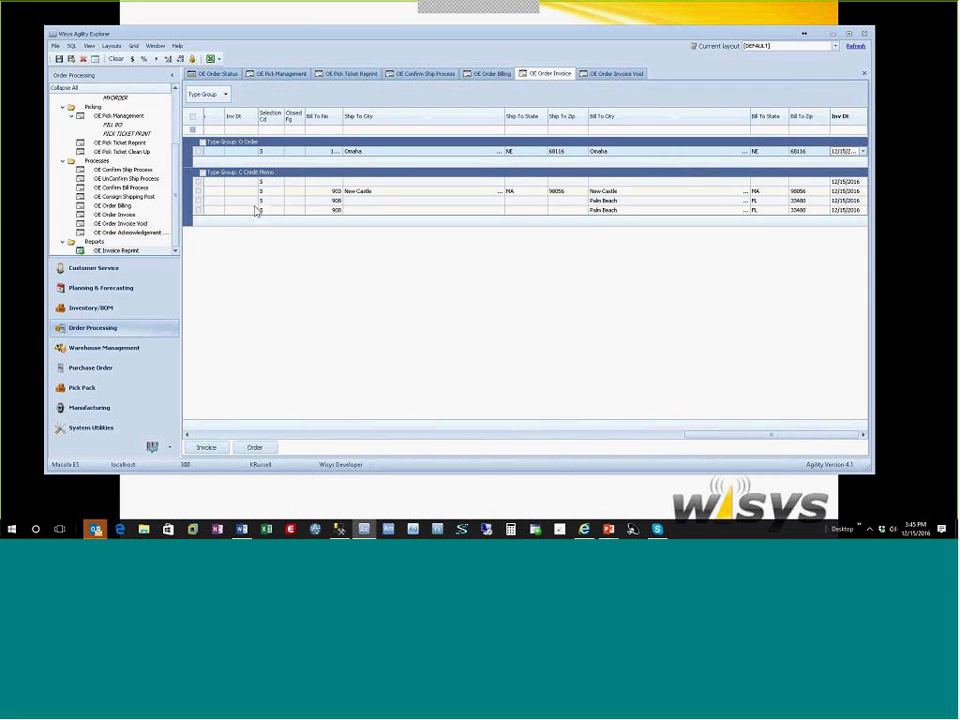
{"action": "left_click_drag", "start_coordinate": [711, 436], "coordinate": [216, 436]}
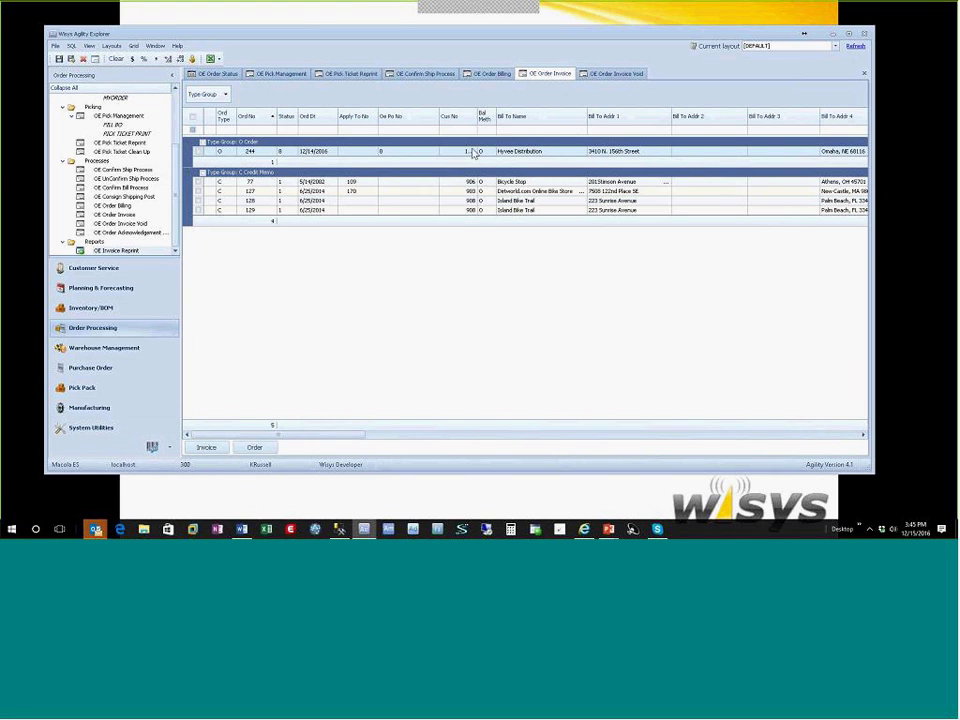
Open the OE Daily Order Total Calendar under Planning & Forecasting, load it for all order statuses, and view December 1's daily values.
{"action": "left_click_drag", "start_coordinate": [176, 221], "coordinate": [177, 96]}
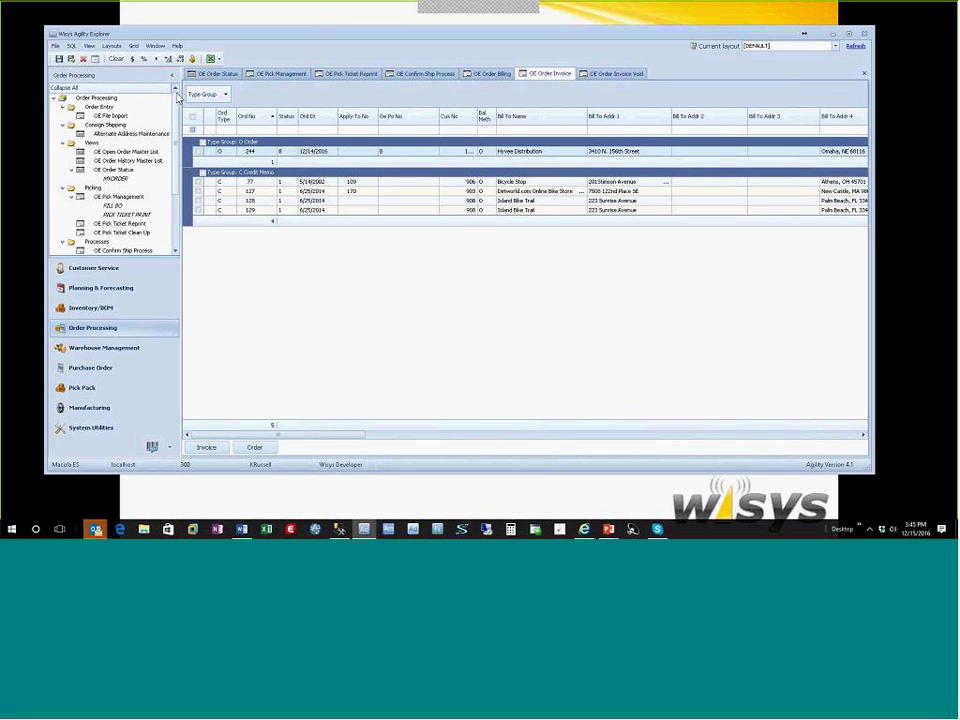
{"action": "left_click", "coordinate": [90, 289]}
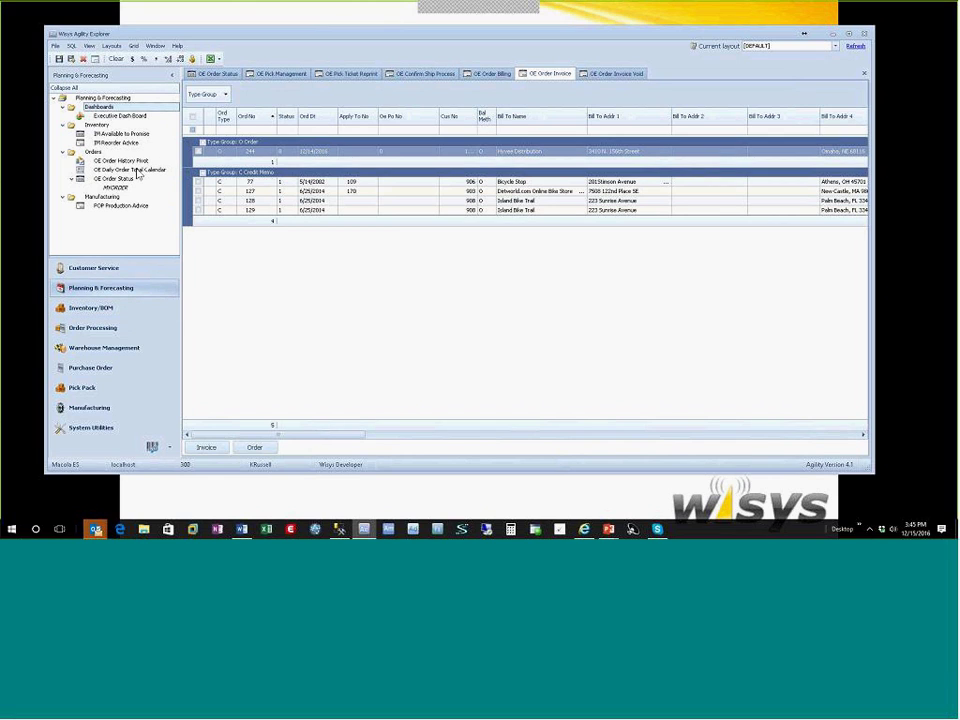
{"action": "left_click", "coordinate": [137, 171]}
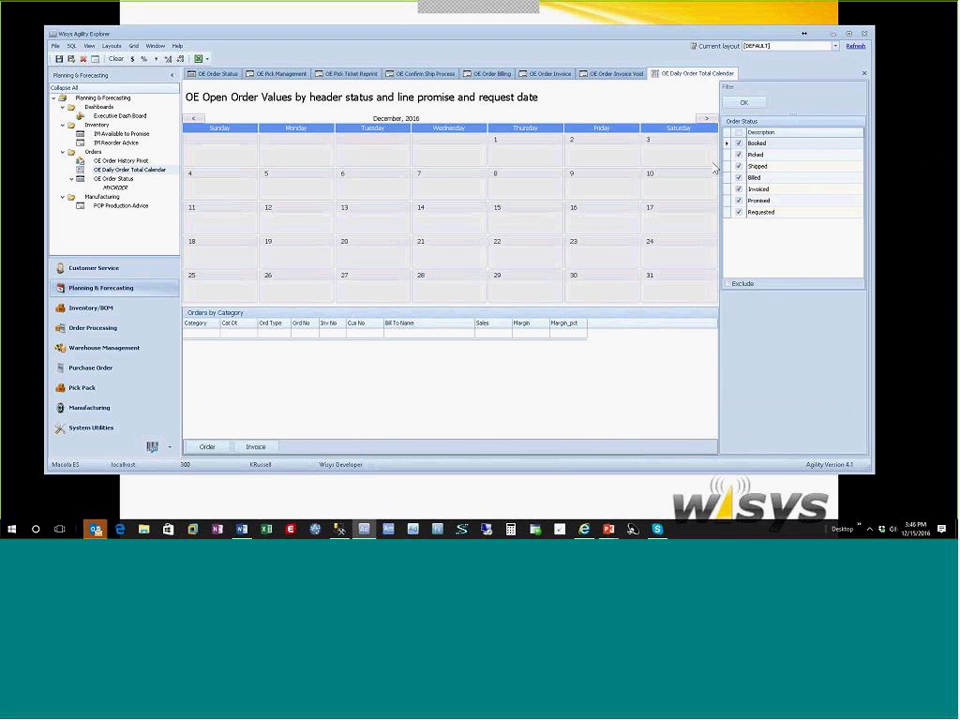
{"action": "left_click", "coordinate": [744, 102]}
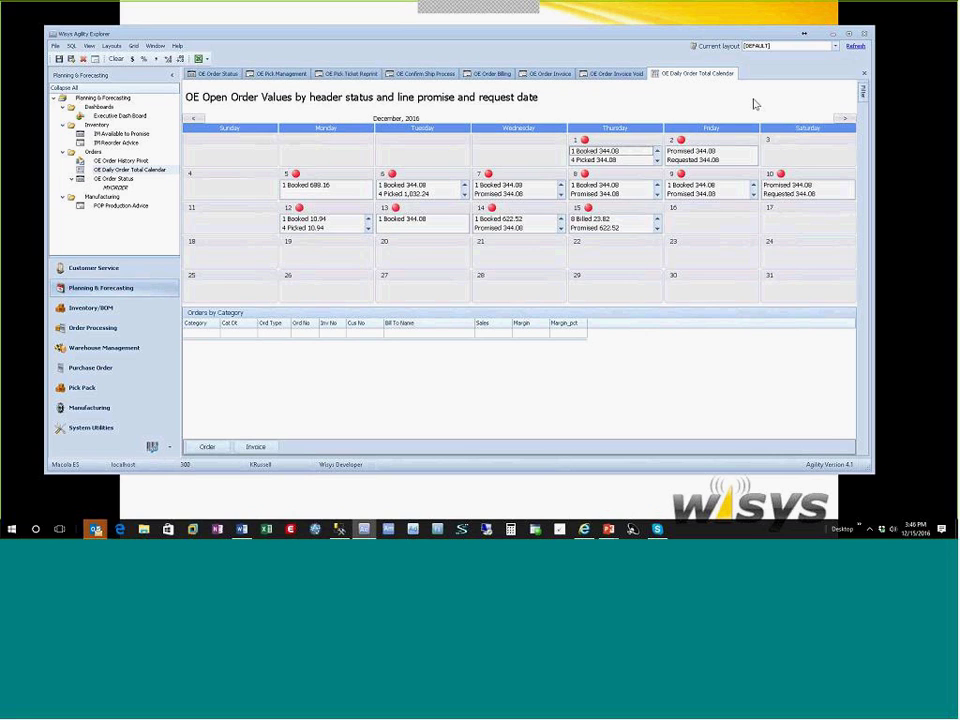
{"action": "mouse_move", "coordinate": [606, 156]}
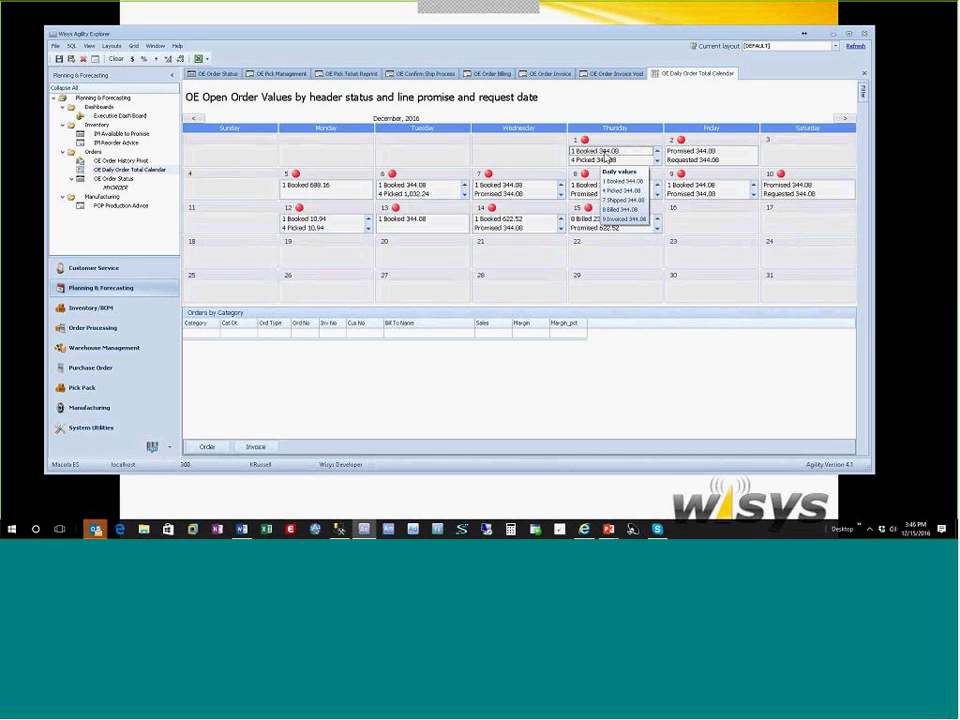
List the booked orders for December 1 in the calendar and view that day's daily values again.
{"action": "mouse_move", "coordinate": [701, 171]}
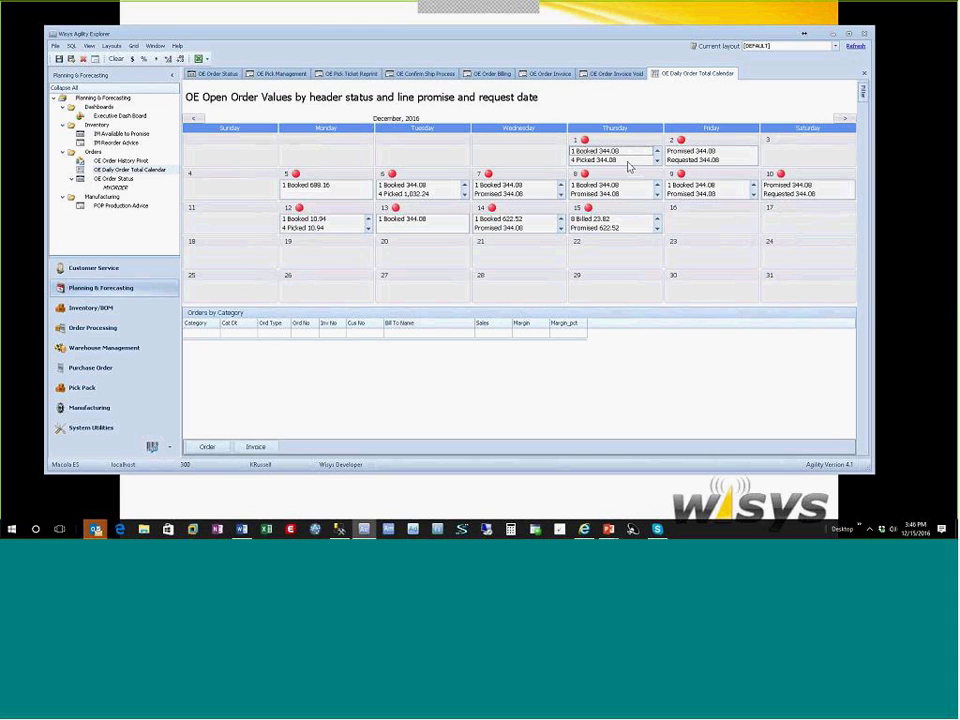
{"action": "left_click", "coordinate": [598, 151]}
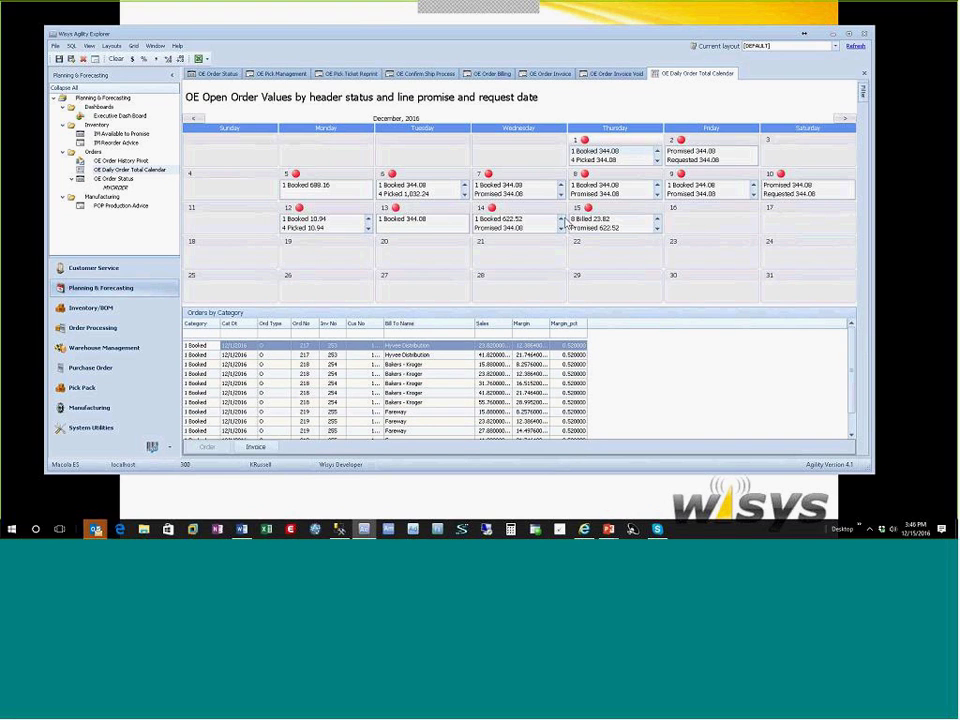
{"action": "mouse_move", "coordinate": [625, 153]}
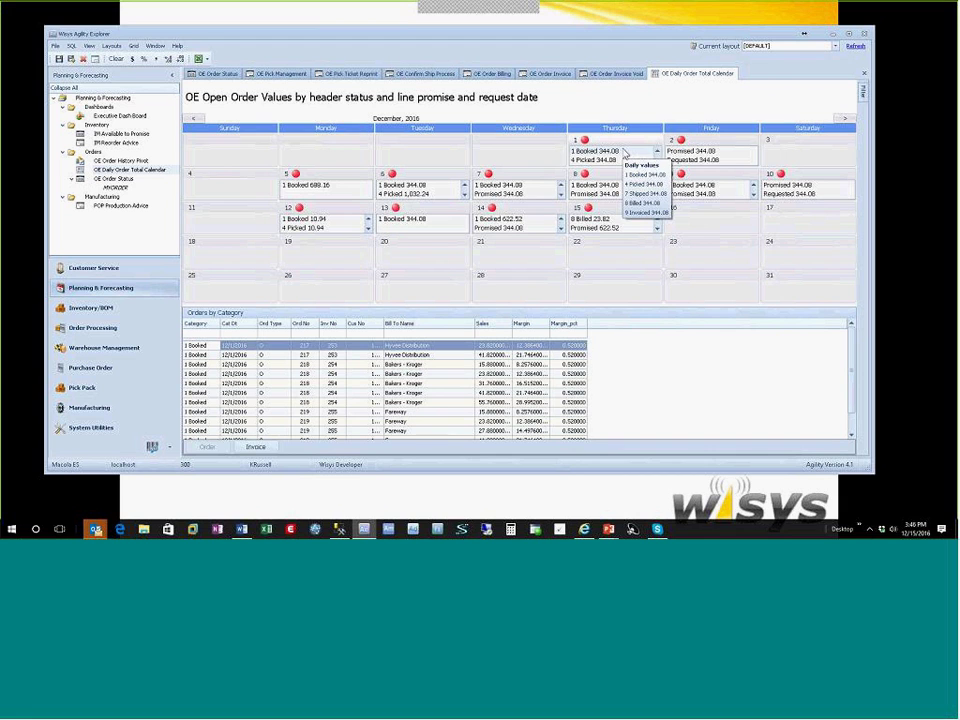
Close the OE Daily Order Total Calendar and all other open order views, including OE Order Status.
{"action": "key", "text": "ctrl+F4"}
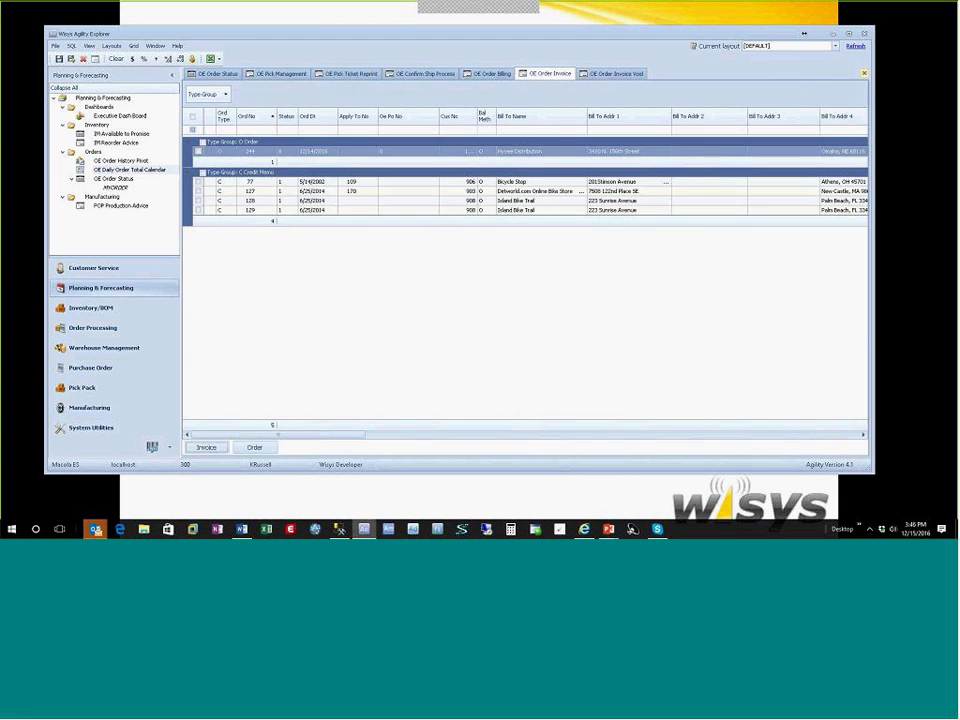
{"action": "left_click", "coordinate": [864, 73]}
{"action": "left_click", "coordinate": [864, 73]}
{"action": "left_click", "coordinate": [864, 73]}
{"action": "left_click", "coordinate": [864, 73]}
{"action": "left_click", "coordinate": [864, 73]}
{"action": "left_click", "coordinate": [864, 73]}
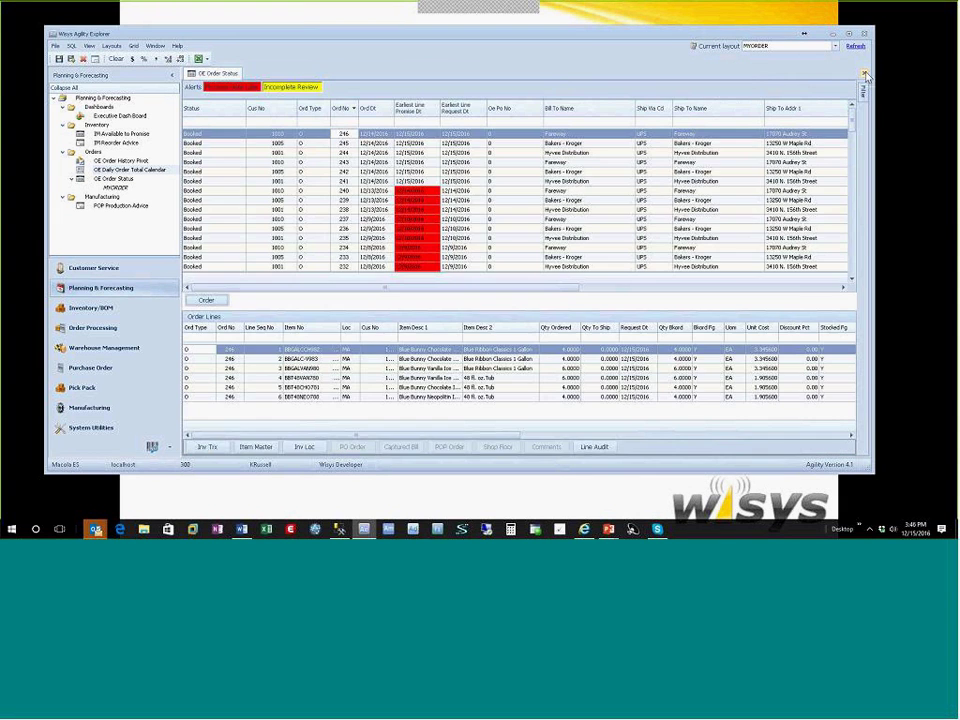
{"action": "left_click", "coordinate": [864, 73]}
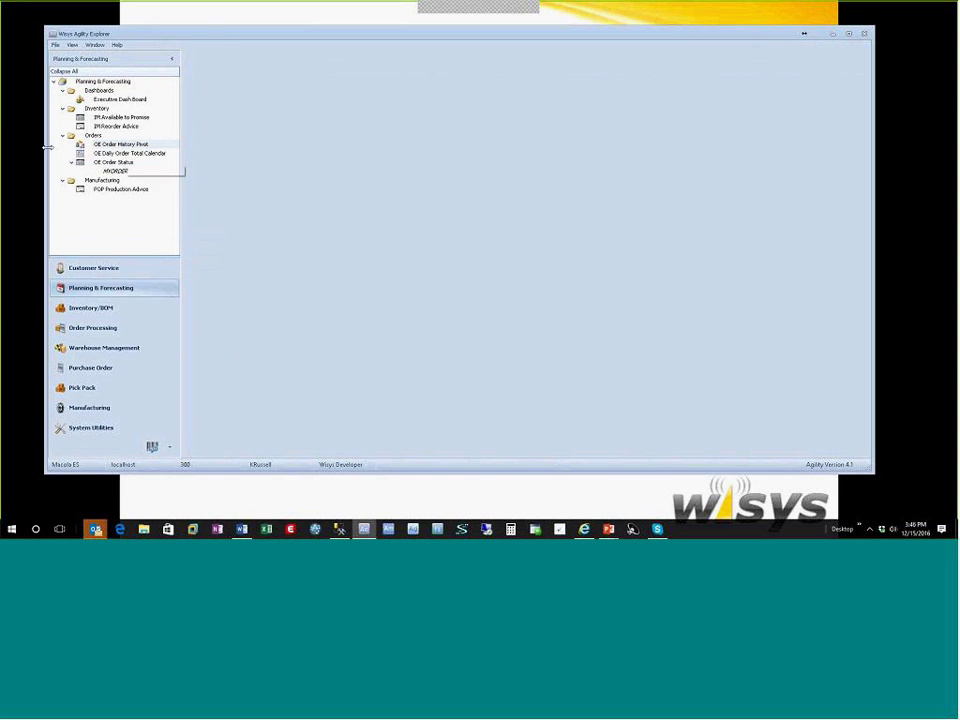
Open the OE Order History Pivot and load it for all customers with invoice dates from 1/1/2014 to 12/31/2016.
{"action": "left_click", "coordinate": [127, 146]}
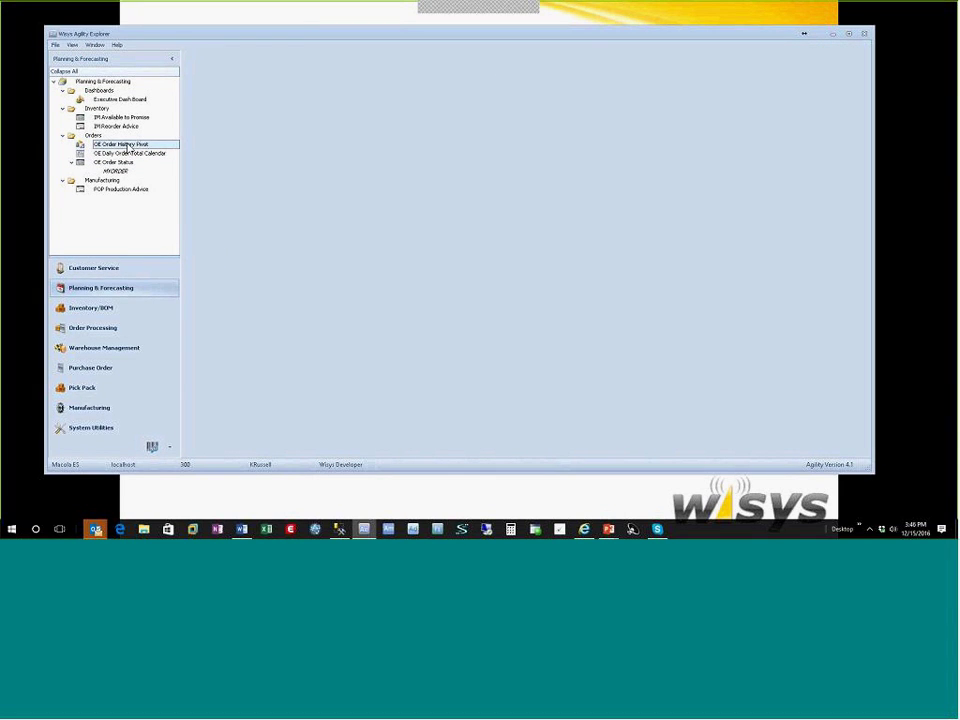
{"action": "double_click", "coordinate": [127, 146]}
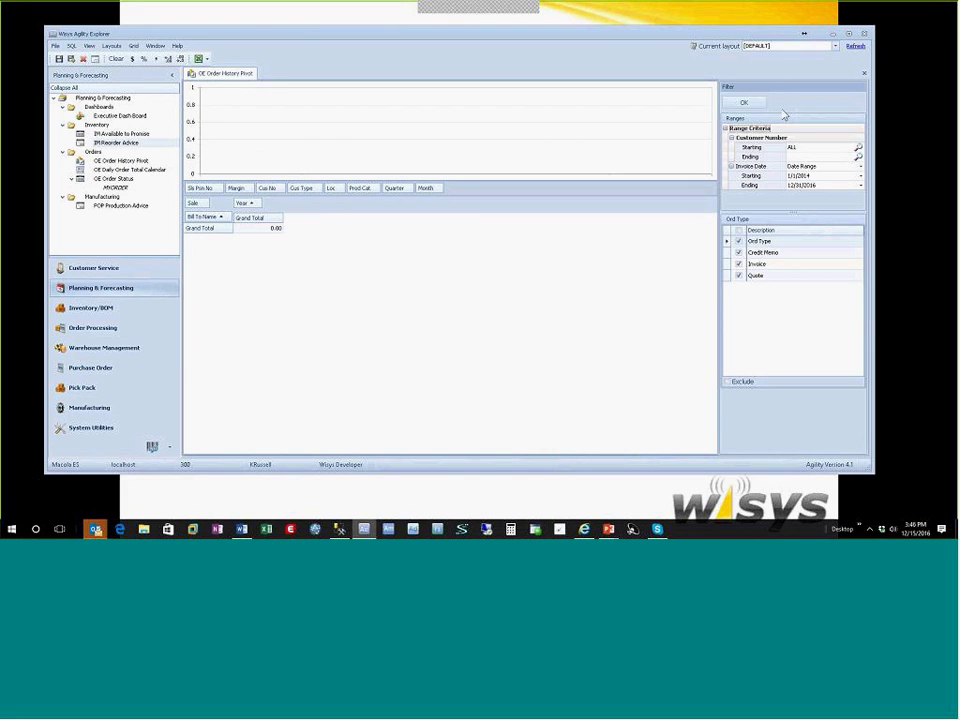
{"action": "left_click", "coordinate": [745, 104]}
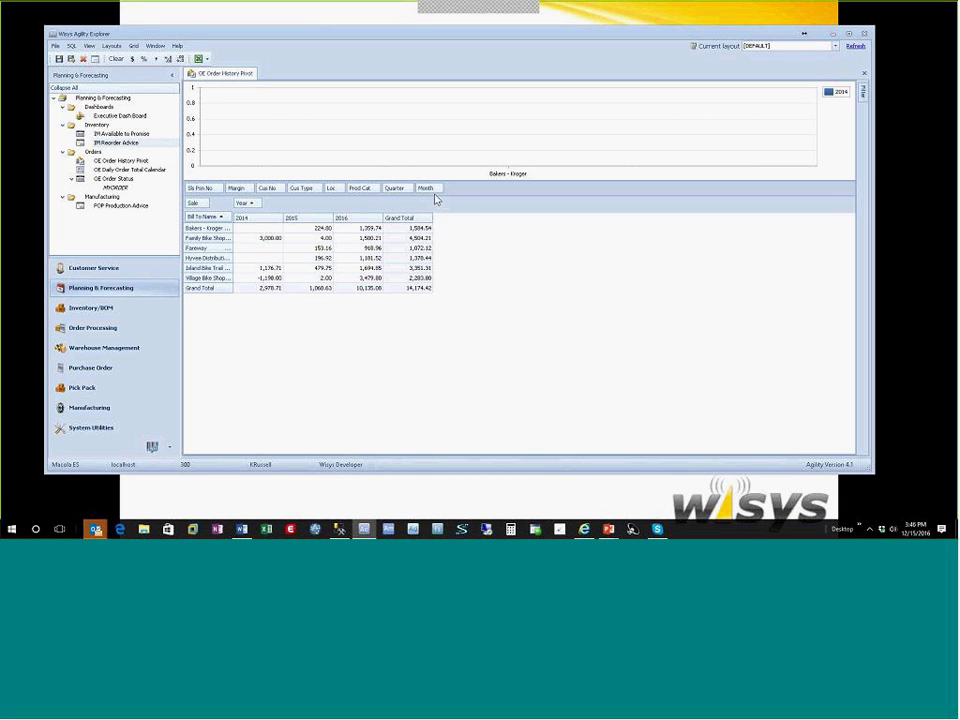
Add Month beside Year in the pivot columns, reverse its sort order, and group the rows by Sls Psn No before Bill To Name.
{"action": "left_click_drag", "start_coordinate": [432, 196], "coordinate": [272, 204]}
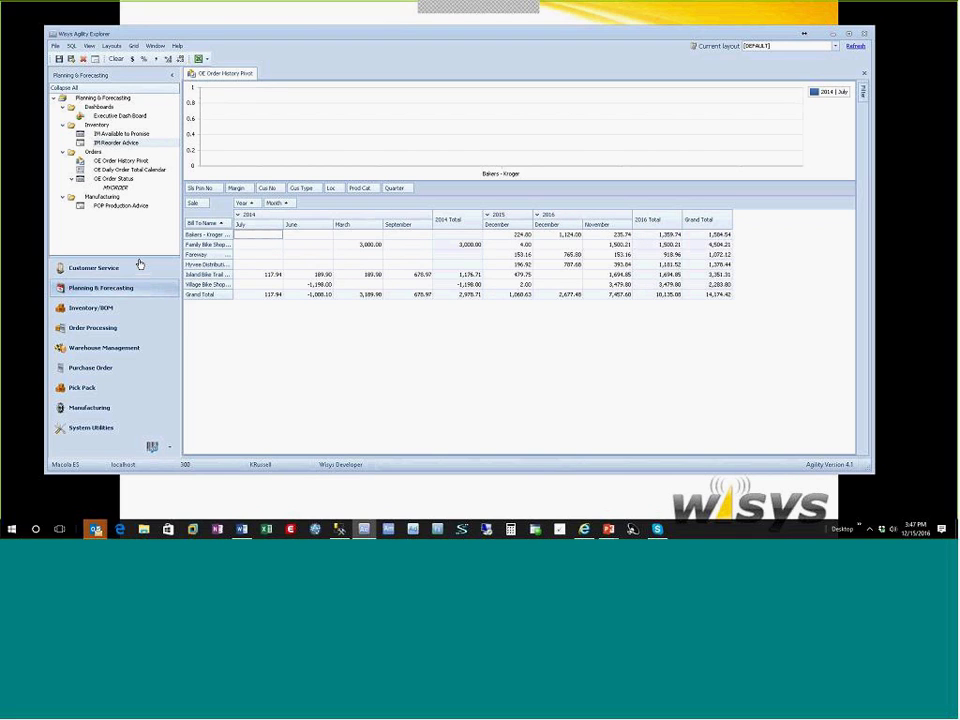
{"action": "left_click", "coordinate": [286, 205]}
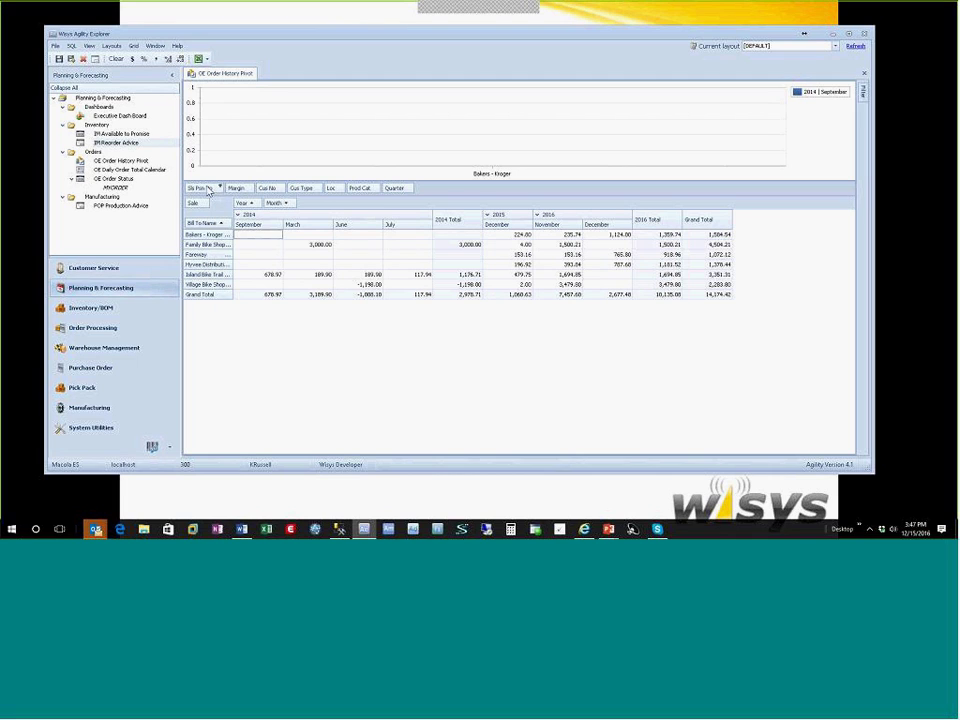
{"action": "left_click_drag", "start_coordinate": [212, 193], "coordinate": [191, 222]}
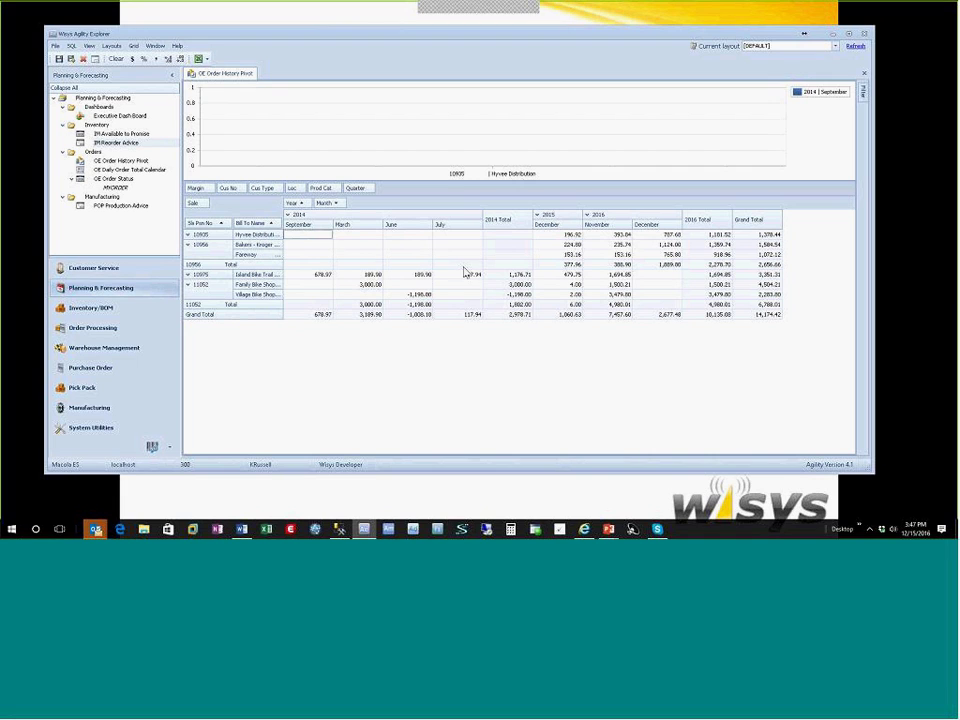
Chart the Bakers - Kroger and Fareway salesperson's rows, the Grand Total column, and the Family and Village Bike Shop salesperson's rows.
{"action": "left_click", "coordinate": [201, 246]}
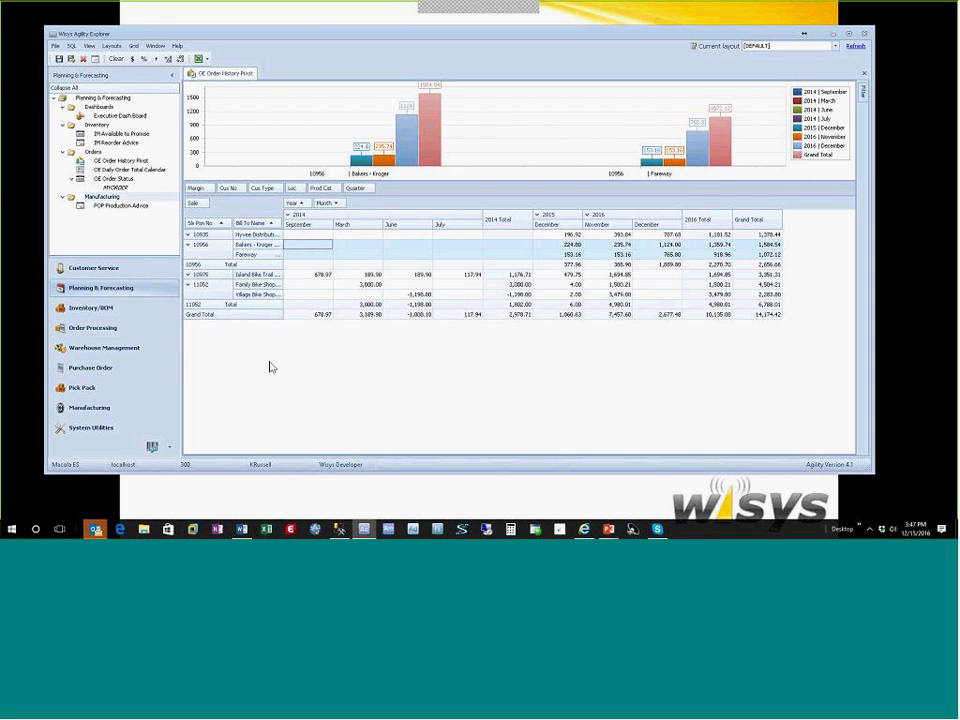
{"action": "left_click", "coordinate": [755, 227]}
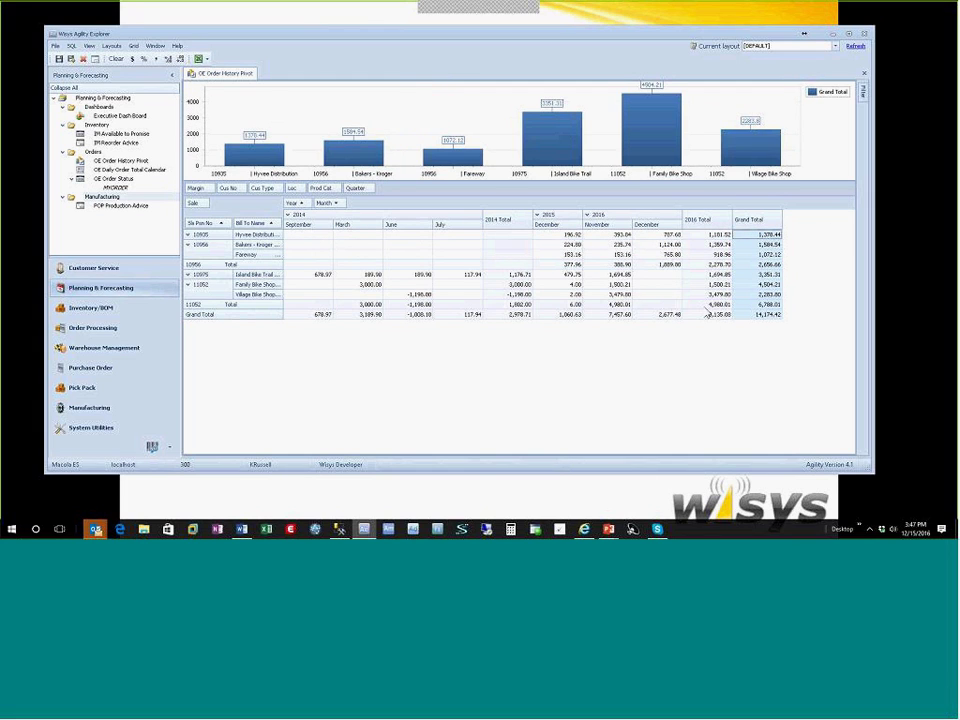
{"action": "left_click", "coordinate": [202, 286]}
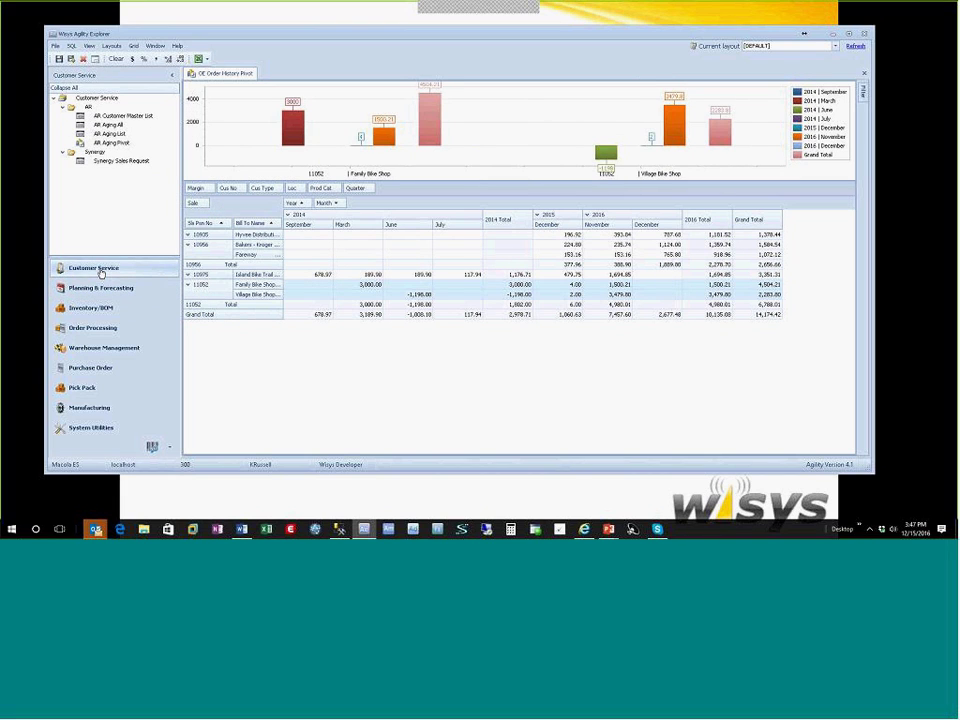
Open AR Aging All under Customer Service, view Bike O'Rama's aging graph and its Excel export options, and close the graph.
{"action": "left_click", "coordinate": [91, 152]}
{"action": "left_click_drag", "start_coordinate": [104, 124], "coordinate": [106, 150]}
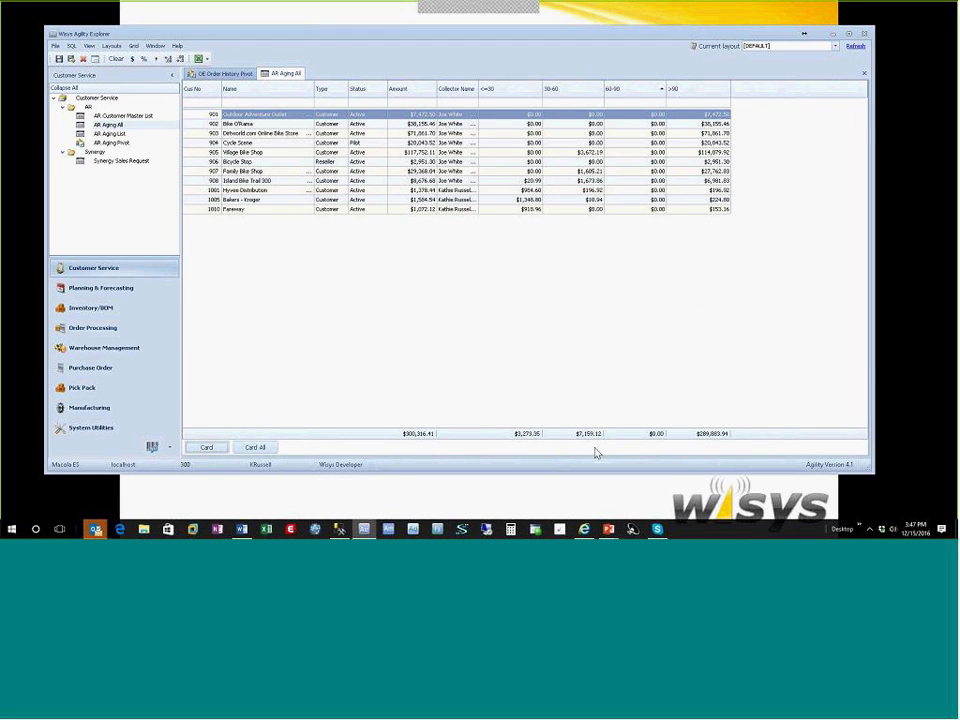
{"action": "double_click", "coordinate": [217, 124]}
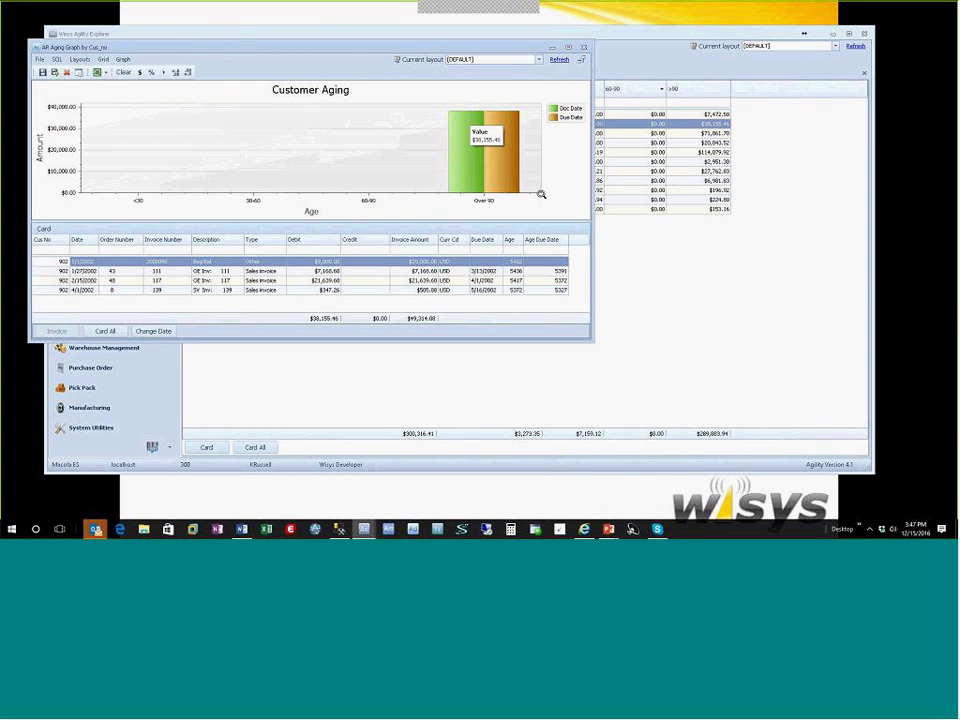
{"action": "mouse_move", "coordinate": [482, 160]}
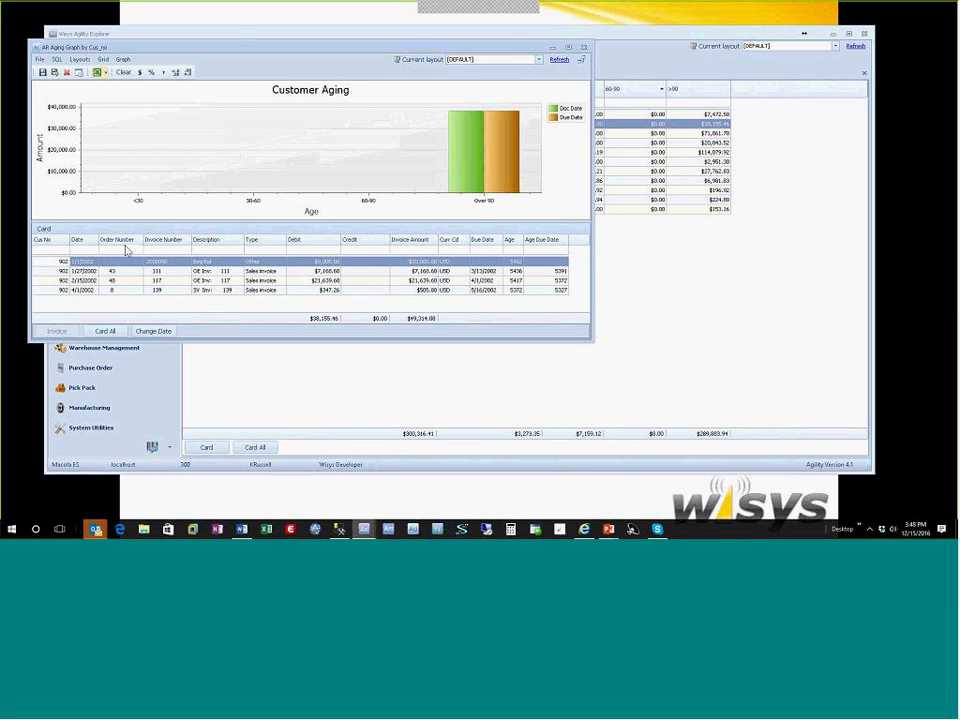
{"action": "left_click", "coordinate": [104, 73]}
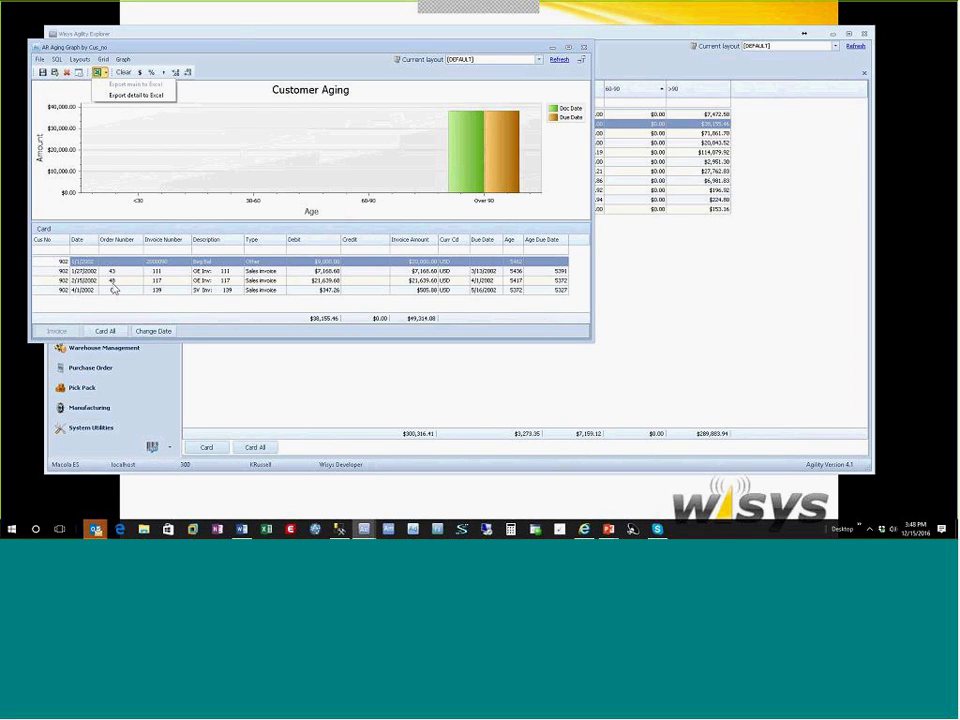
{"action": "left_click", "coordinate": [586, 49]}
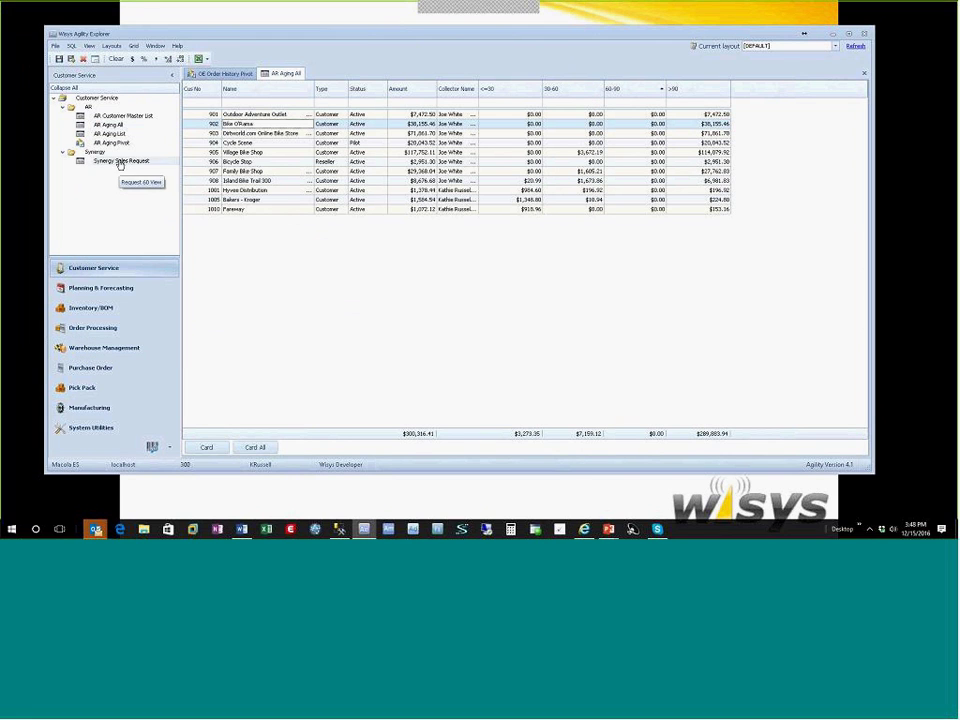
Open the AR Aging Pivot, chart its Grand Total column, and group the rows by ClassificationID before company name.
{"action": "double_click", "coordinate": [116, 144]}
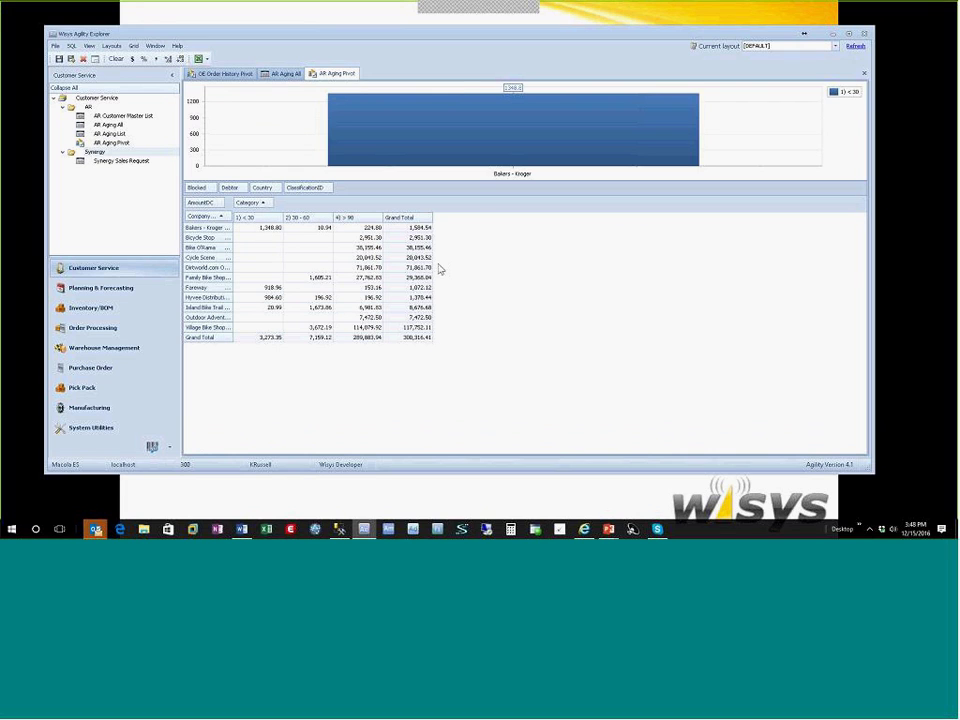
{"action": "left_click_drag", "start_coordinate": [418, 227], "coordinate": [425, 338]}
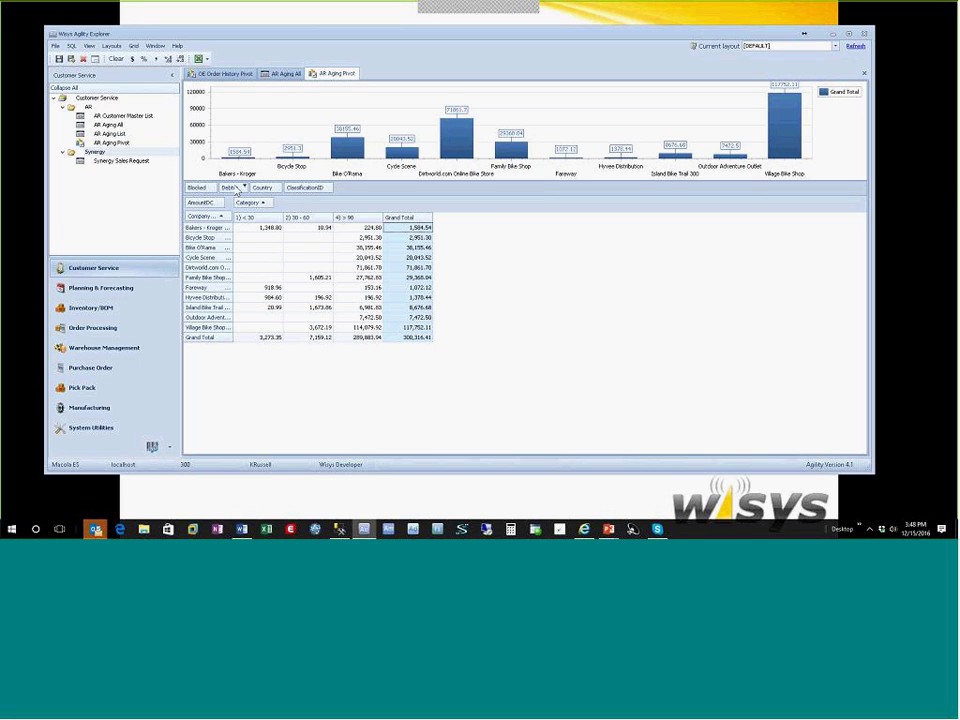
{"action": "left_click_drag", "start_coordinate": [320, 188], "coordinate": [187, 222]}
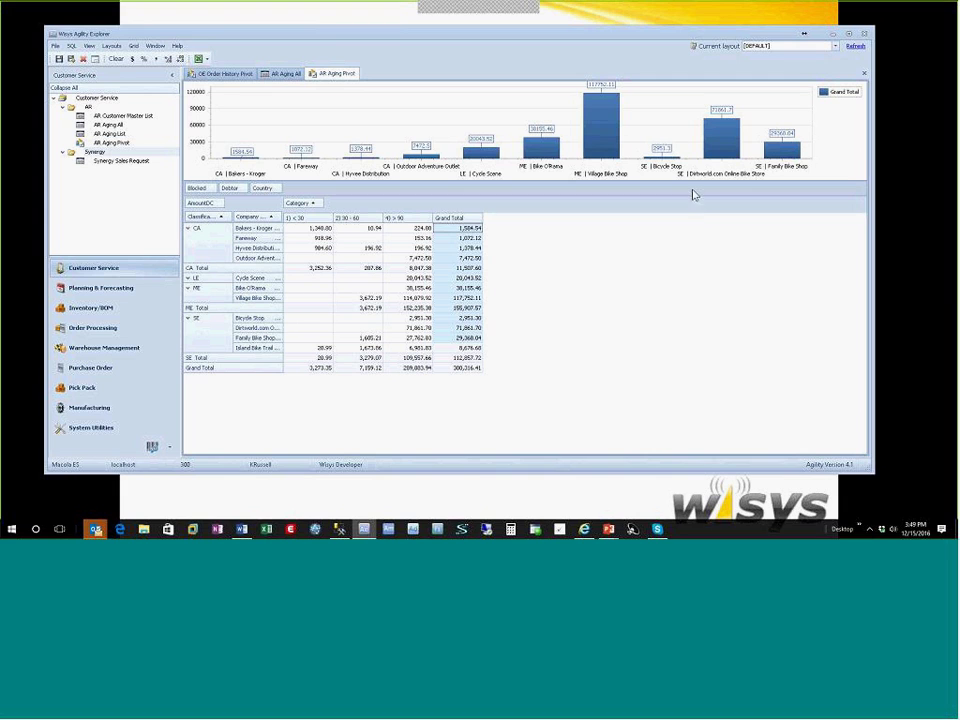
Return to the OE Order History Pivot and show its filter with the range criteria and order types.
{"action": "left_click", "coordinate": [218, 77]}
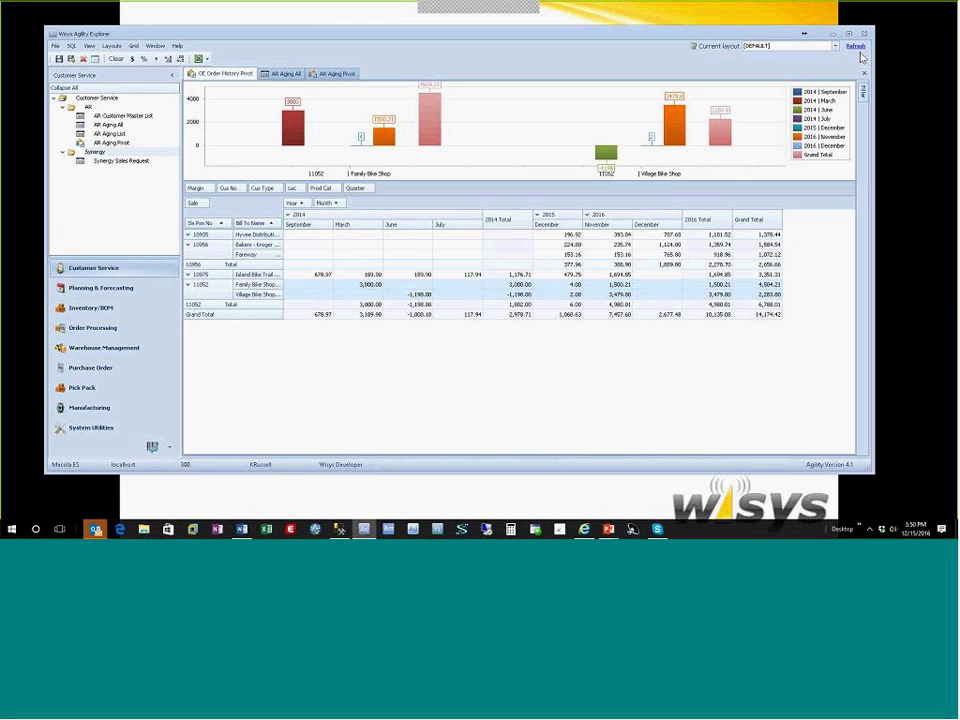
{"action": "mouse_move", "coordinate": [864, 96]}
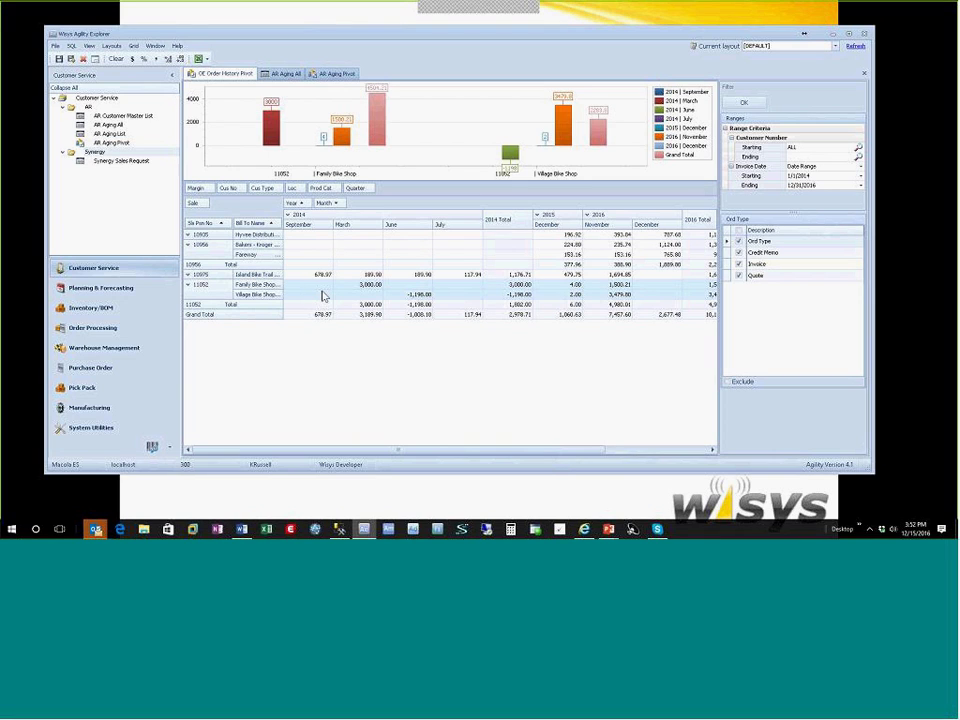
{"action": "left_click", "coordinate": [110, 331]}
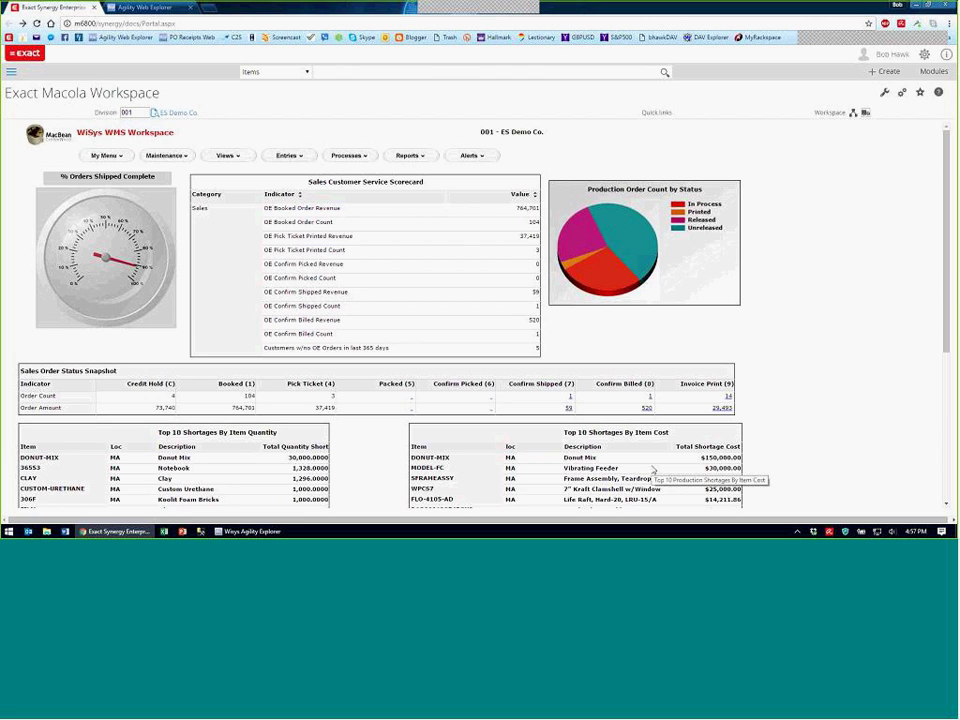
Examine the Exact Synergy module list and the Entries, Processes and Maintenance options of the WiSys WMS Workspace.
{"action": "left_click", "coordinate": [940, 76]}
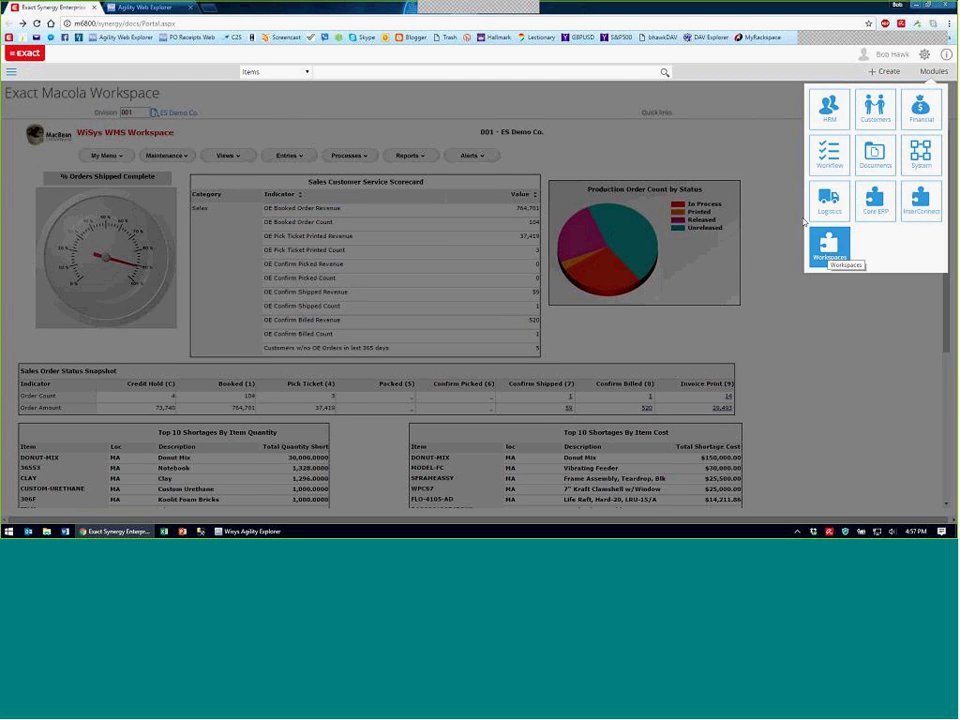
{"action": "left_click", "coordinate": [584, 142]}
{"action": "left_click_drag", "start_coordinate": [174, 132], "coordinate": [80, 132]}
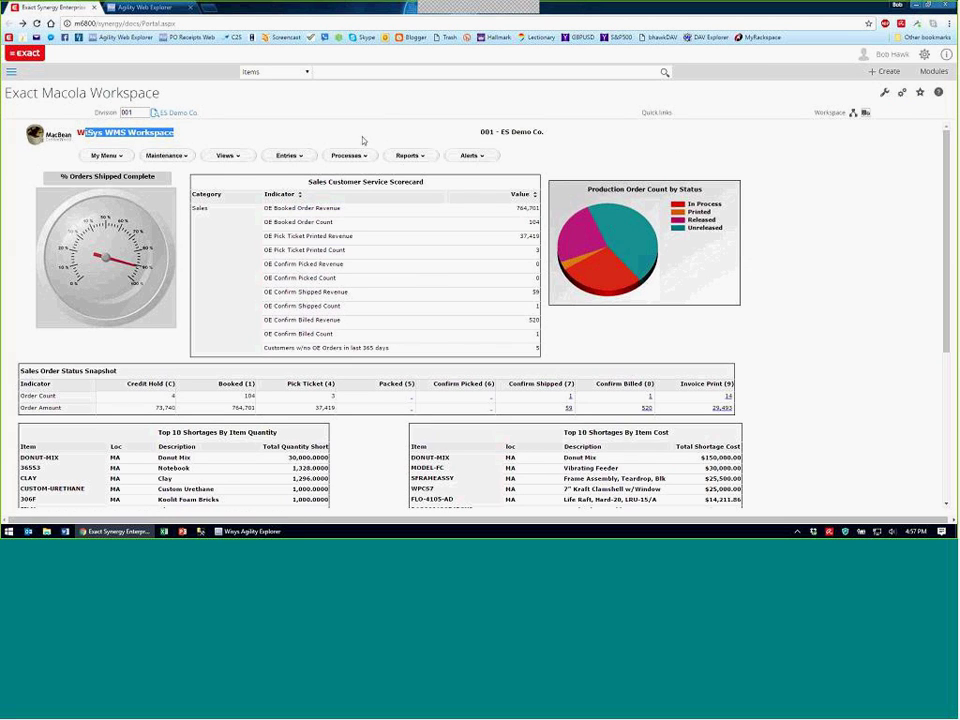
{"action": "left_click", "coordinate": [302, 158]}
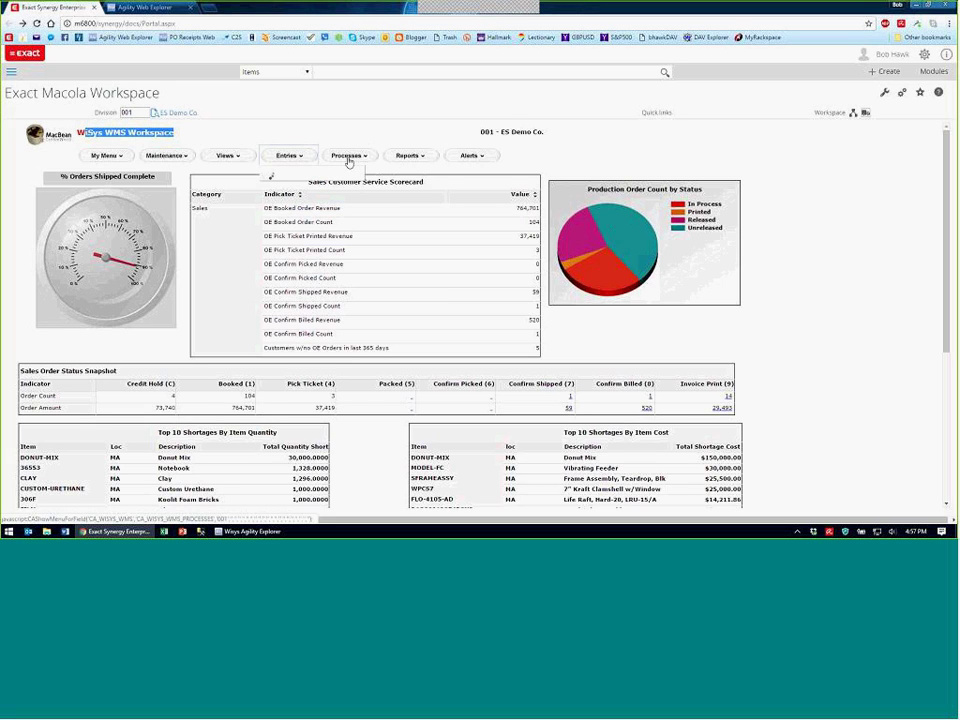
{"action": "left_click", "coordinate": [350, 158]}
{"action": "left_click", "coordinate": [295, 158]}
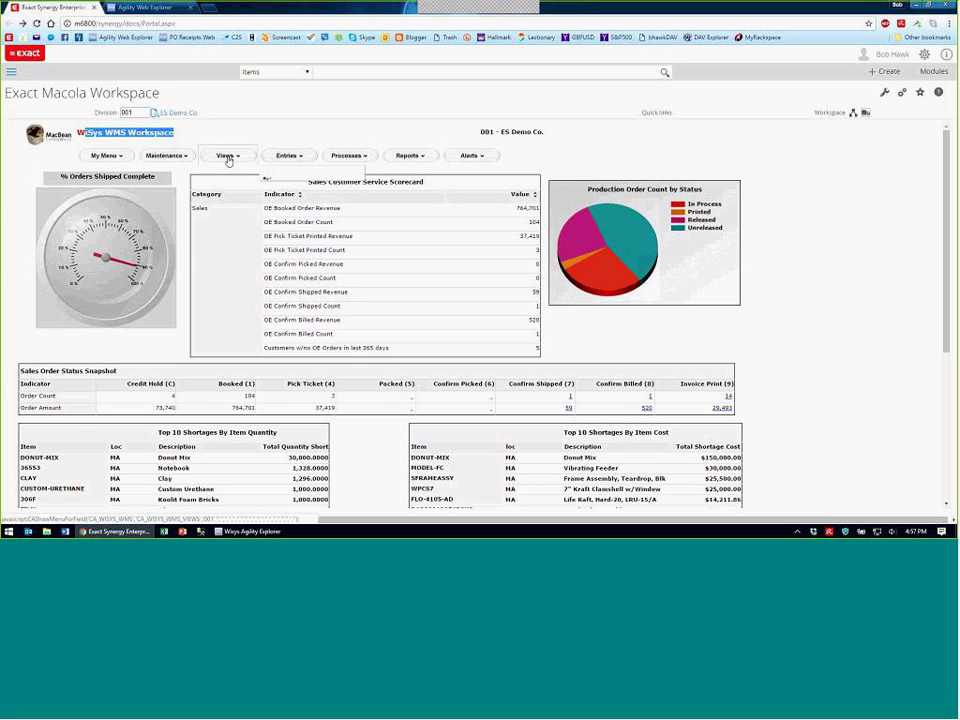
{"action": "left_click", "coordinate": [184, 158]}
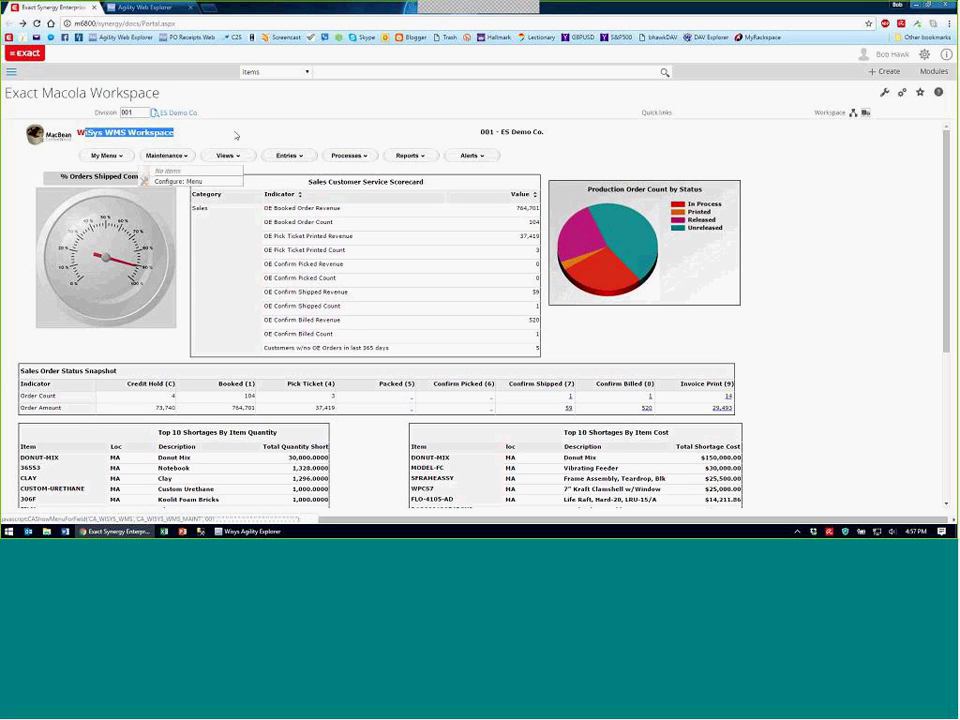
{"action": "left_click", "coordinate": [240, 142]}
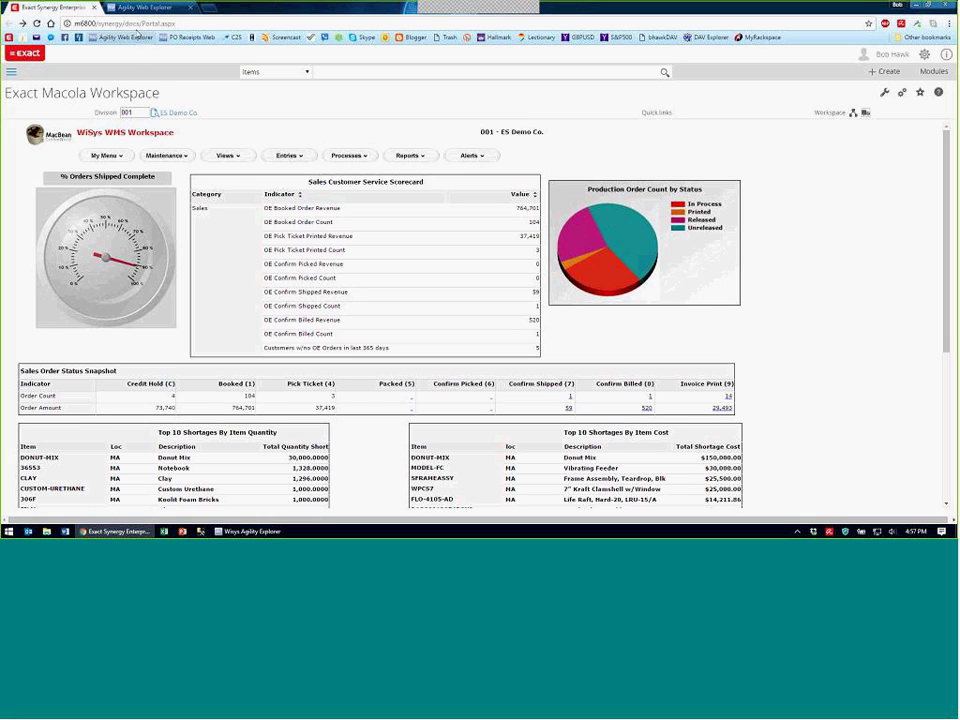
Return to the Synergy home page, open the Workspaces module, and load the WiSys WMS Workspace.
{"action": "left_click", "coordinate": [170, 24]}
{"action": "left_click", "coordinate": [234, 24]}
{"action": "key", "text": "Return"}
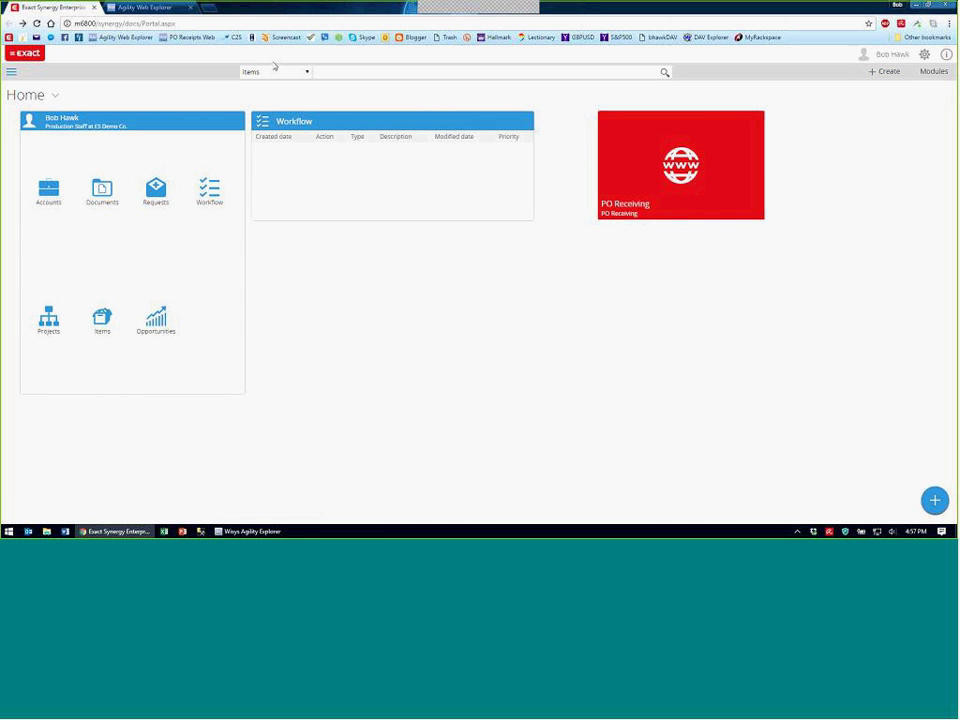
{"action": "mouse_move", "coordinate": [902, 92]}
{"action": "left_click", "coordinate": [934, 71]}
{"action": "left_click", "coordinate": [835, 246]}
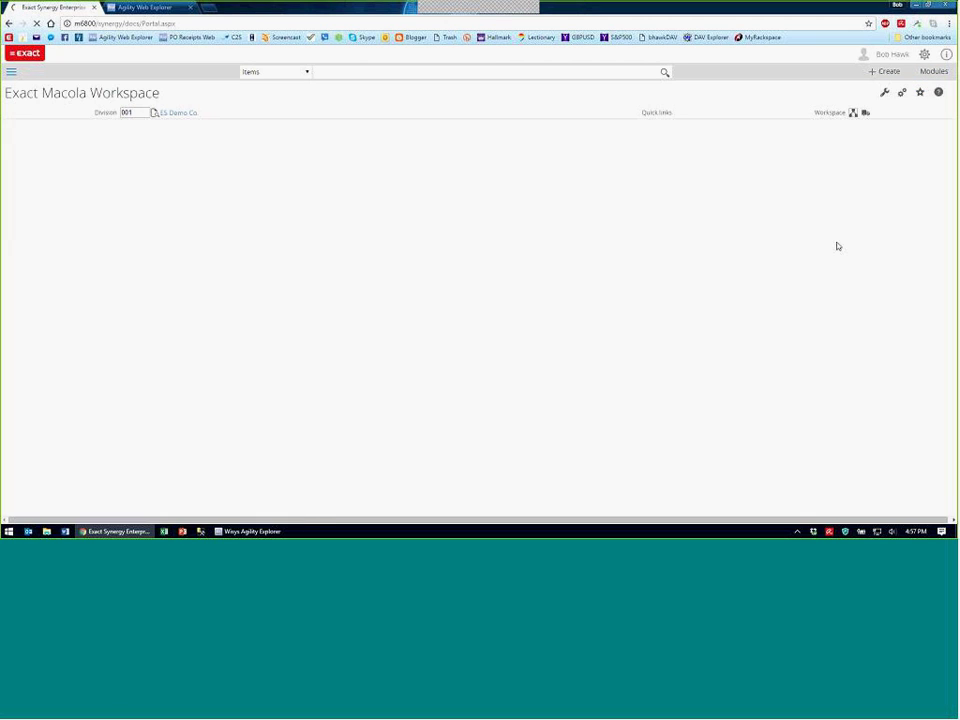
{"action": "left_click", "coordinate": [866, 114]}
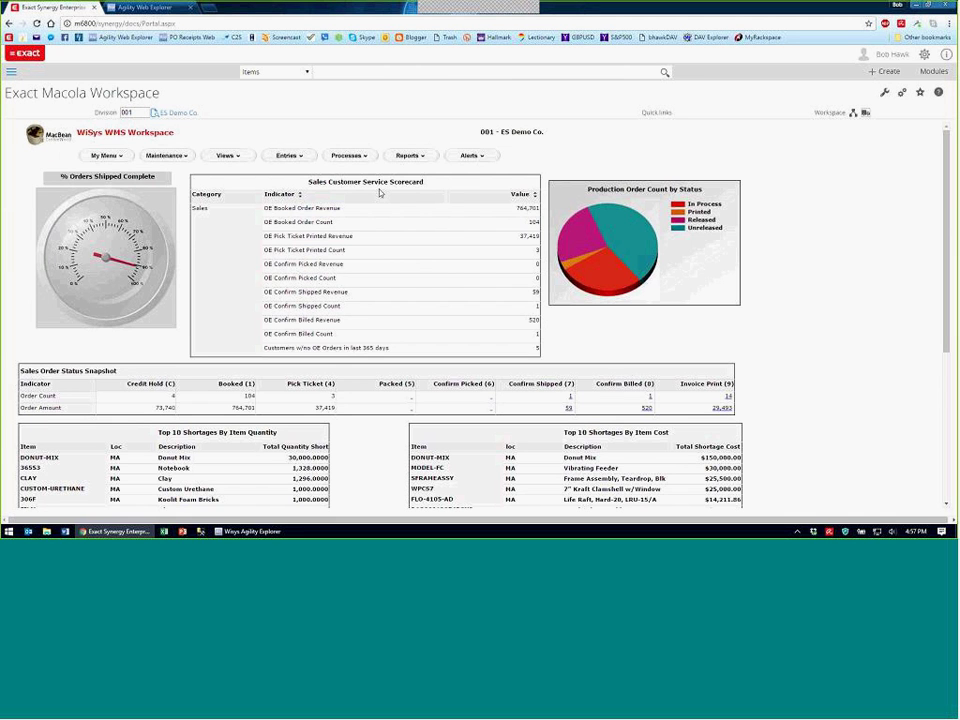
Open Agility Receiving from the WiSys WMS Workspace entries and look over the open lines in PO Receipts Web.
{"action": "left_click", "coordinate": [305, 162]}
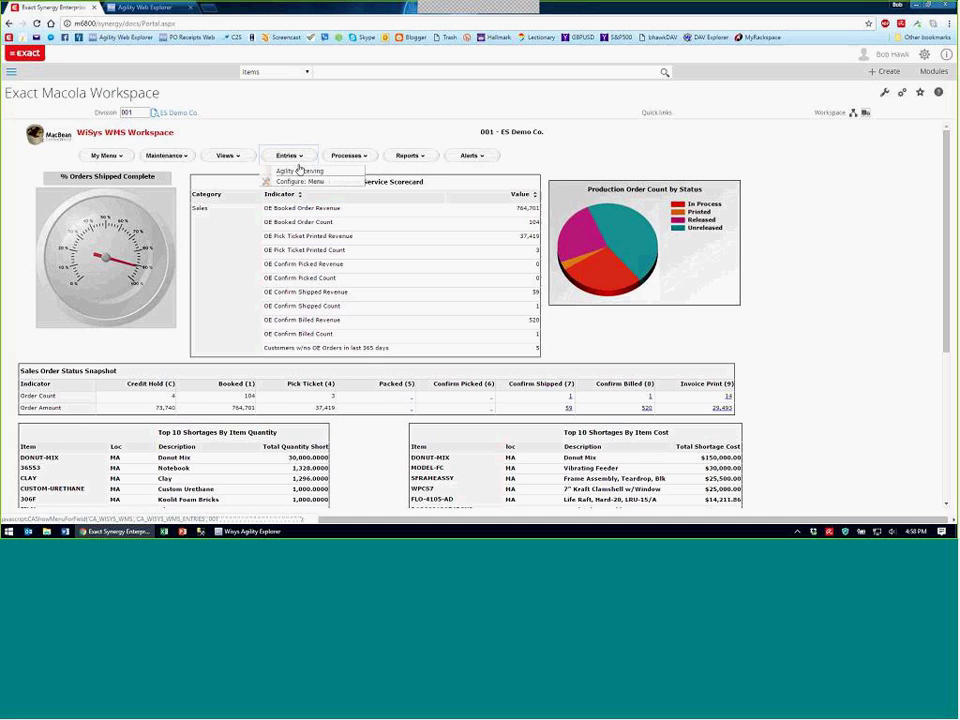
{"action": "left_click", "coordinate": [306, 180]}
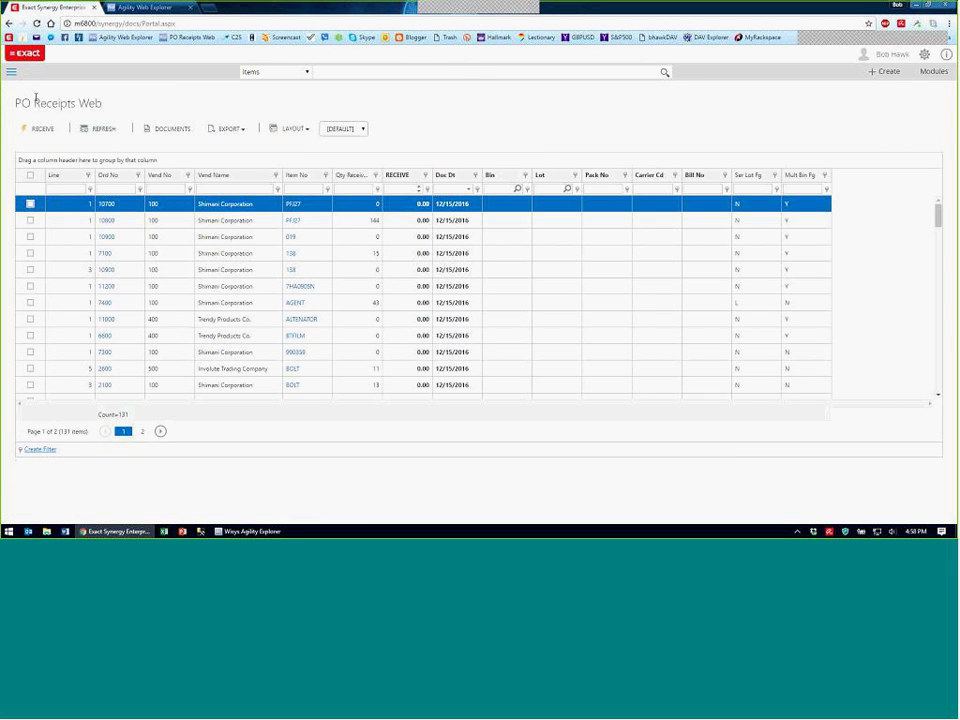
{"action": "left_click_drag", "start_coordinate": [103, 103], "coordinate": [3, 103]}
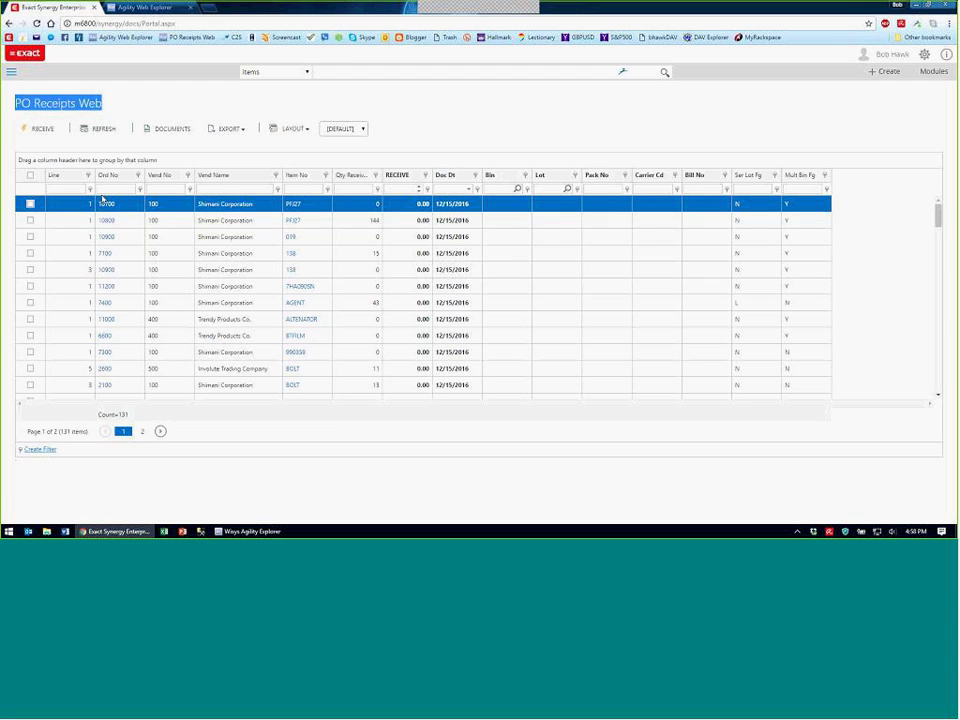
{"action": "left_click", "coordinate": [101, 199]}
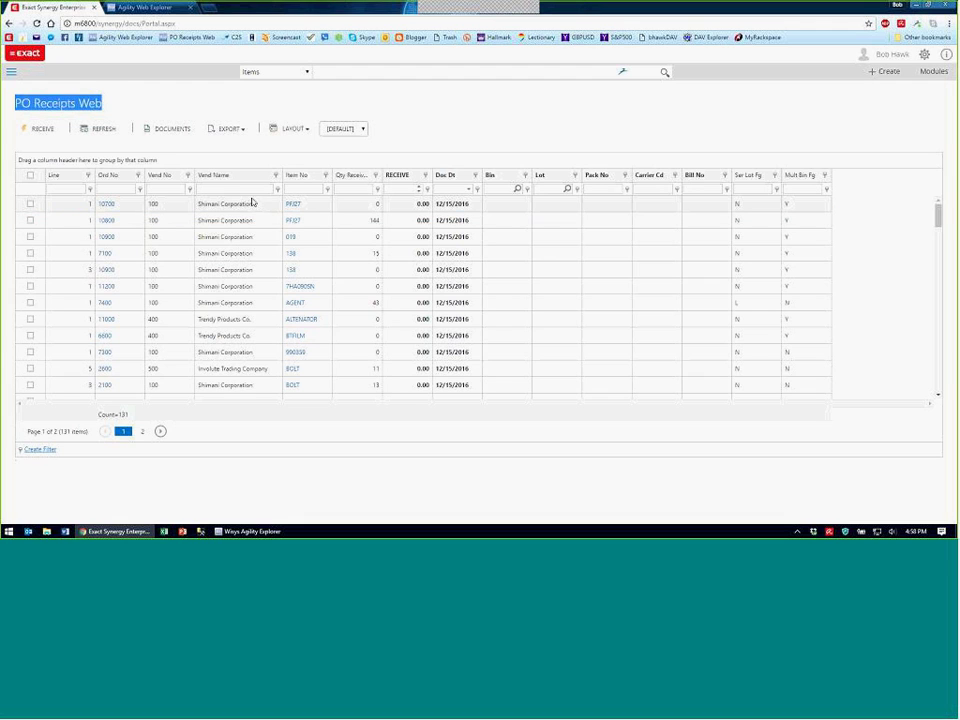
{"action": "left_click", "coordinate": [370, 208]}
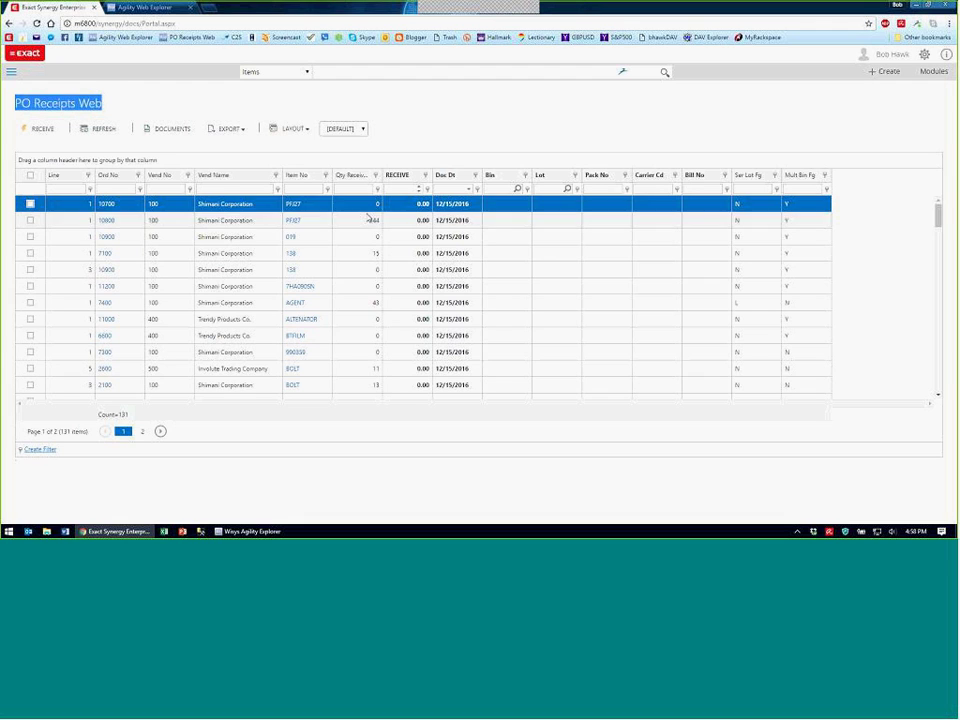
{"action": "left_click", "coordinate": [332, 207]}
{"action": "left_click", "coordinate": [334, 206]}
{"action": "left_click", "coordinate": [341, 237]}
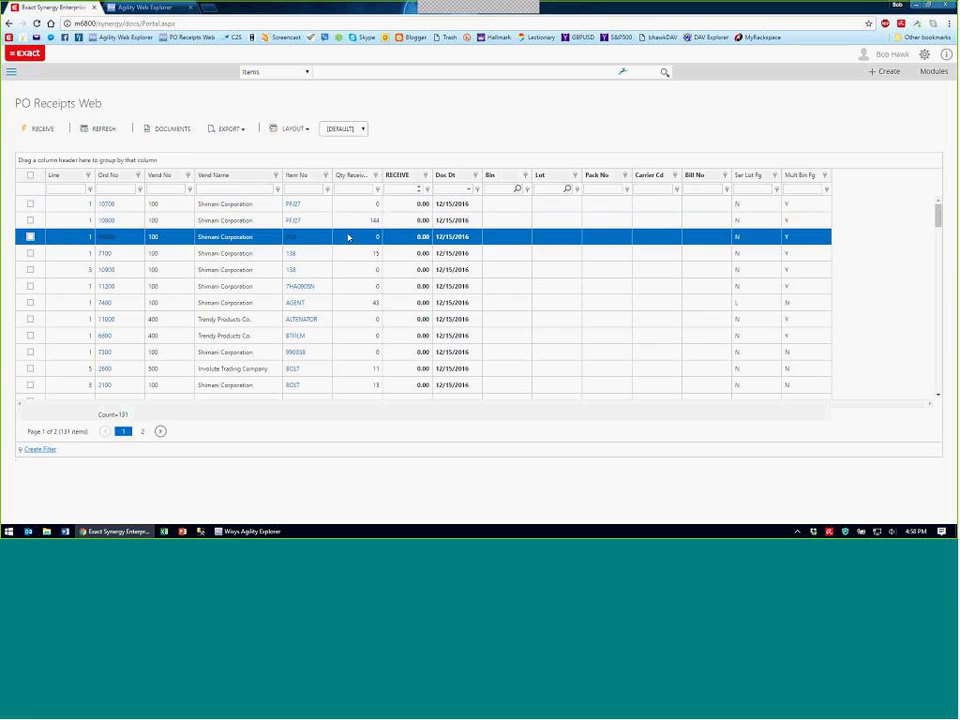
{"action": "left_click", "coordinate": [405, 239]}
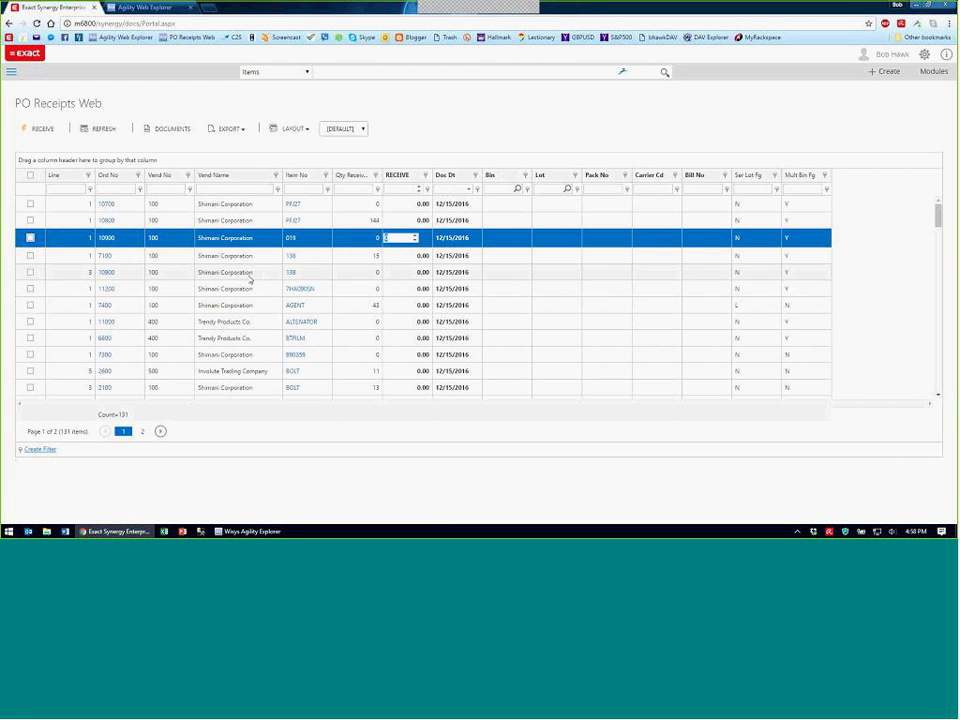
Receive a quantity of 5 on the Involute Trading Company purchase order line for item BOLT.
{"action": "left_click", "coordinate": [360, 372]}
{"action": "left_click", "coordinate": [408, 370]}
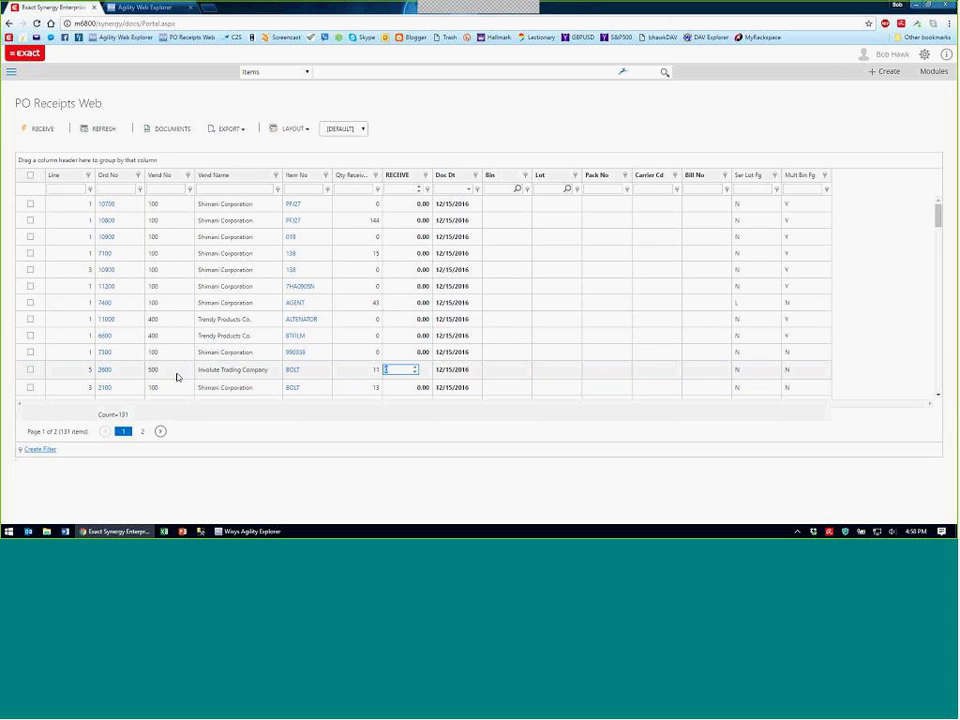
{"action": "type", "text": "5"}
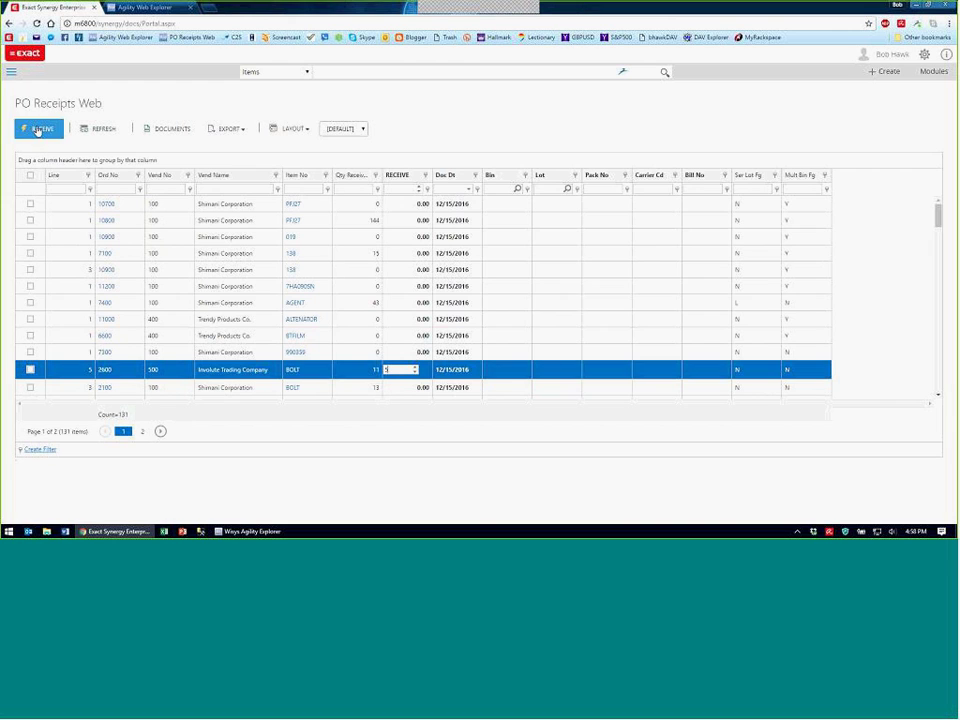
{"action": "left_click", "coordinate": [31, 369]}
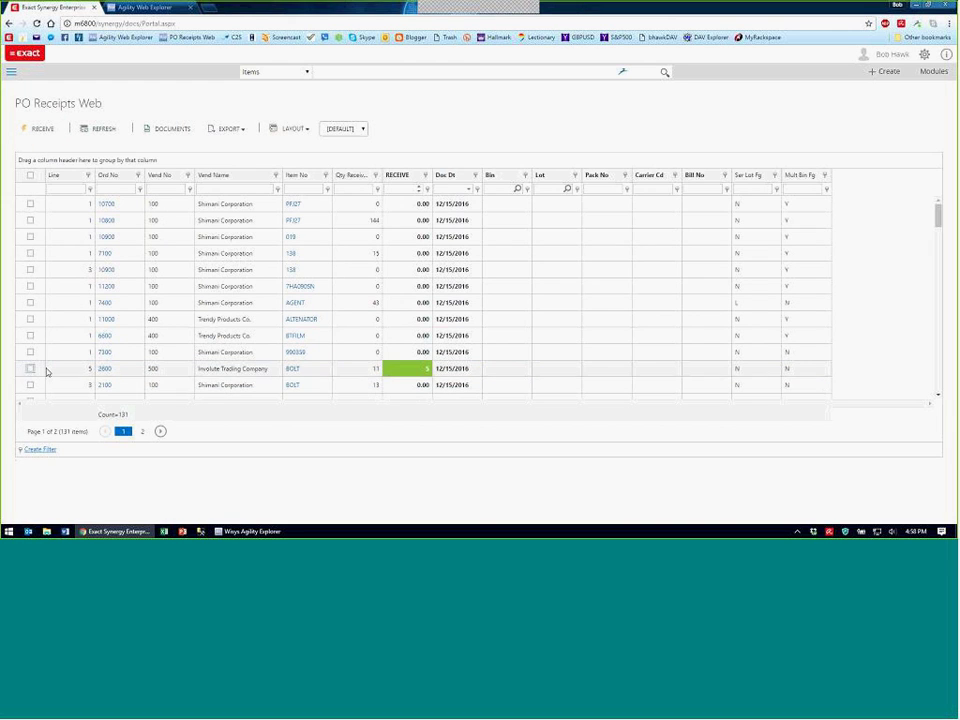
{"action": "left_click", "coordinate": [30, 370]}
{"action": "left_click", "coordinate": [30, 370]}
{"action": "left_click", "coordinate": [38, 128]}
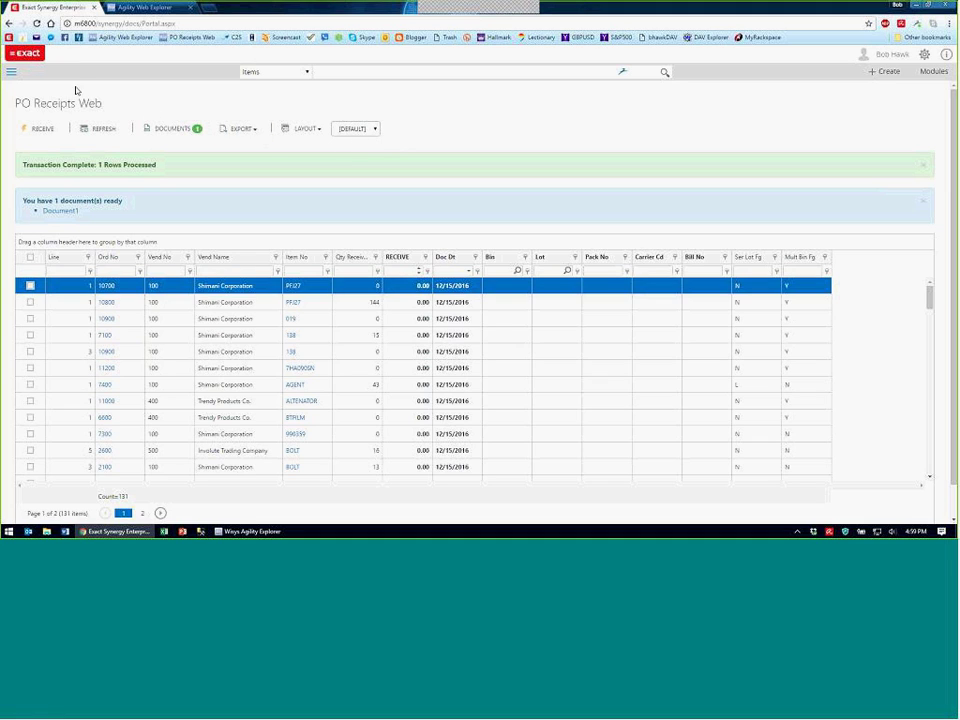
Return to the Synergy home page, reload the WiSys WMS Workspace through the Workspaces module, and show its Entries options.
{"action": "left_click", "coordinate": [27, 53]}
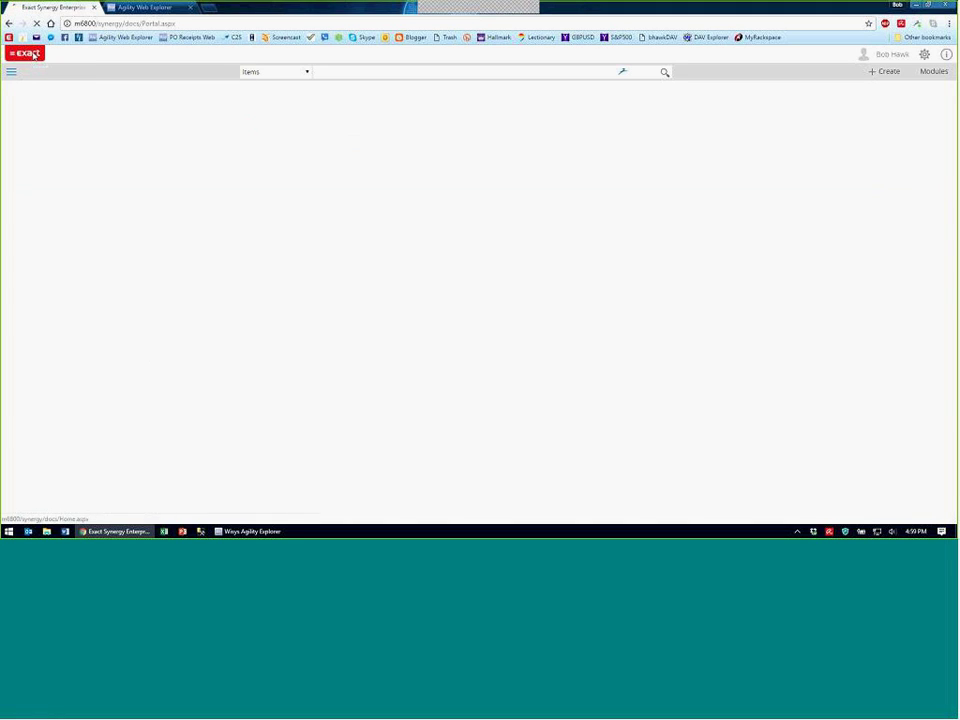
{"action": "left_click", "coordinate": [932, 72]}
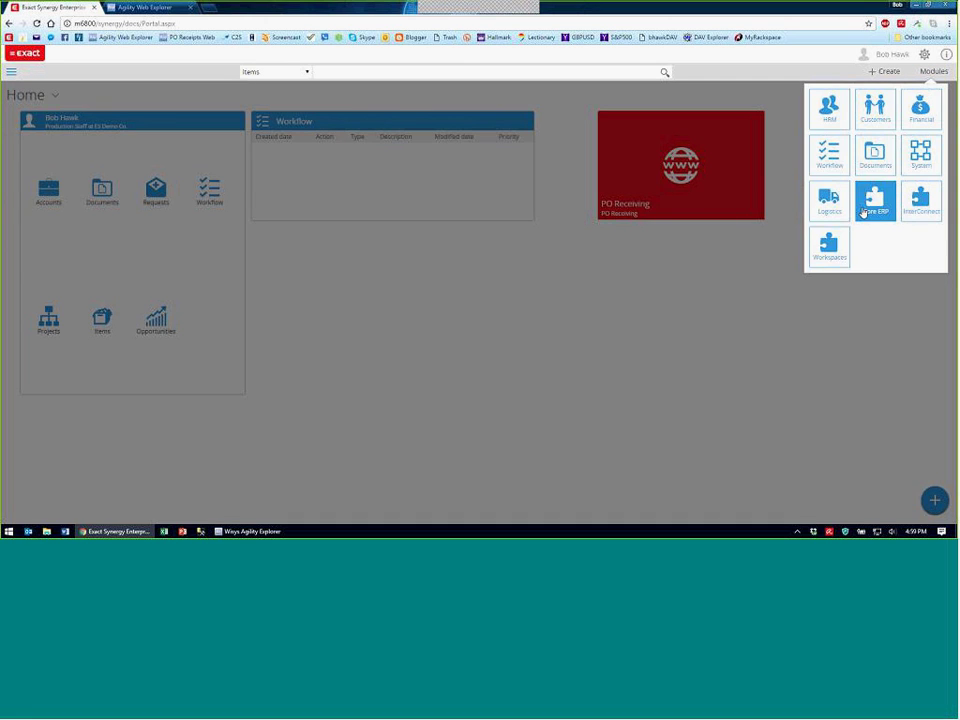
{"action": "left_click", "coordinate": [808, 258]}
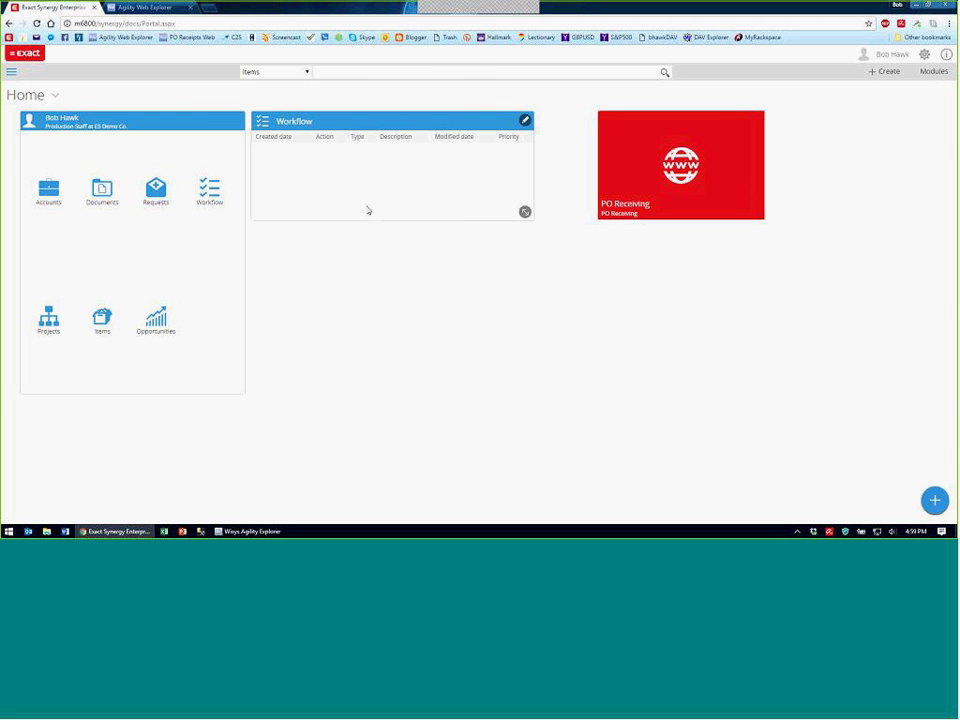
{"action": "mouse_move", "coordinate": [913, 92]}
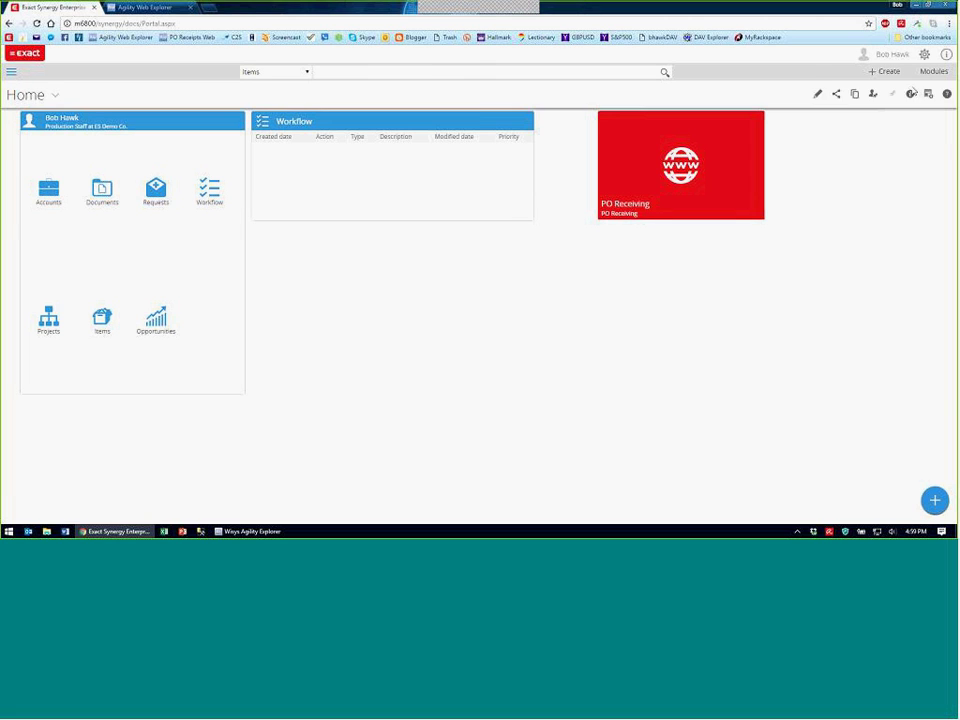
{"action": "left_click", "coordinate": [932, 72]}
{"action": "left_click", "coordinate": [840, 256]}
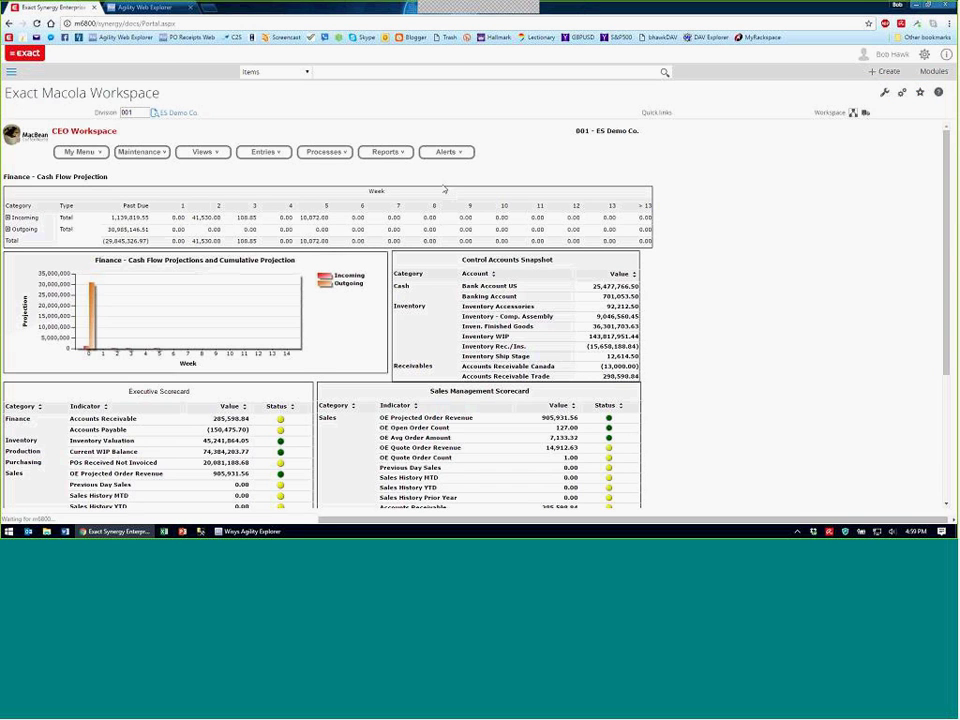
{"action": "left_click", "coordinate": [866, 114]}
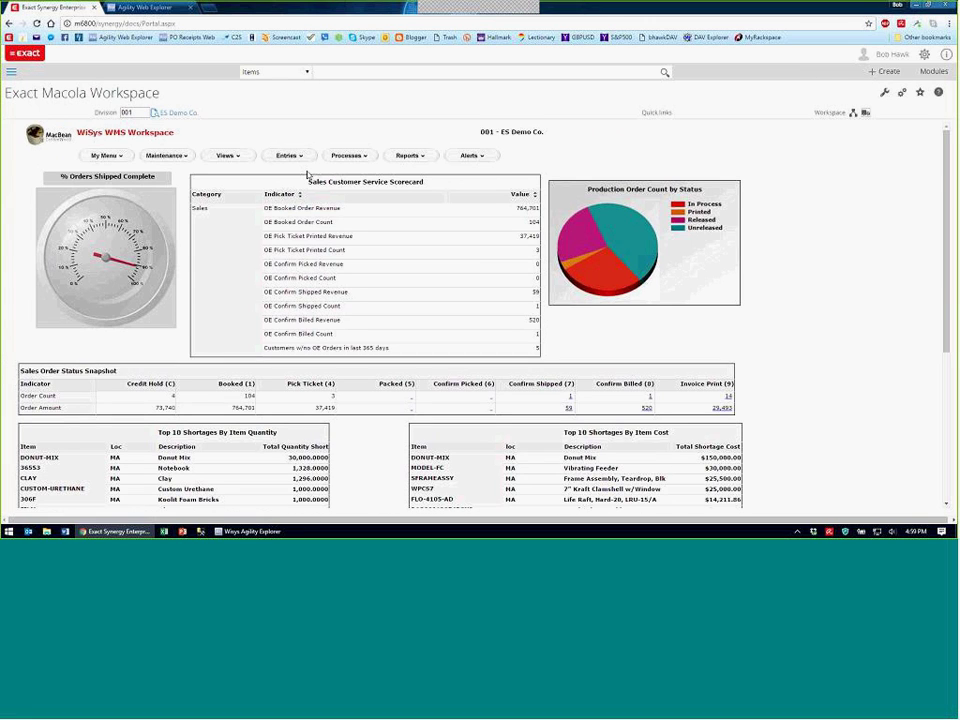
{"action": "left_click", "coordinate": [302, 156]}
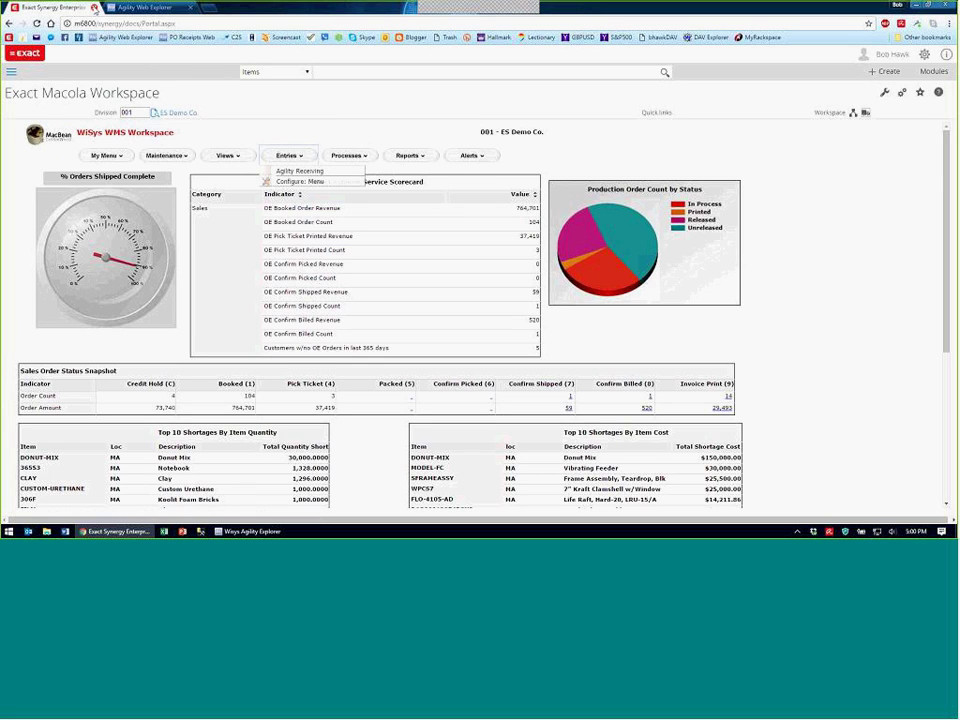
Close the open browser tabs, relaunch Chrome, and open the bookmarked Agility Web Explorer.
{"action": "left_click", "coordinate": [95, 8]}
{"action": "left_click", "coordinate": [95, 9]}
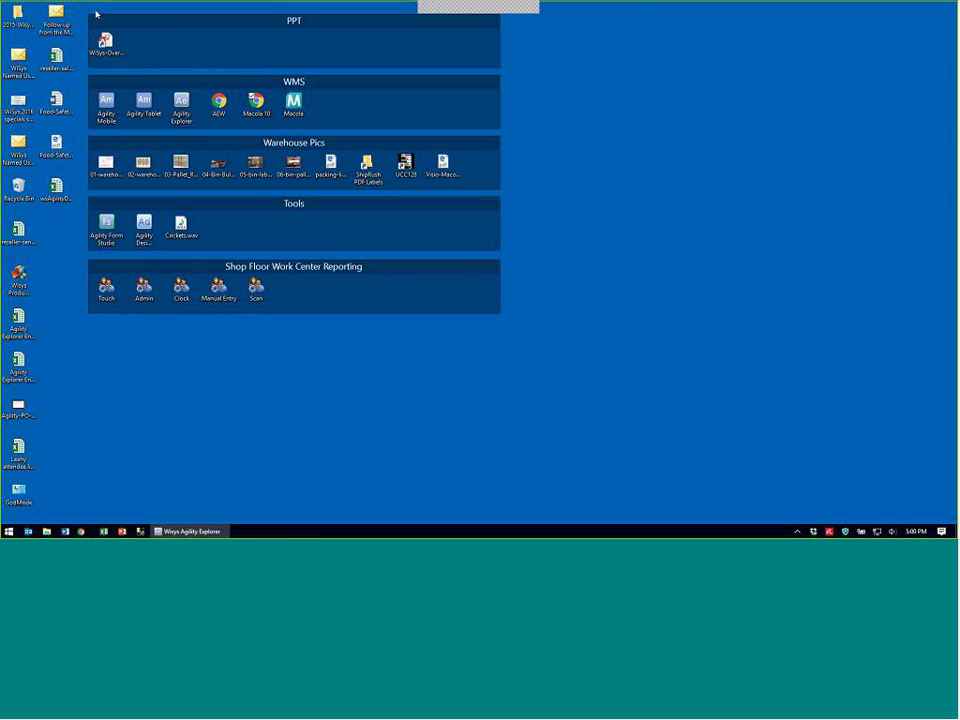
{"action": "left_click", "coordinate": [81, 531]}
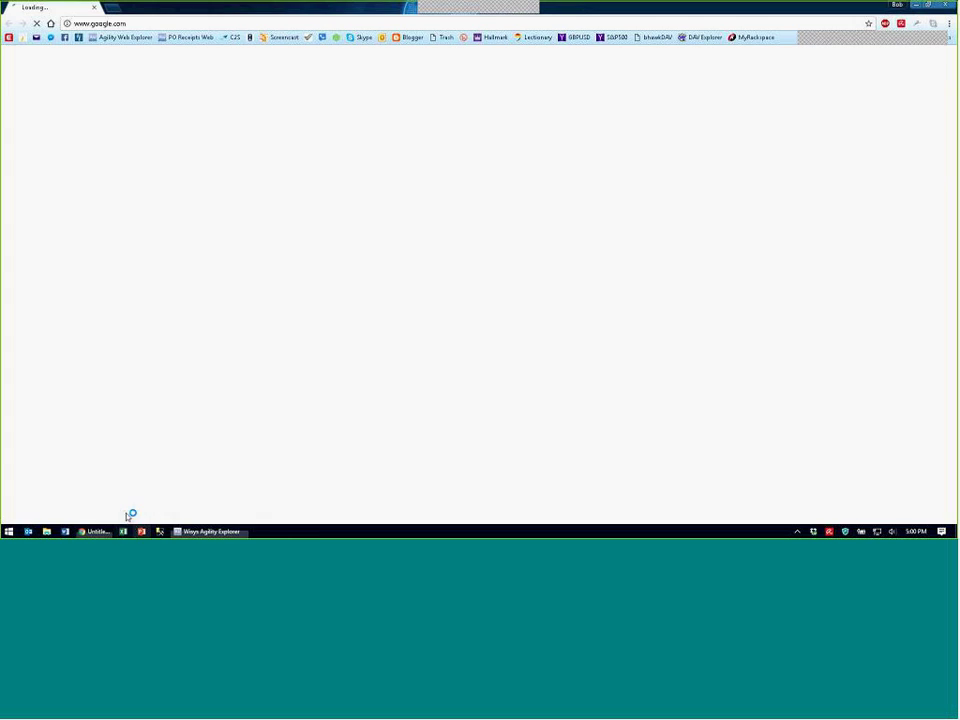
{"action": "left_click", "coordinate": [120, 38]}
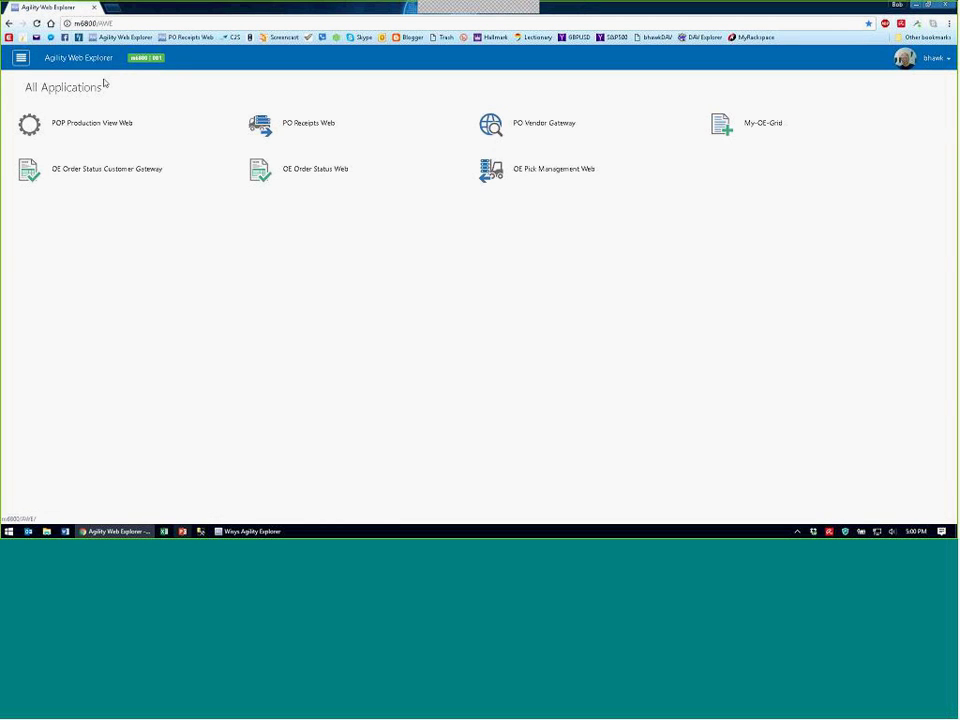
Show the application groups, open PO Receipts Web, and filter its Item No column by "bolt".
{"action": "left_click", "coordinate": [20, 58]}
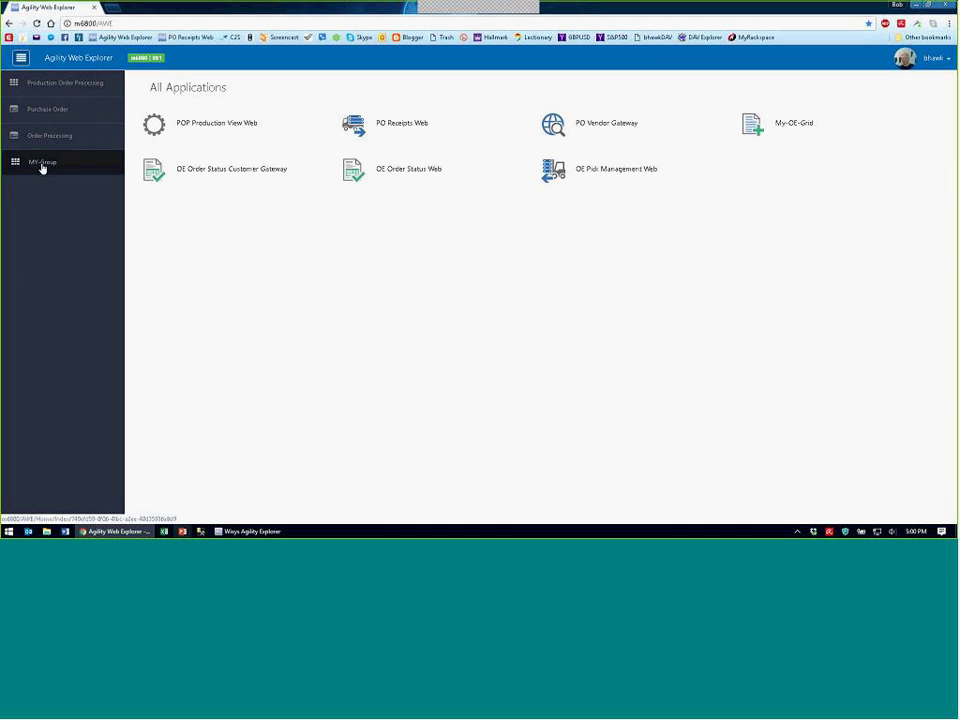
{"action": "left_click", "coordinate": [395, 128]}
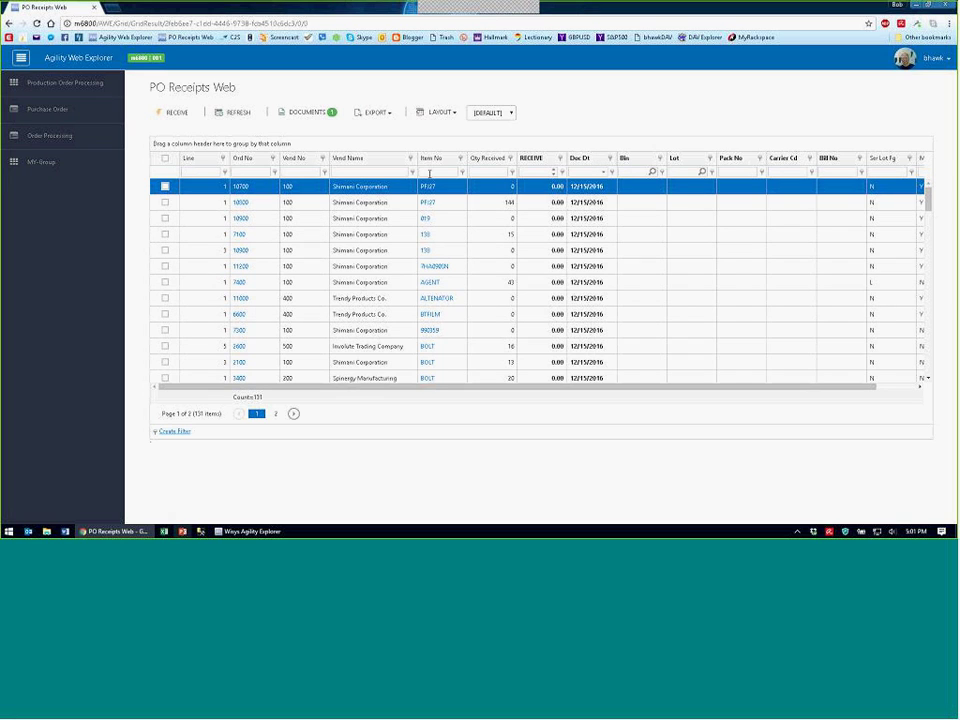
{"action": "type", "text": "bolt"}
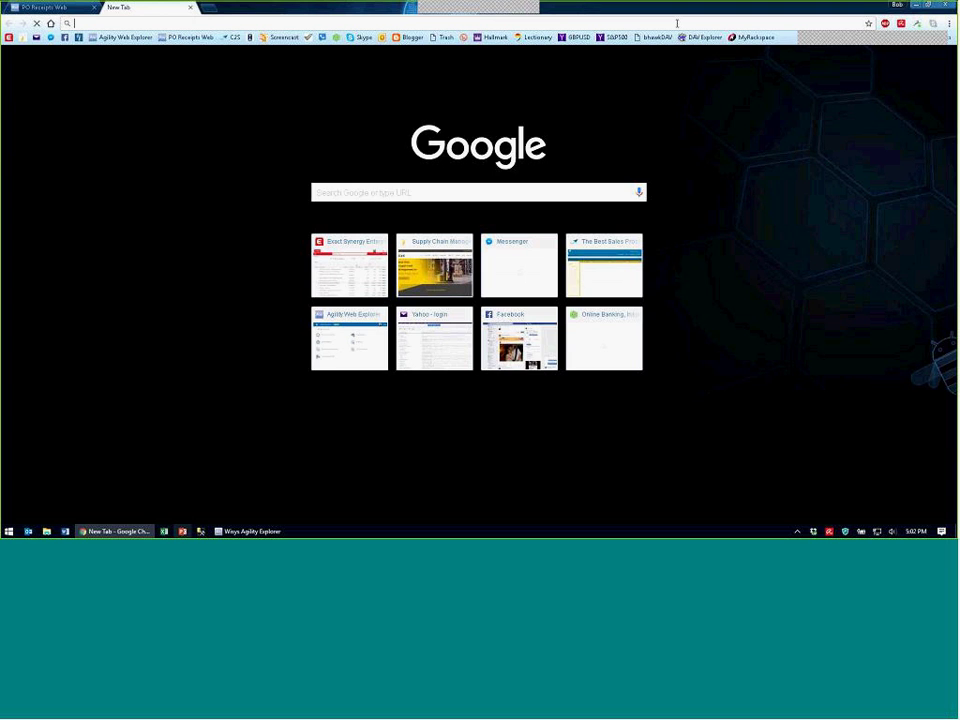
Launch Macola 10 from the desktop and open the PO Receiving tile on the Synergy home page.
{"action": "left_click", "coordinate": [115, 8]}
{"action": "key", "text": "super+d"}
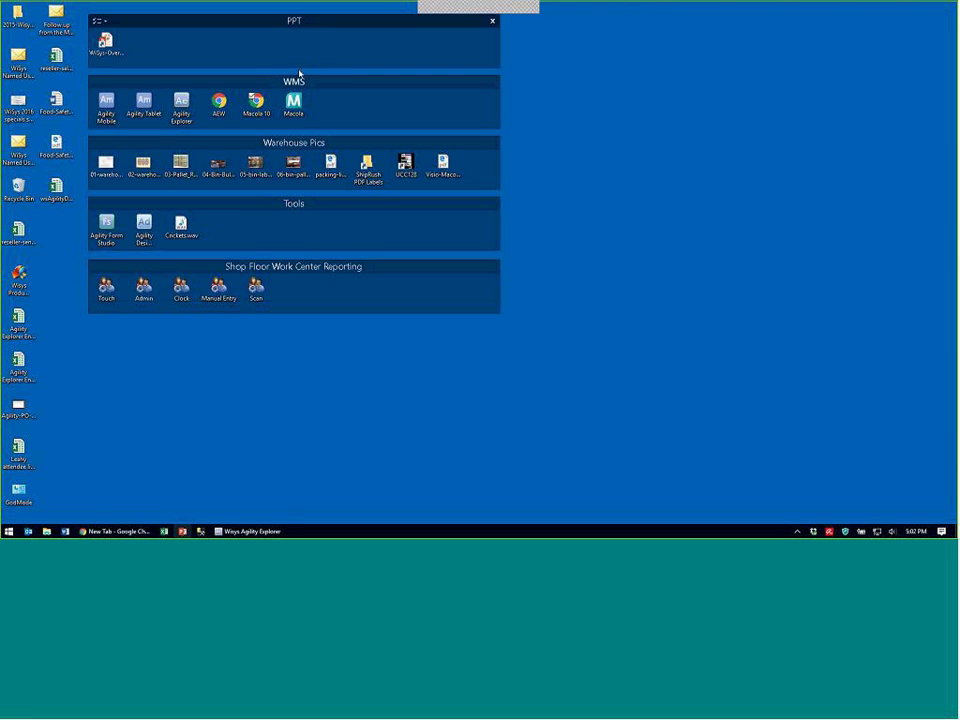
{"action": "left_click", "coordinate": [256, 101]}
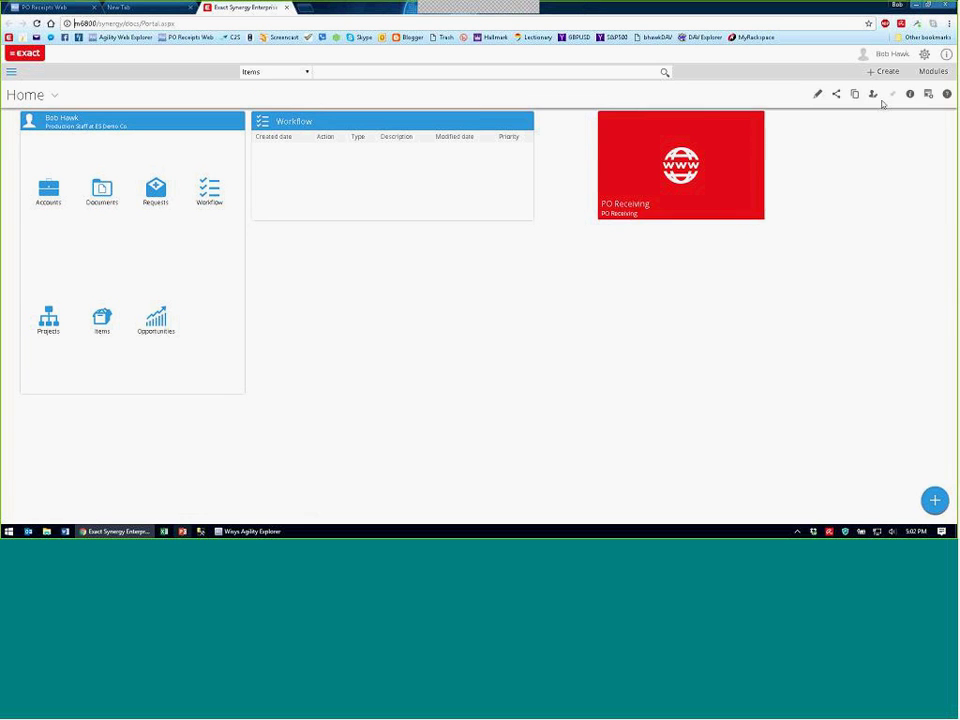
{"action": "left_click", "coordinate": [934, 71]}
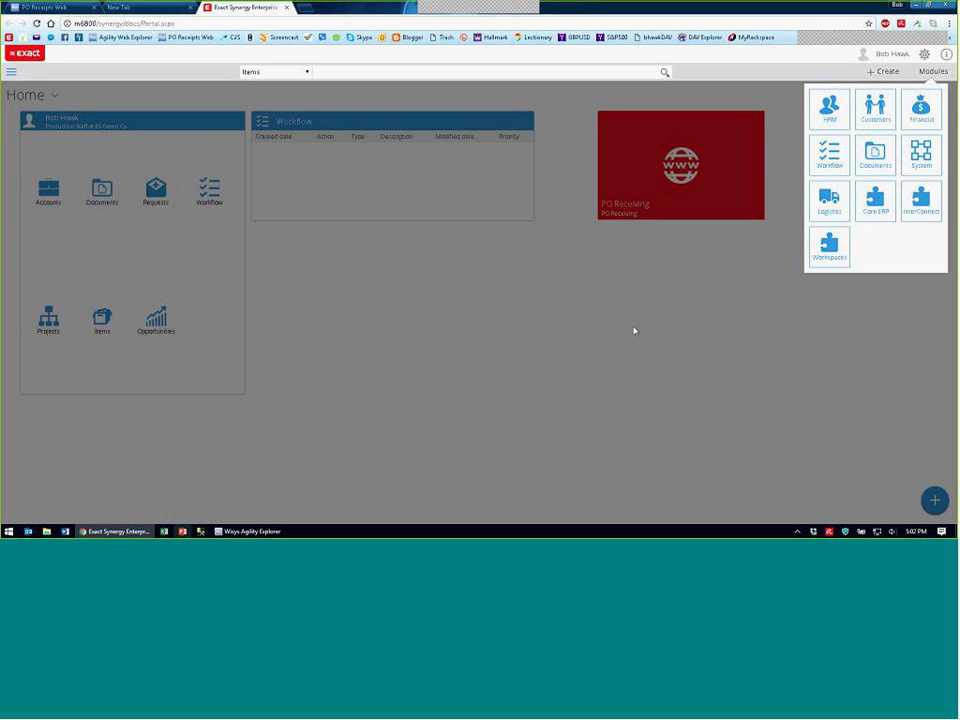
{"action": "left_click", "coordinate": [634, 331]}
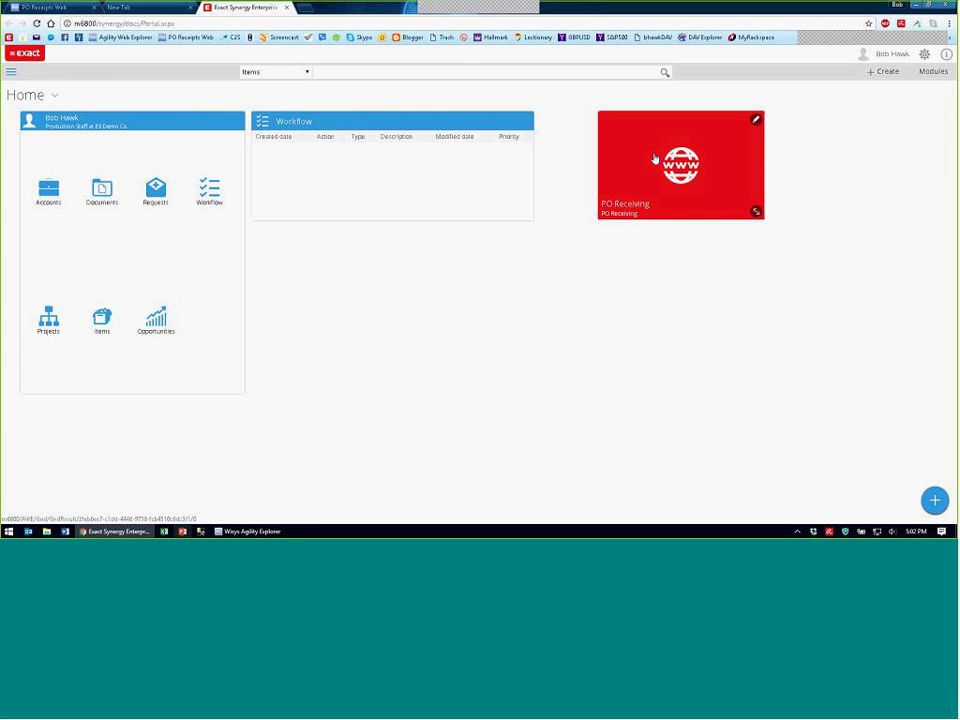
{"action": "left_click", "coordinate": [672, 188]}
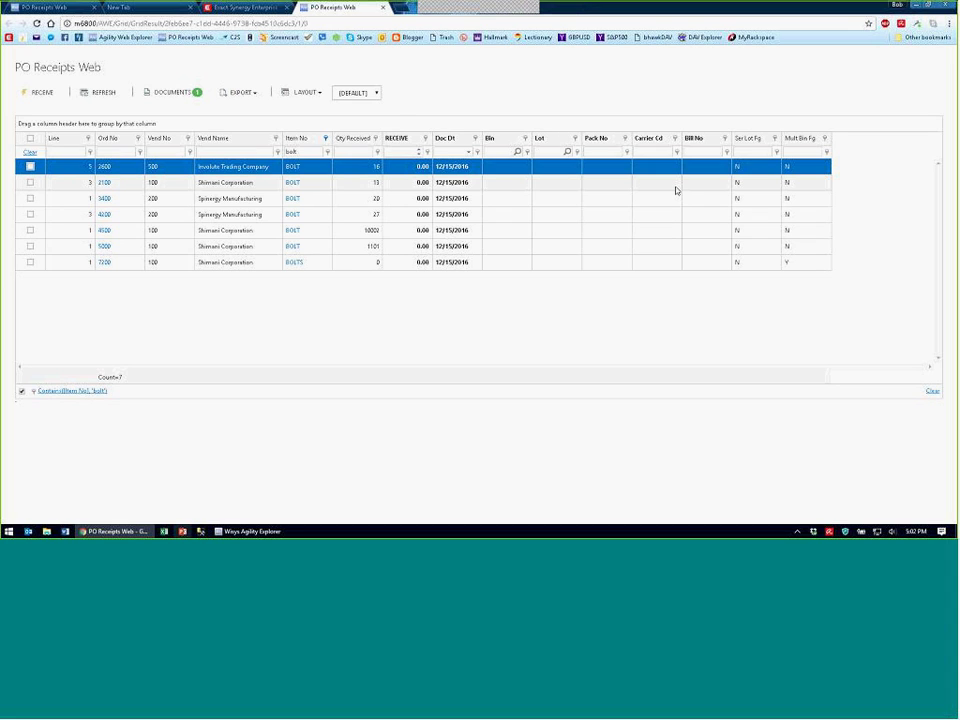
Return to Synergy, load the WiSys WMS Workspace from the Workspaces module, and open its Agility Receiving entry.
{"action": "left_click", "coordinate": [244, 8]}
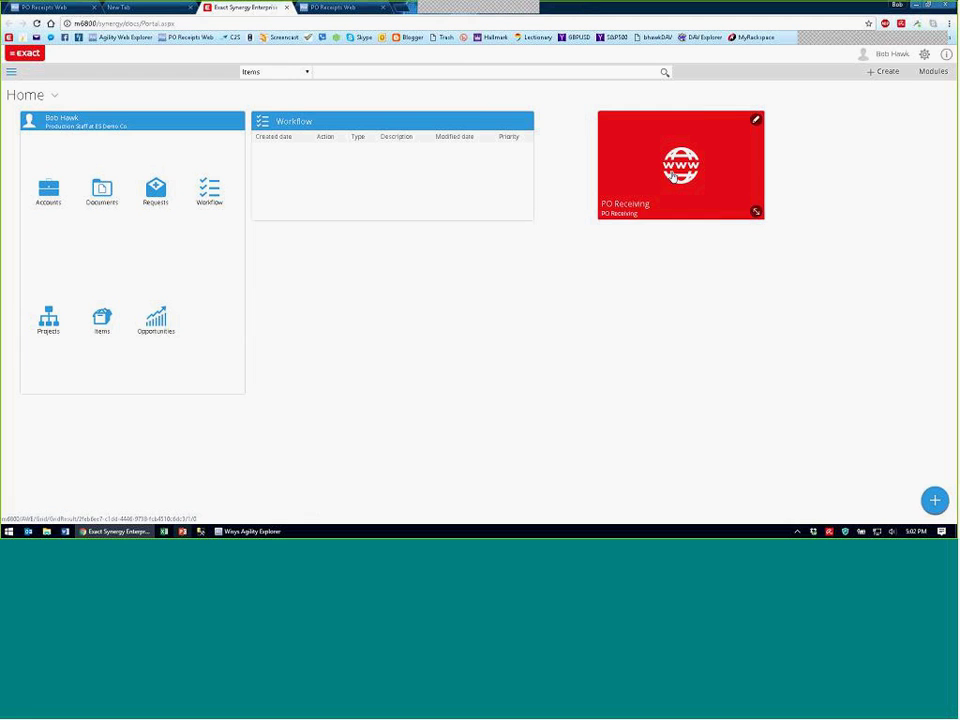
{"action": "left_click", "coordinate": [930, 71]}
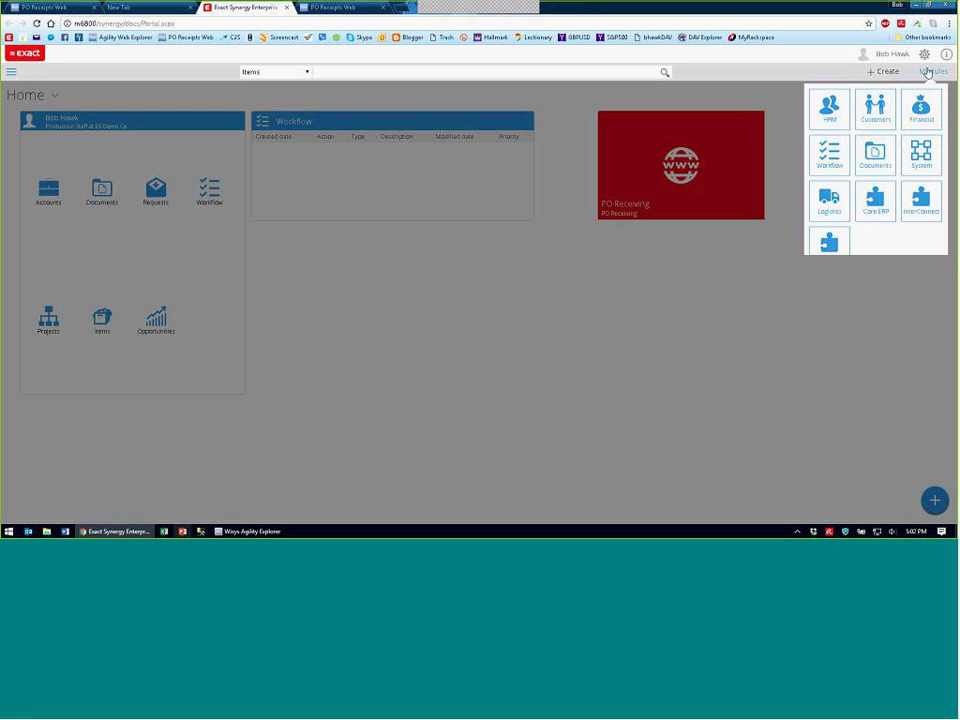
{"action": "left_click", "coordinate": [830, 244]}
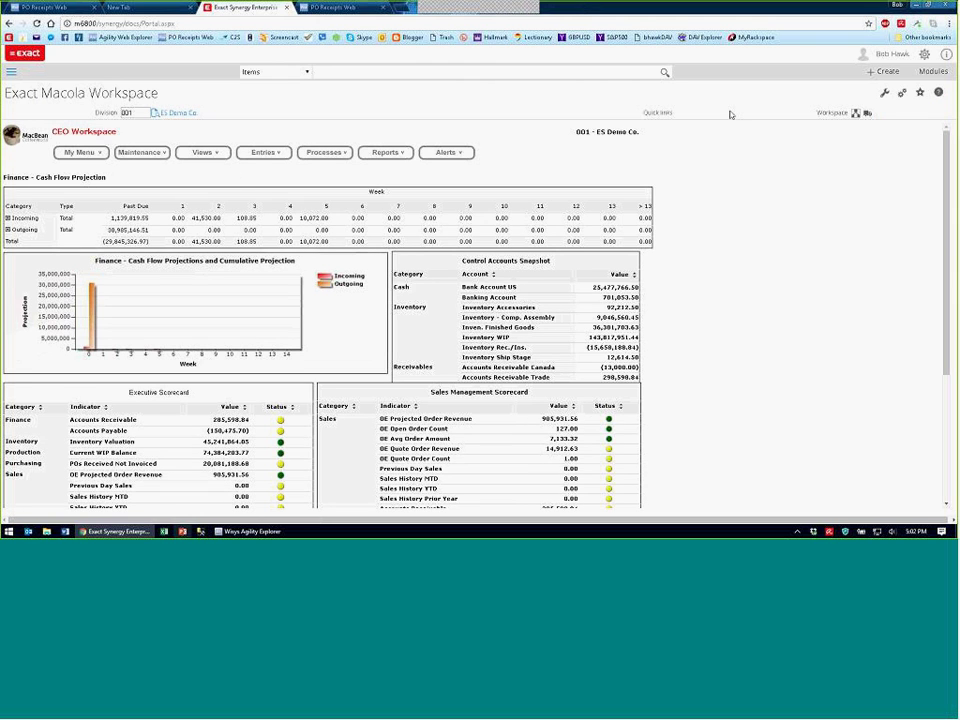
{"action": "left_click", "coordinate": [867, 113]}
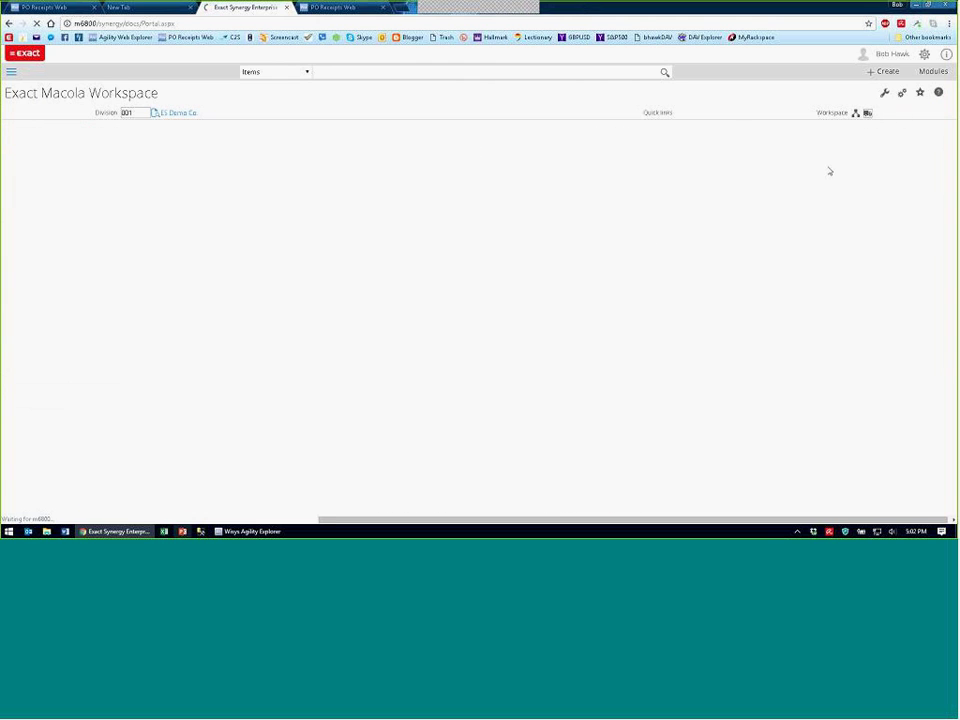
{"action": "left_click", "coordinate": [296, 157]}
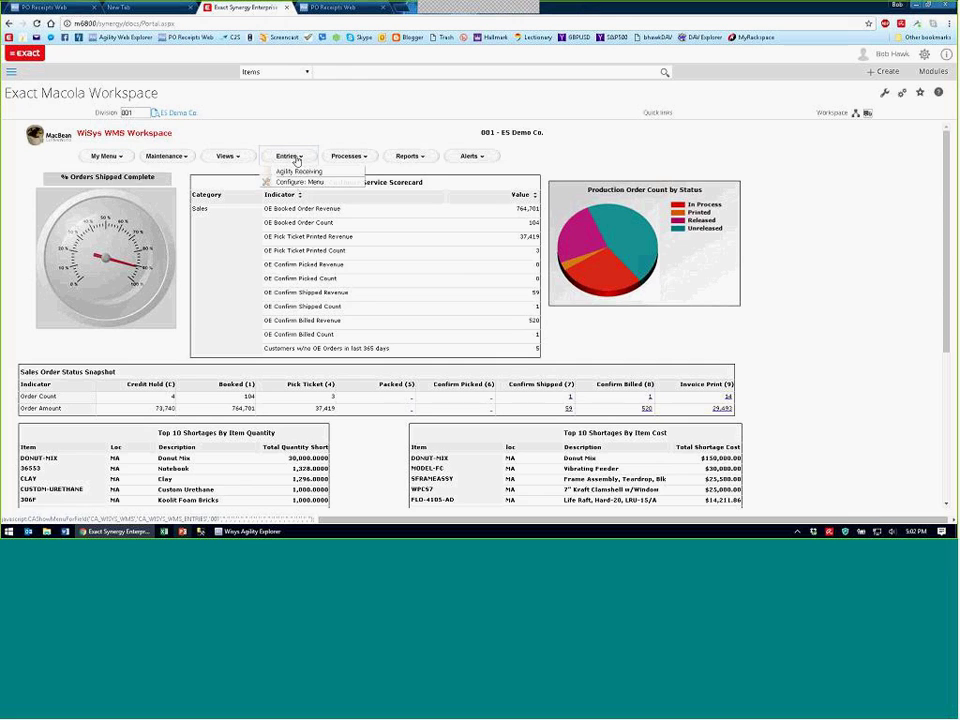
{"action": "left_click", "coordinate": [279, 182]}
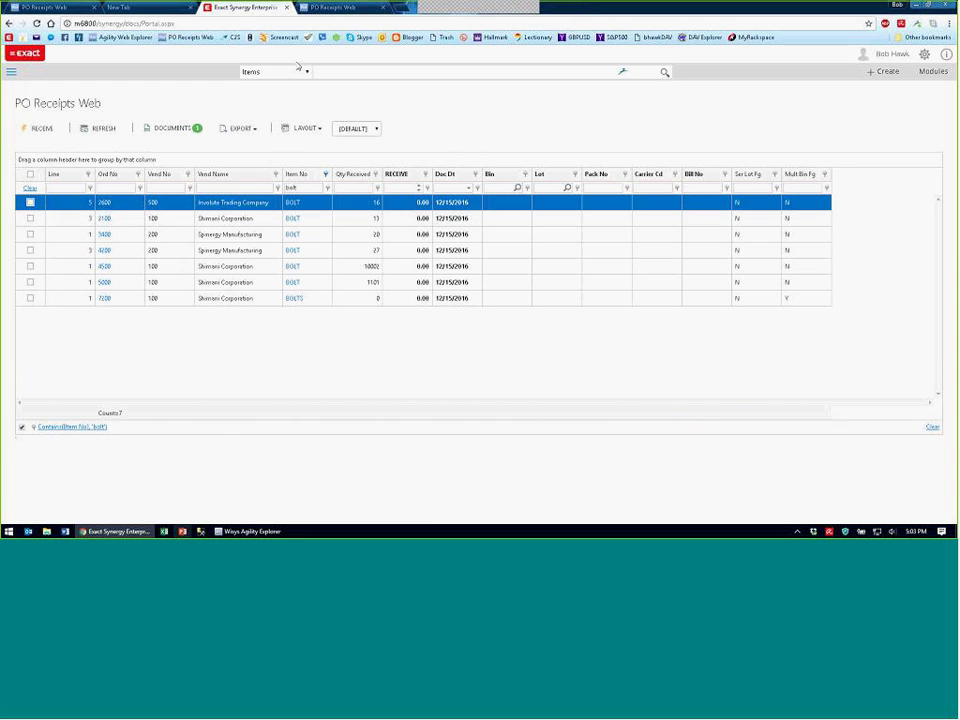
Close the Synergy and second PO Receipts Web tabs, and load the bookmarked Agility Web Explorer at m6800/AWE in the blank tab.
{"action": "left_click", "coordinate": [285, 9]}
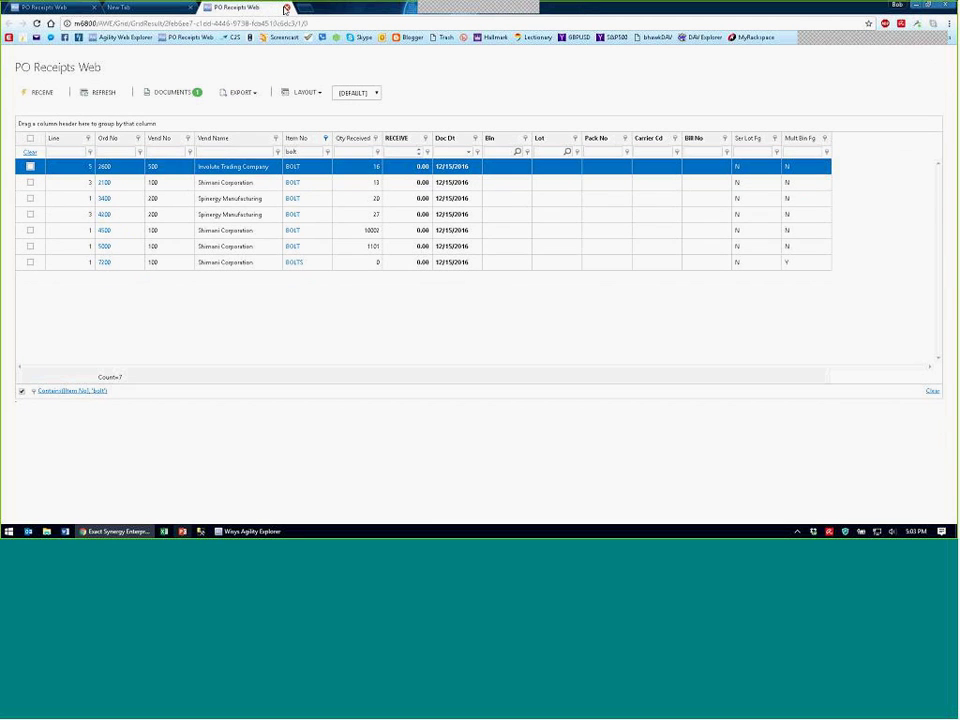
{"action": "key", "text": "ctrl+w"}
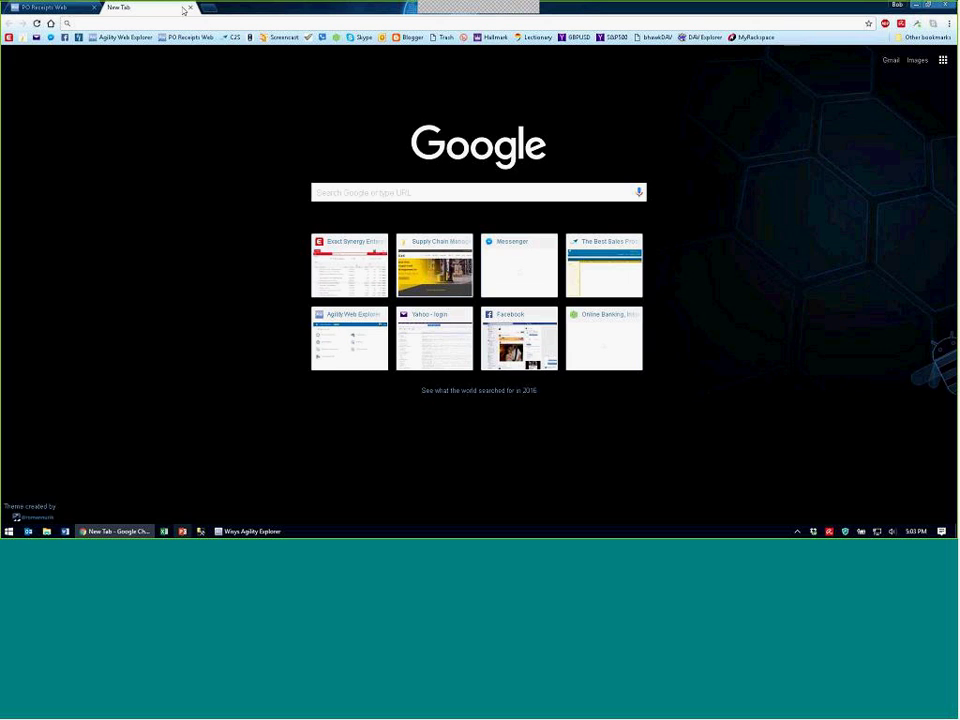
{"action": "left_click", "coordinate": [107, 40]}
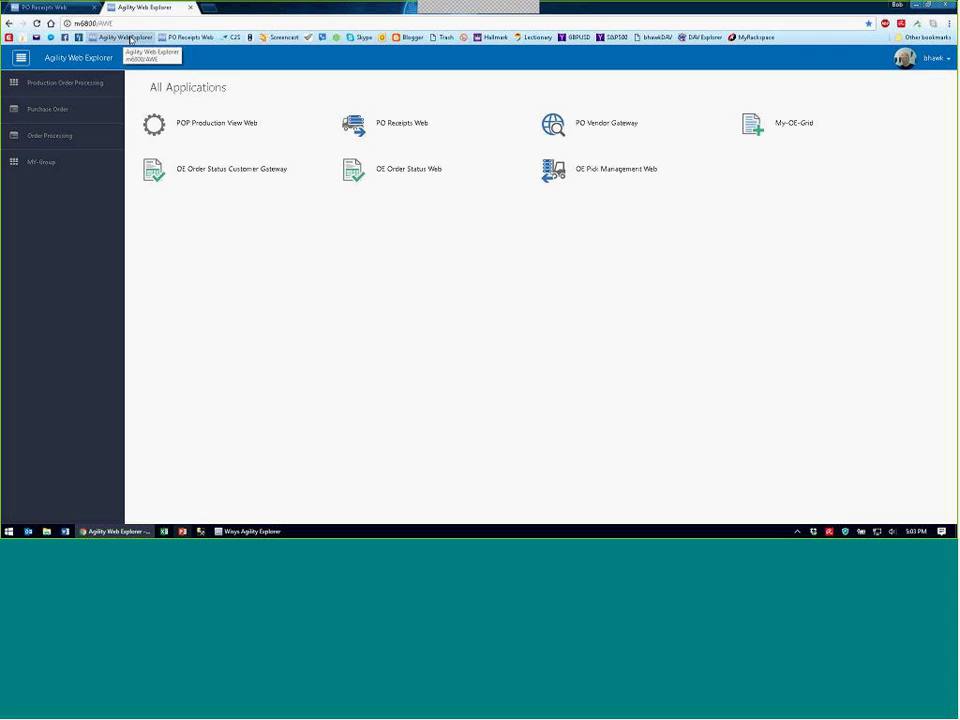
{"action": "left_click", "coordinate": [130, 40]}
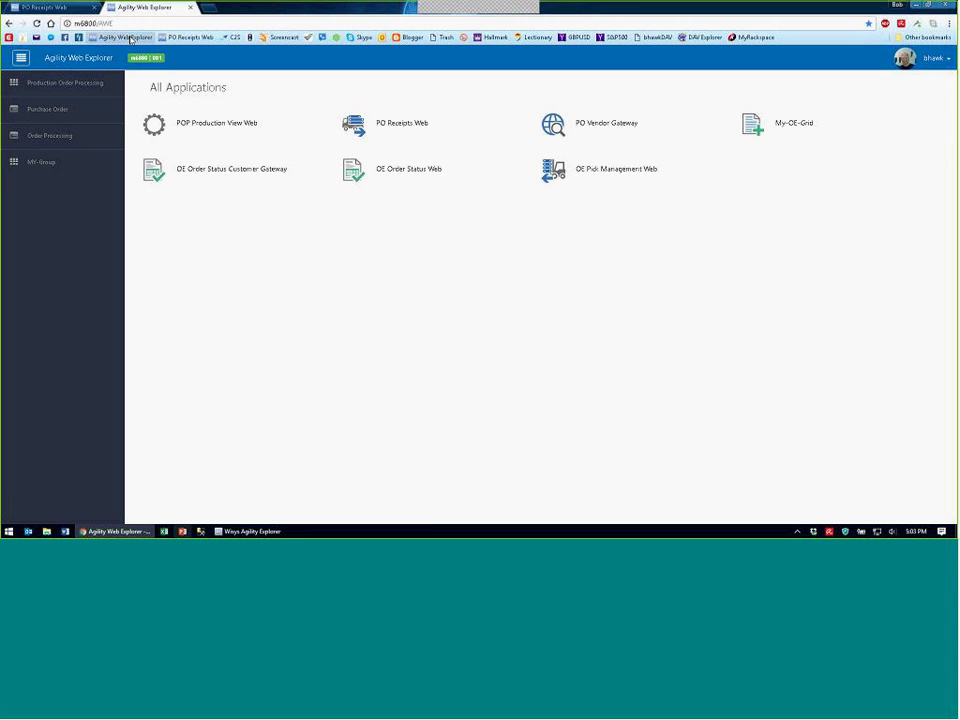
{"action": "left_click", "coordinate": [90, 22]}
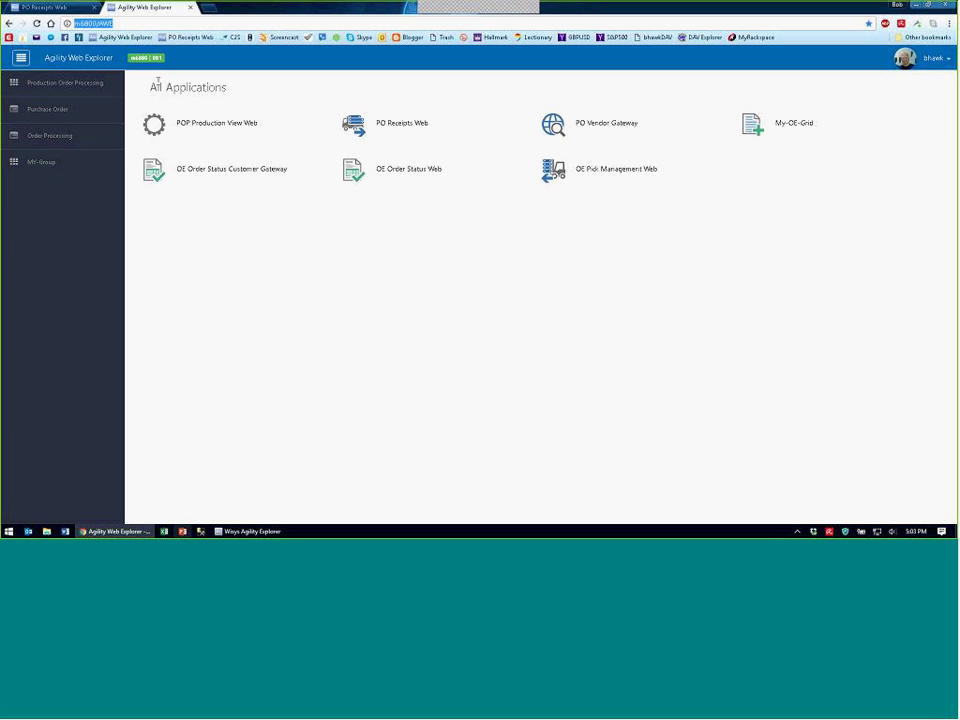
{"action": "left_click", "coordinate": [456, 24]}
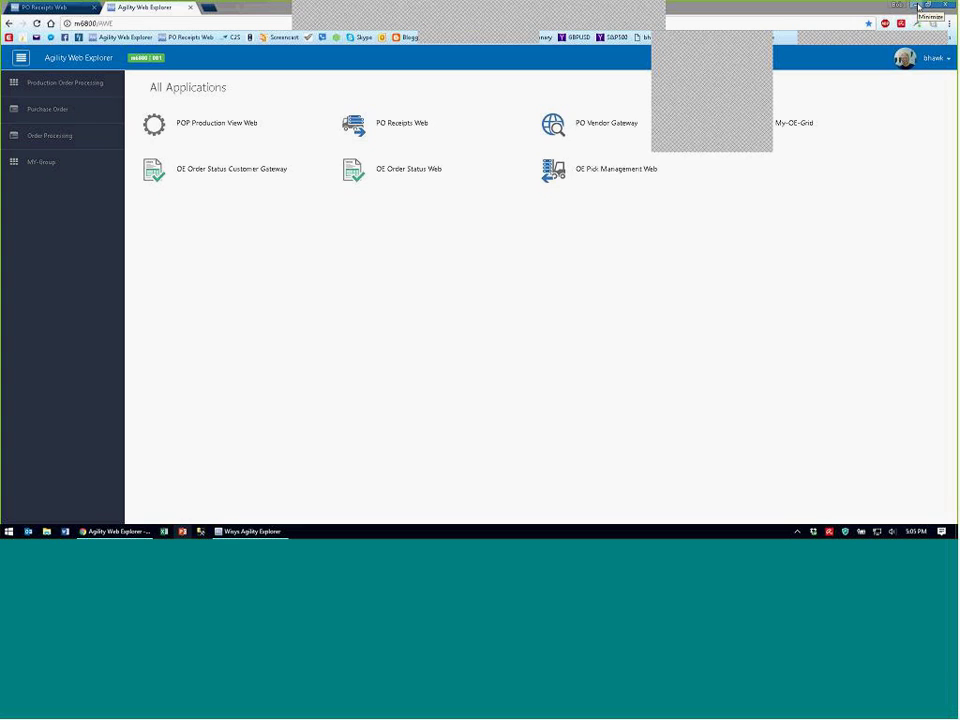
Minimize the browser, switch to Snagit Editor, and browse to the far end of its recent captures.
{"action": "left_click", "coordinate": [918, 6]}
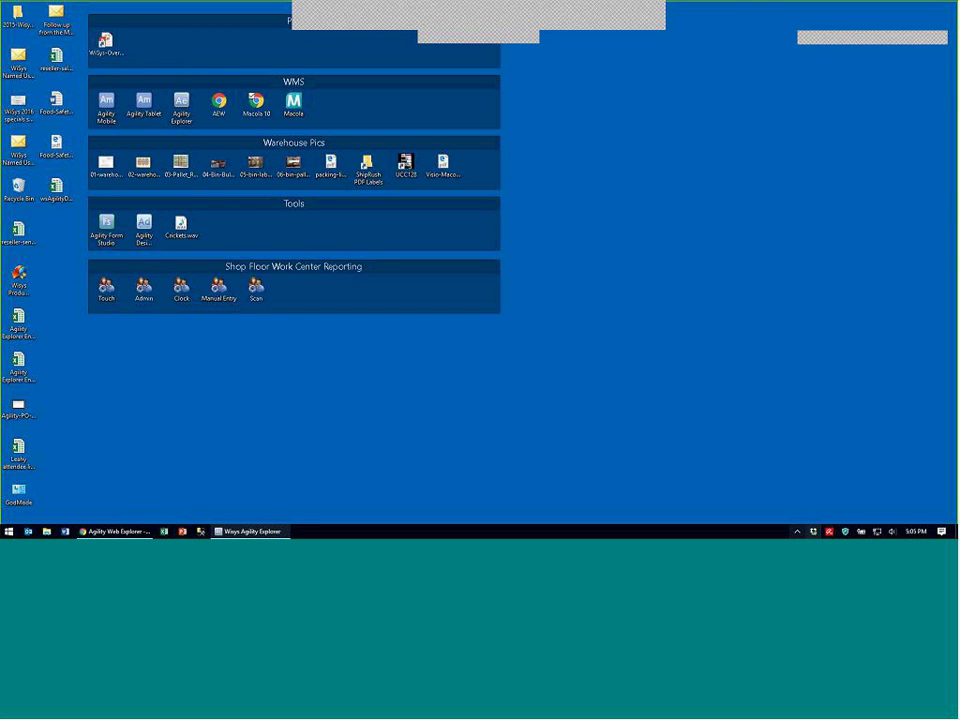
{"action": "left_click", "coordinate": [799, 533]}
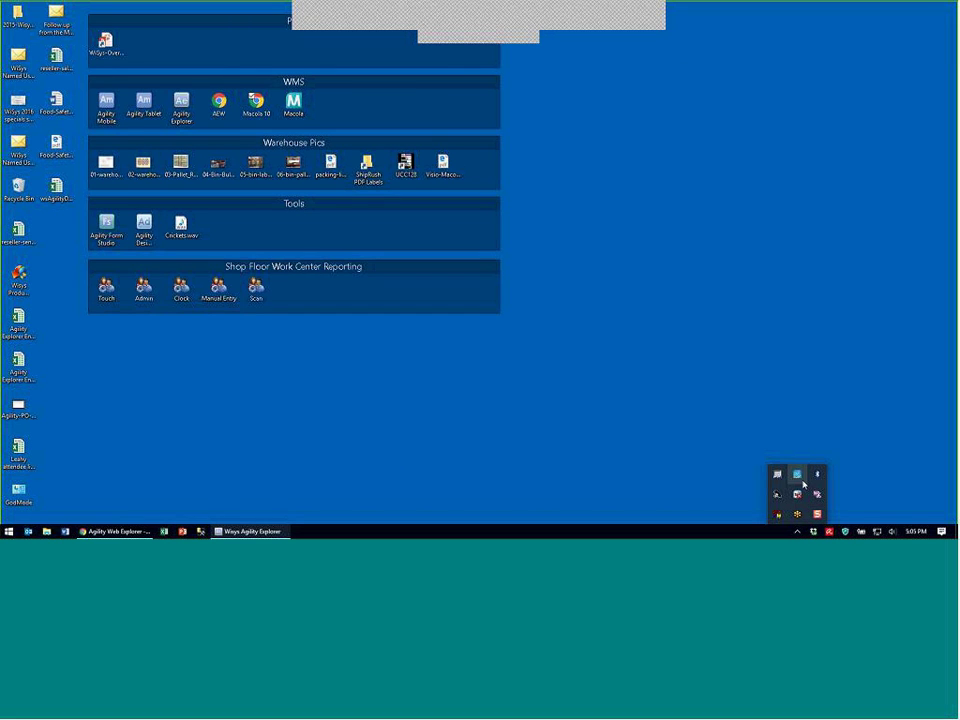
{"action": "left_click", "coordinate": [817, 515]}
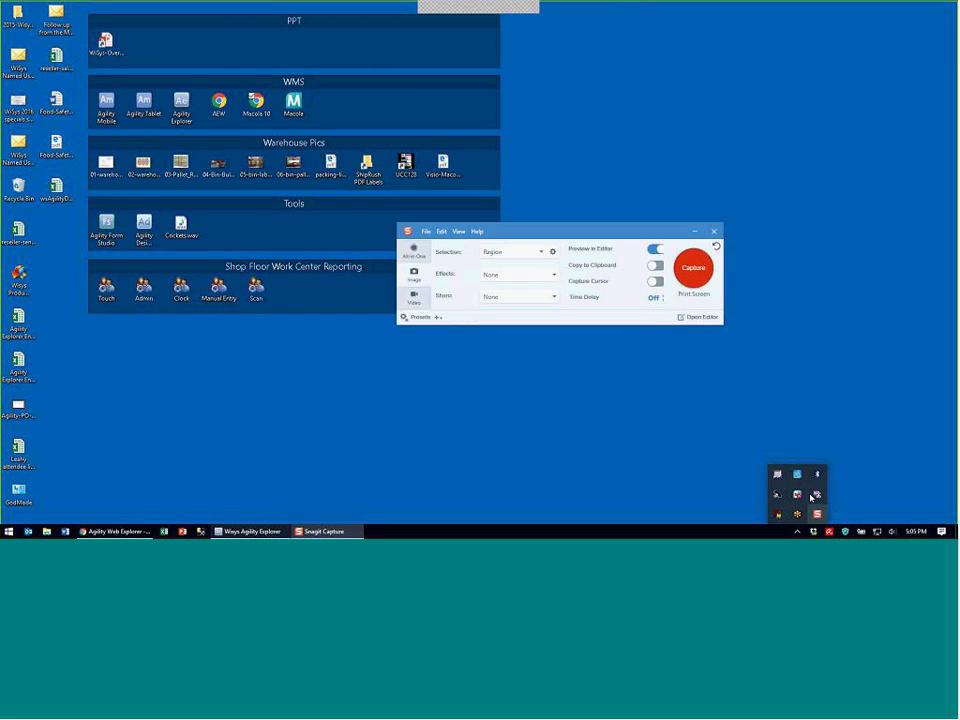
{"action": "right_click", "coordinate": [817, 513]}
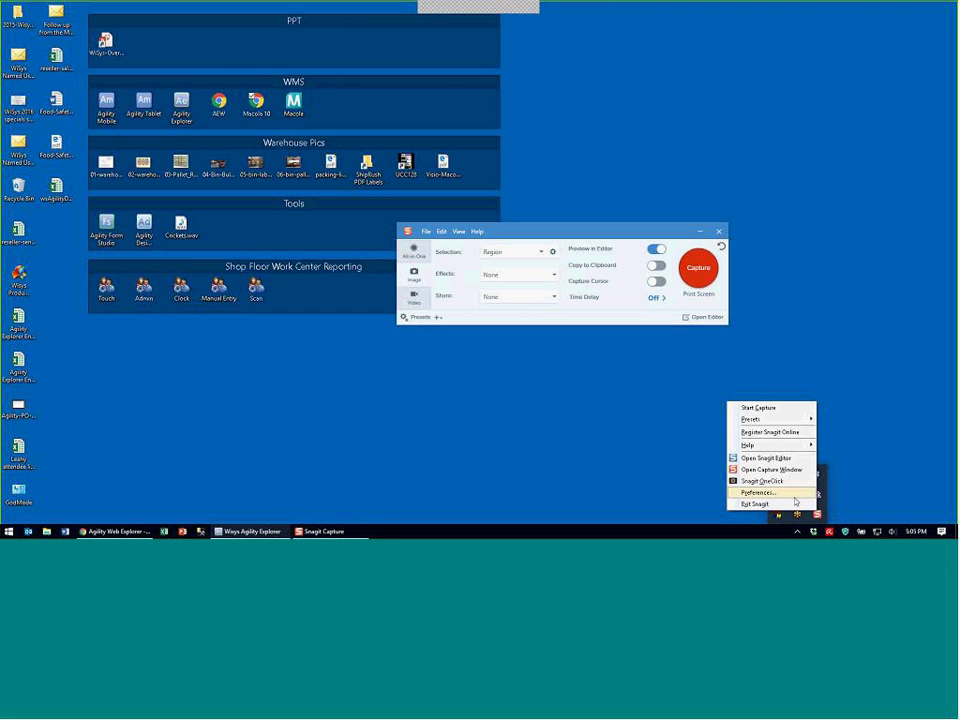
{"action": "left_click", "coordinate": [771, 457]}
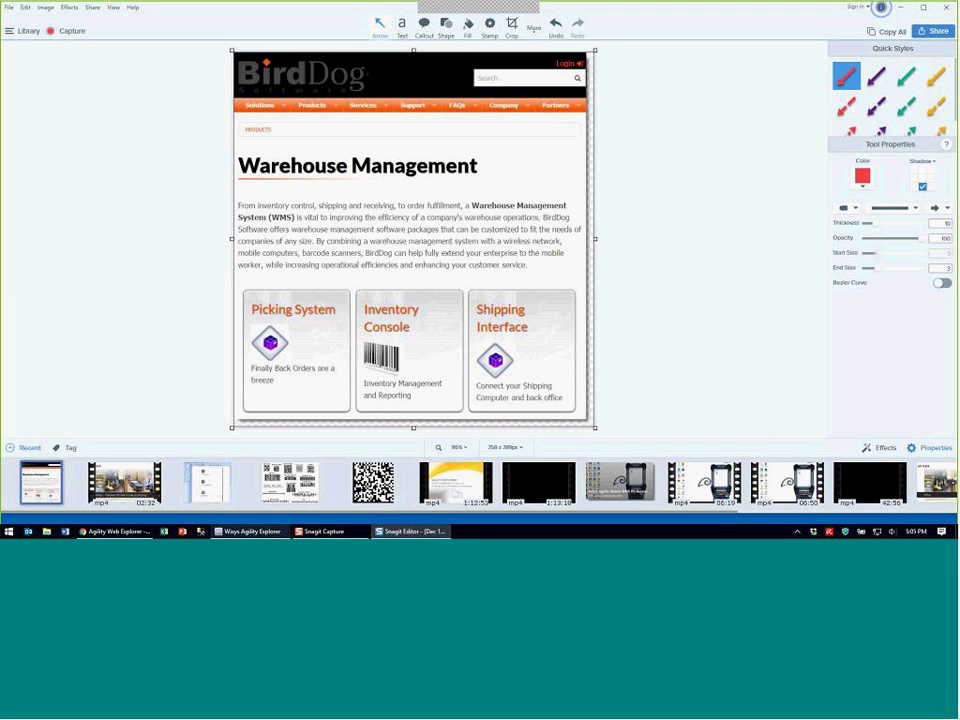
{"action": "left_click", "coordinate": [816, 466]}
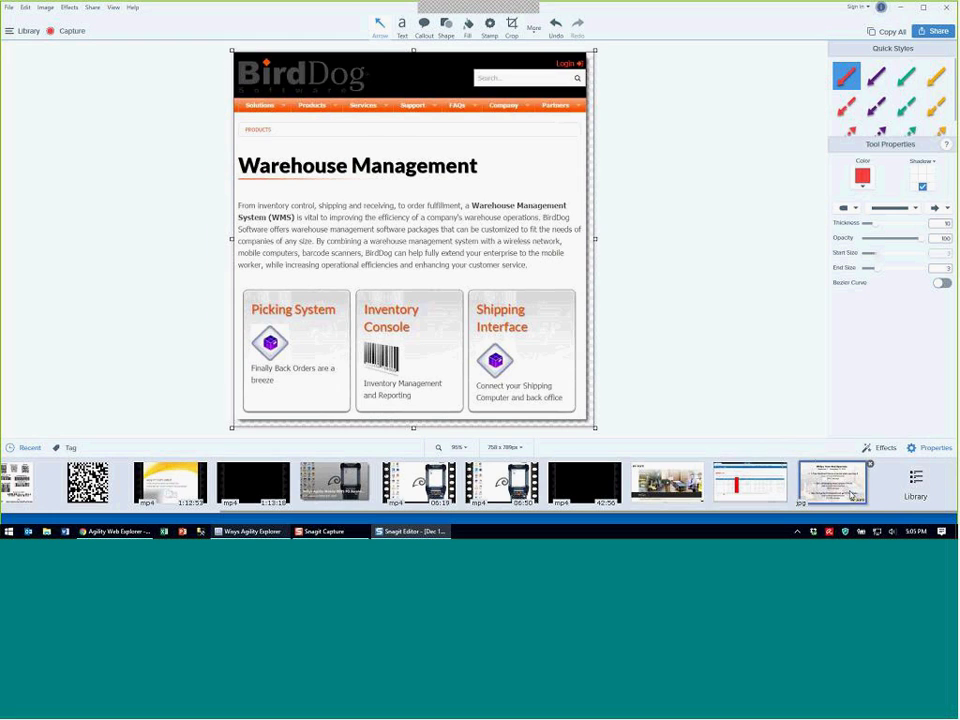